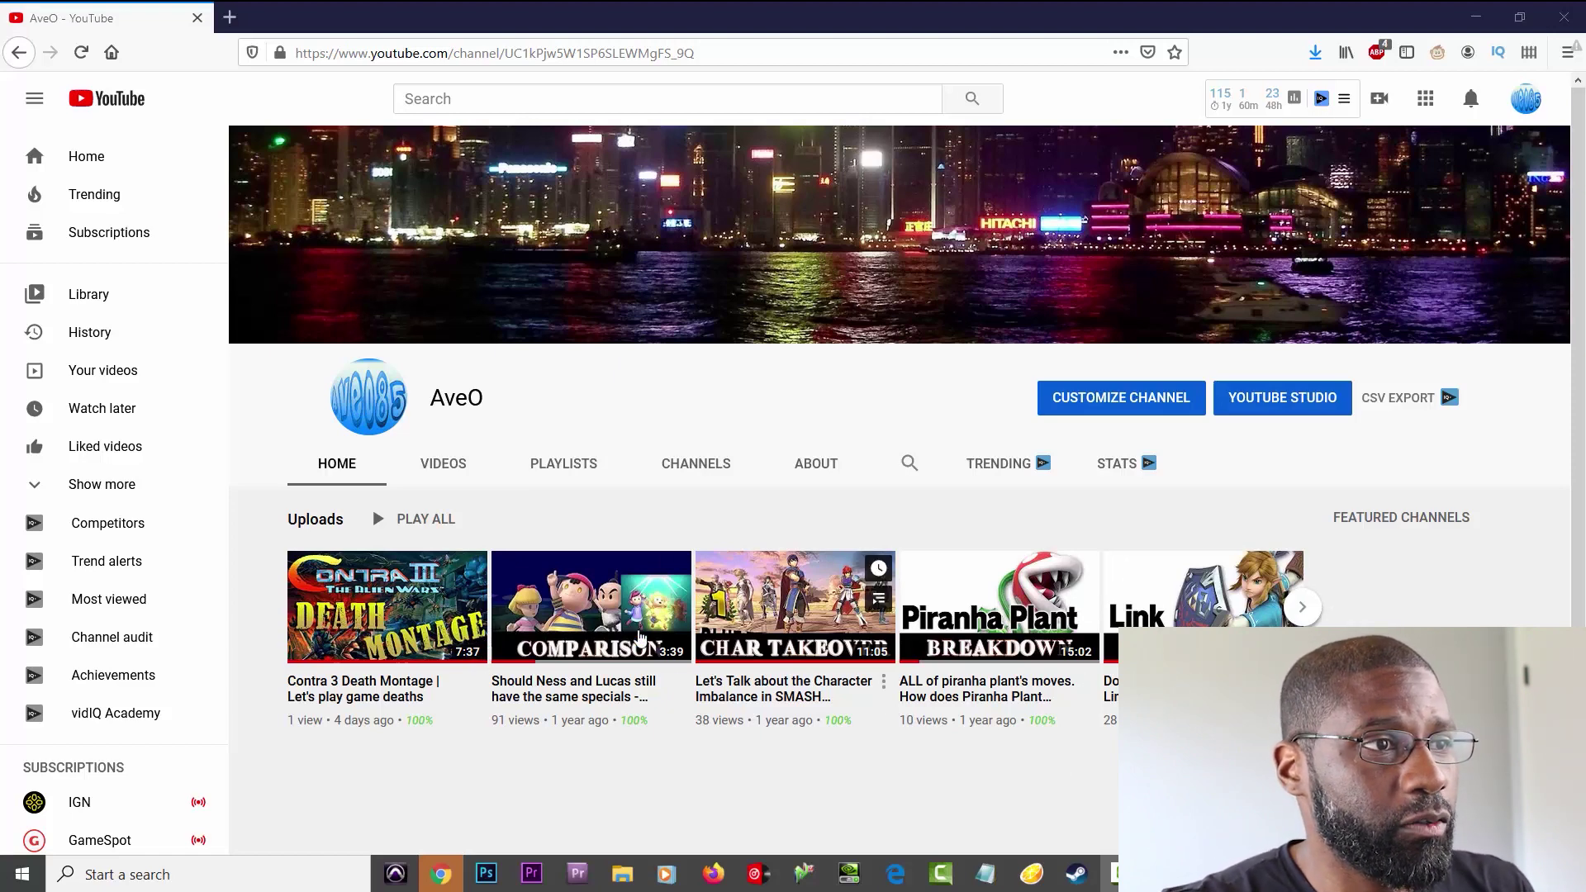
left_click(450, 468)
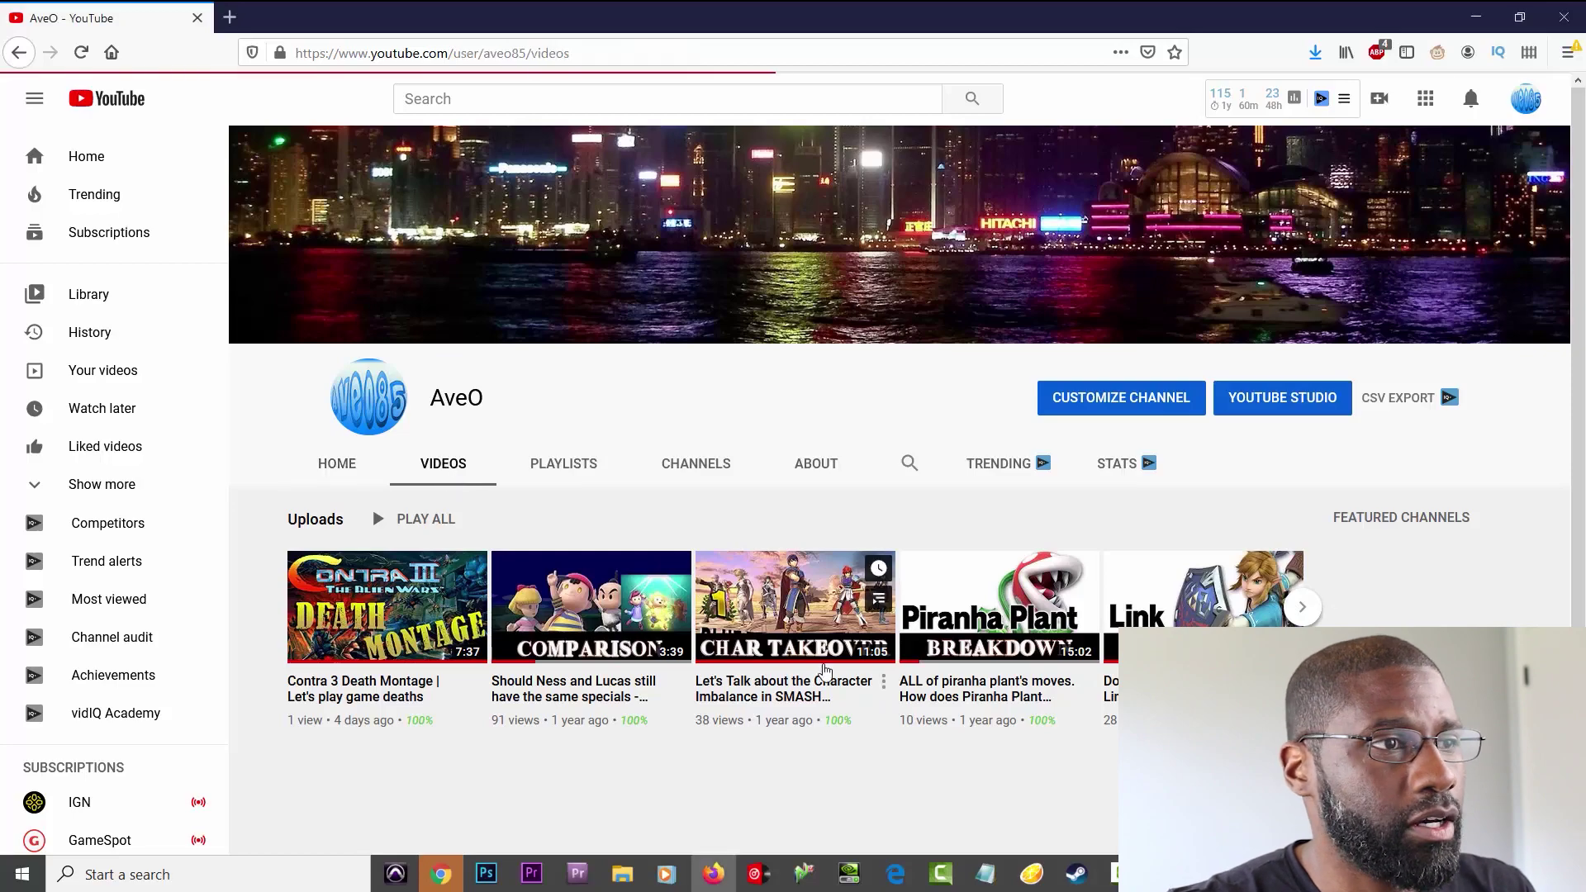
scroll(826, 674, "down", 10)
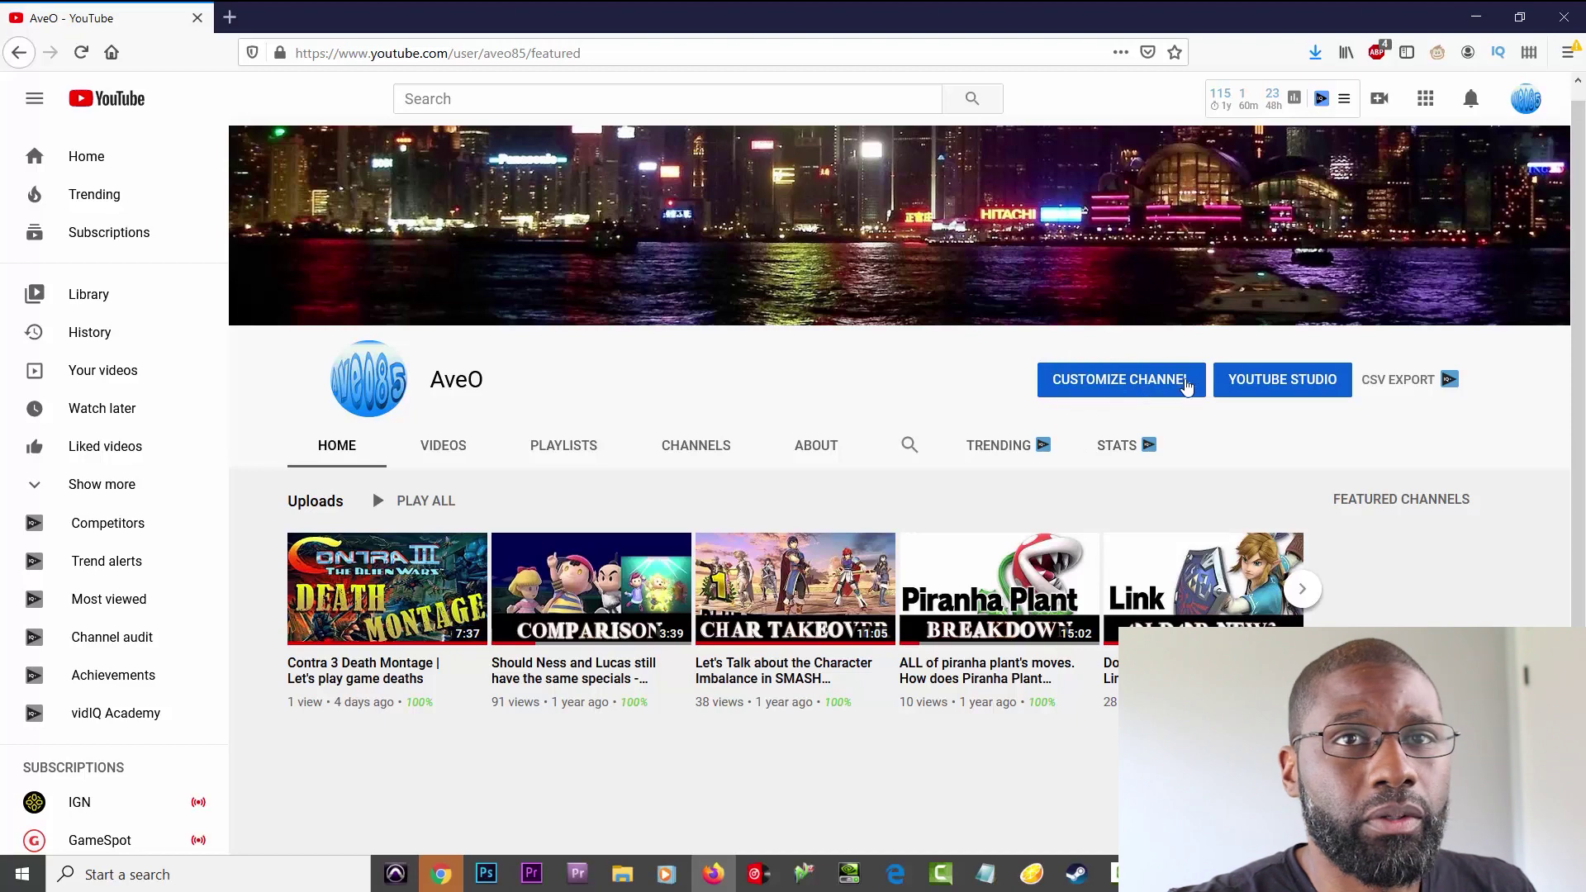
left_click(1531, 103)
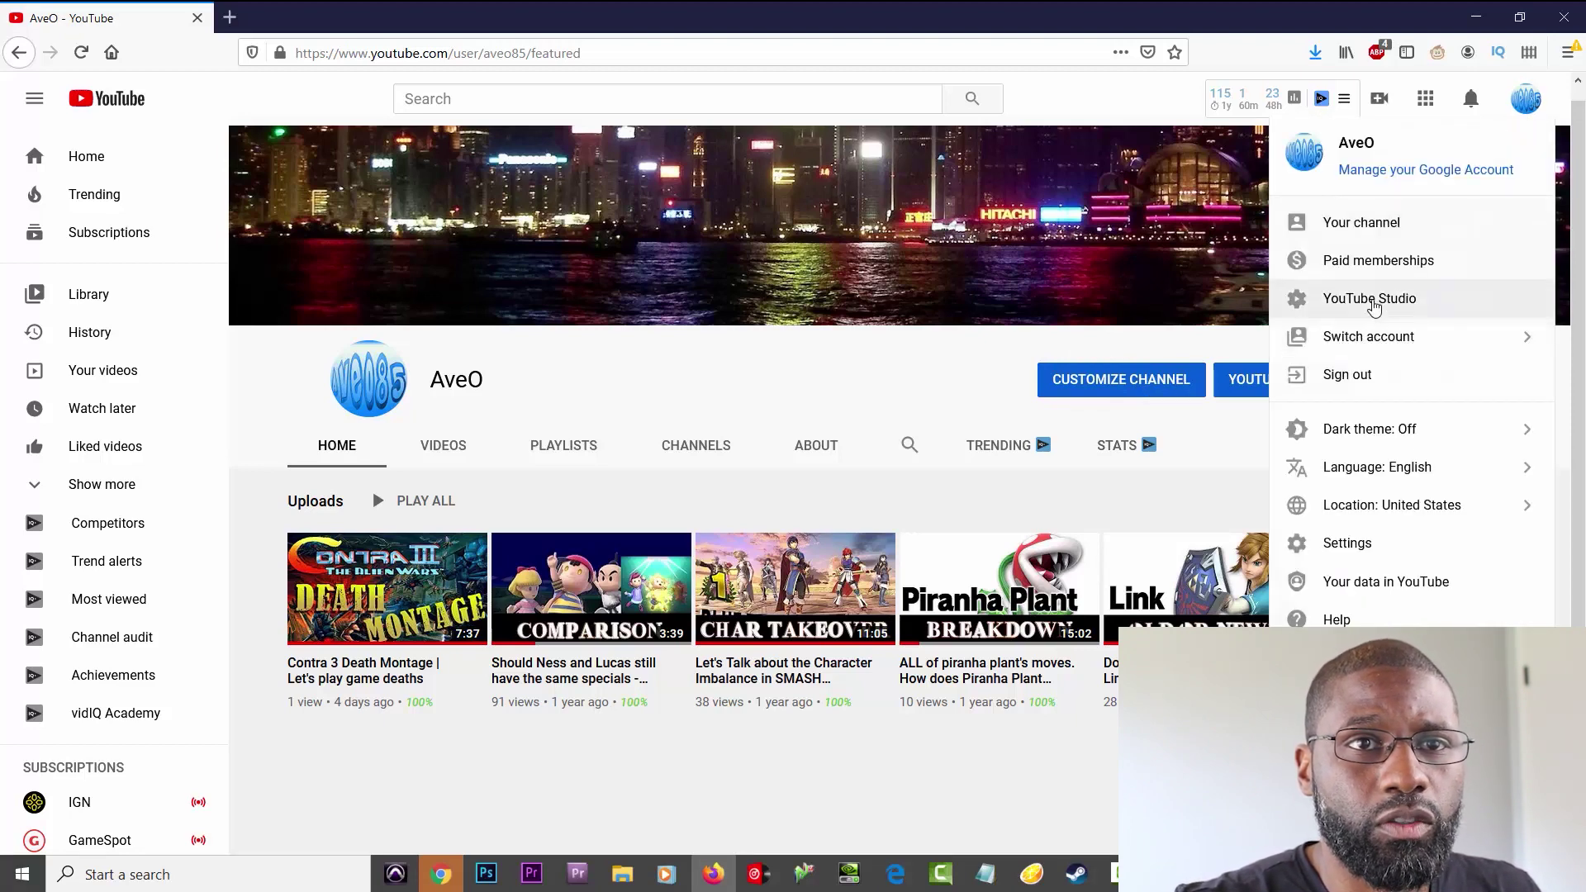
left_click(1223, 432)
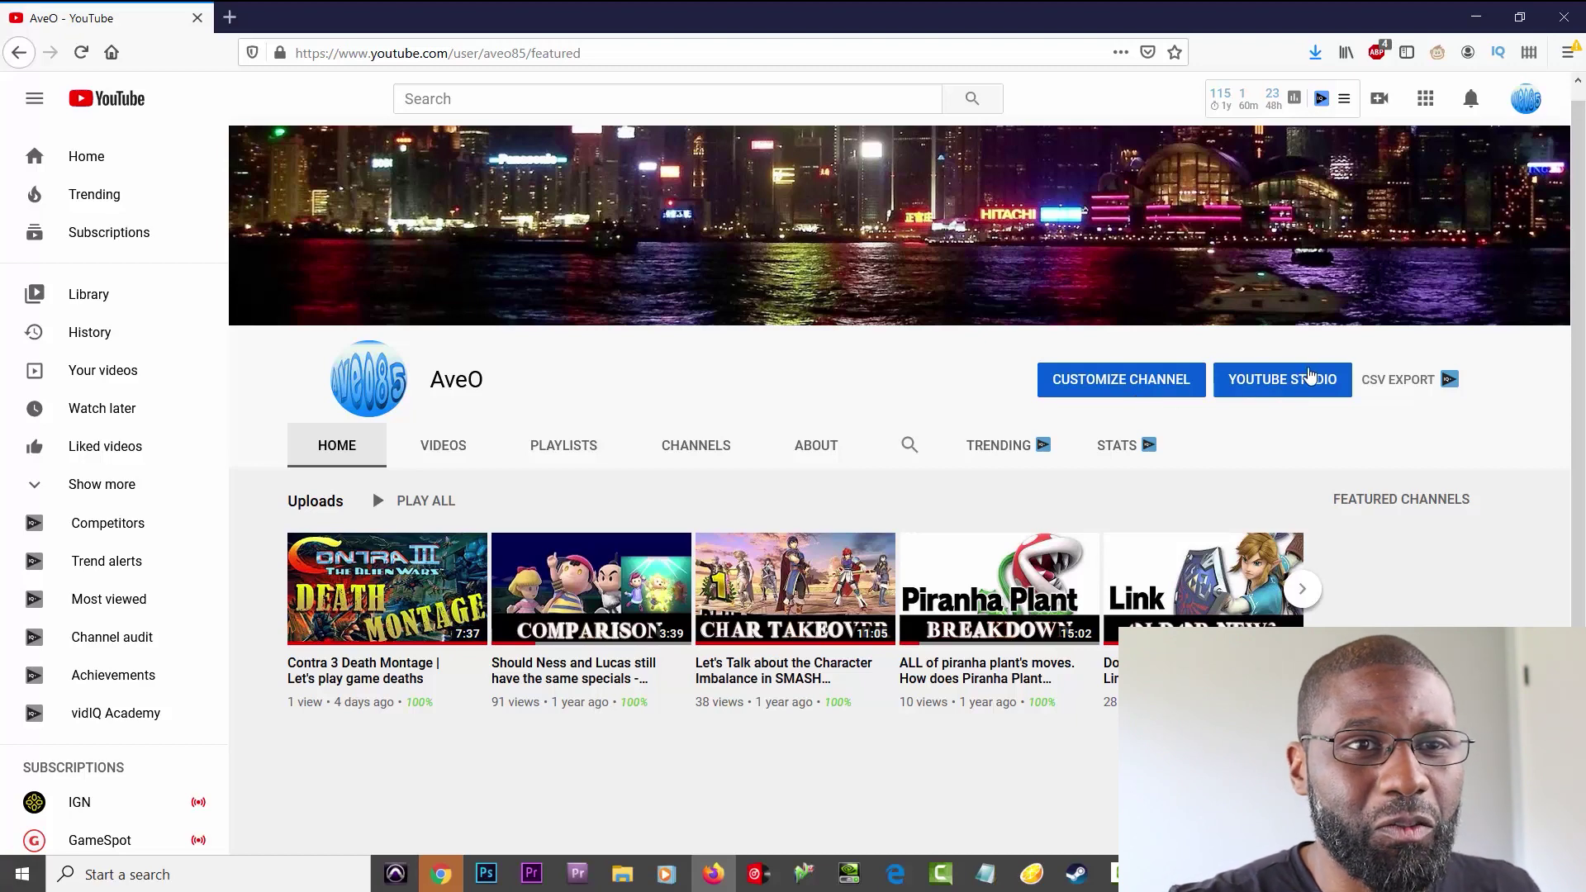
Step: Open the channel customization page from the channel settings in YouTube Studio
left_click(1282, 387)
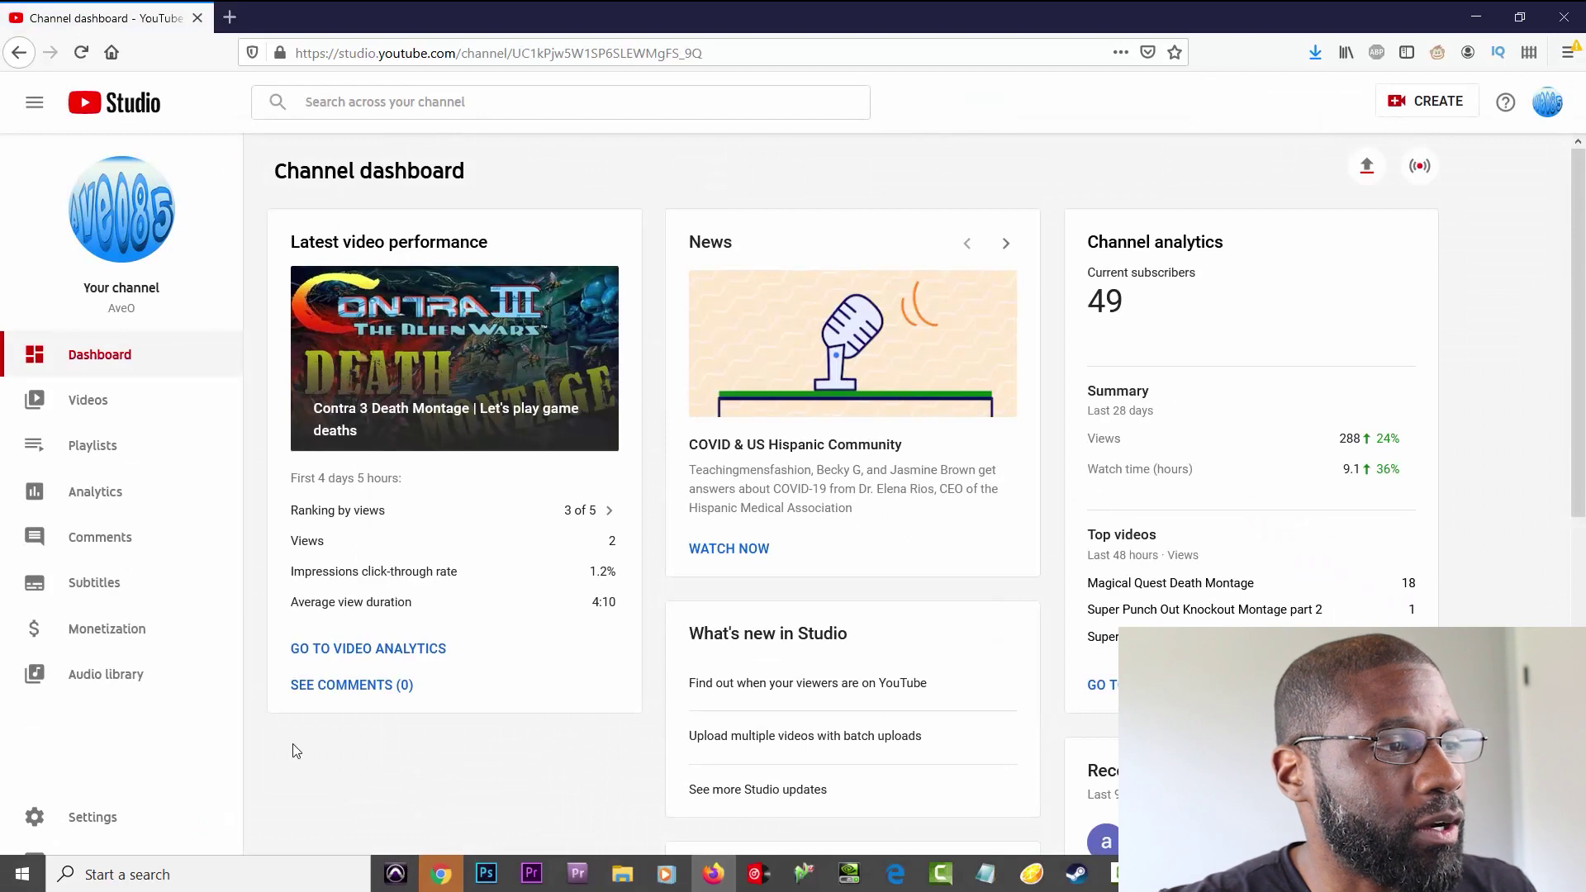
left_click(91, 816)
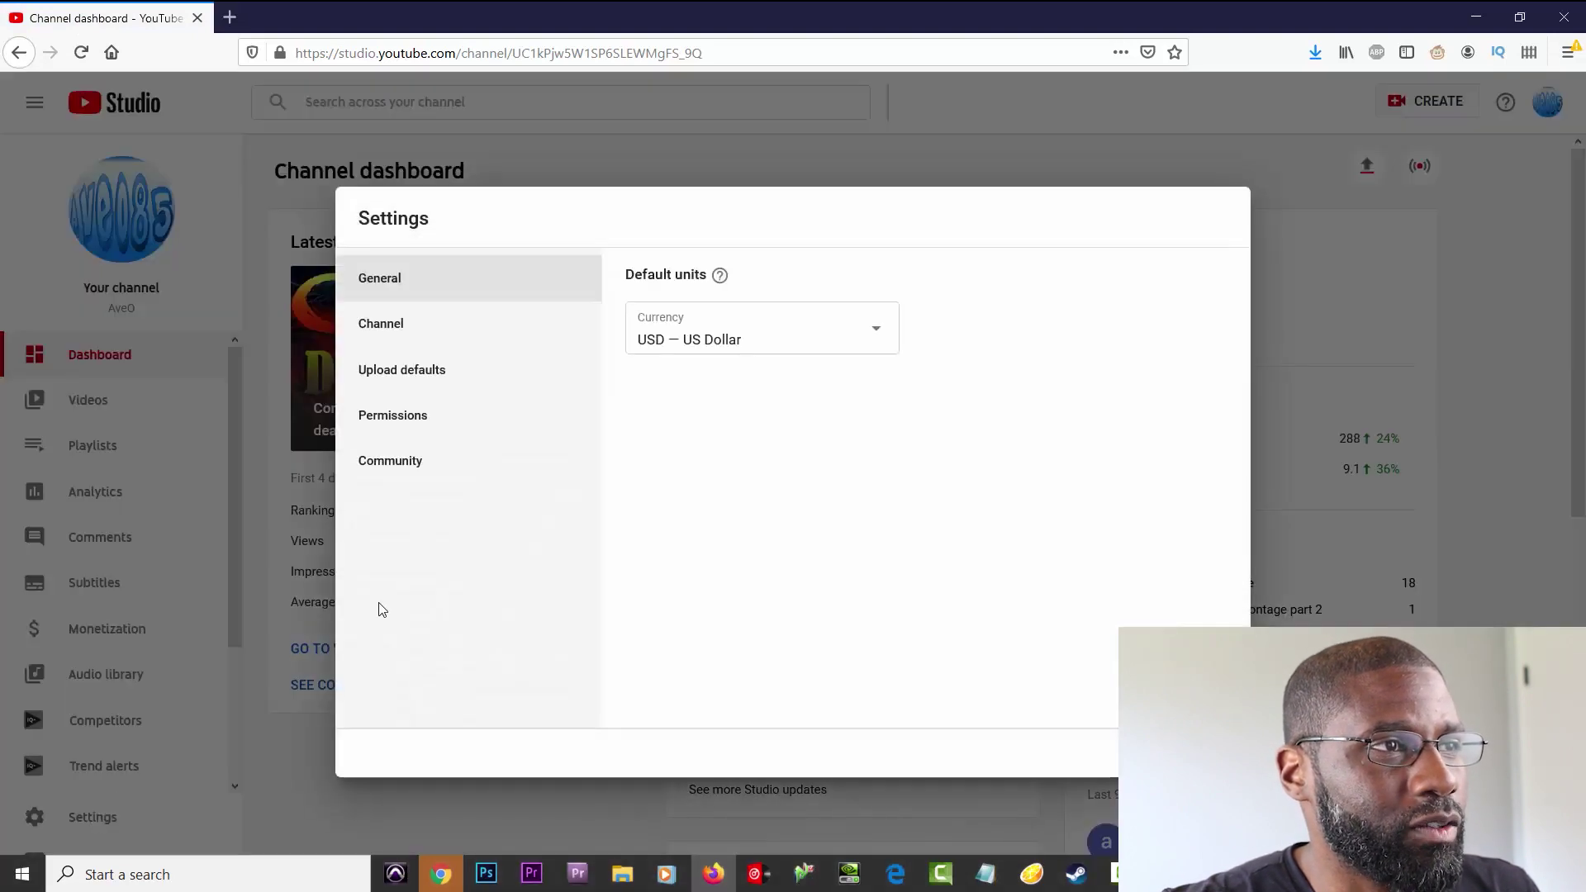
left_click(401, 324)
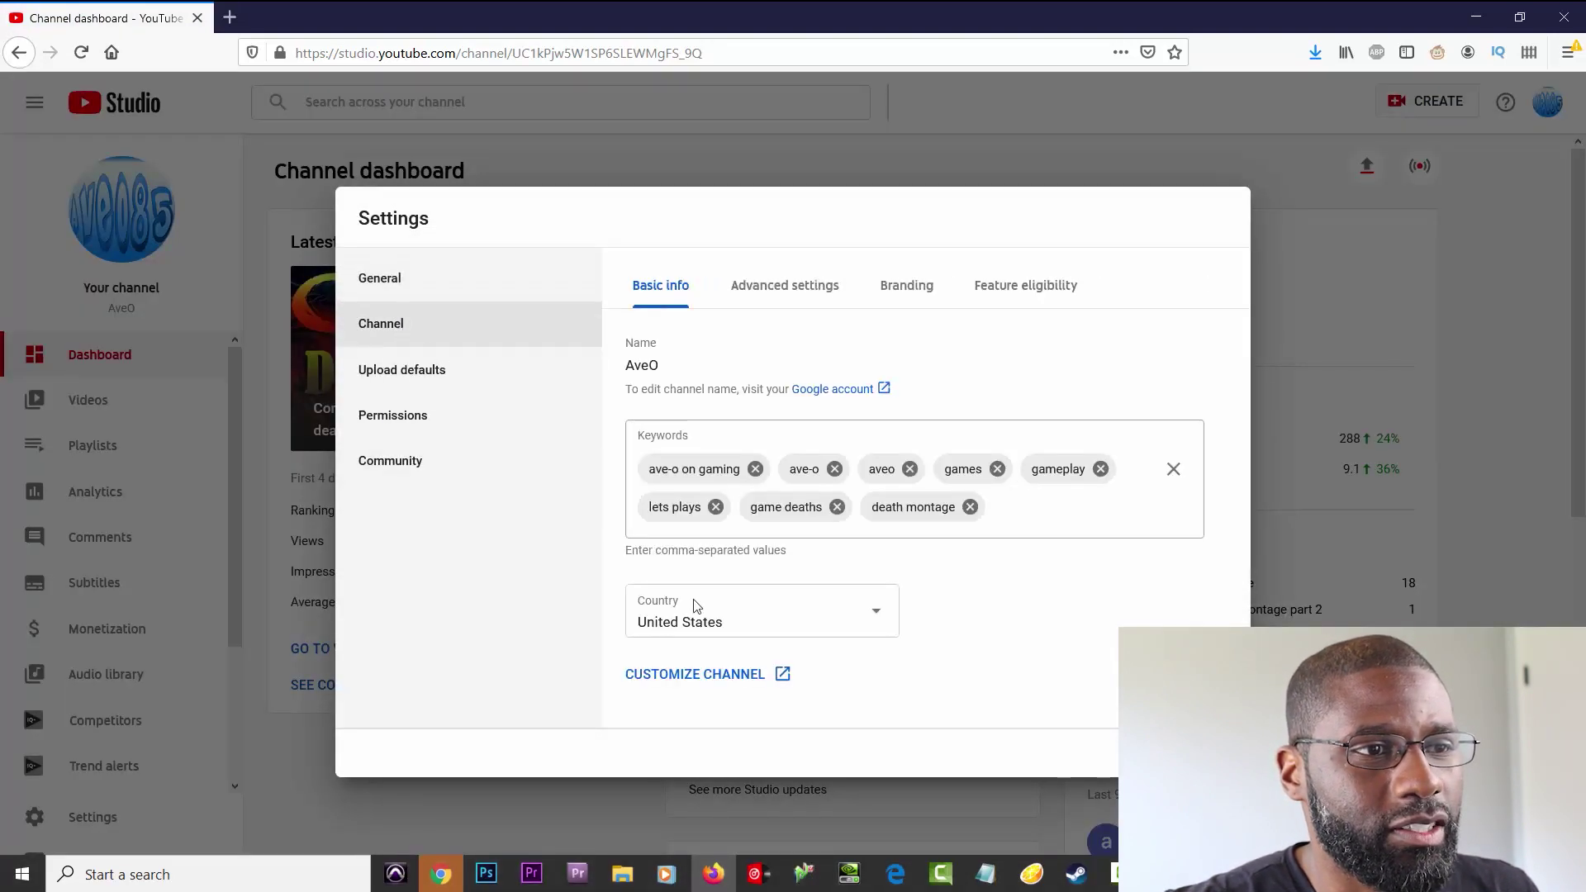
left_click(703, 682)
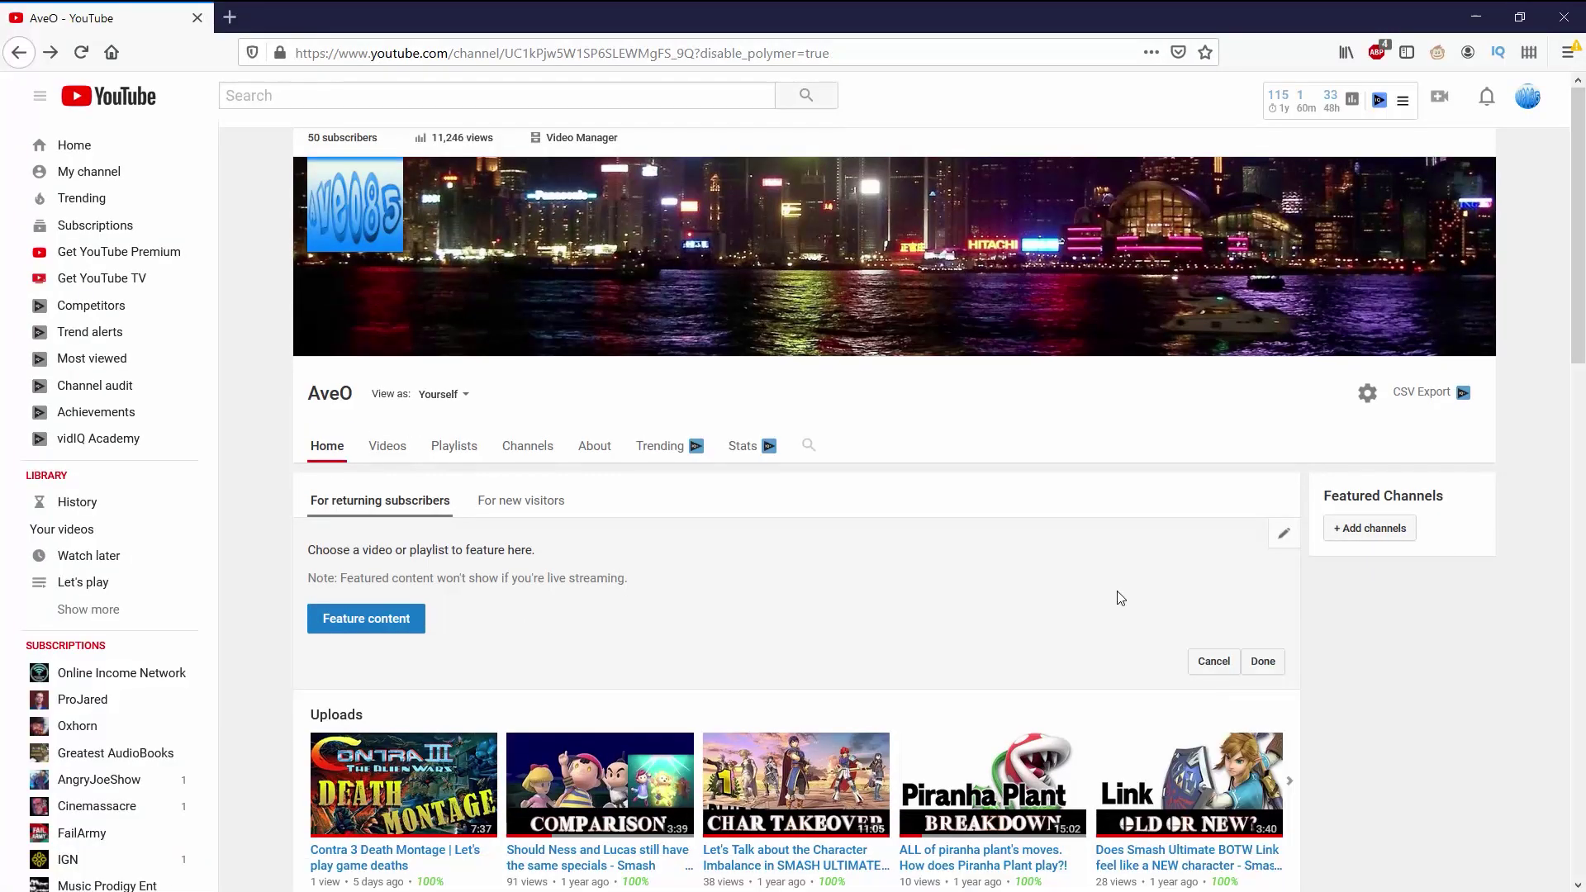
Step: Review the channel's privacy, layout and discussion settings and save them
left_click(1367, 394)
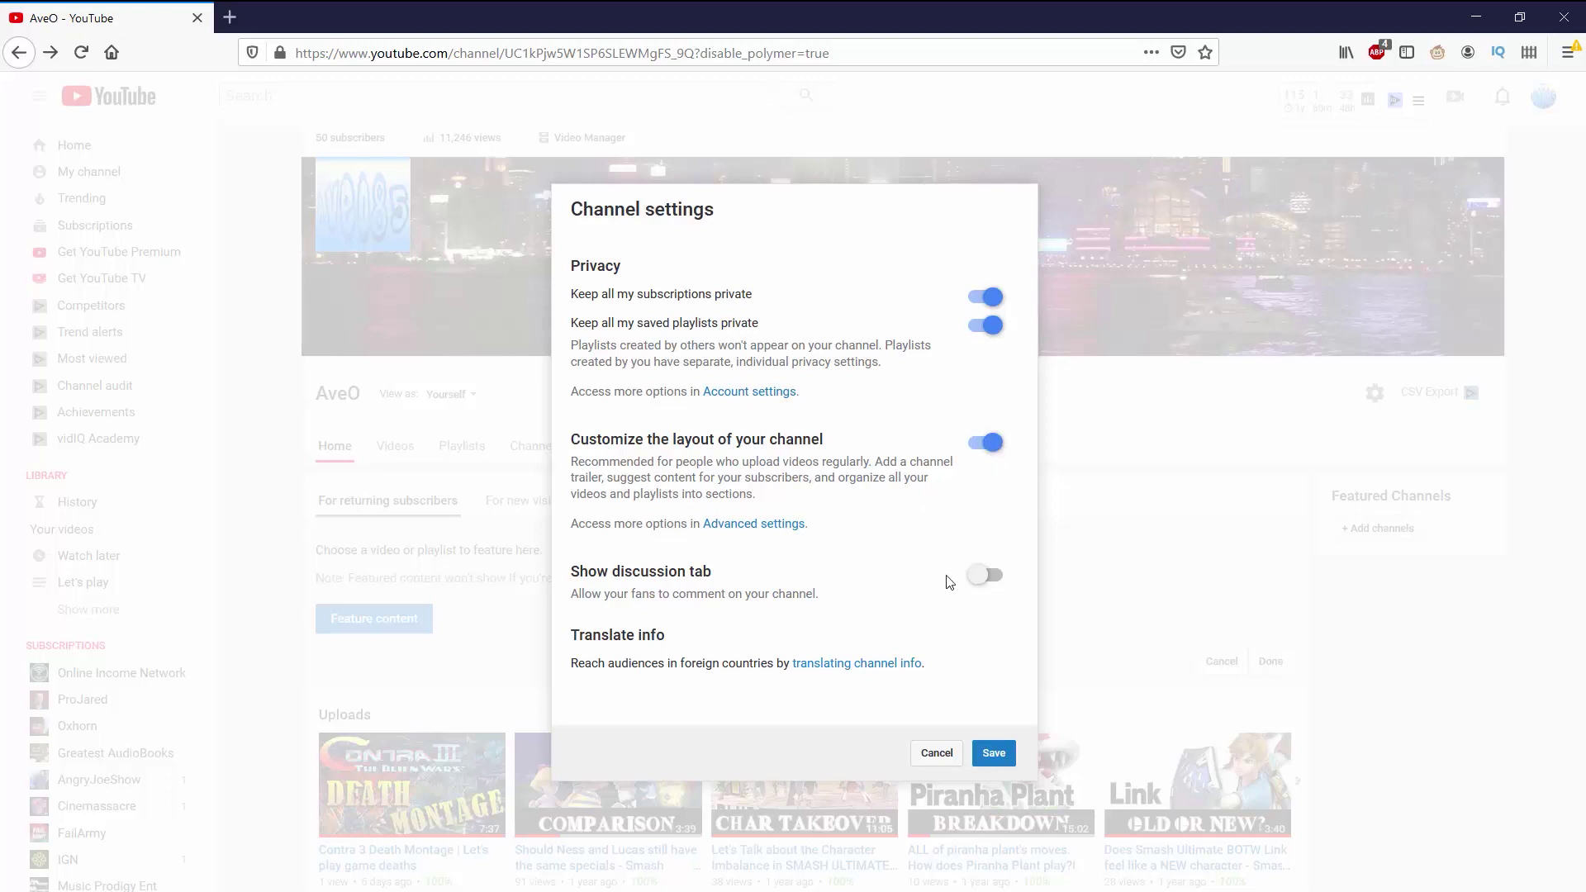
left_click(993, 754)
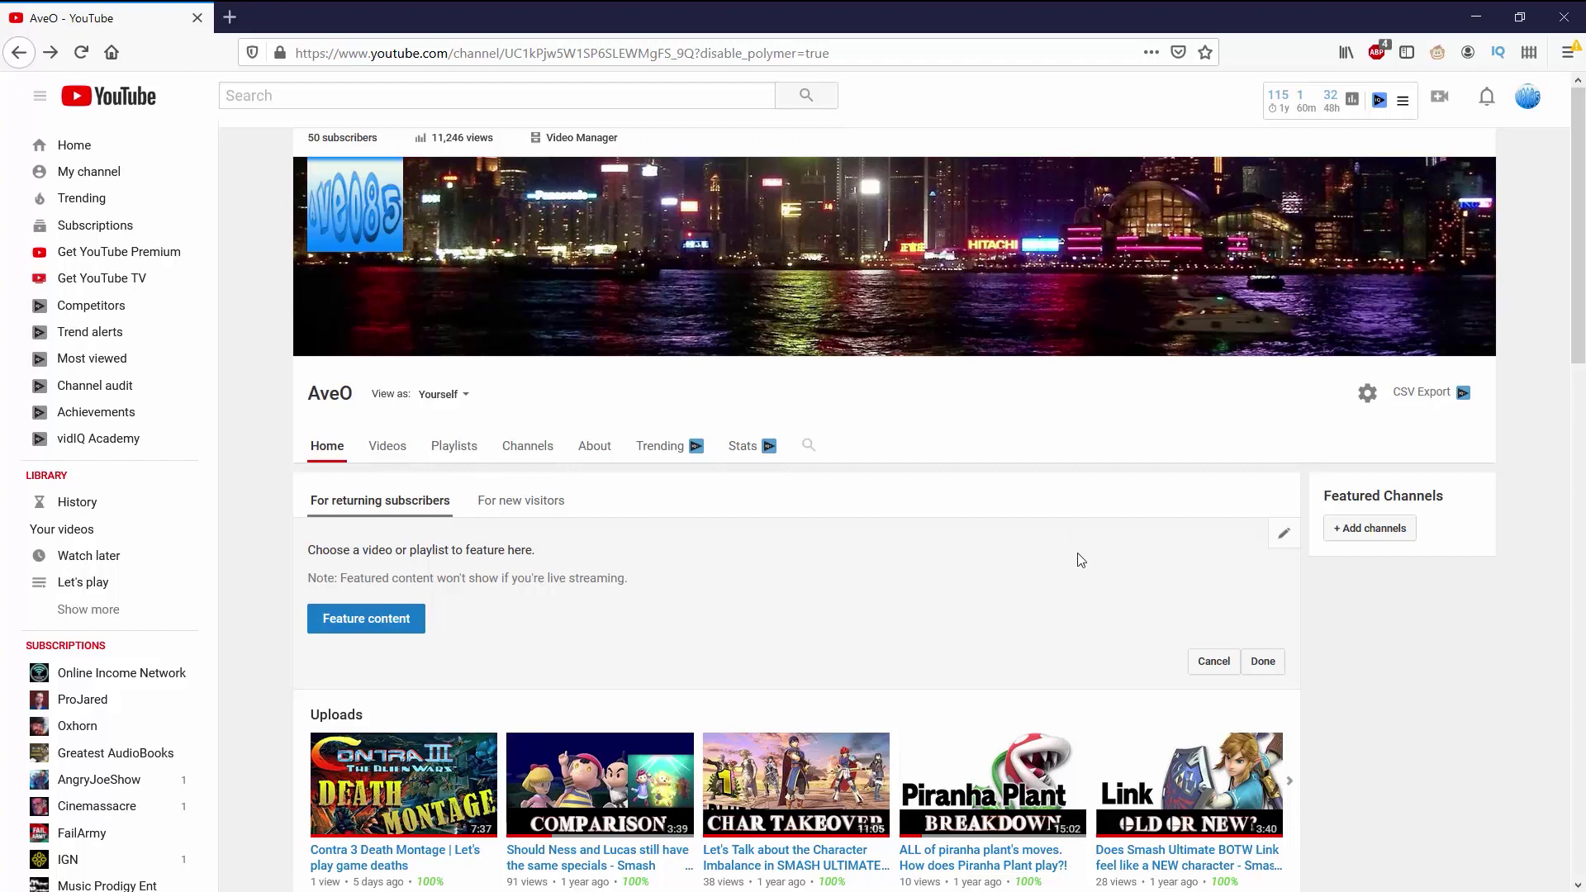
Step: Change the channel icon to the existing photo of the man in a grey hoodie giving two thumbs up, and close the photo page
mouse_move(372, 228)
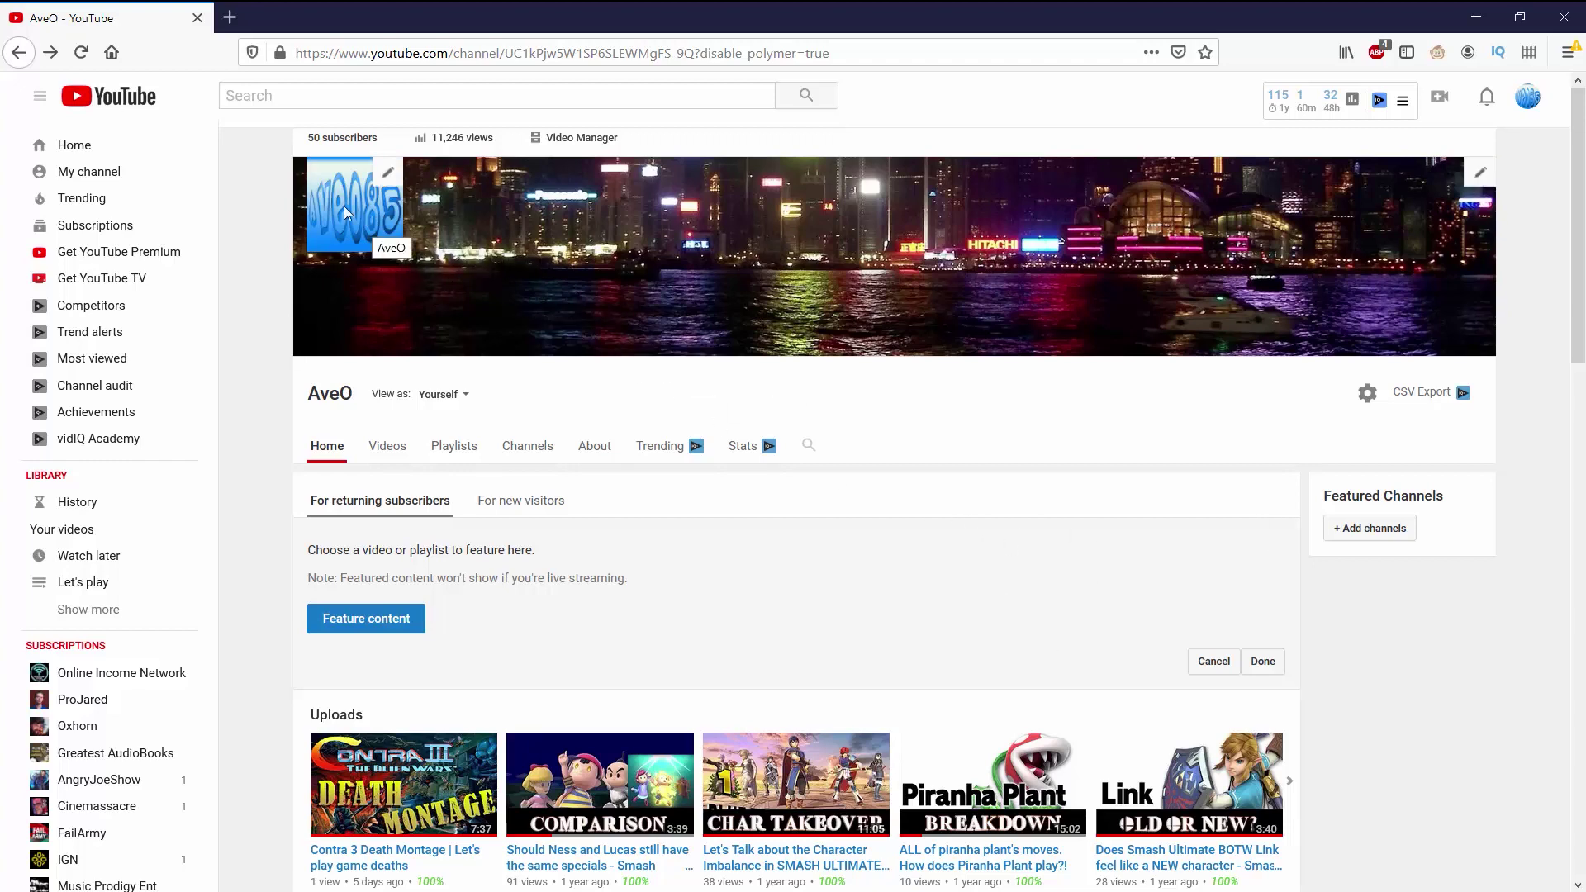
left_click(390, 175)
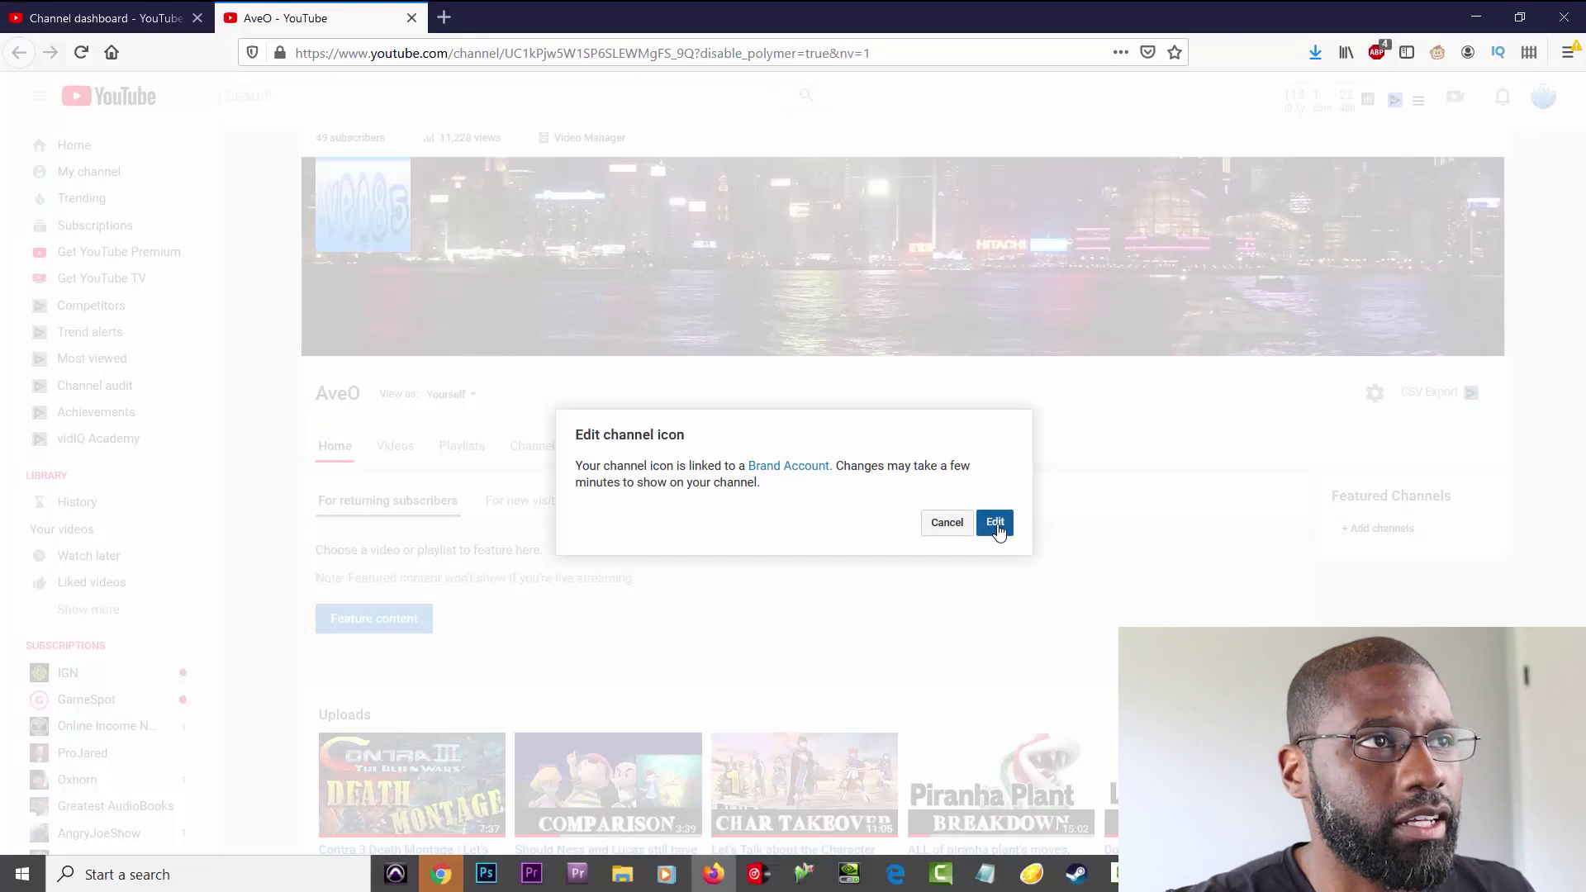
left_click(996, 524)
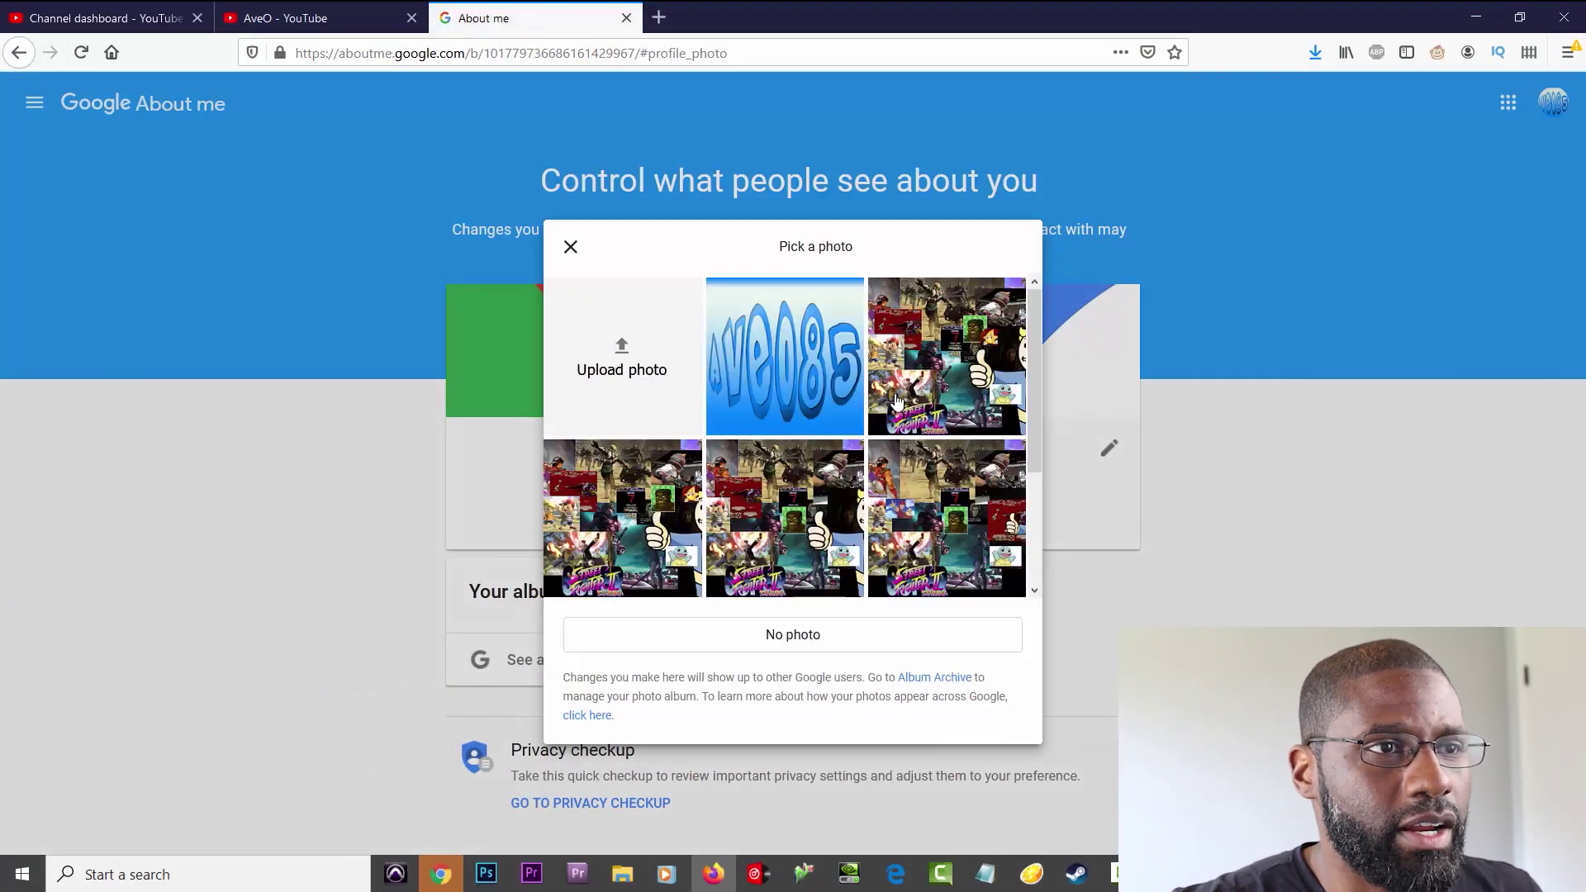
scroll(785, 495, "down", 3)
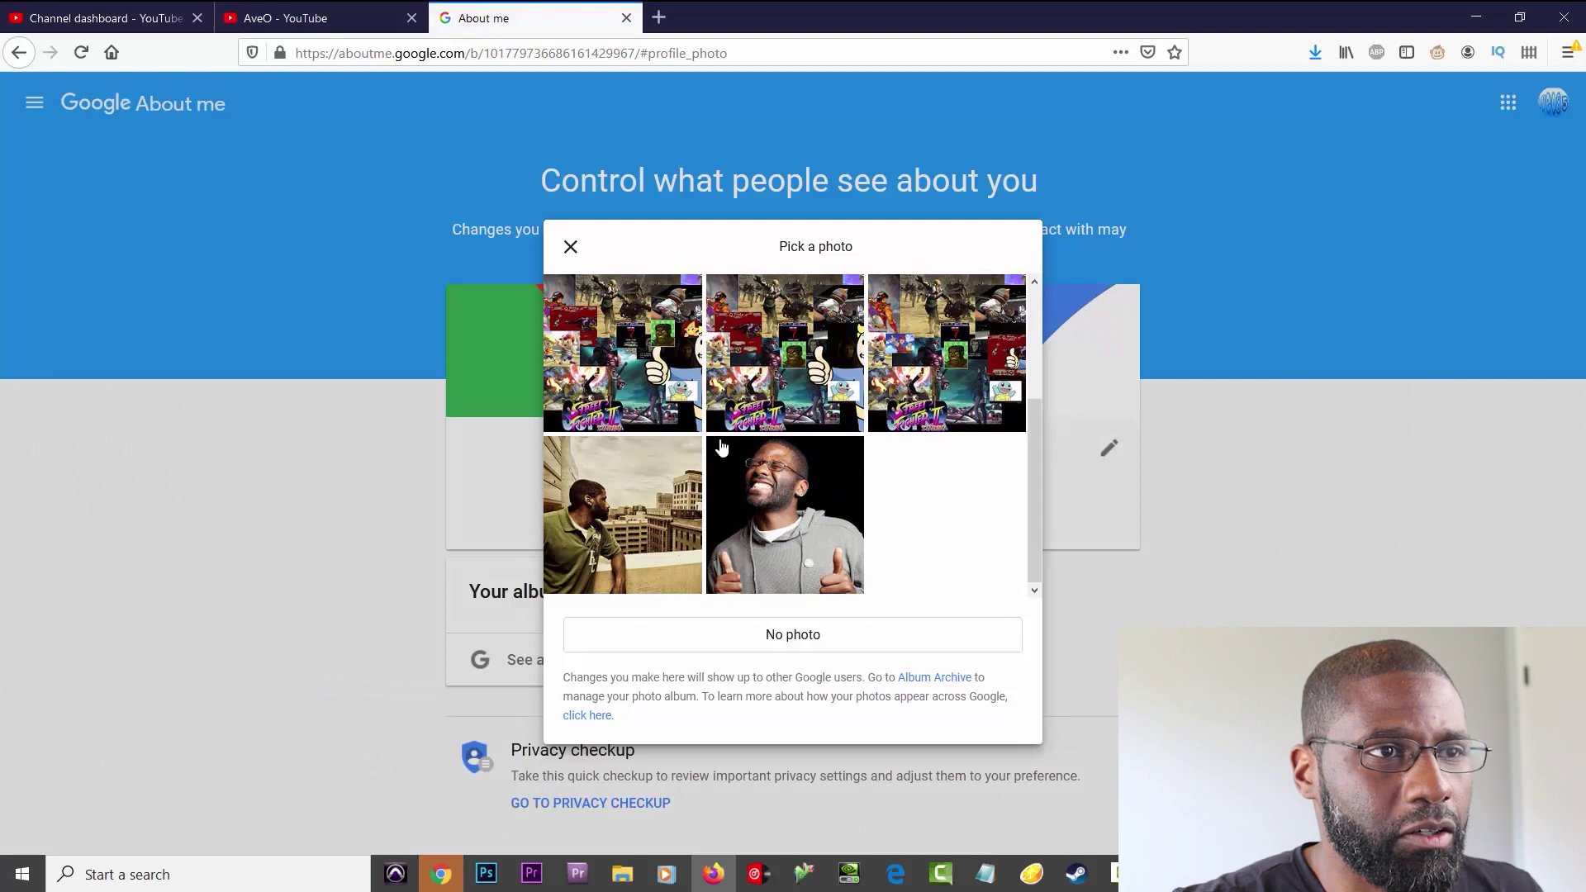
left_click(789, 514)
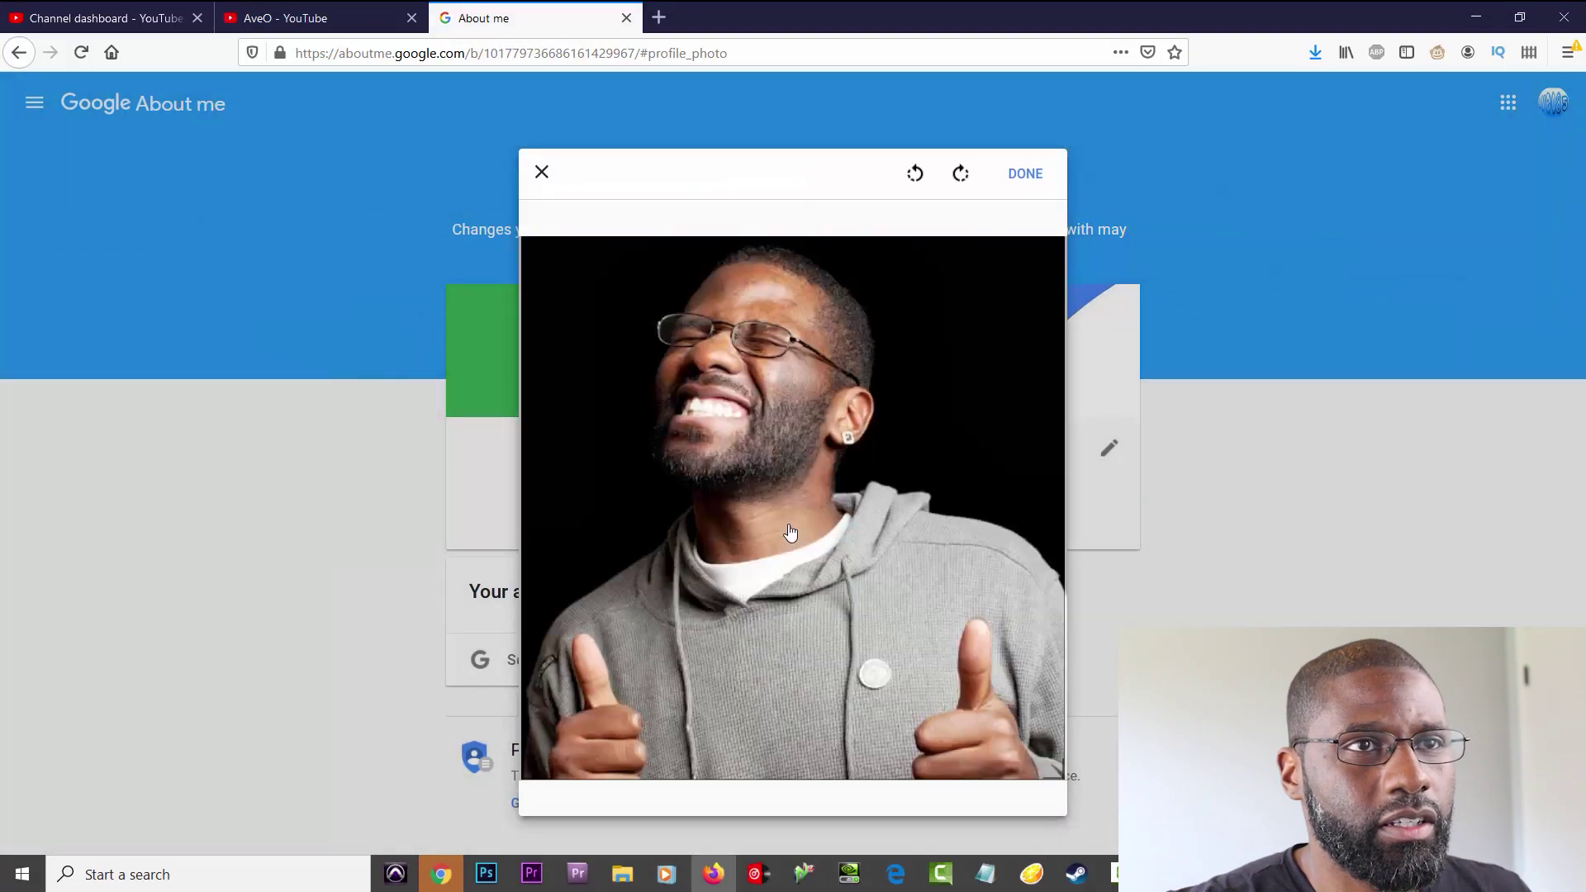
left_click(1024, 175)
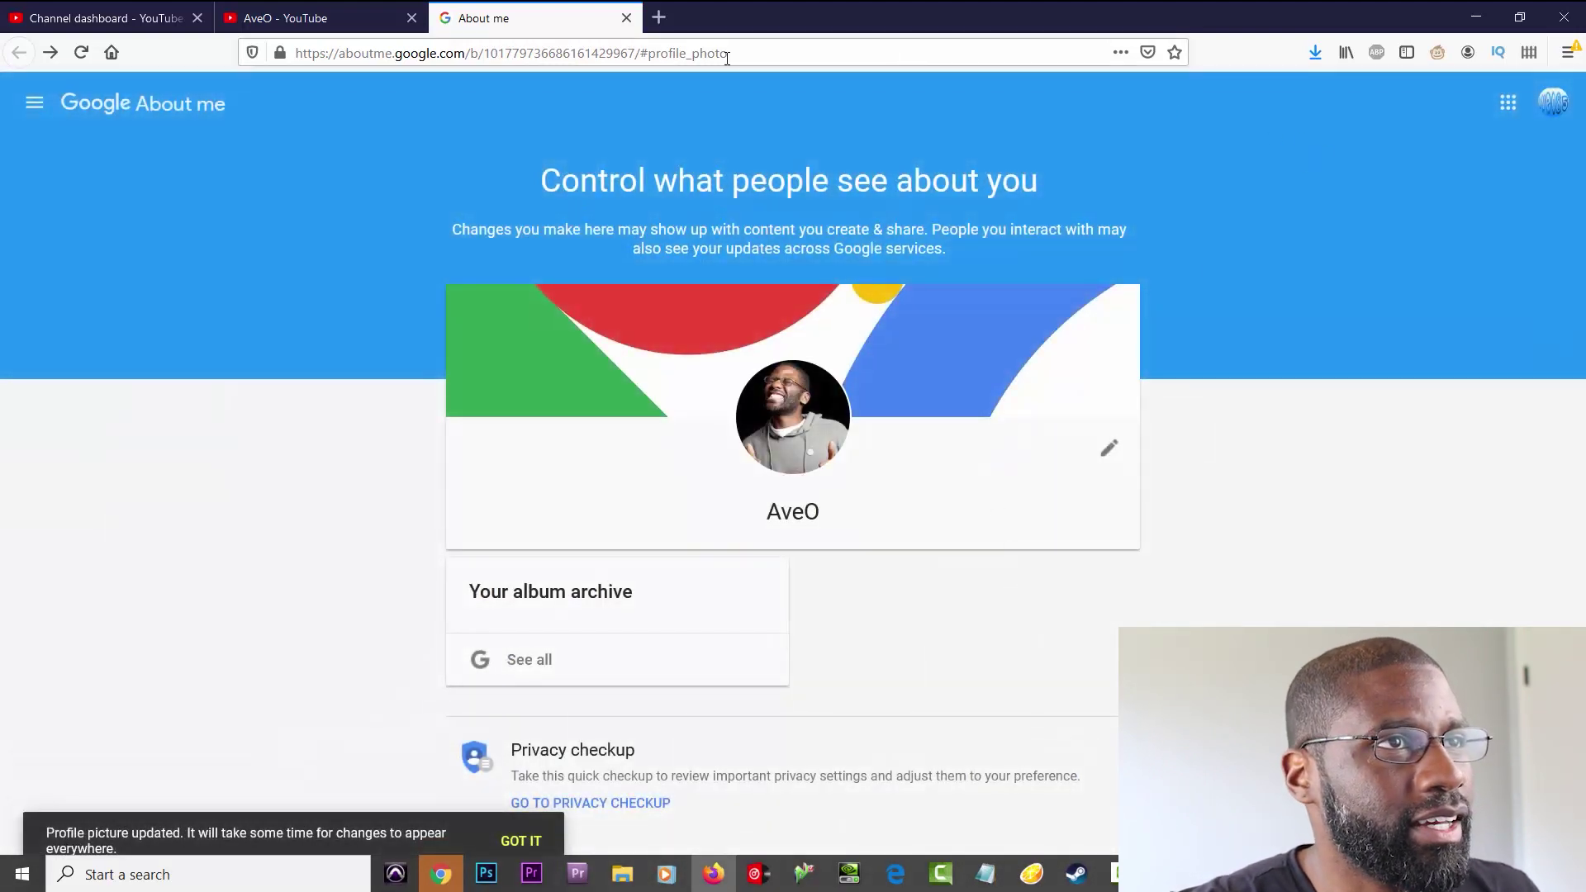
left_click(627, 17)
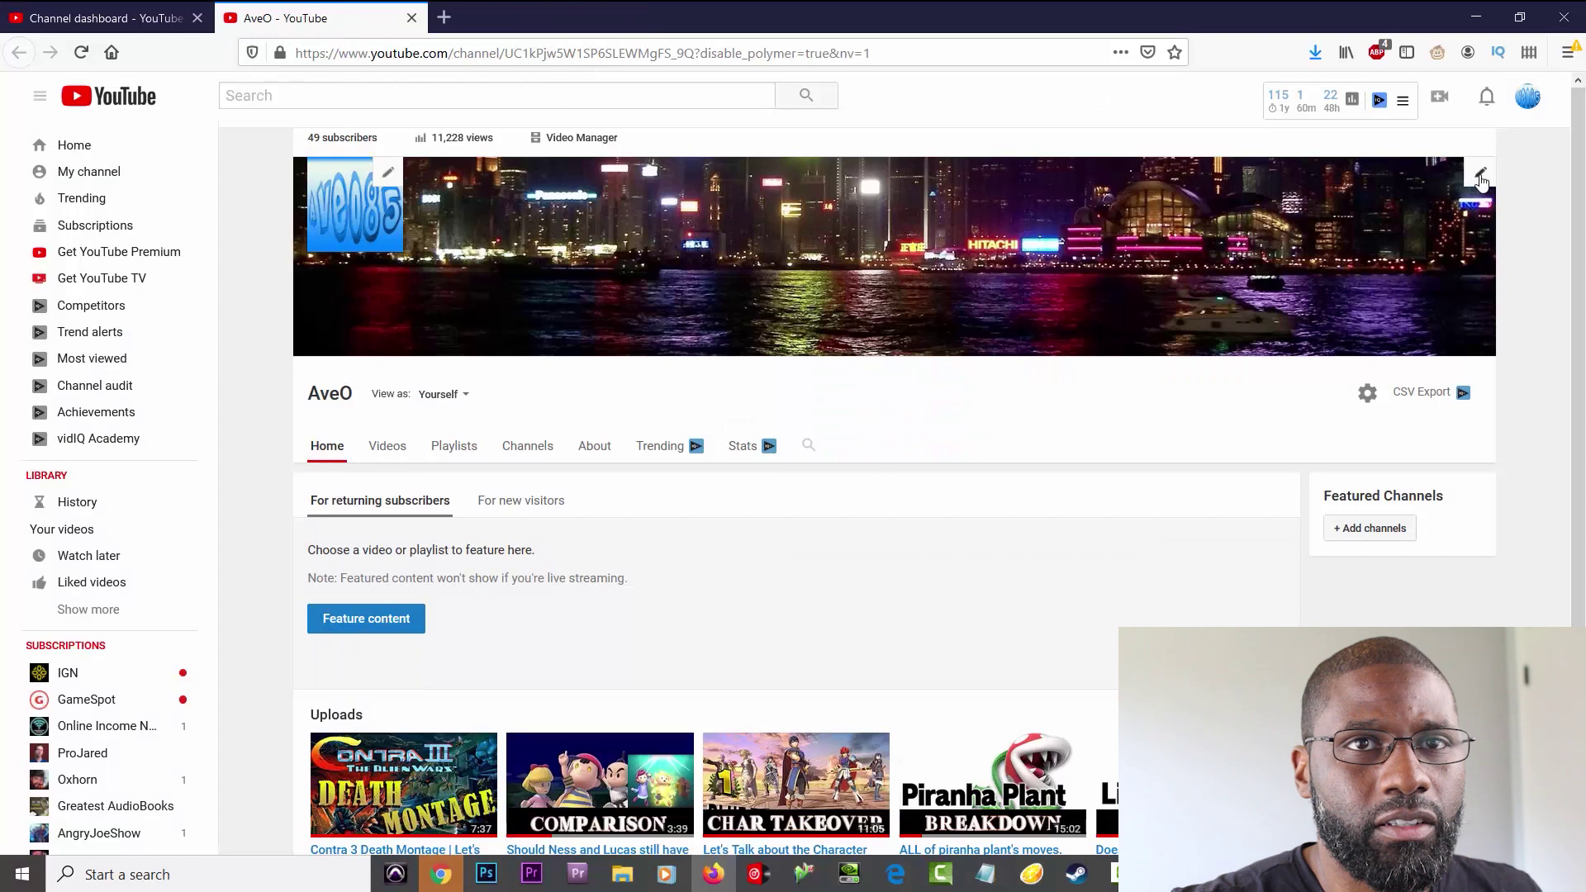
Step: Start editing the channel art, look through the picture sources and preview the black-and-white fallen-leaves picture from the gallery
left_click(1482, 177)
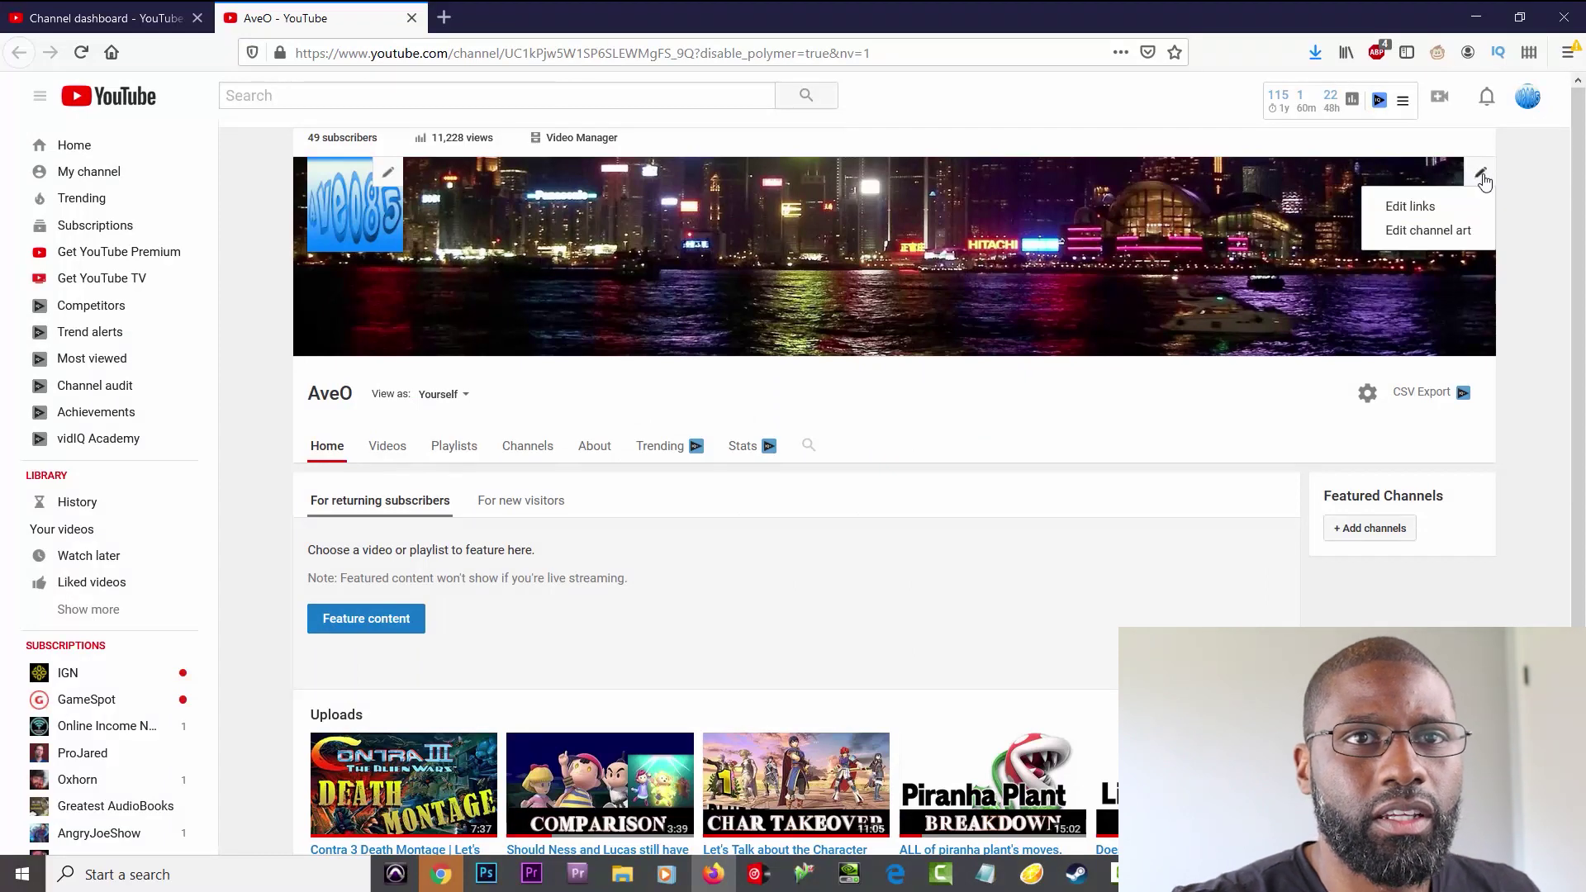
left_click(1446, 235)
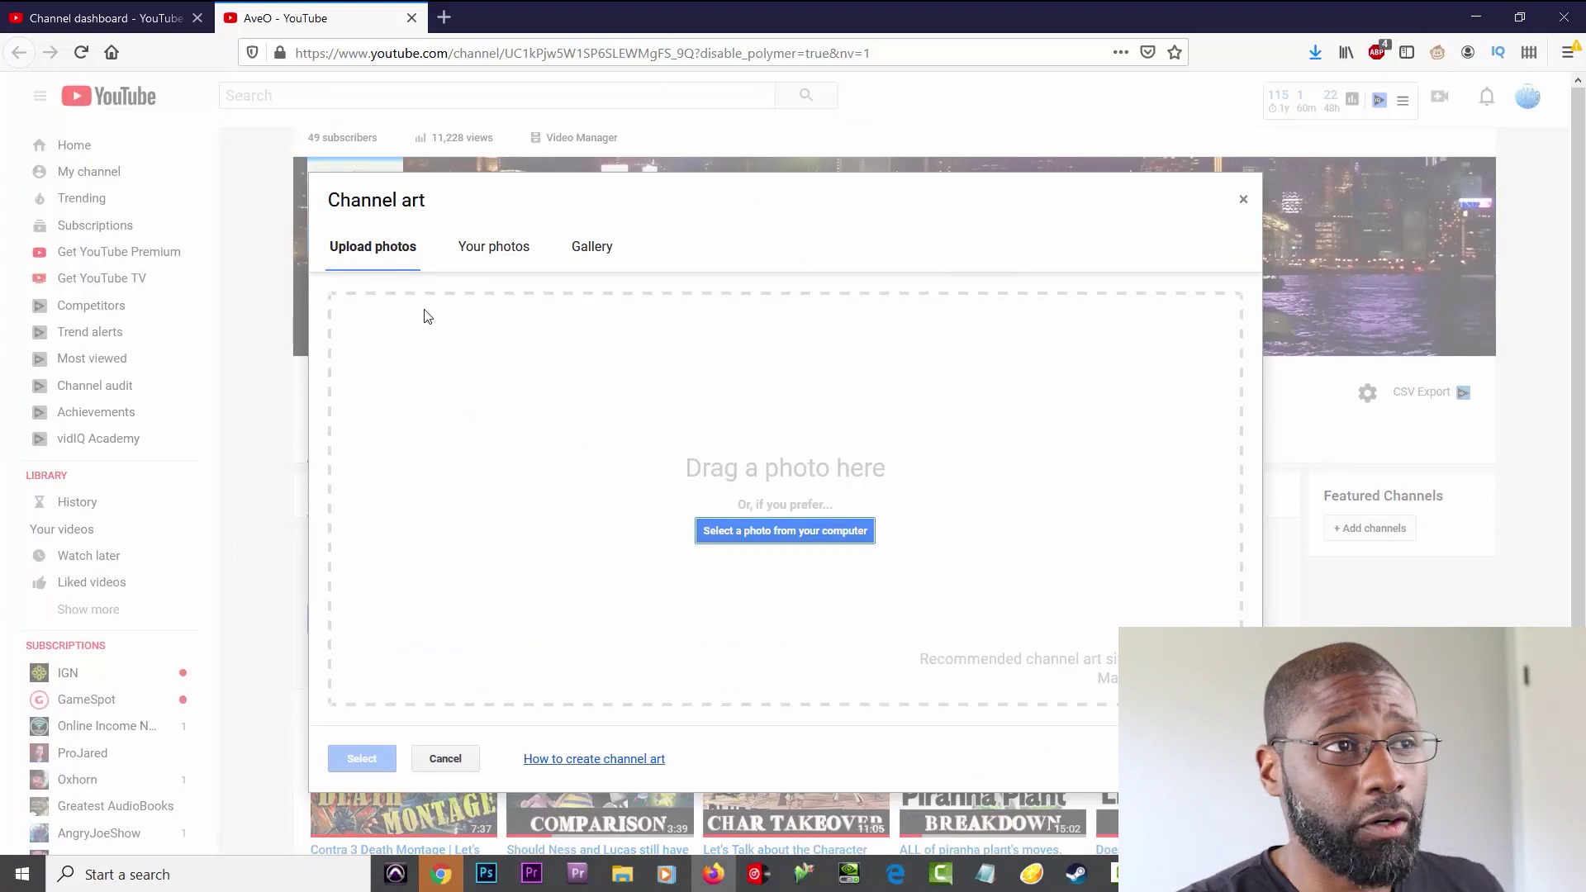
left_click(490, 262)
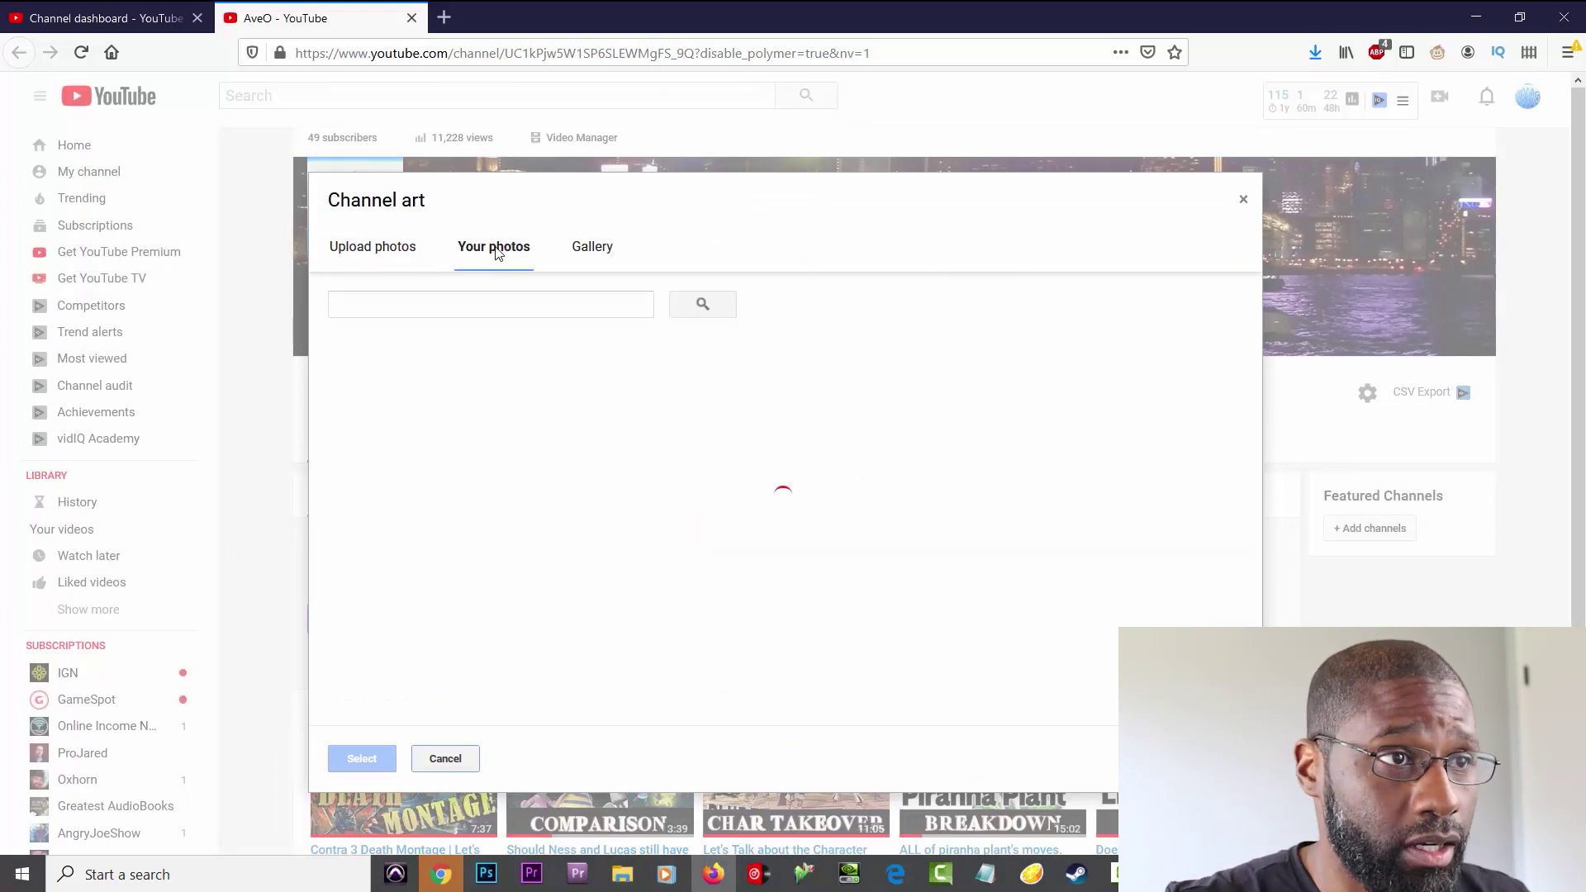
left_click(584, 265)
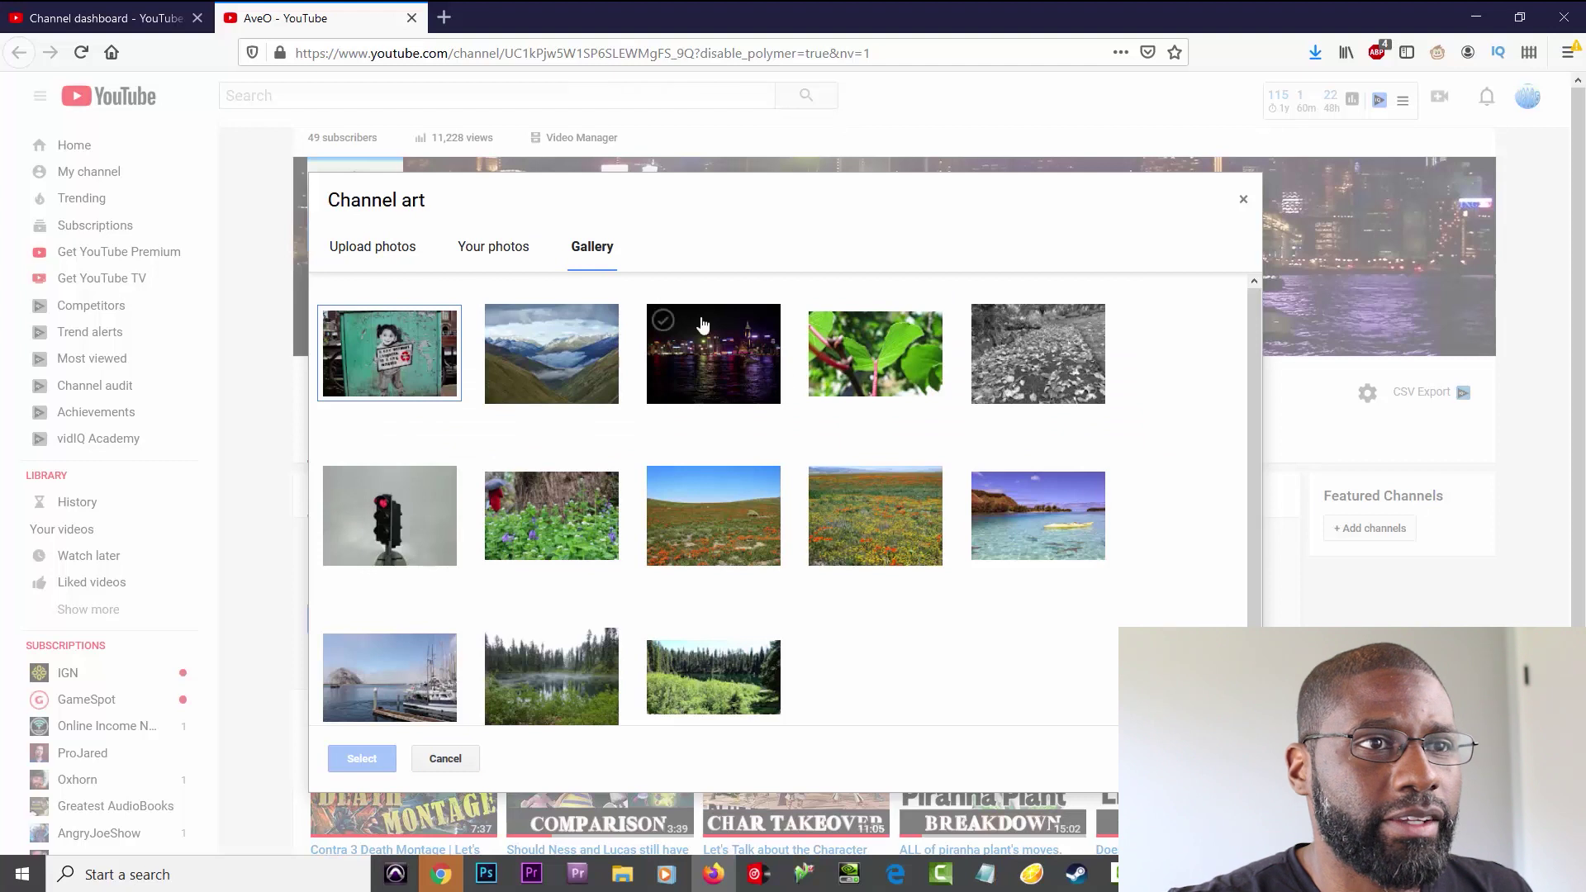
scroll(603, 438, "down", 1)
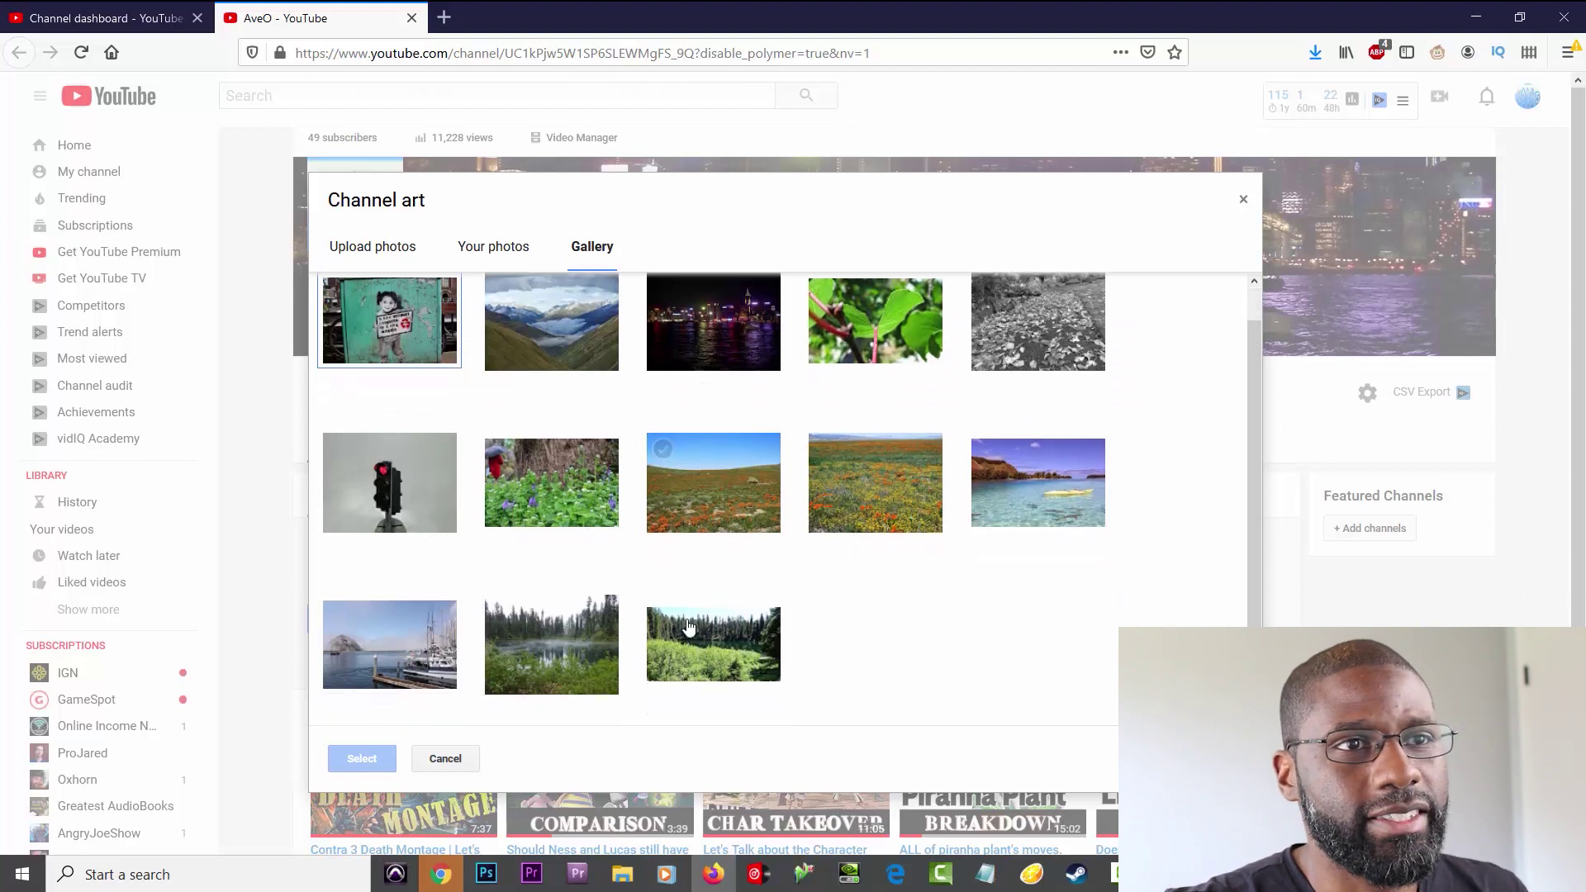
left_click(1025, 327)
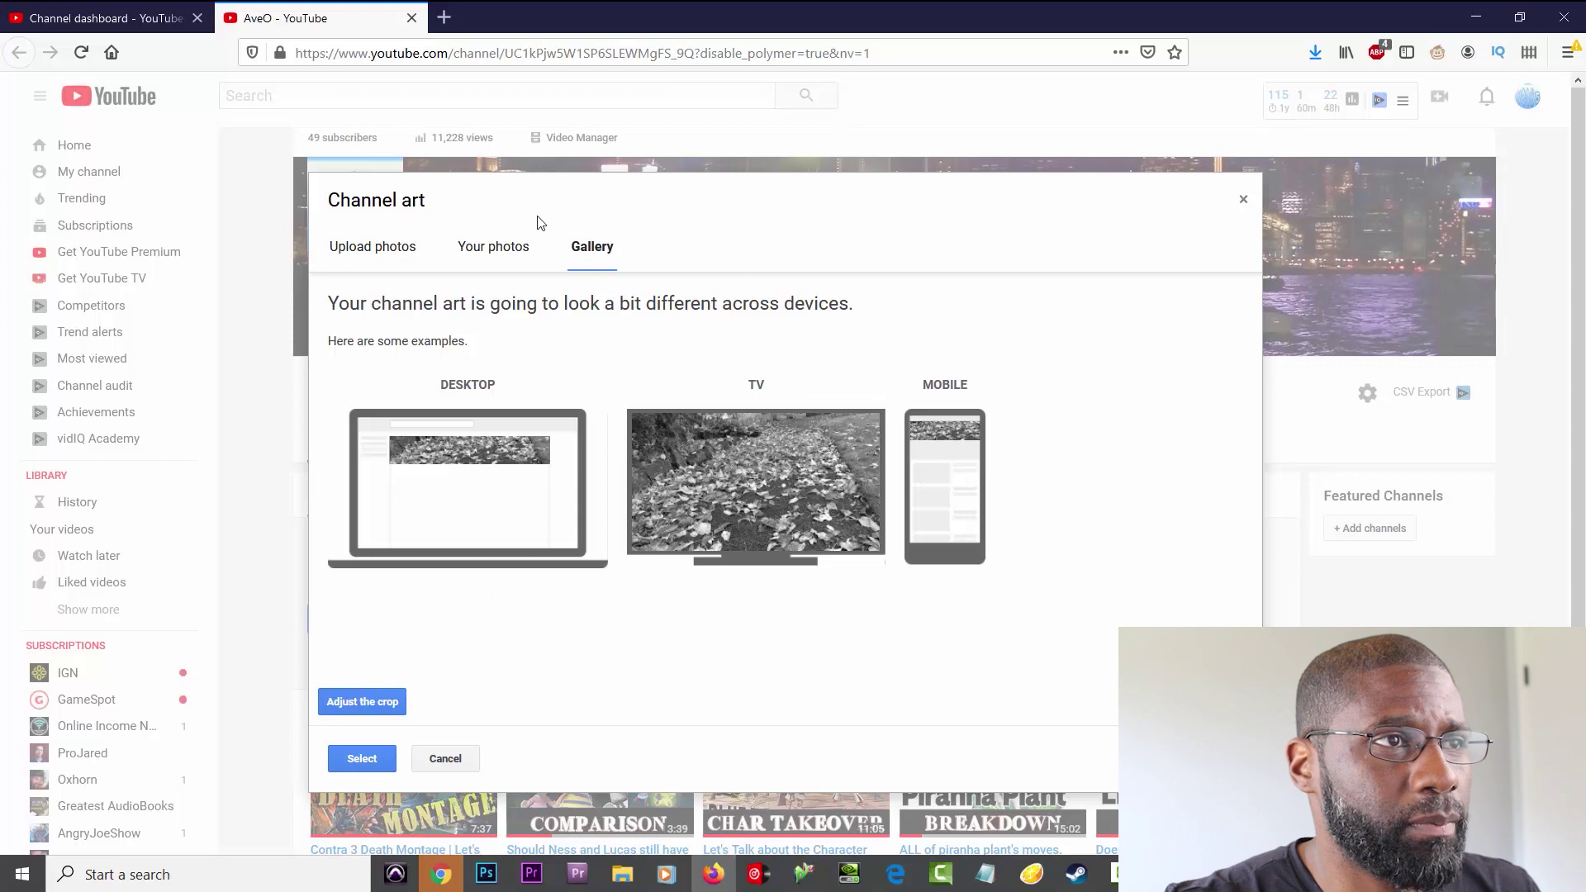
Step: Set the last 2017-08-19 game collage from your own photos as the channel art
left_click(498, 249)
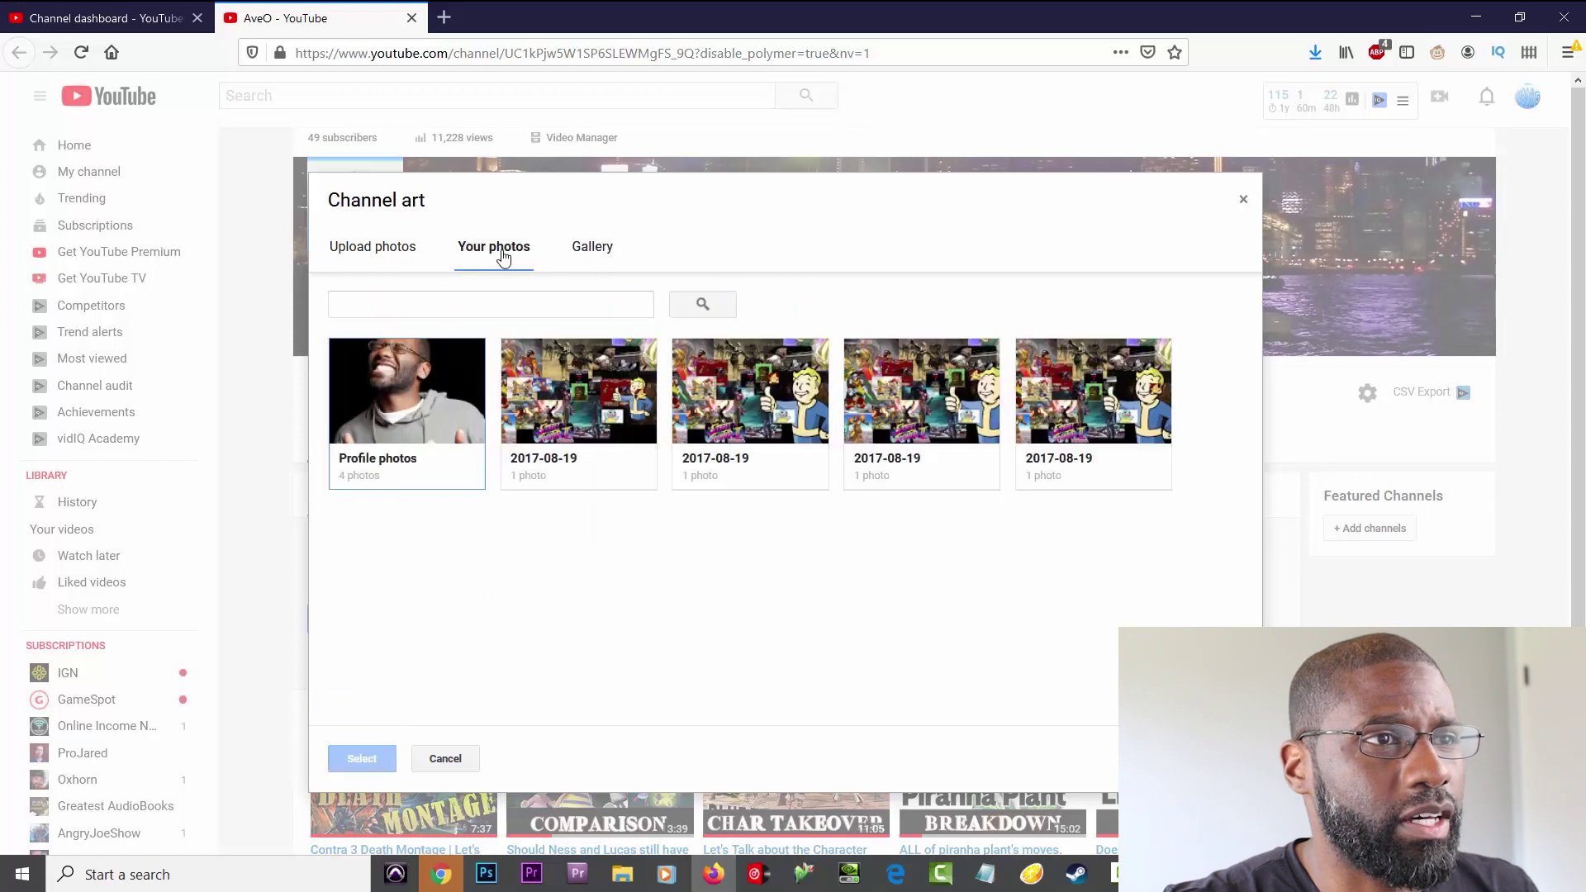
left_click(1078, 379)
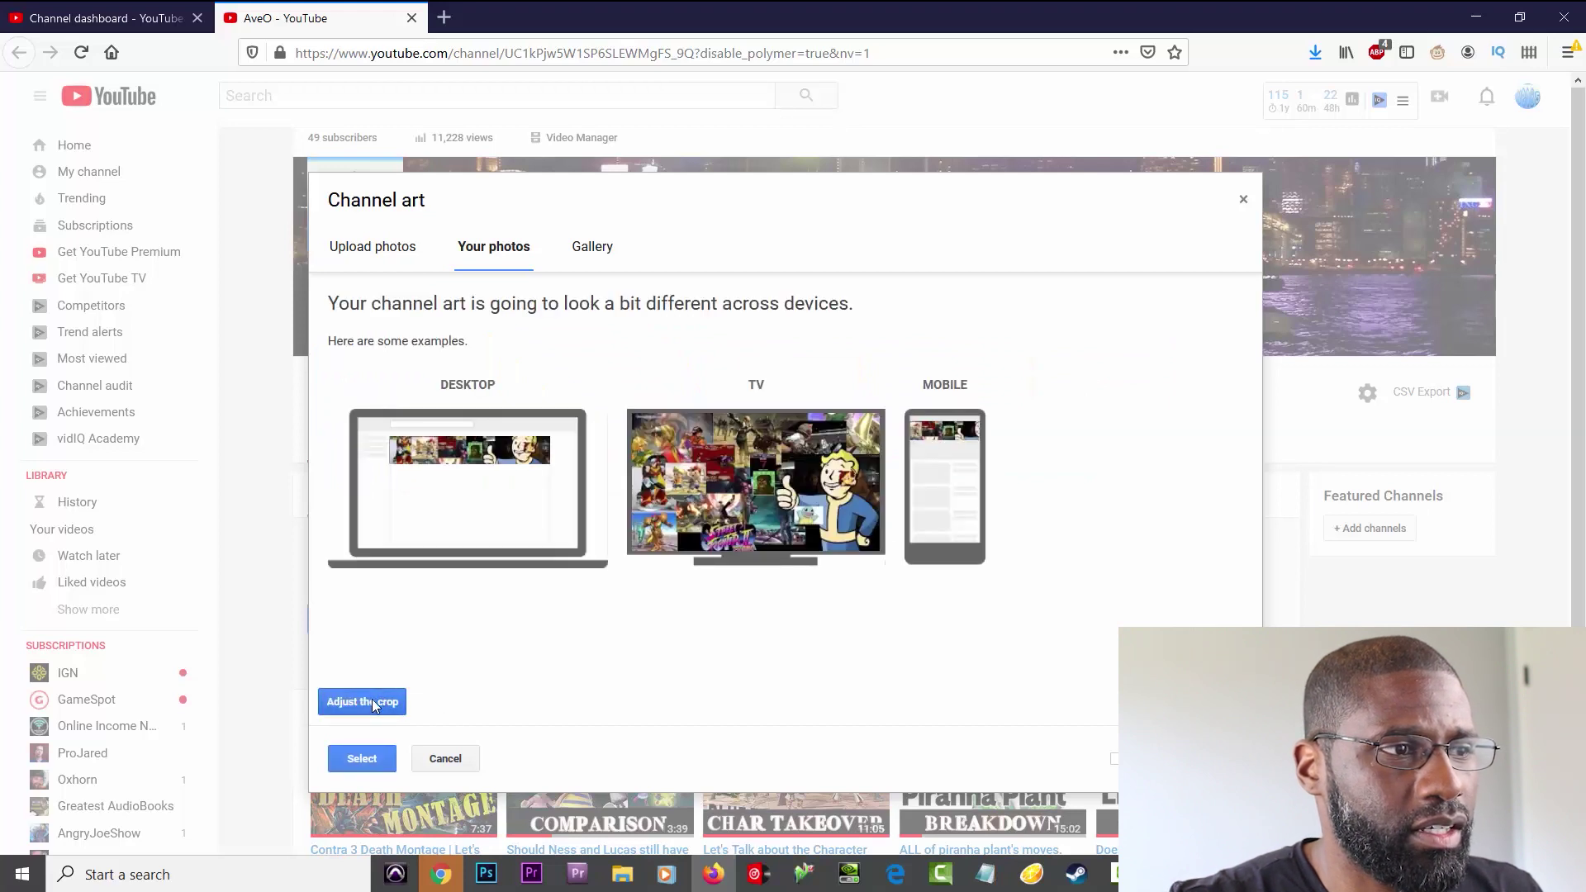
left_click(362, 759)
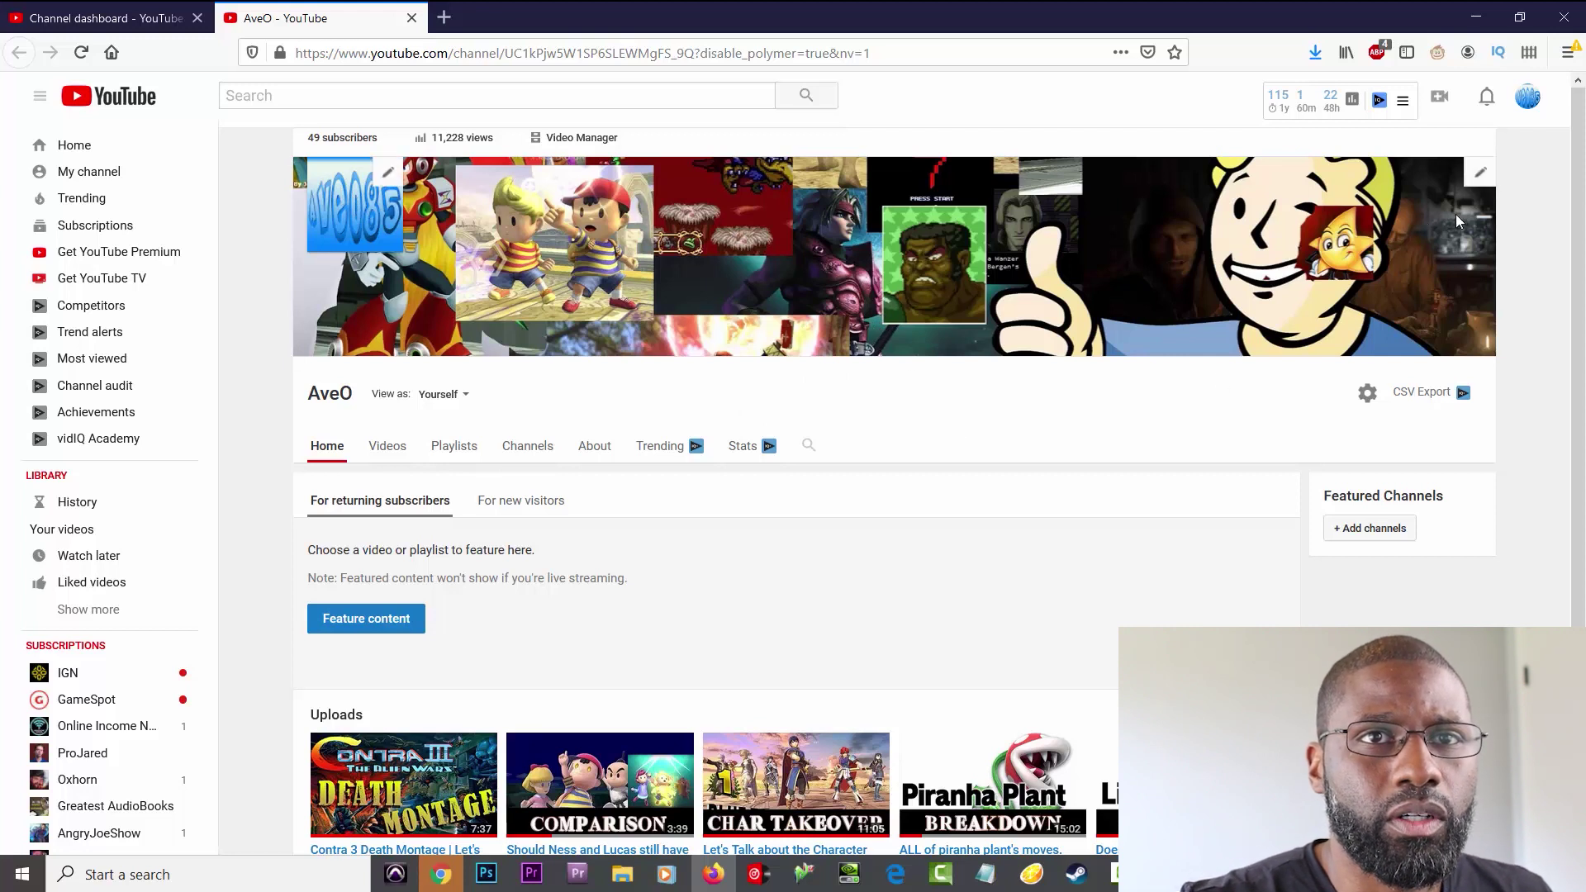
Step: Start editing the channel links and inspect the description and business-inquiry e-mail fields without changing them
left_click(1480, 172)
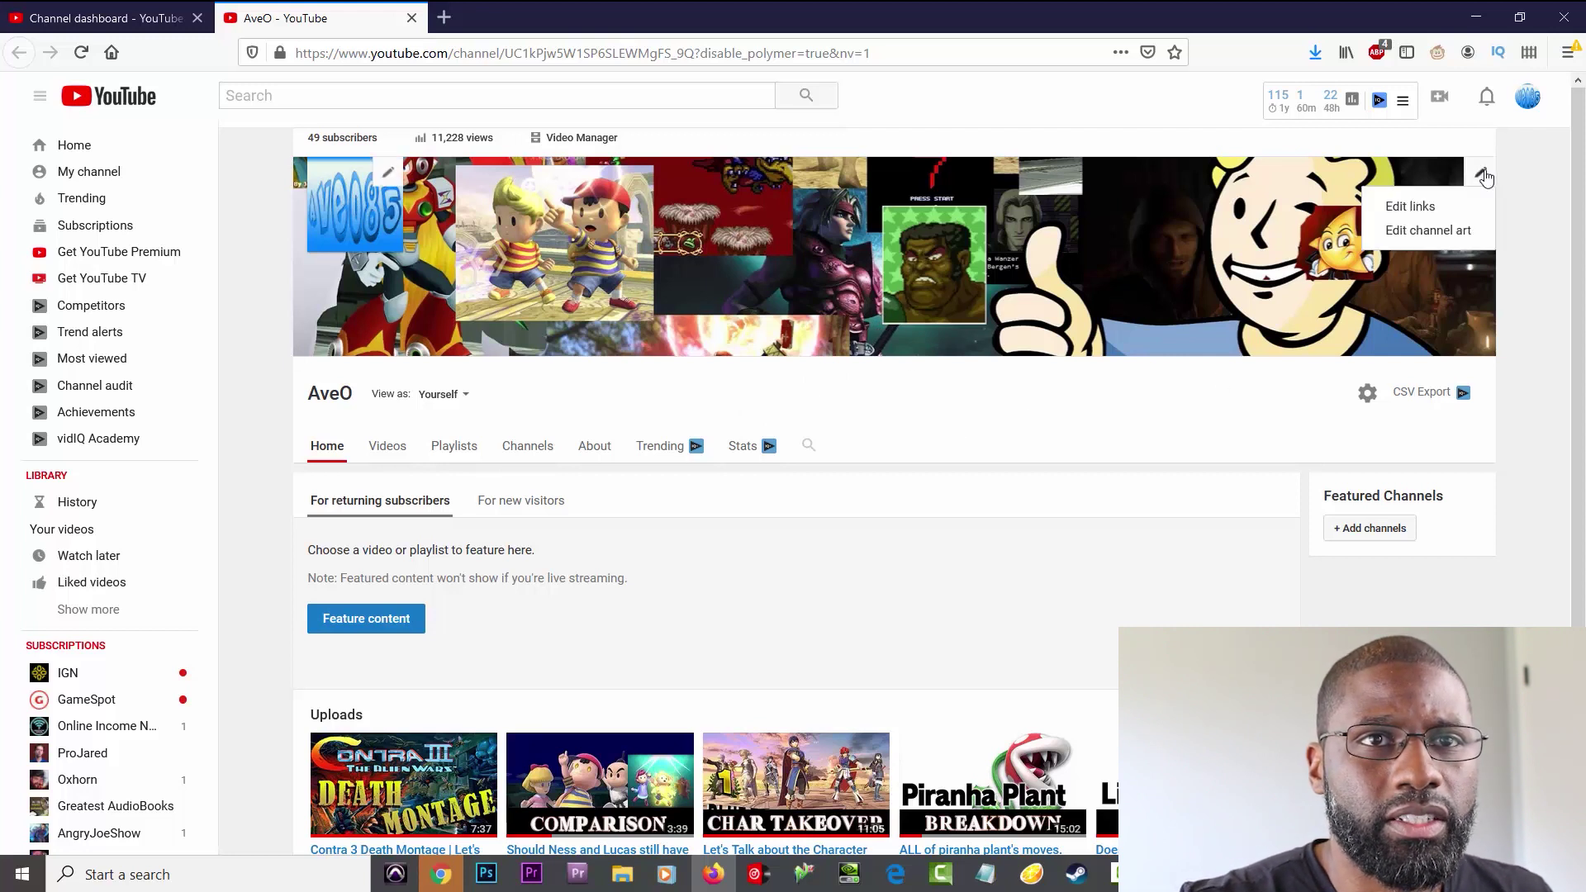
left_click(1425, 208)
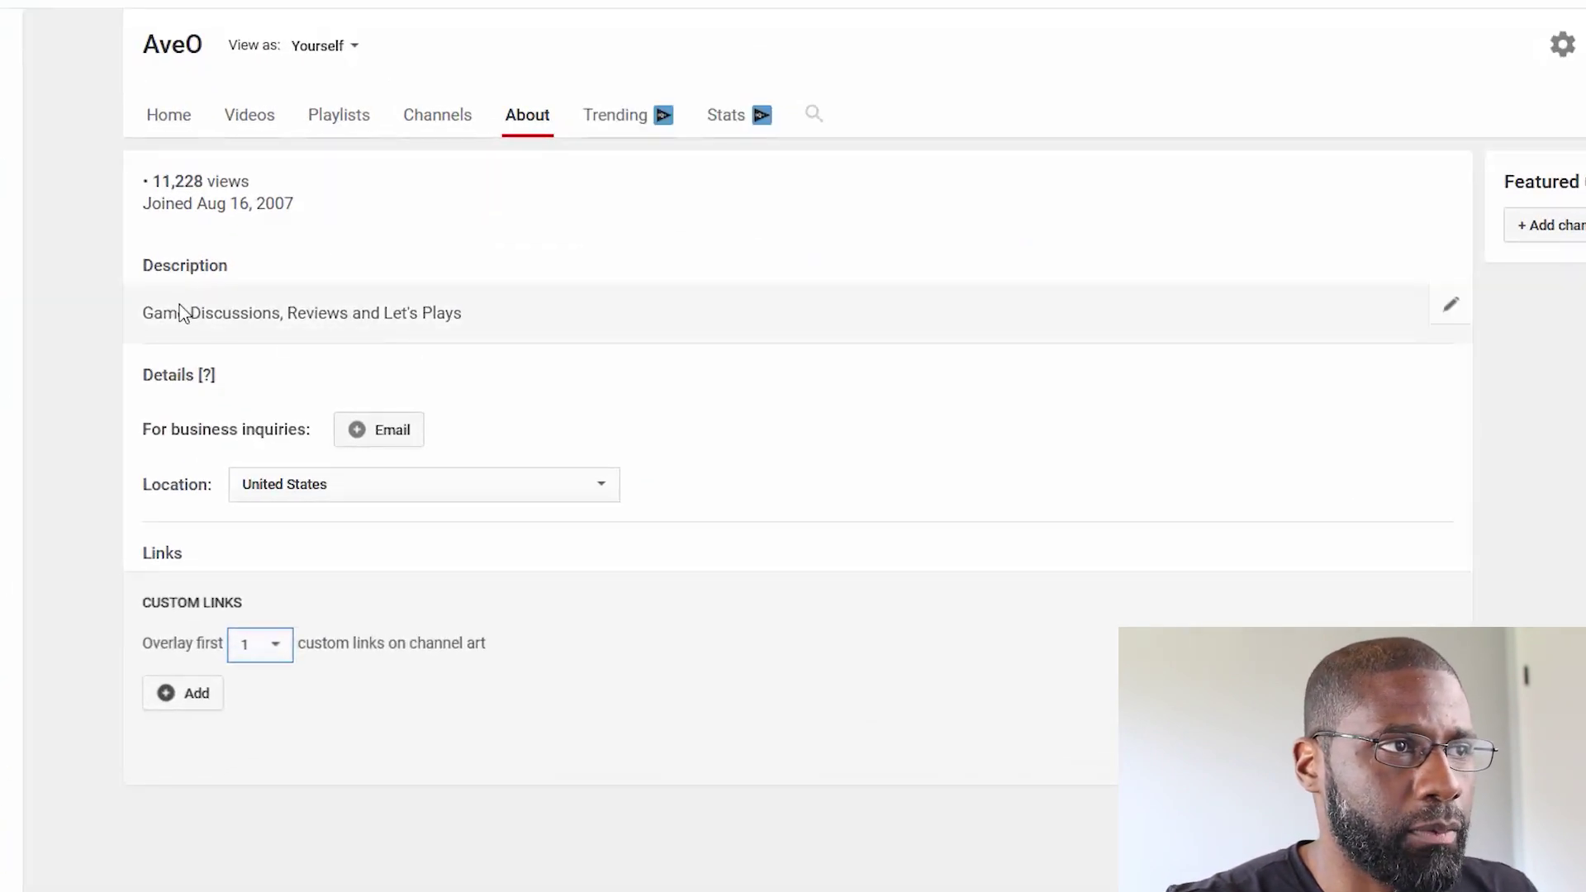
left_click(1452, 312)
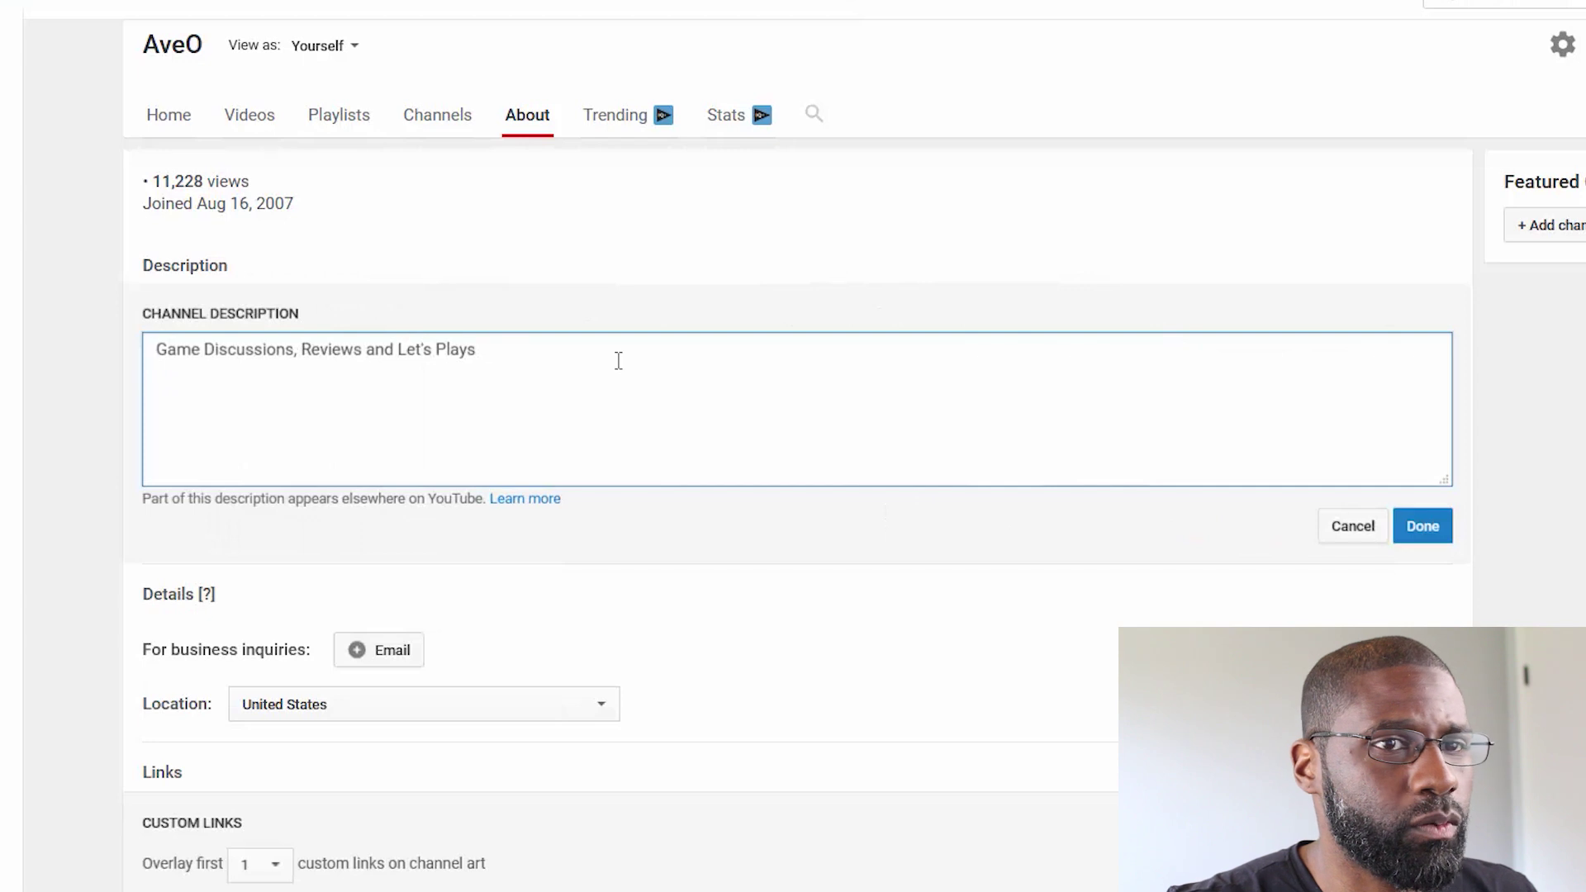
left_click_drag(619, 360, 48, 348)
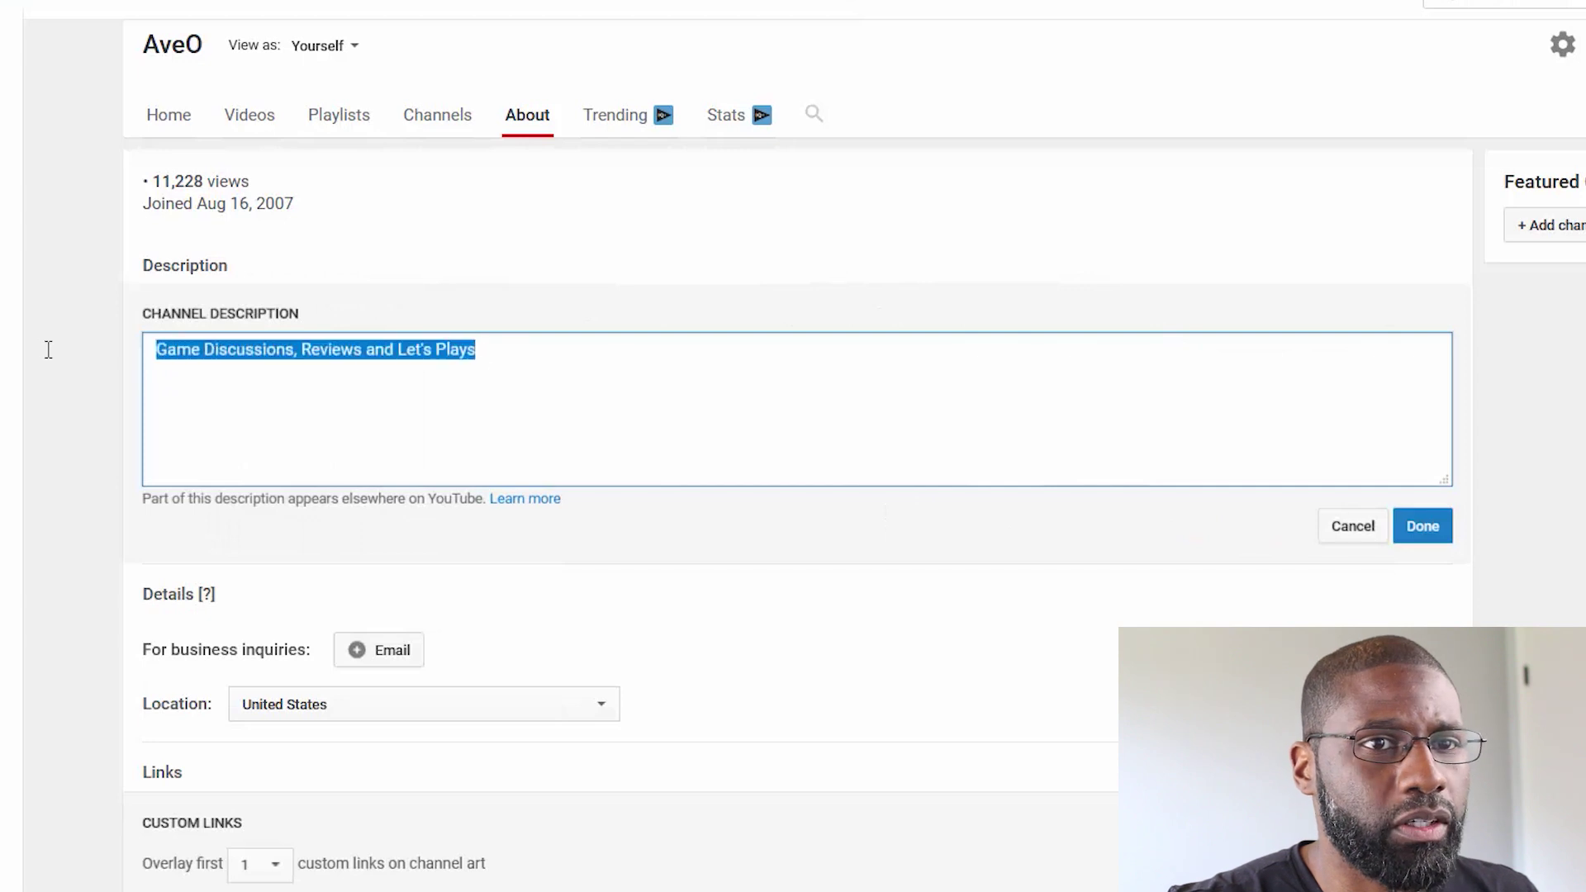
left_click(1350, 531)
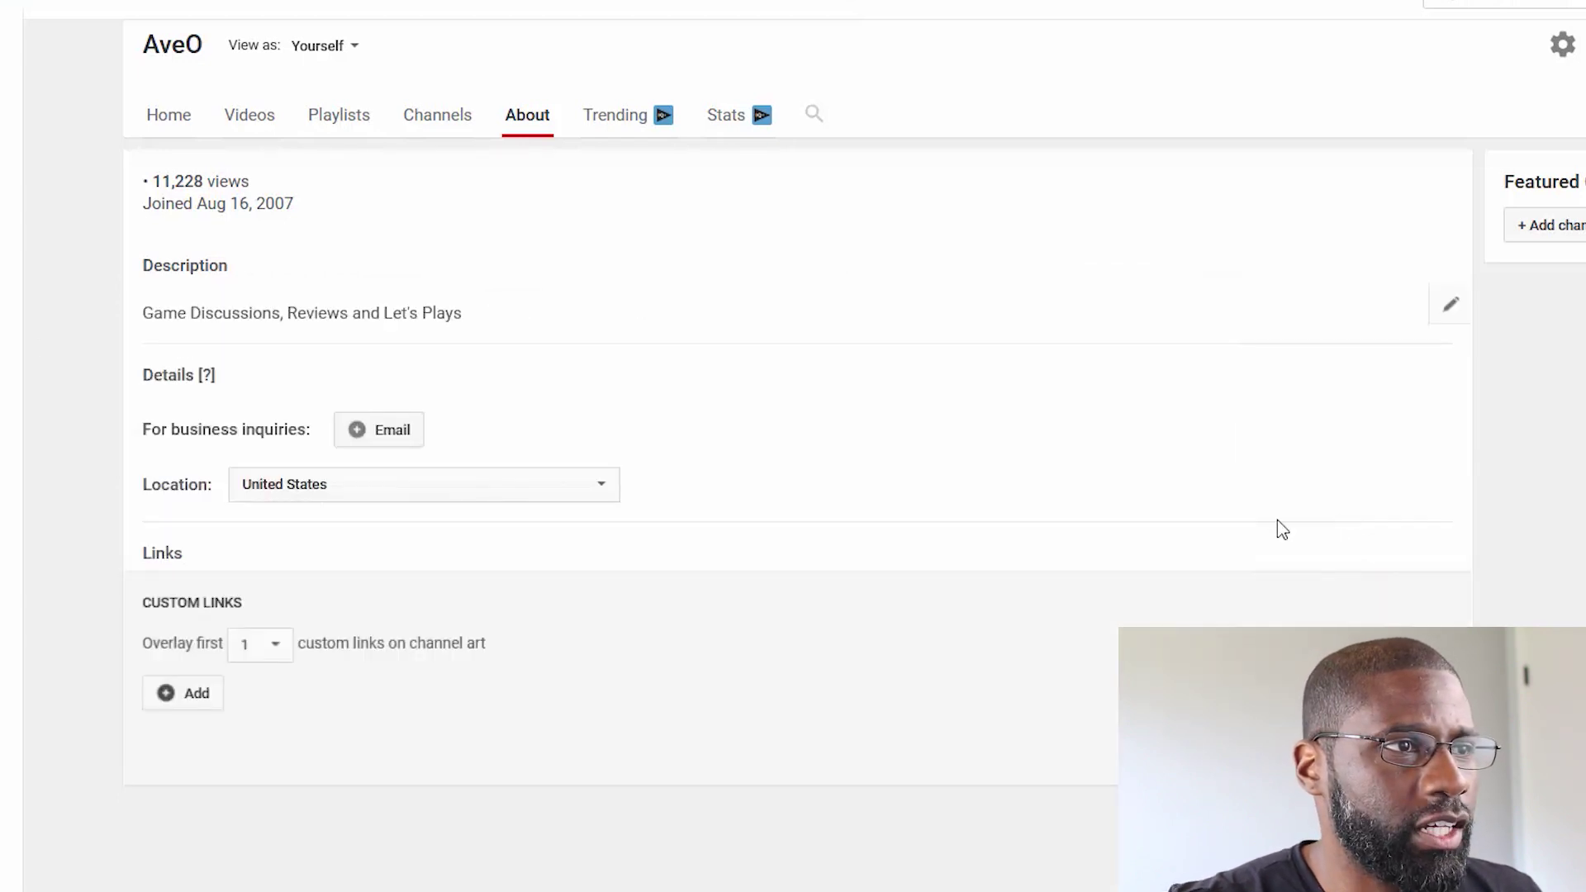
left_click(405, 437)
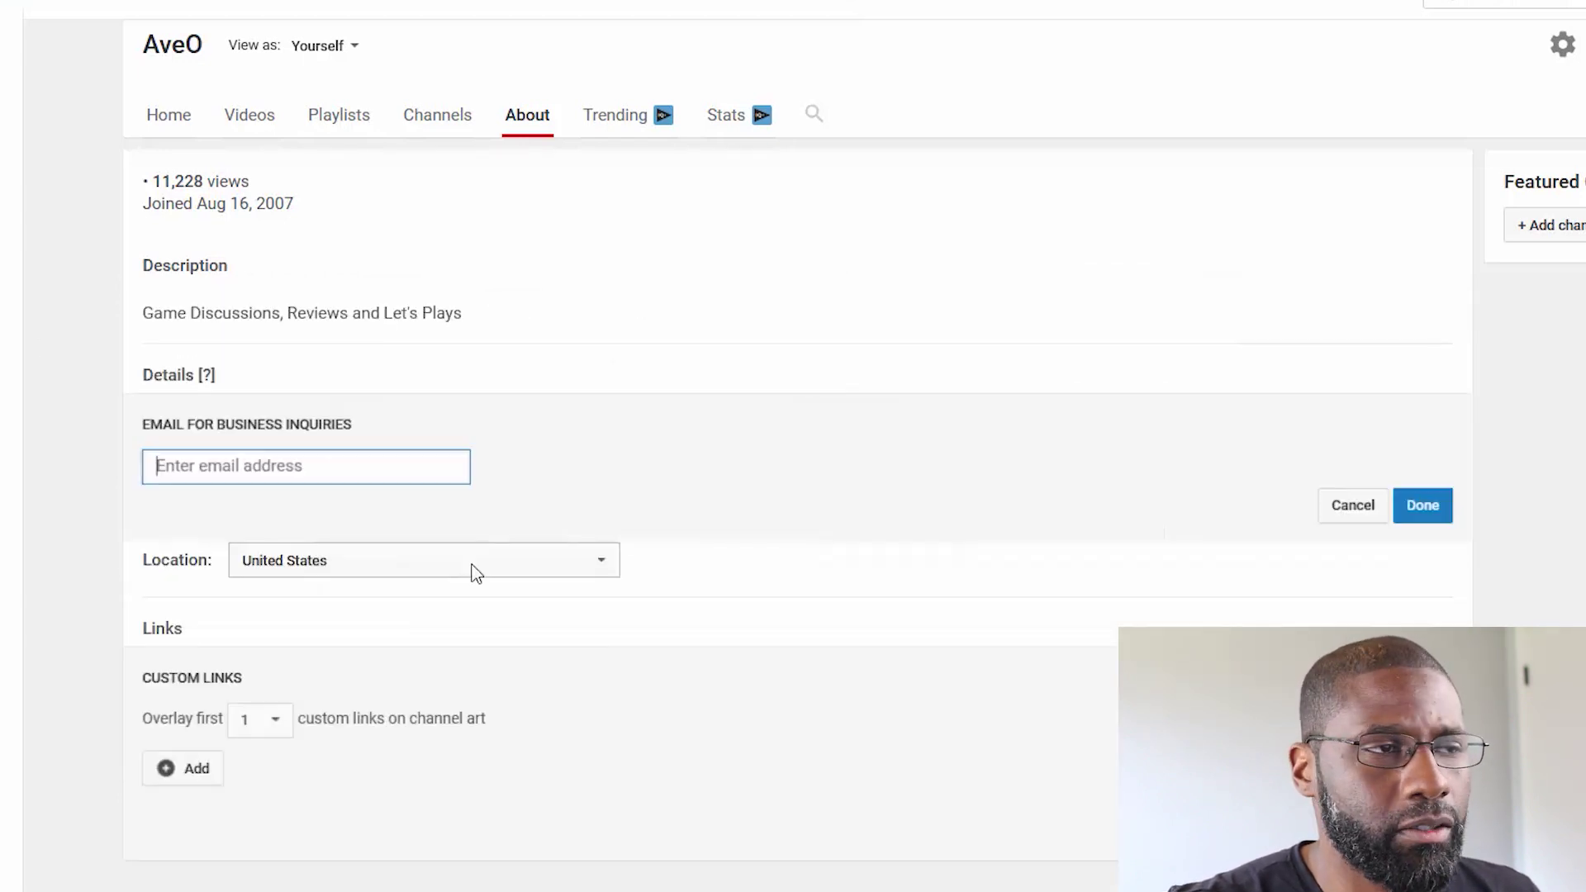
left_click(1343, 514)
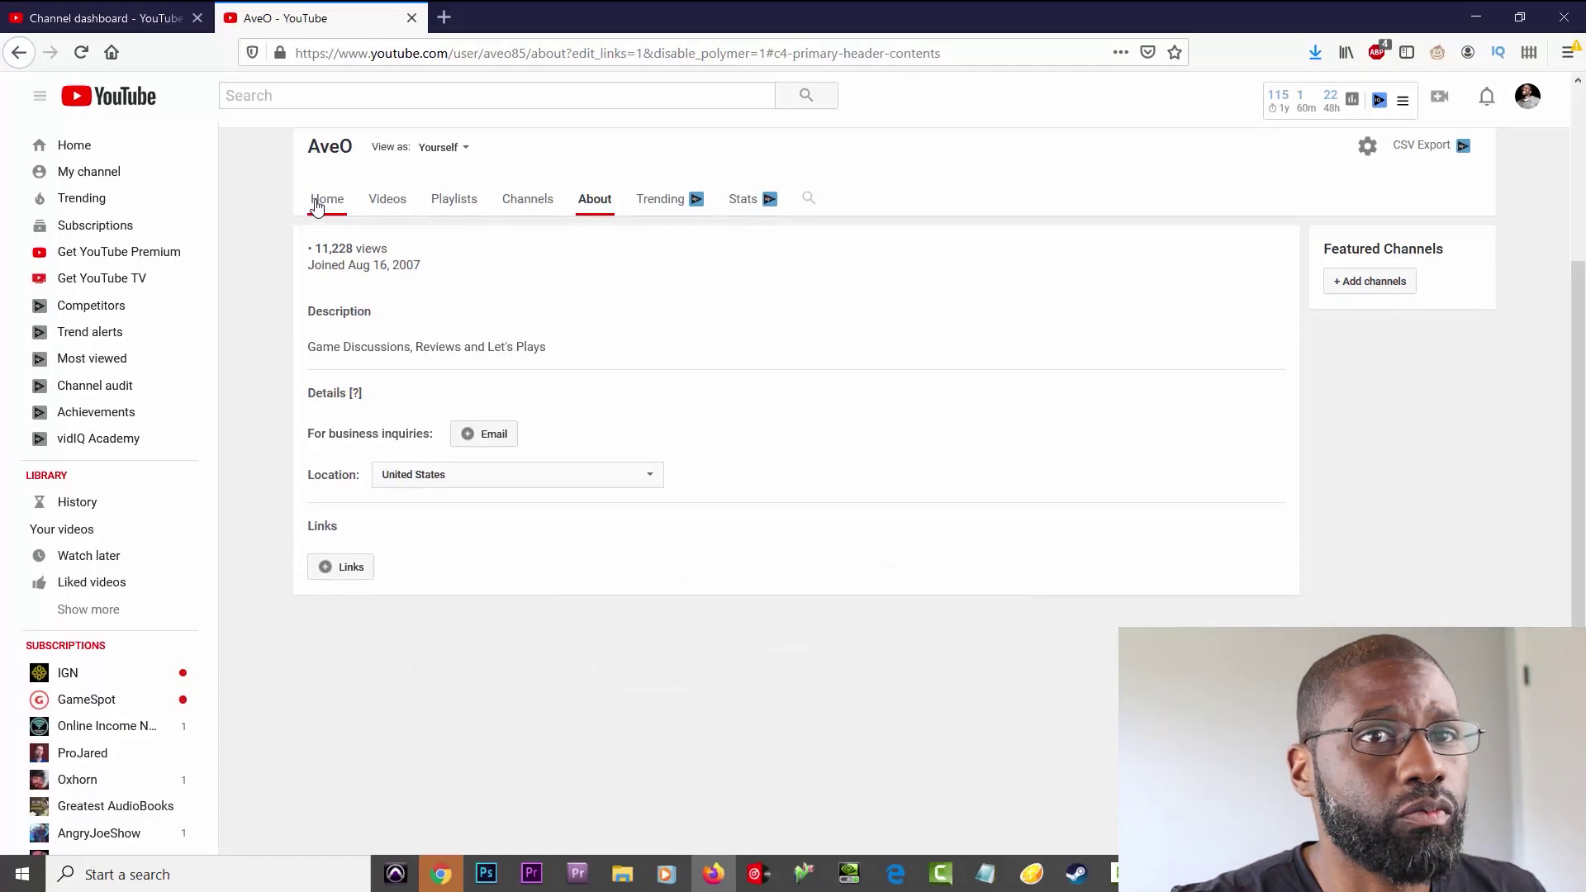
Step: Return to the channel's Home section
left_click(317, 206)
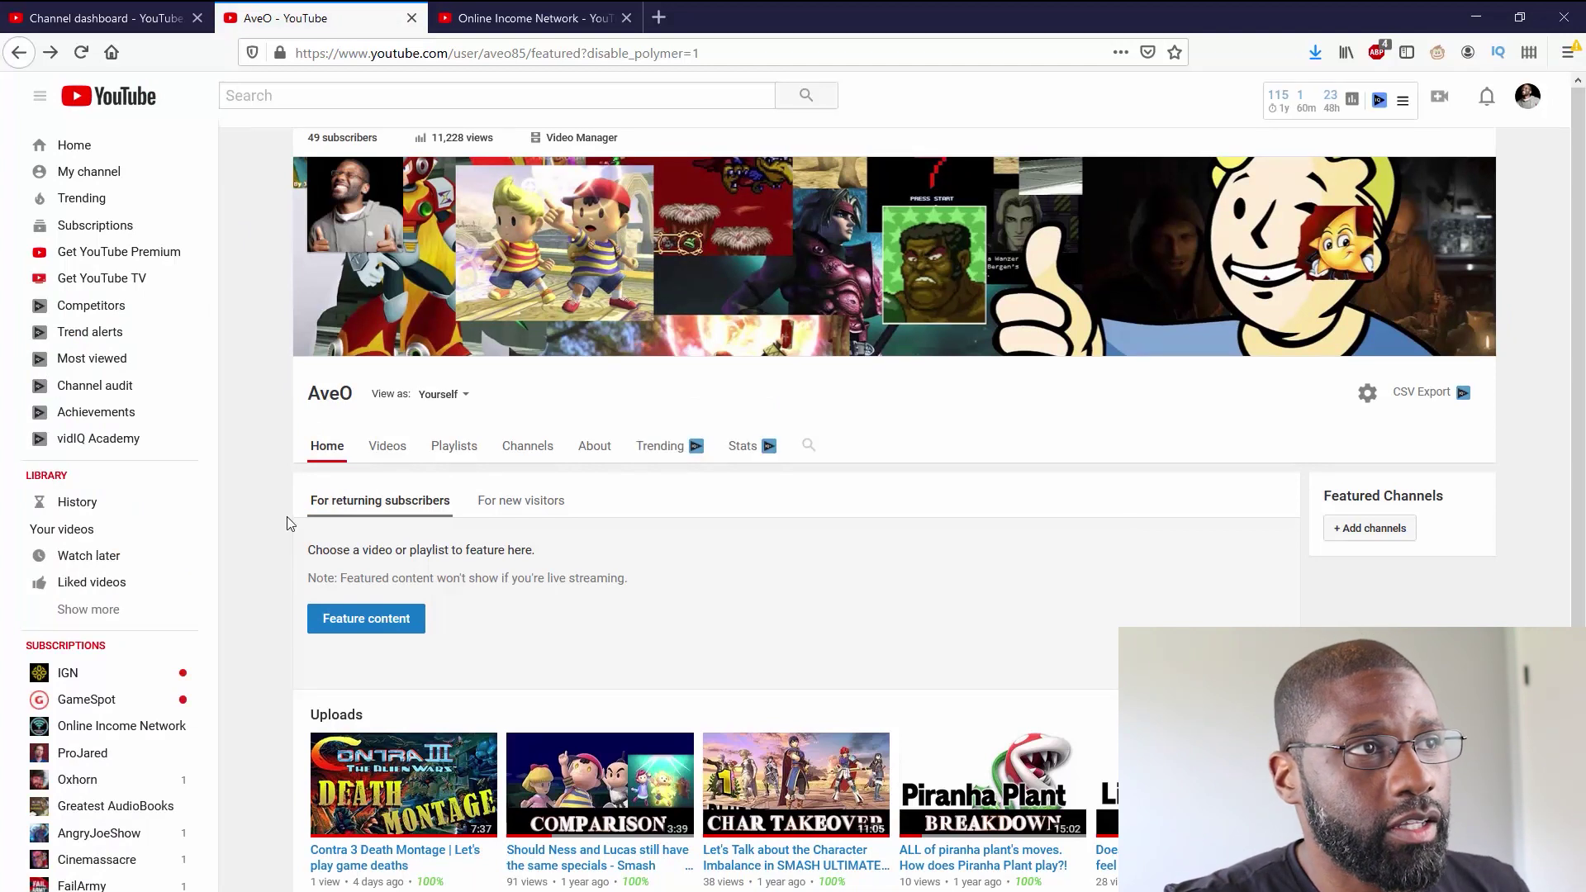
mouse_move(352, 189)
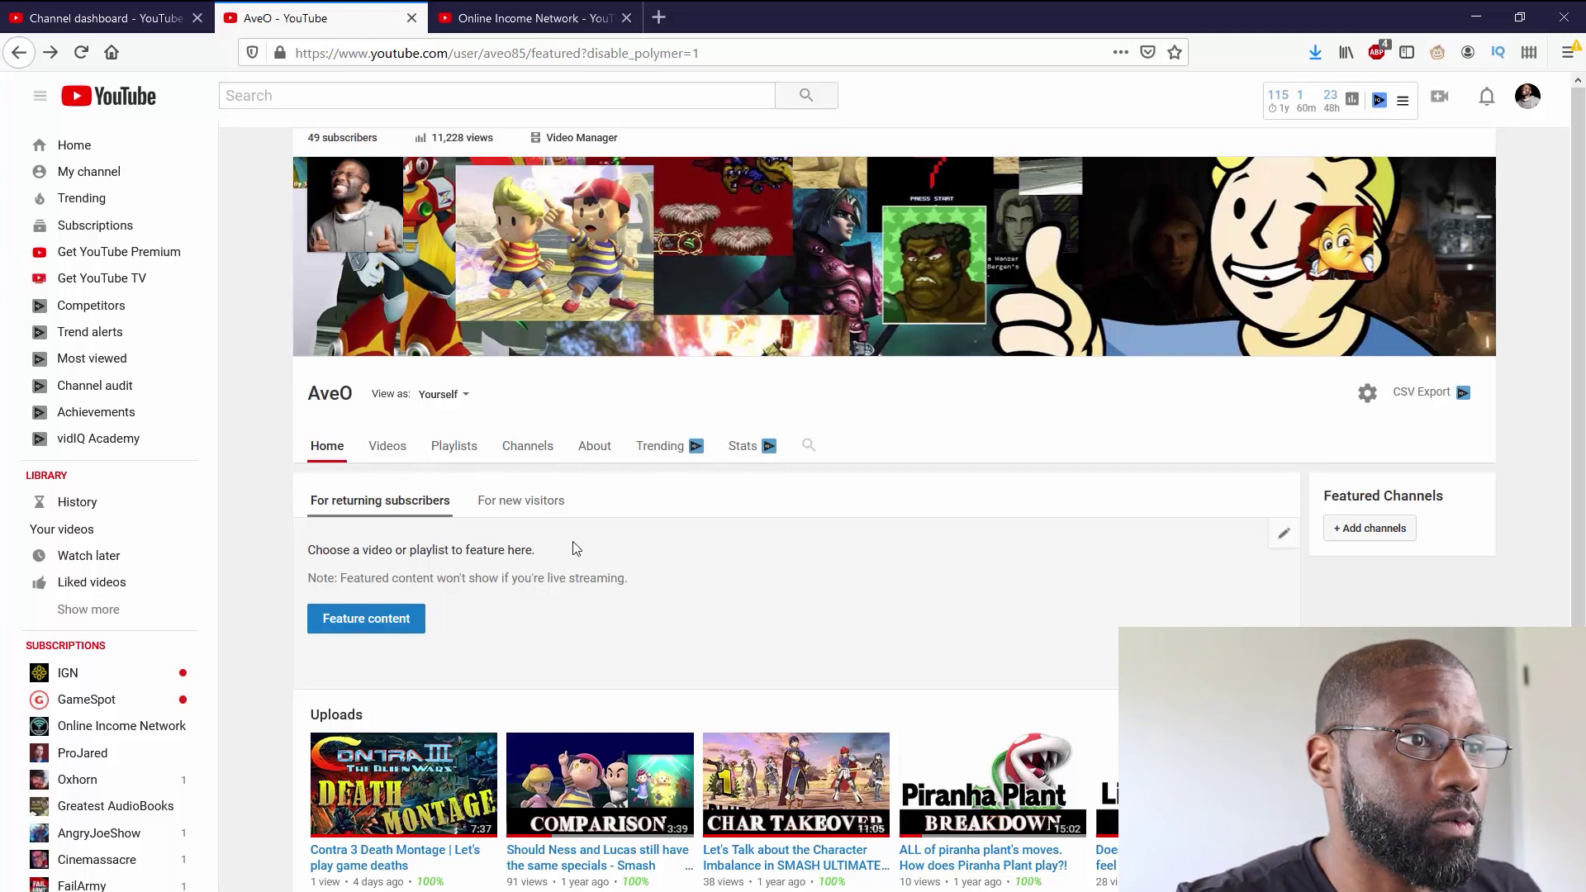
Step: Feature the upload Super Punch Out Knockout Montage part 3 for returning subscribers, without a heading
scroll(860, 492, "down", 2)
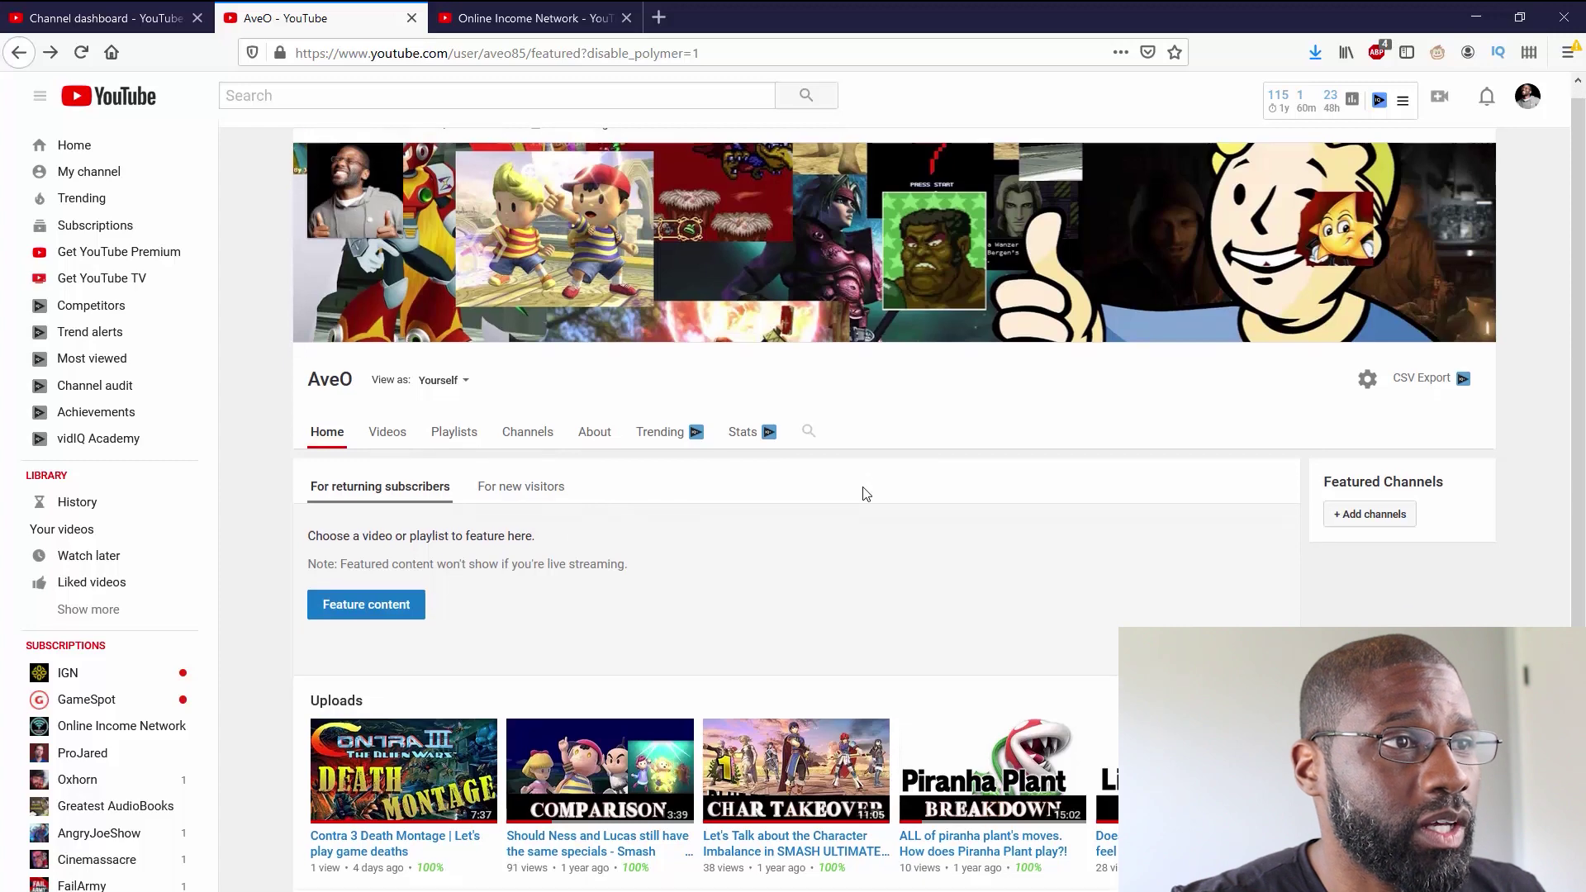
scroll(1046, 488, "down", 2)
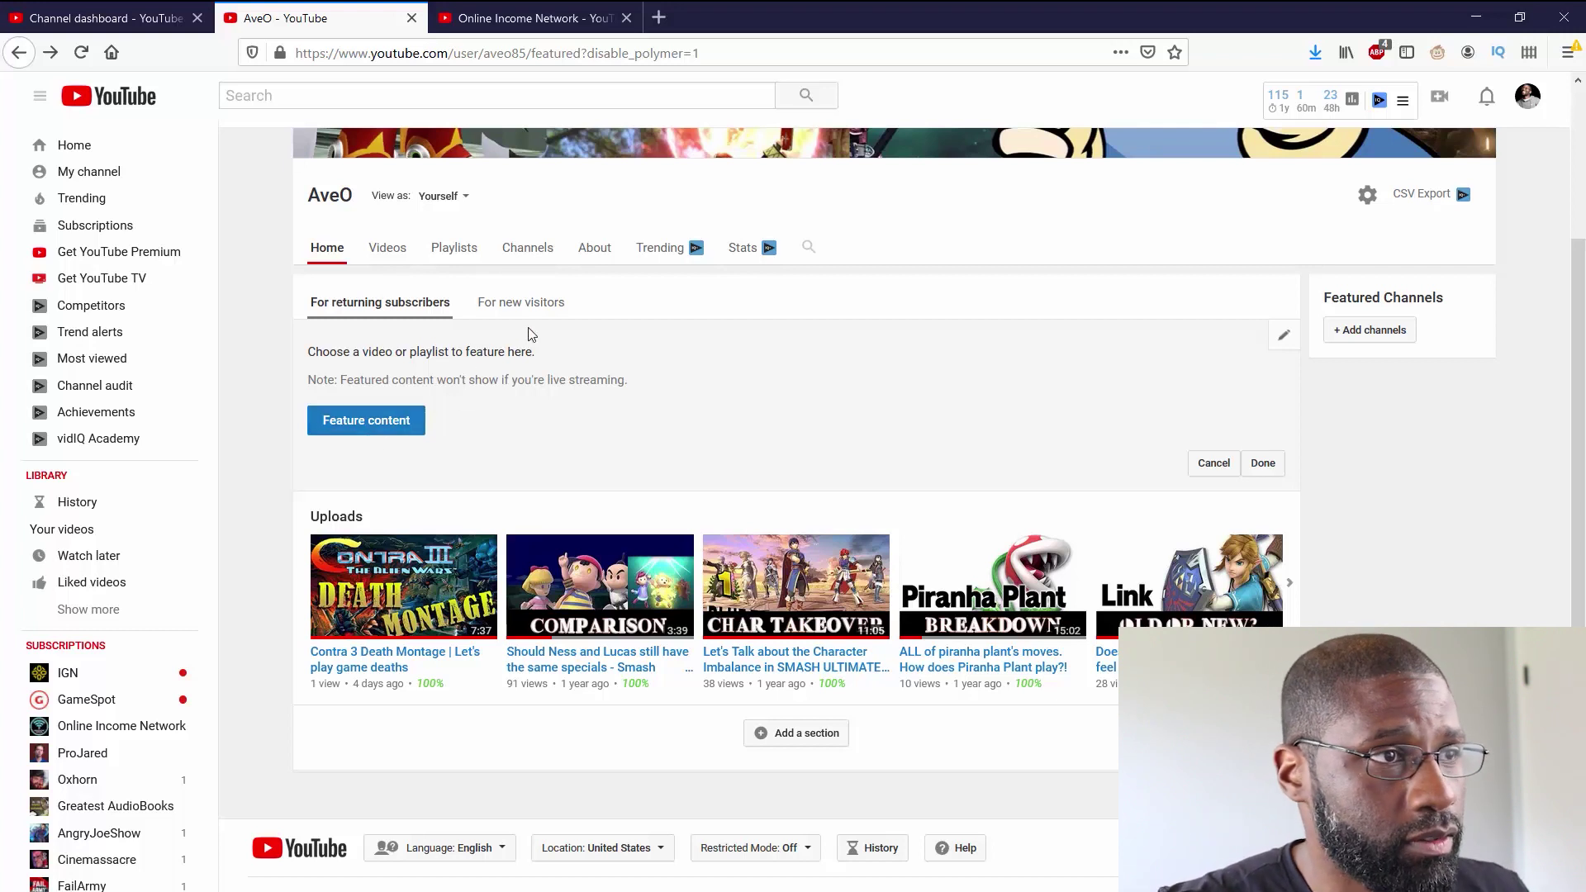
left_click(375, 423)
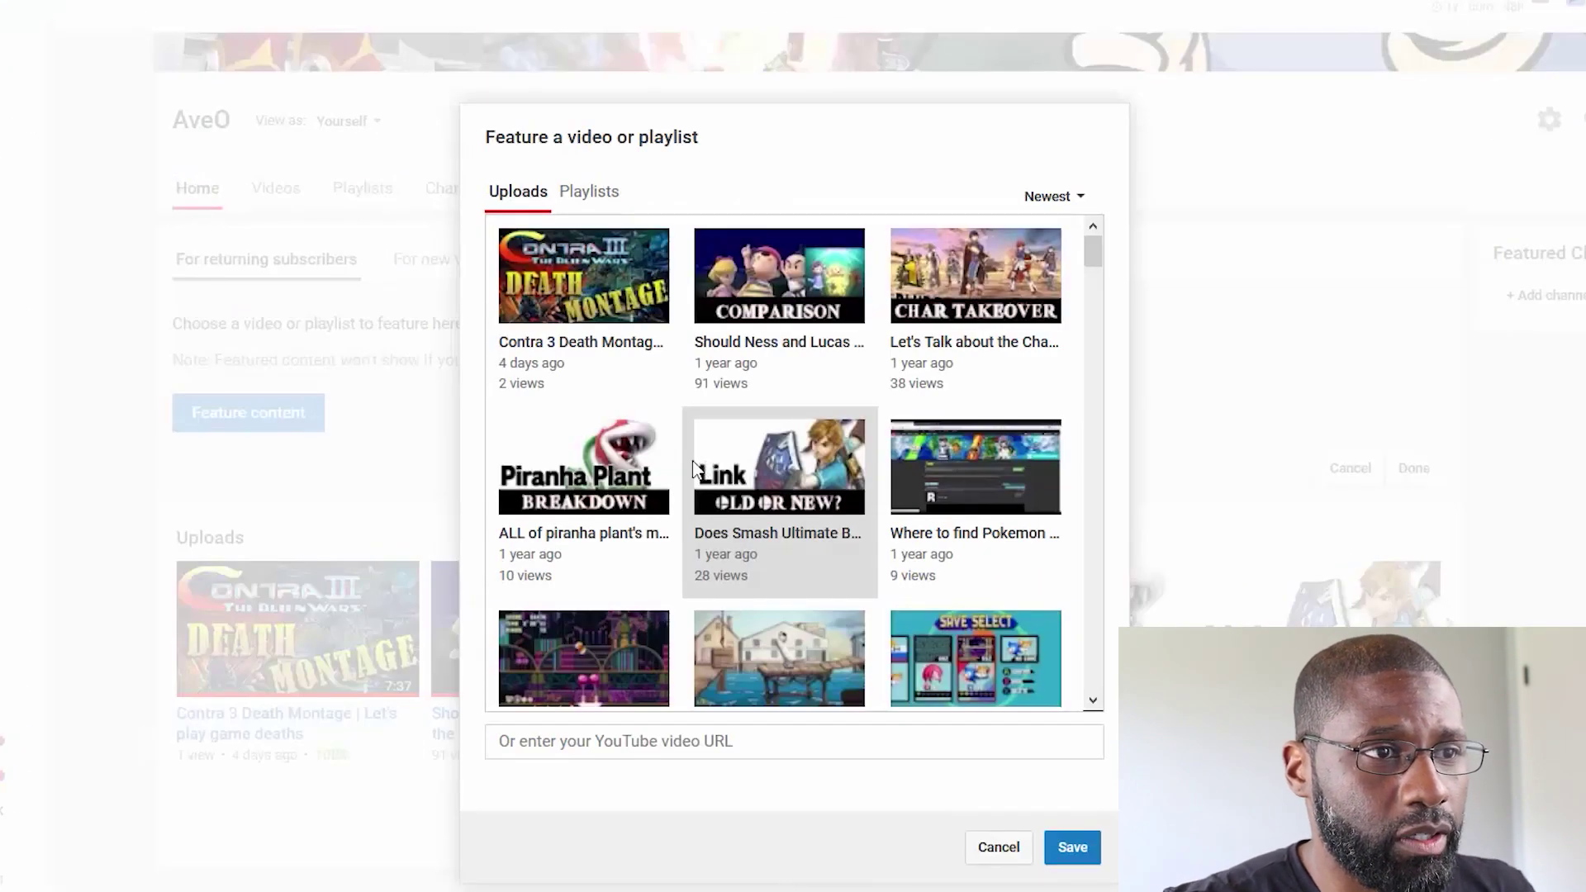
scroll(755, 474, "down", 10)
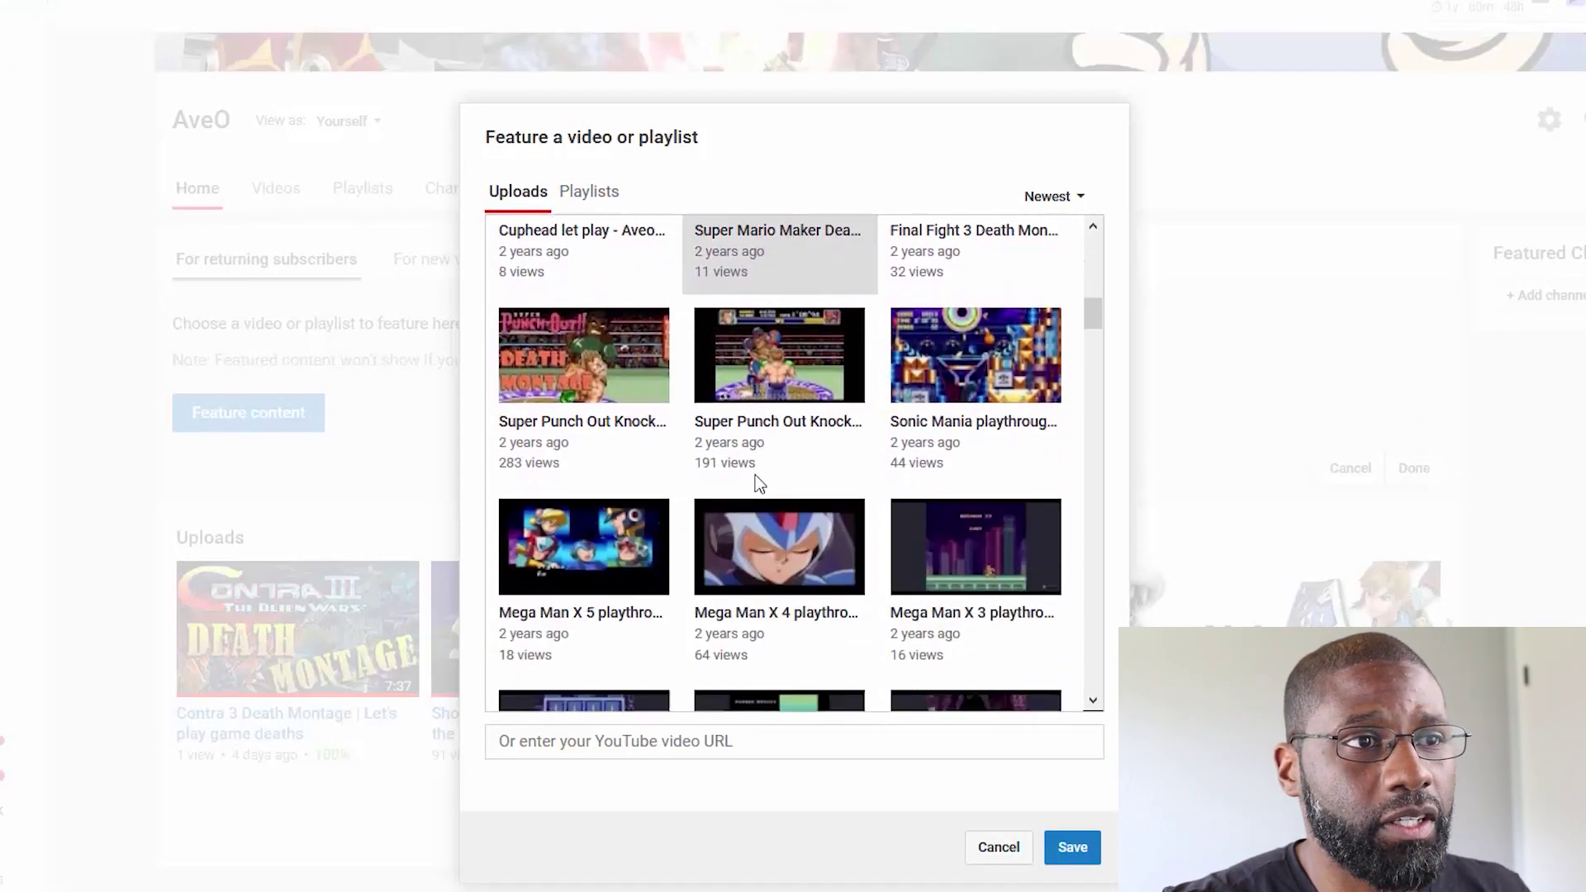
scroll(755, 474, "down", 2)
scroll(755, 475, "up", 3)
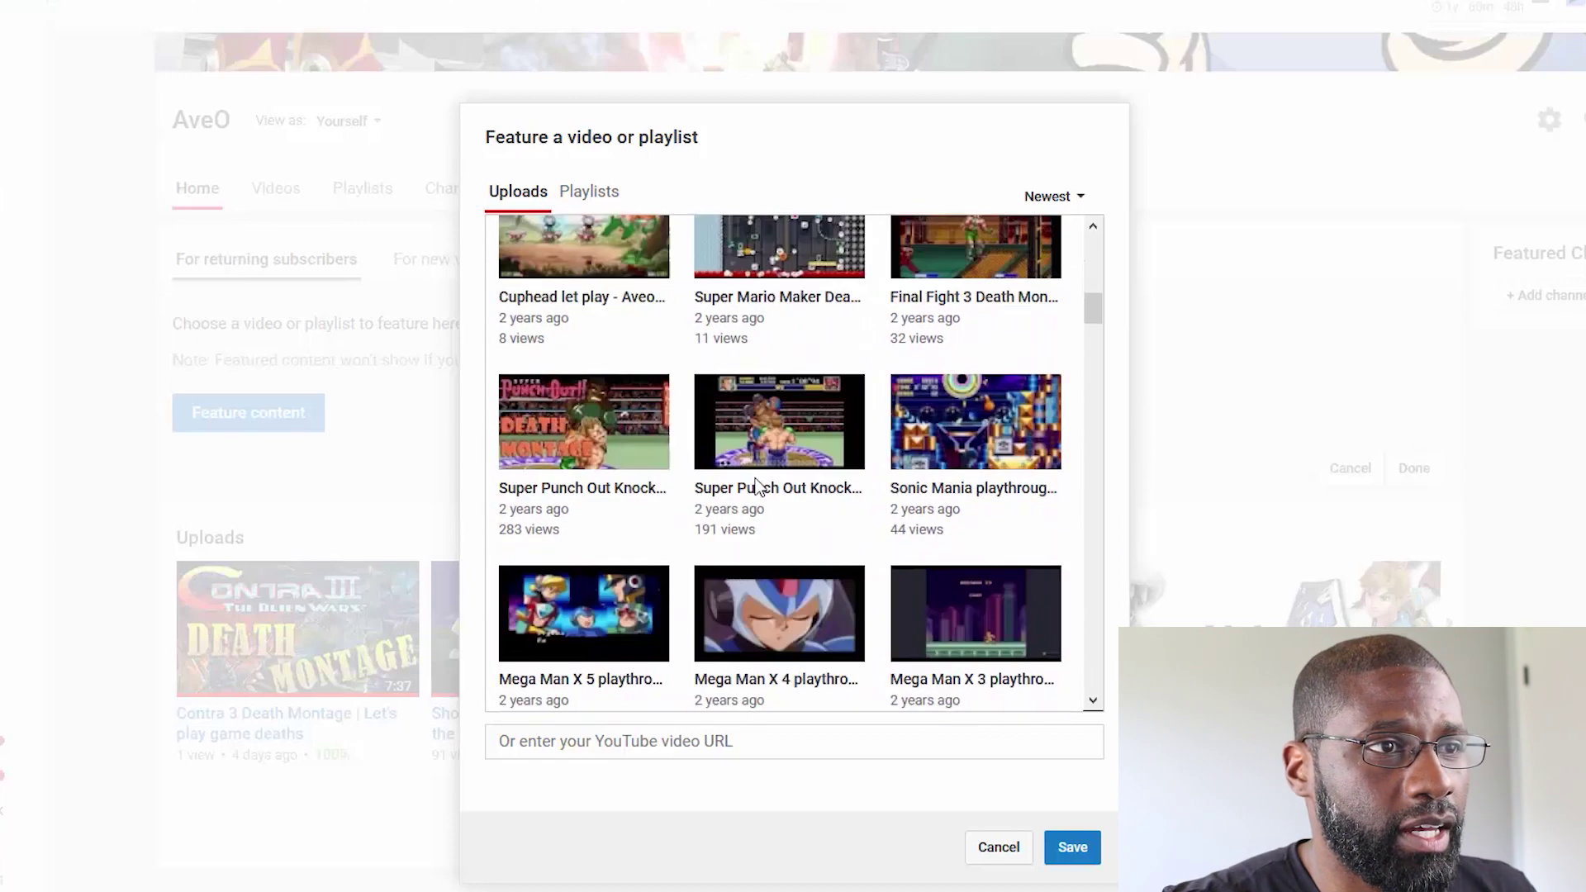
scroll(756, 485, "up", 1)
left_click(559, 528)
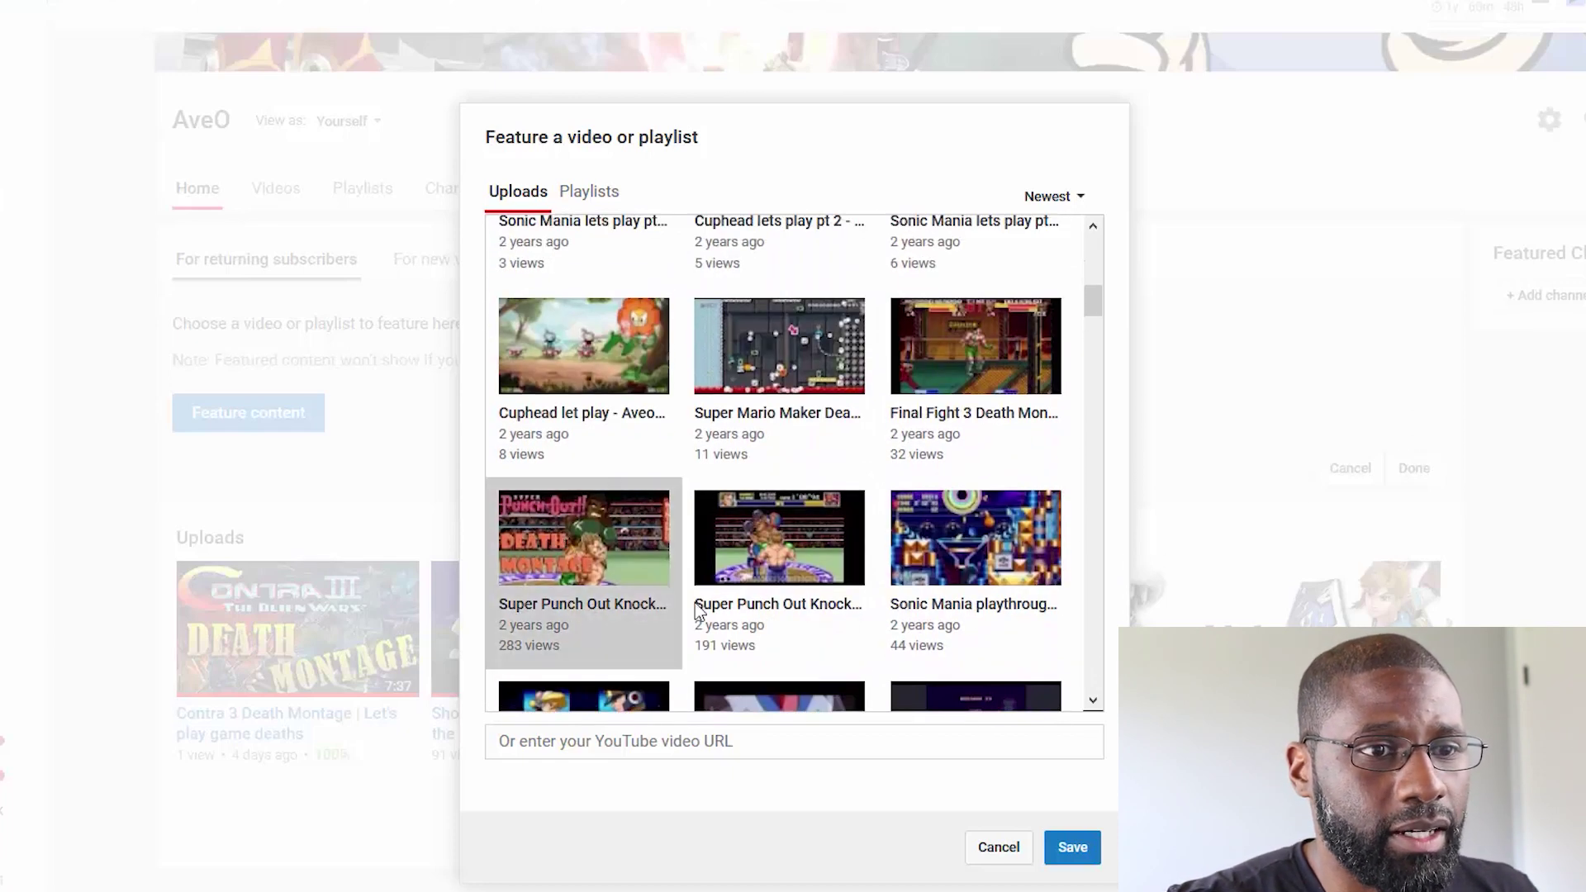
left_click(1068, 848)
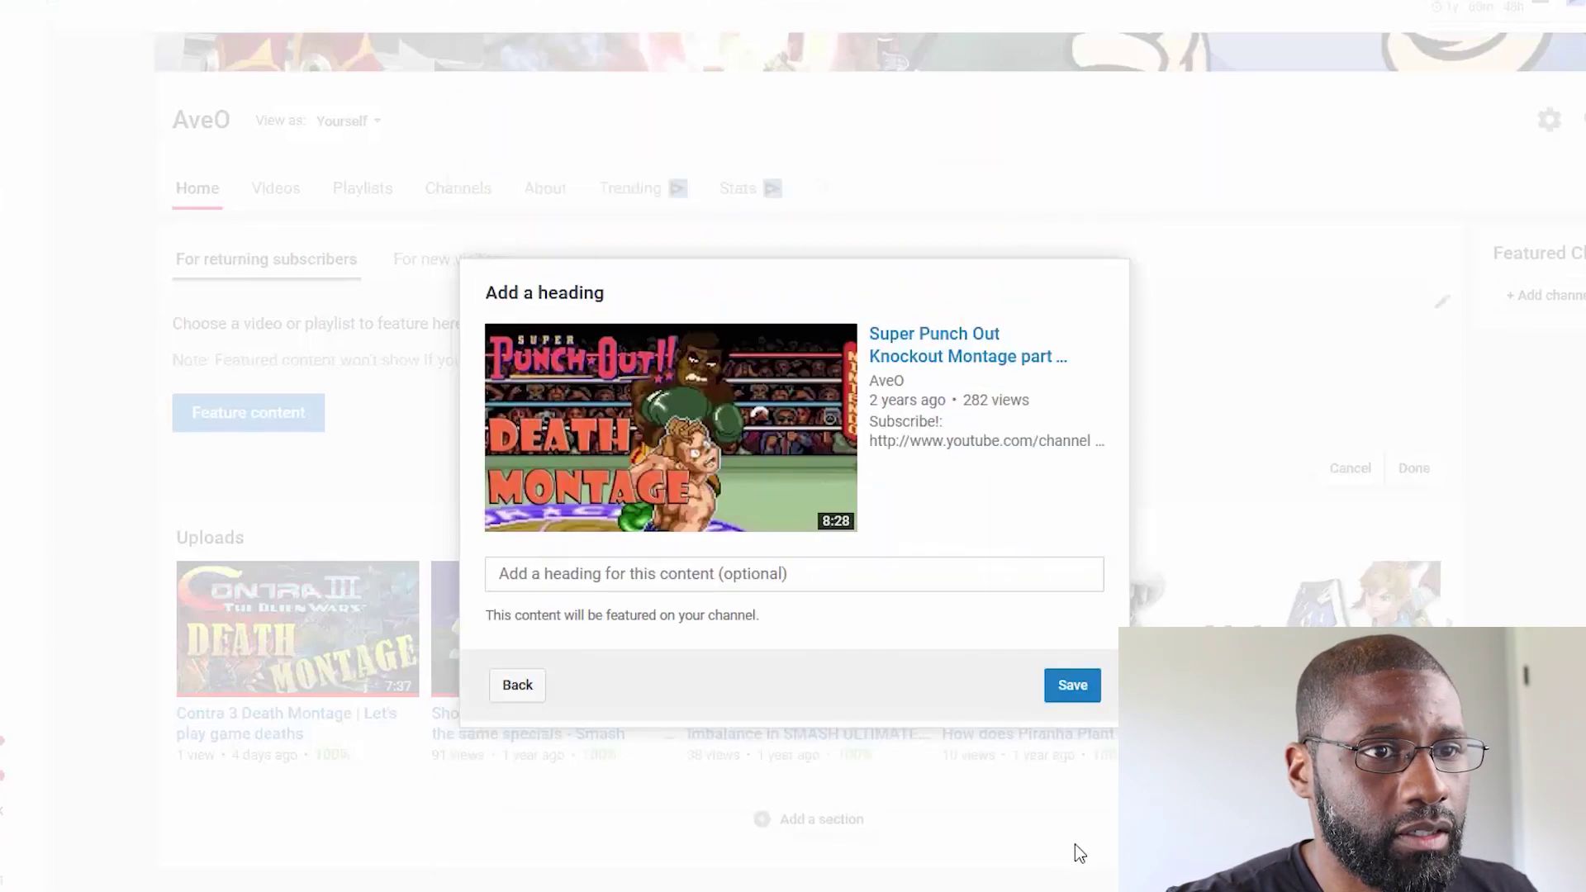
left_click(1077, 685)
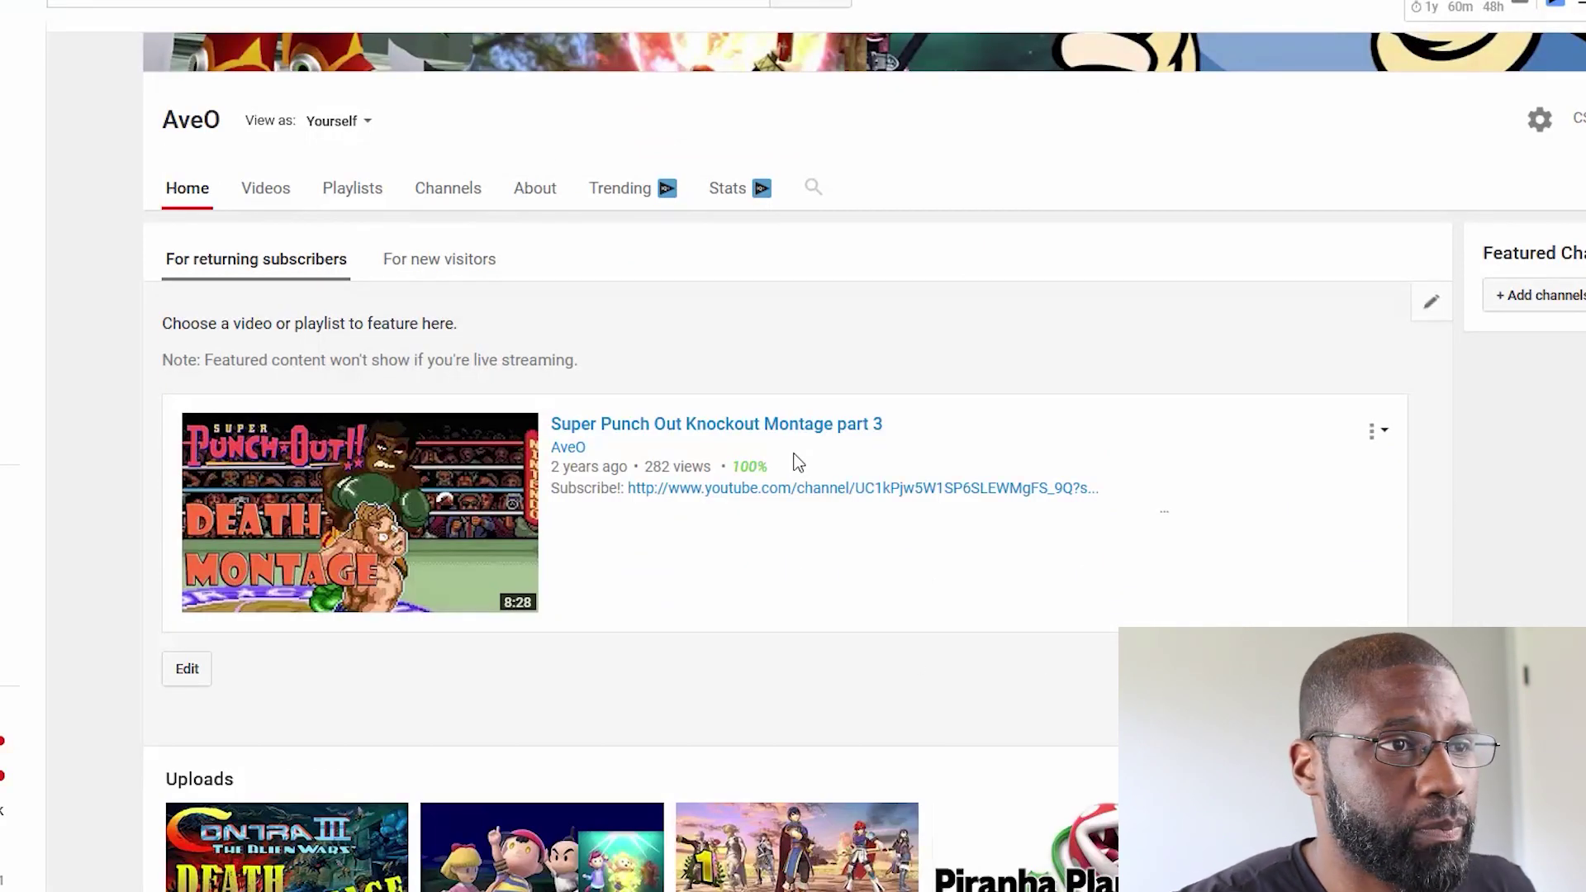
Step: Replace the featured video for returning subscribers with the upload Turtles in Time Death Montage
left_click(1387, 438)
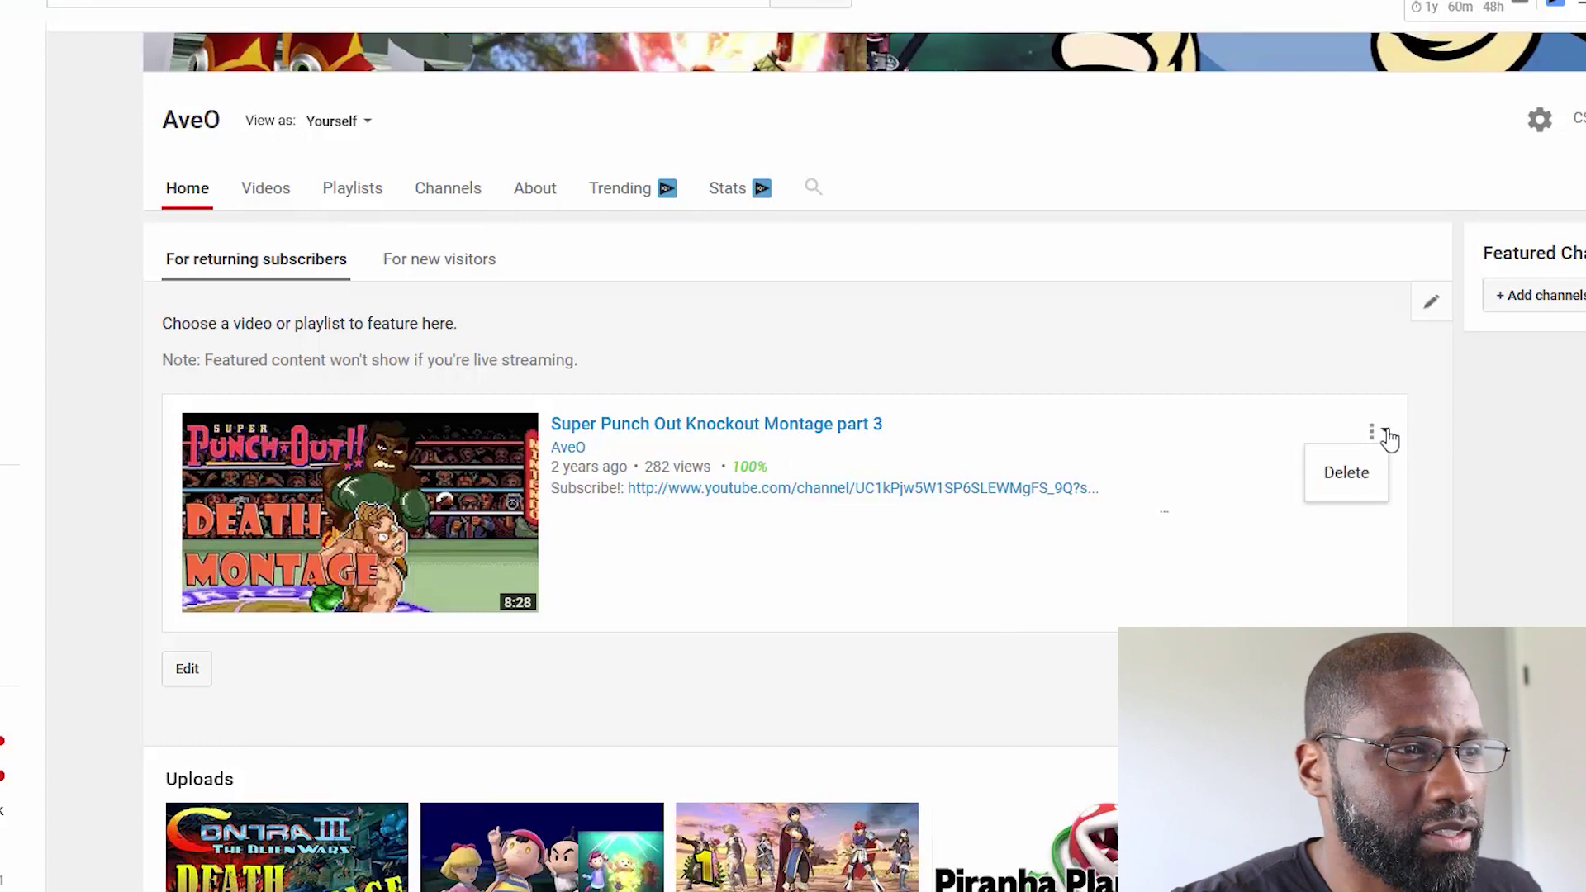
left_click(181, 672)
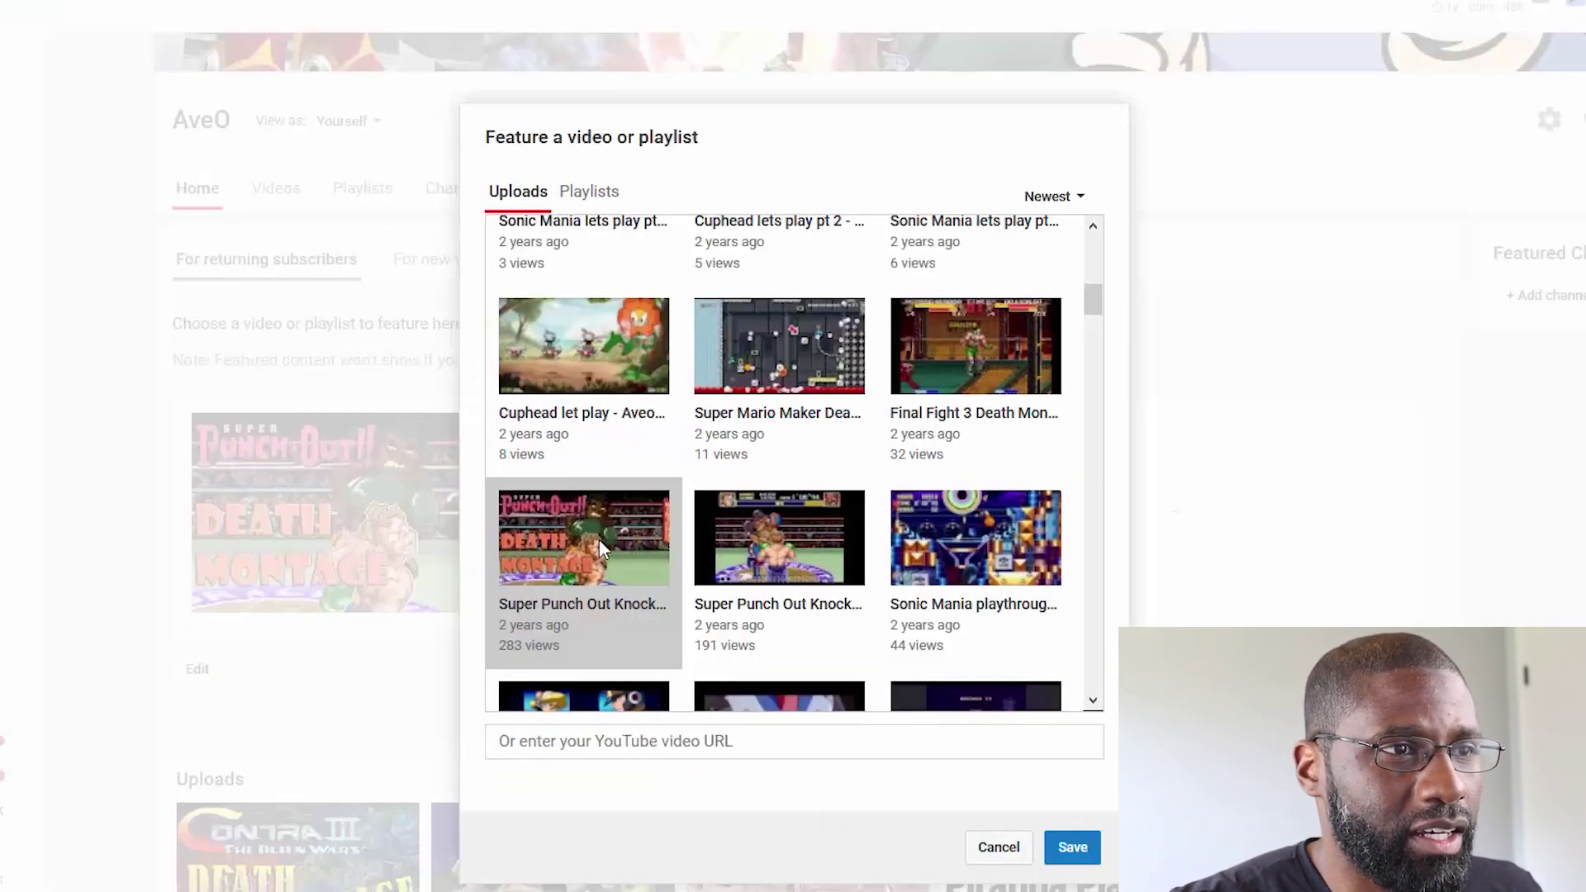
scroll(621, 542, "down", 12)
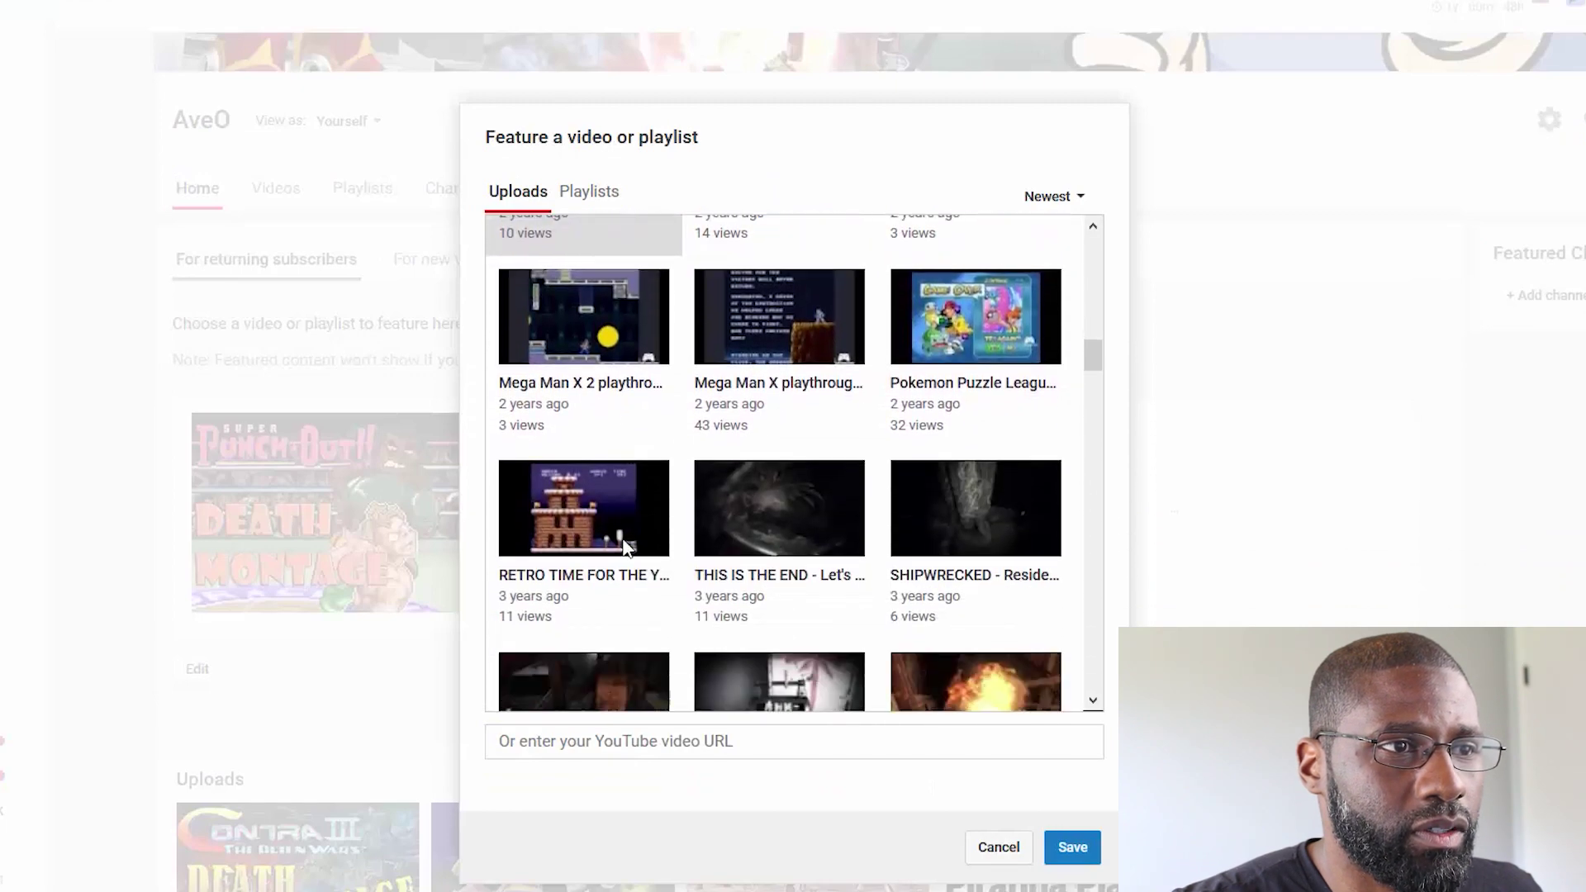
scroll(623, 545, "down", 15)
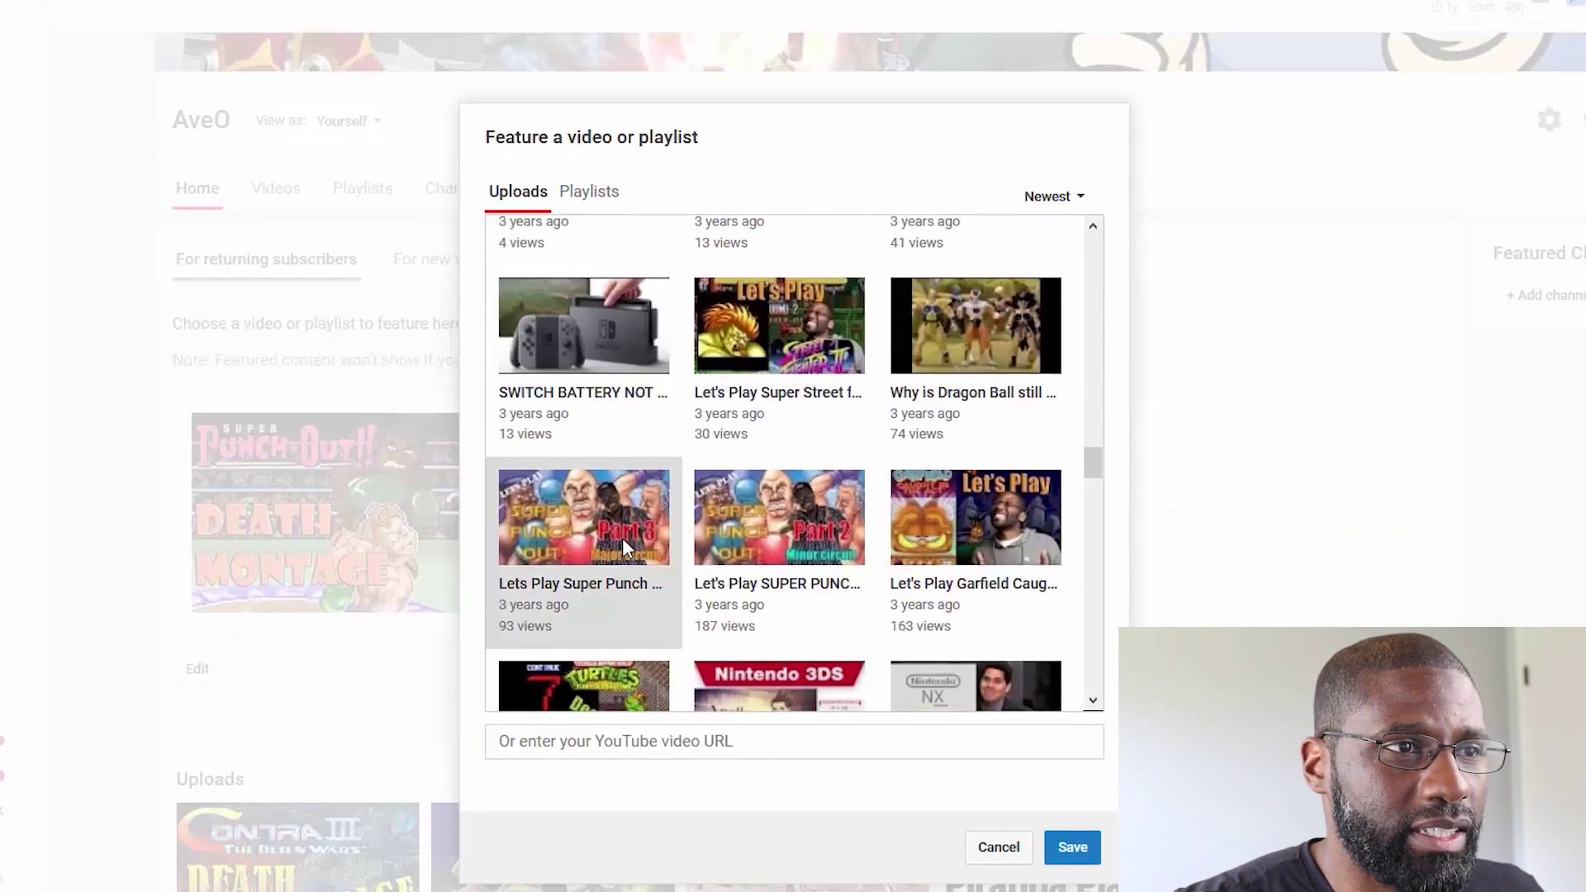
scroll(624, 547, "down", 3)
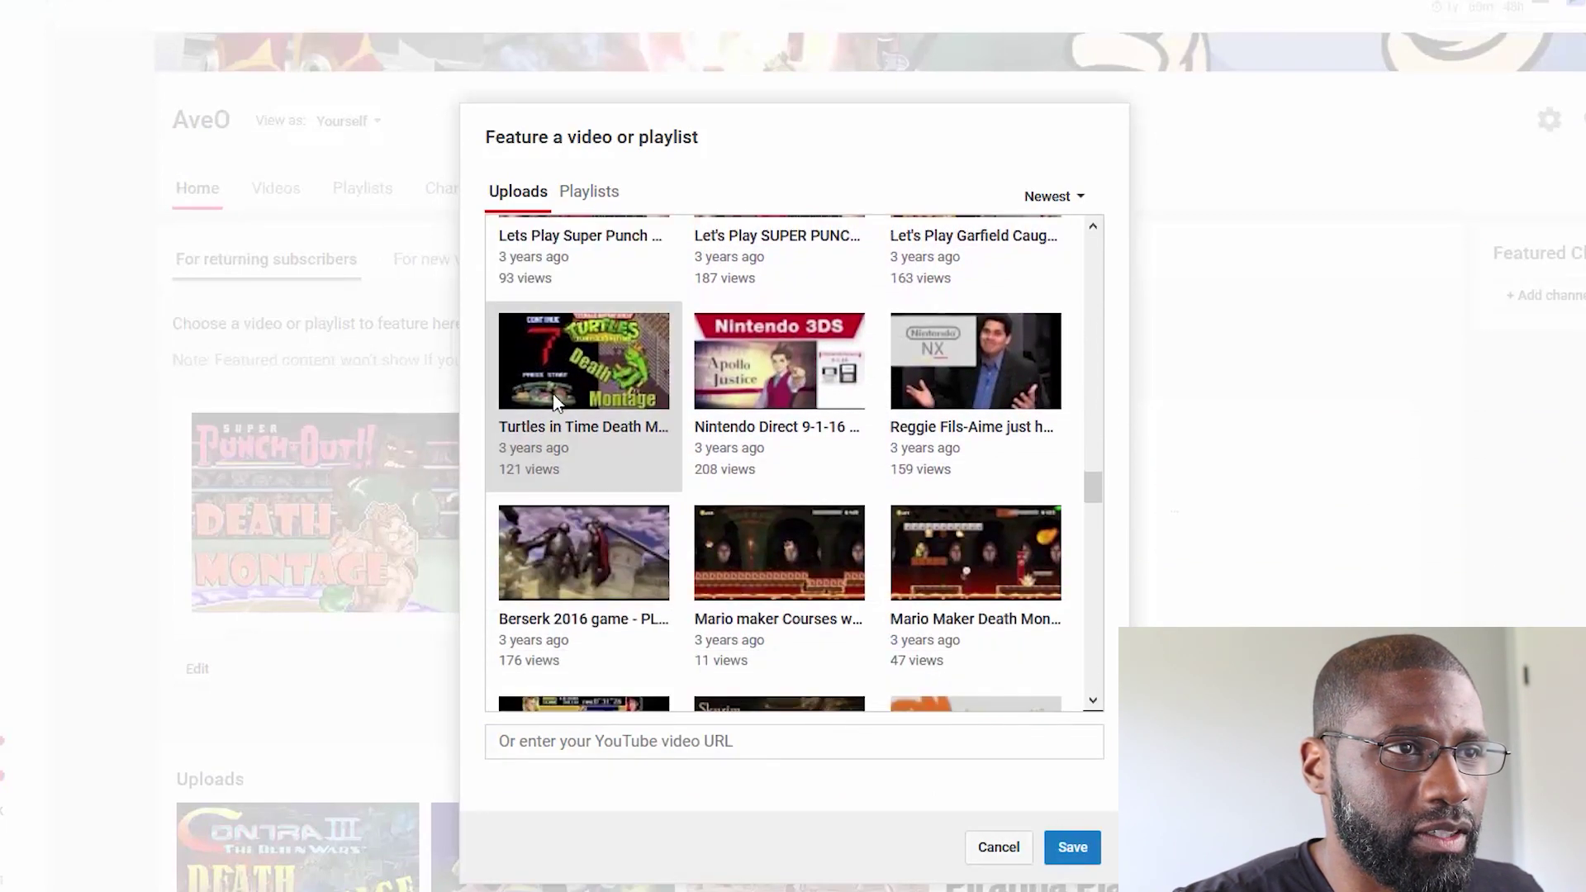
left_click(595, 373)
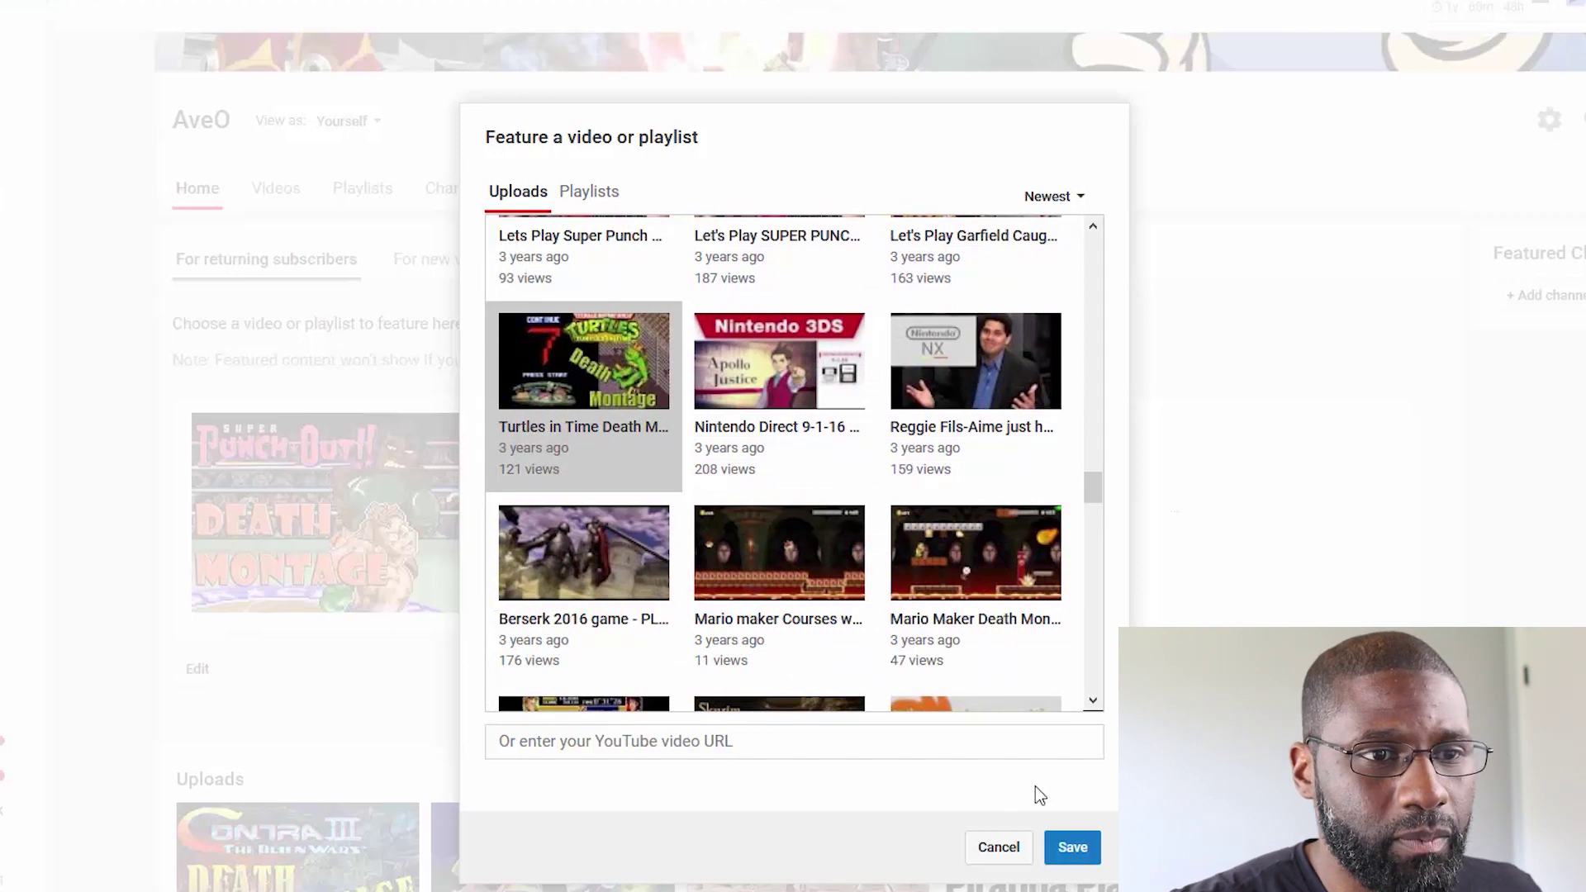
left_click(1071, 847)
Step: Give the featured video the heading "R-Blazer stays dying!" and save it
left_click(760, 582)
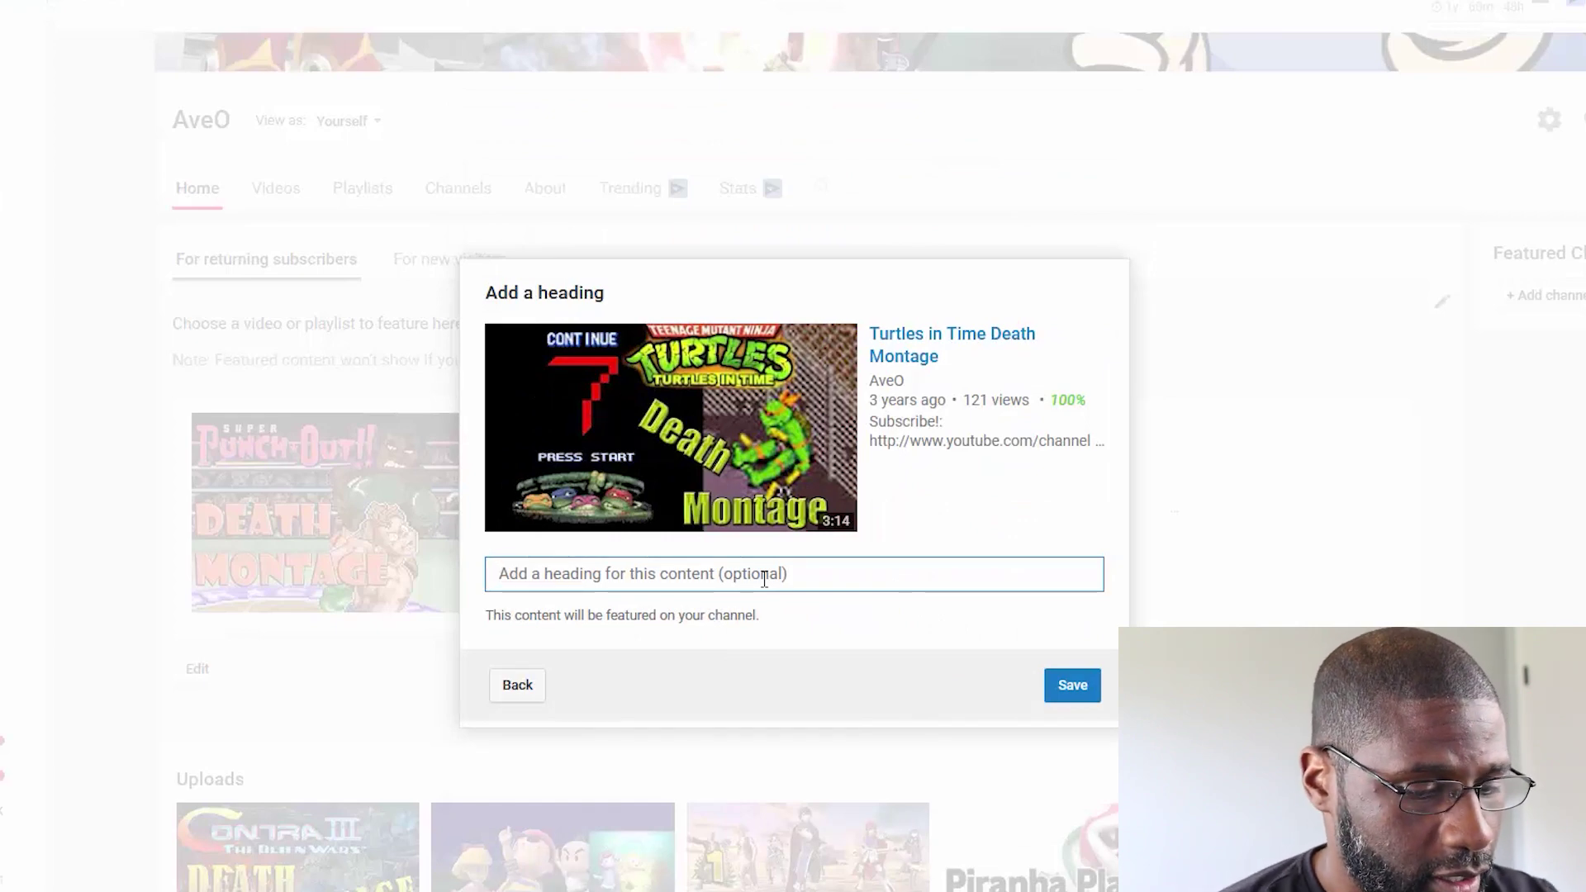
type("R-Bl")
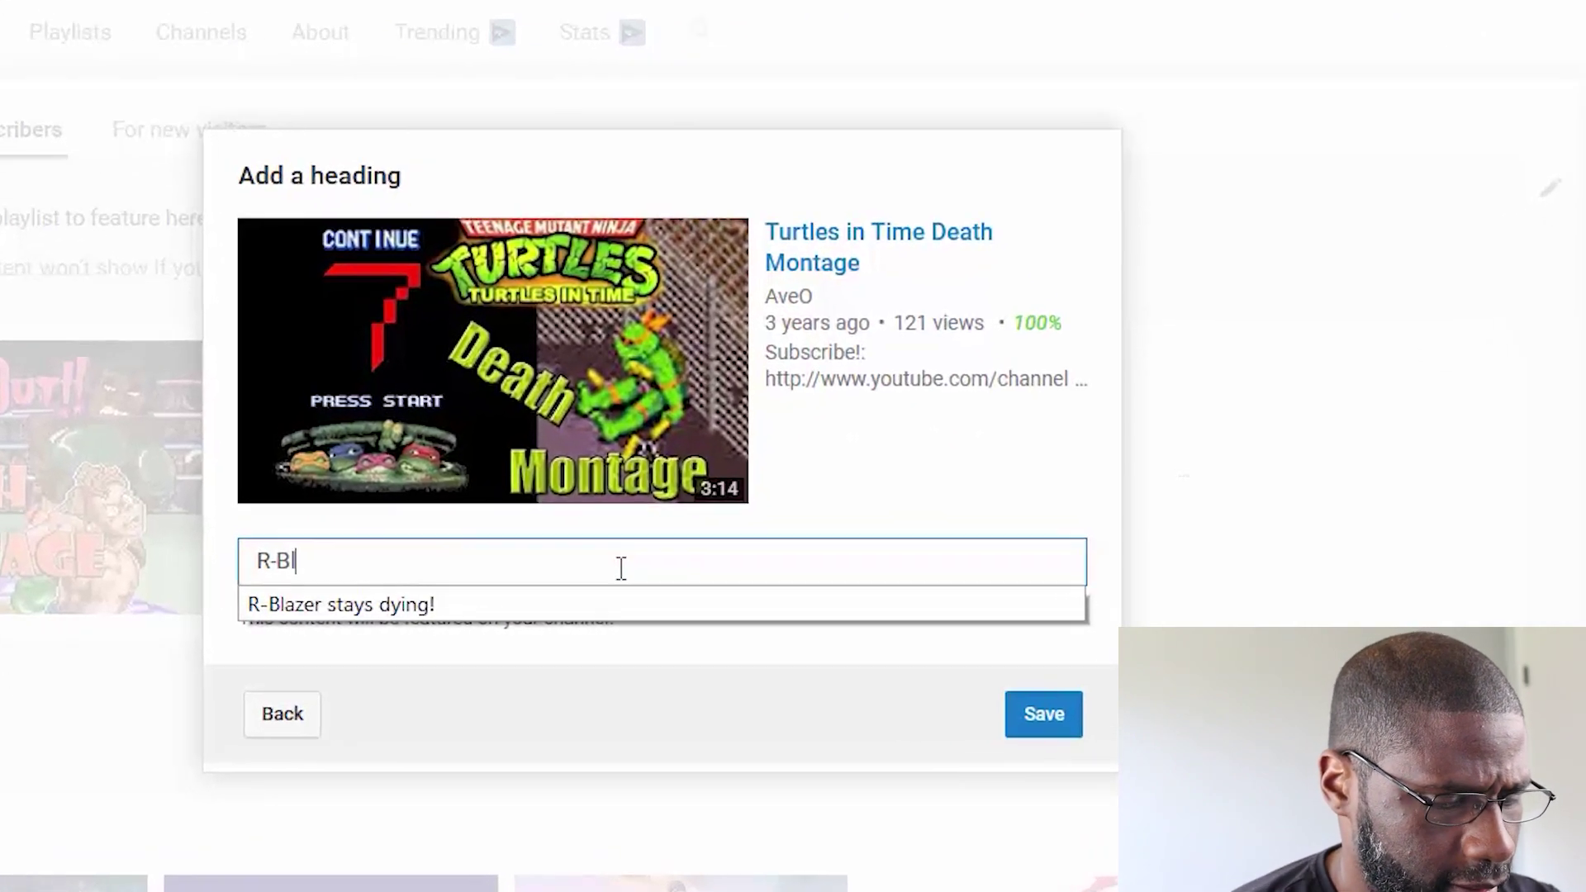
type("azer")
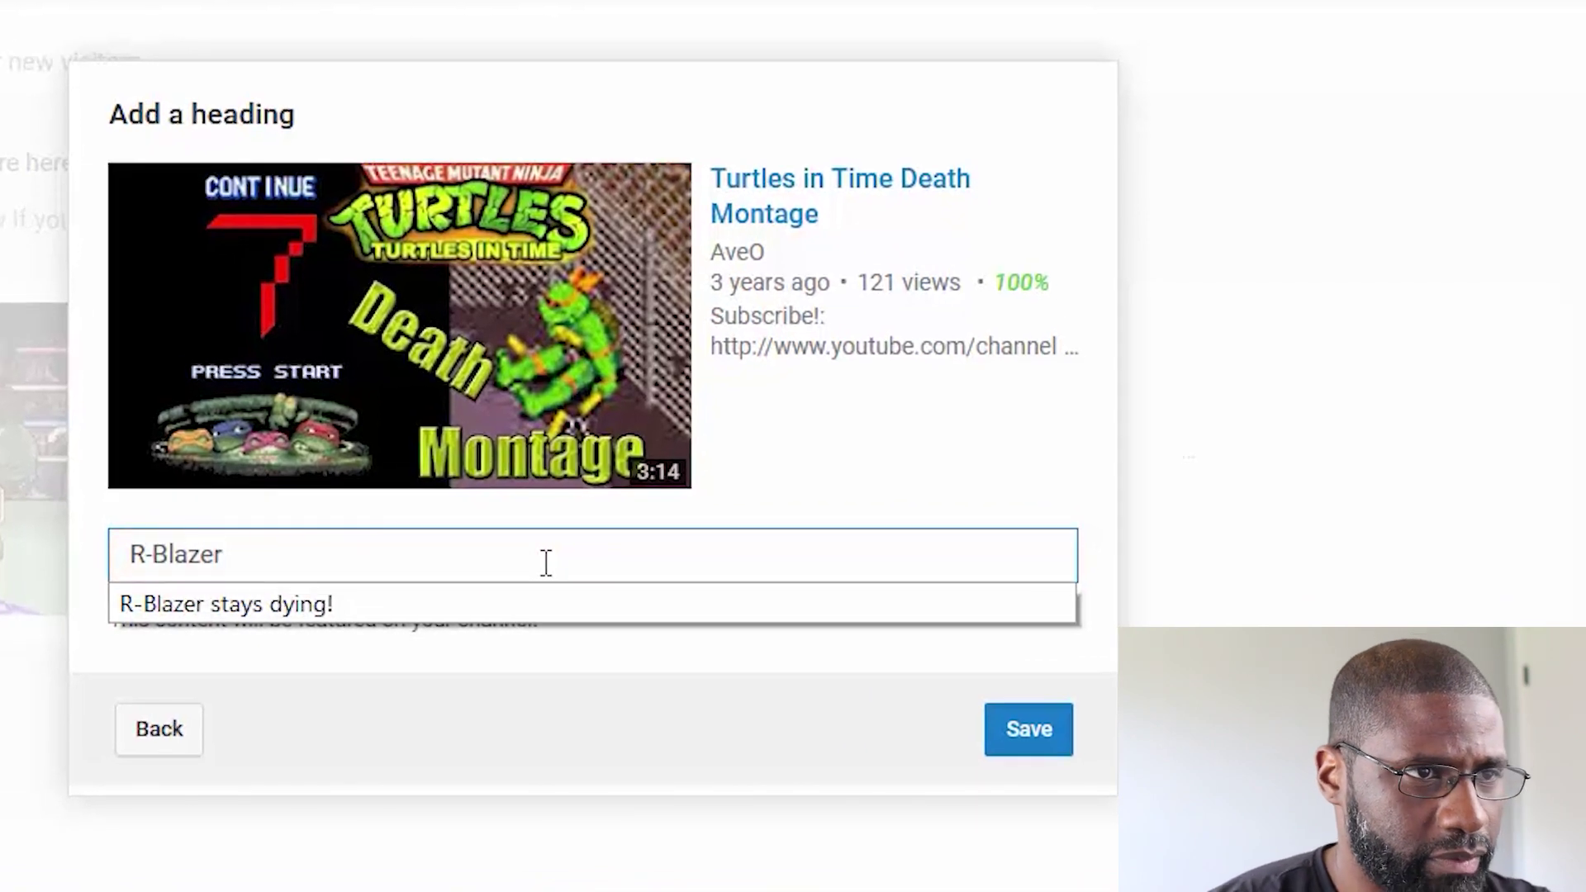
left_click(561, 611)
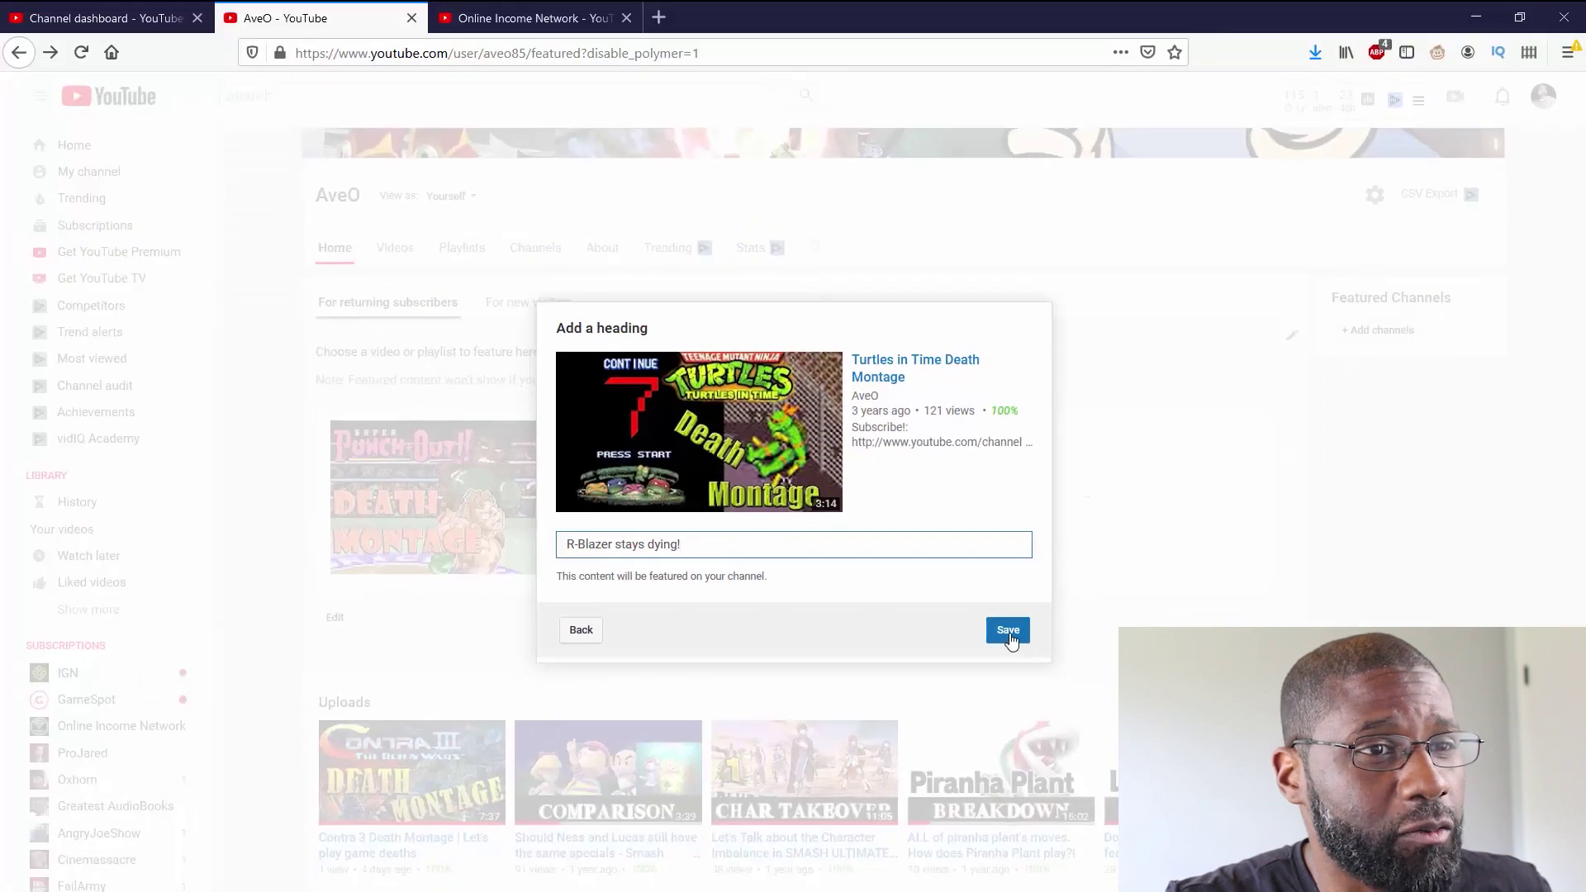
left_click(1009, 635)
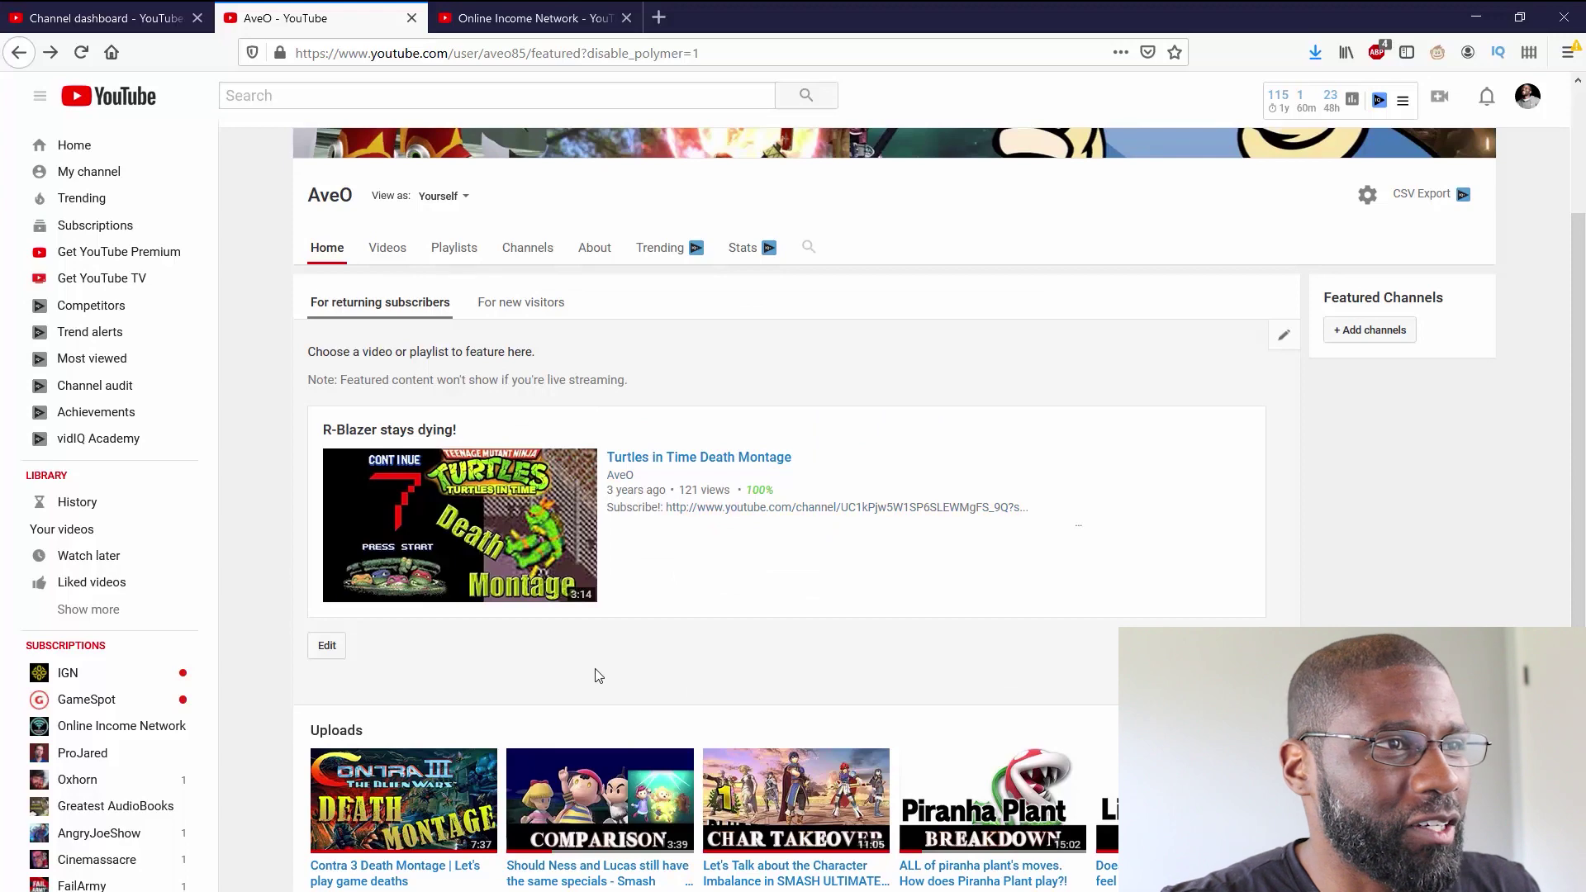
Step: Set the upload Super Punch Out Knockout Montage part 3 as the channel trailer for new visitors
left_click(544, 312)
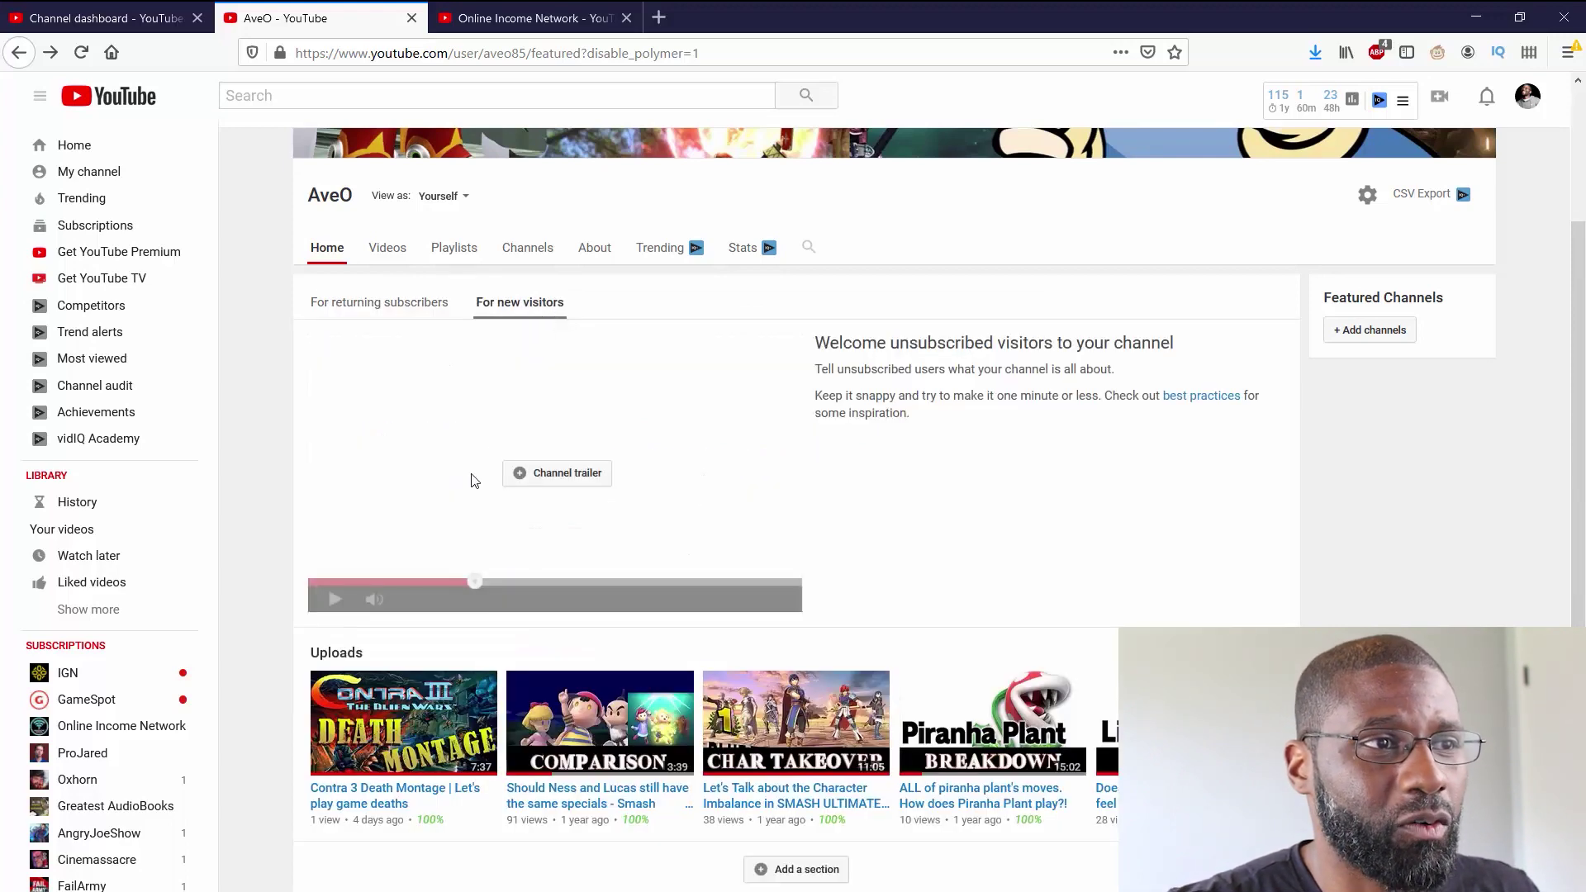
left_click(587, 475)
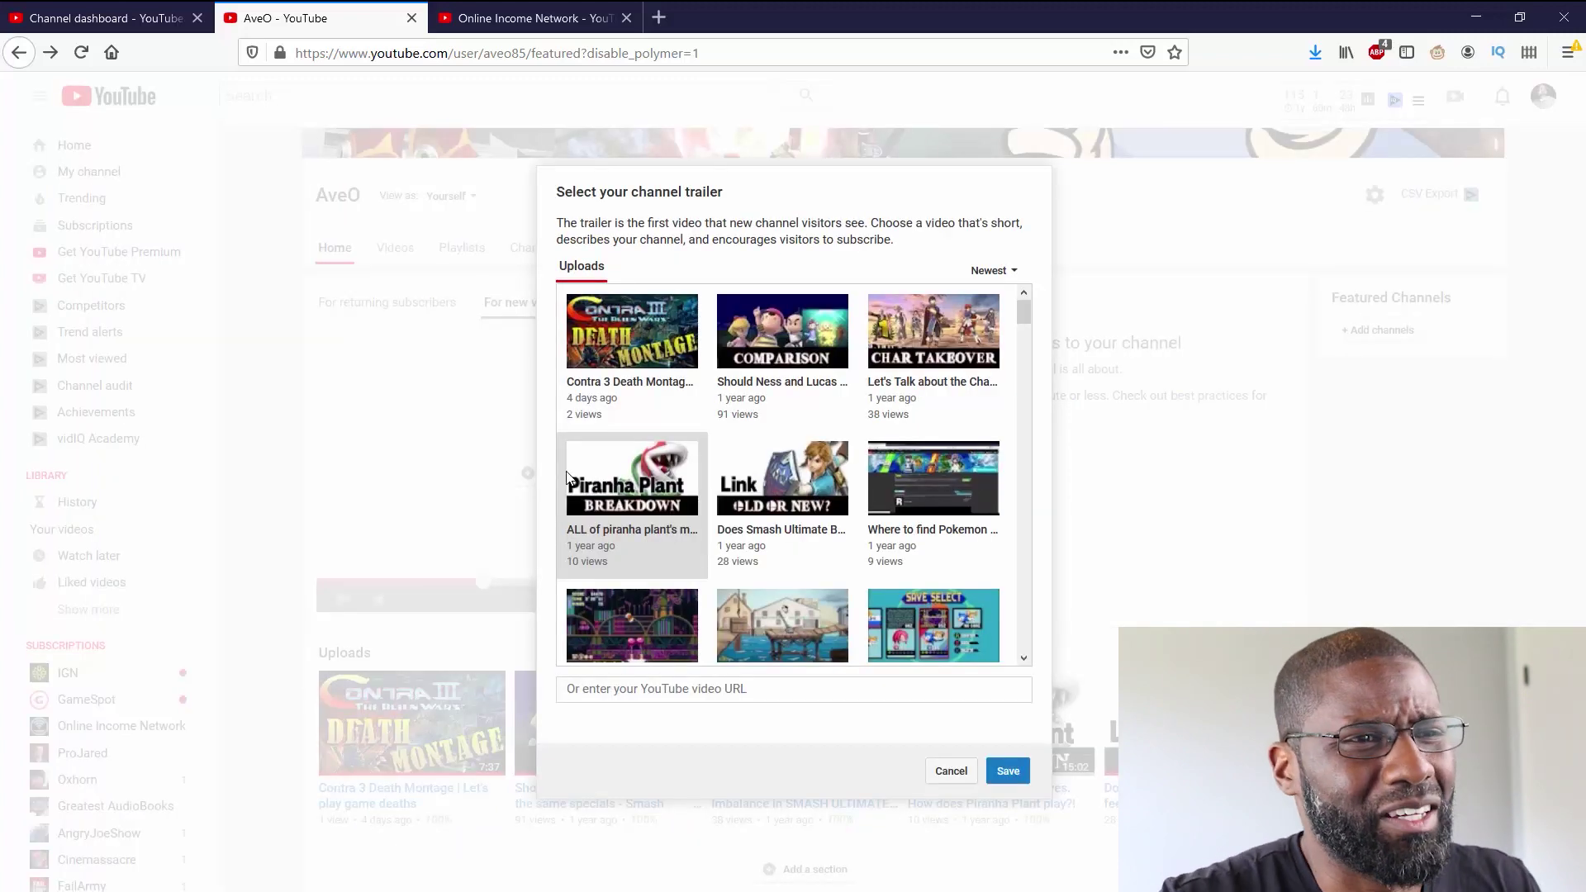
scroll(669, 456, "down", 5)
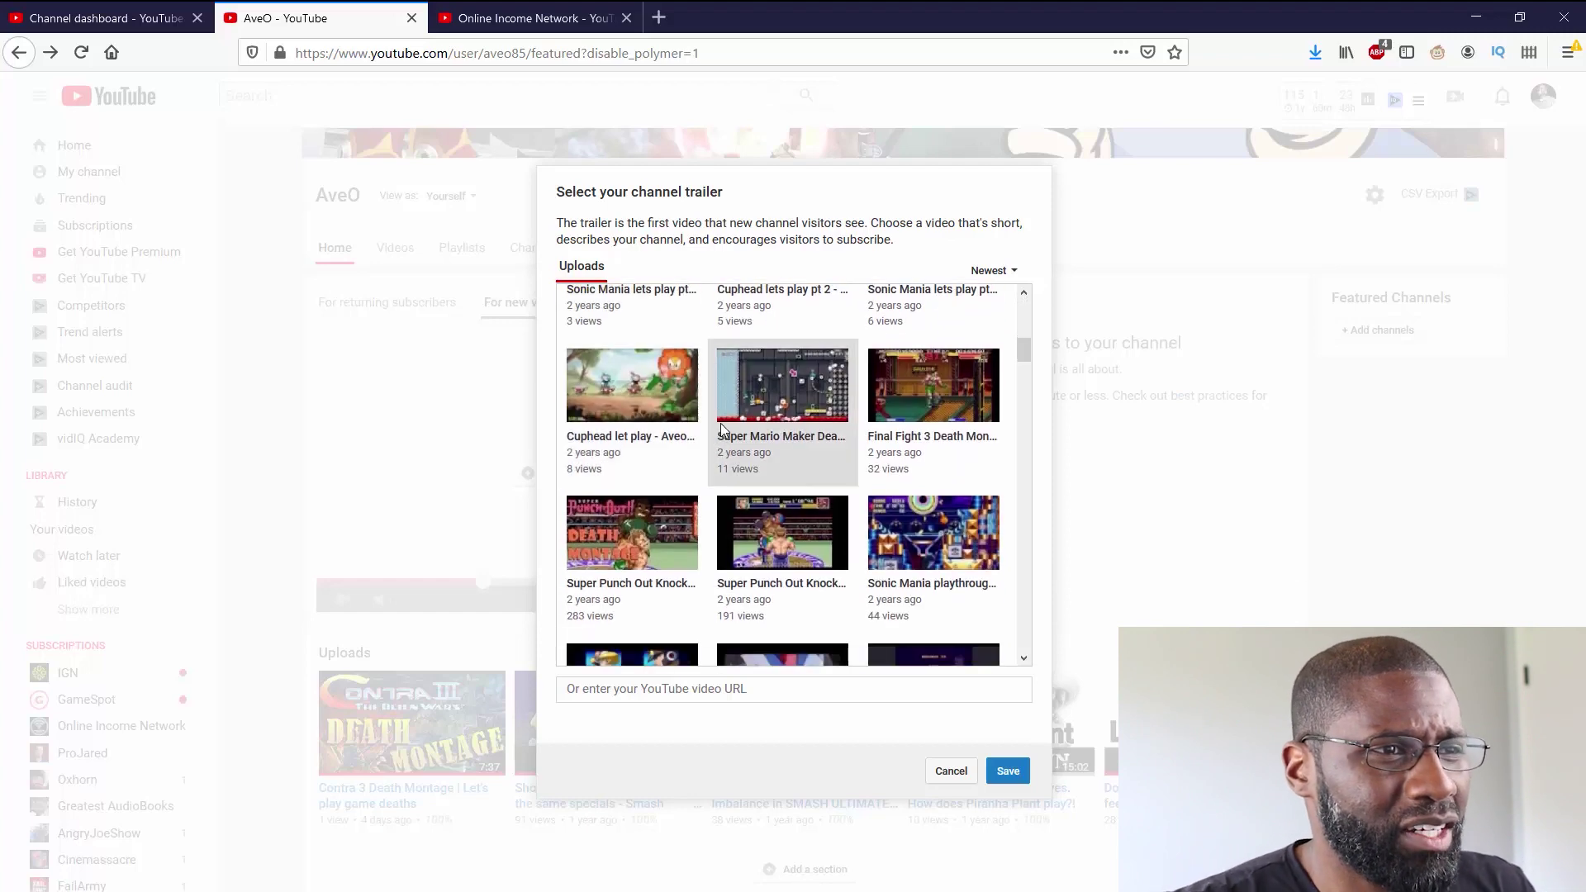
left_click(633, 545)
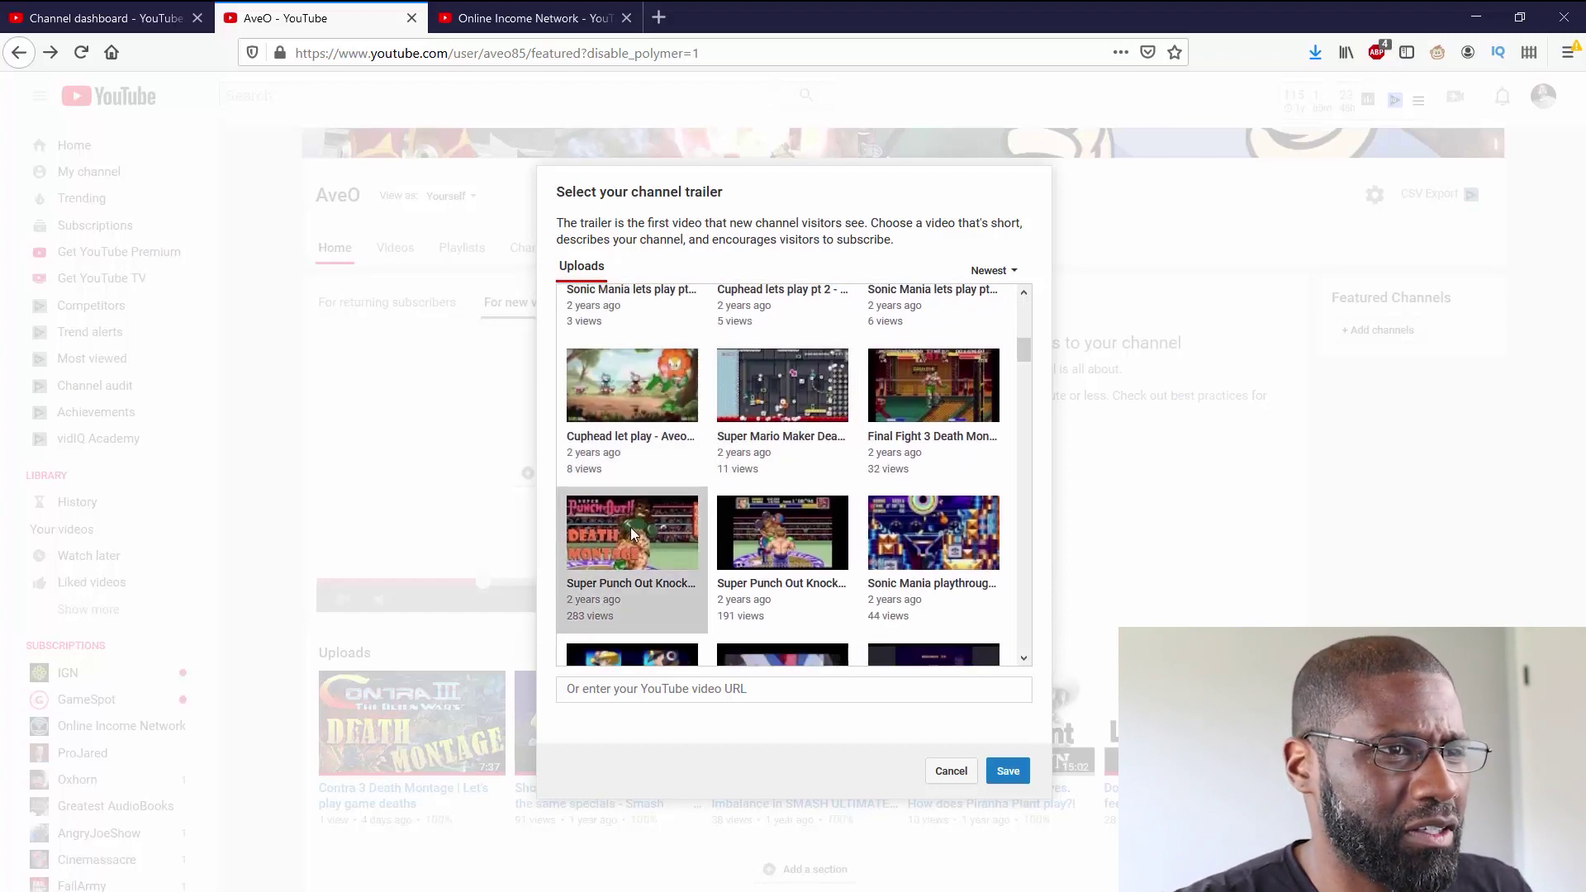
left_click(1008, 773)
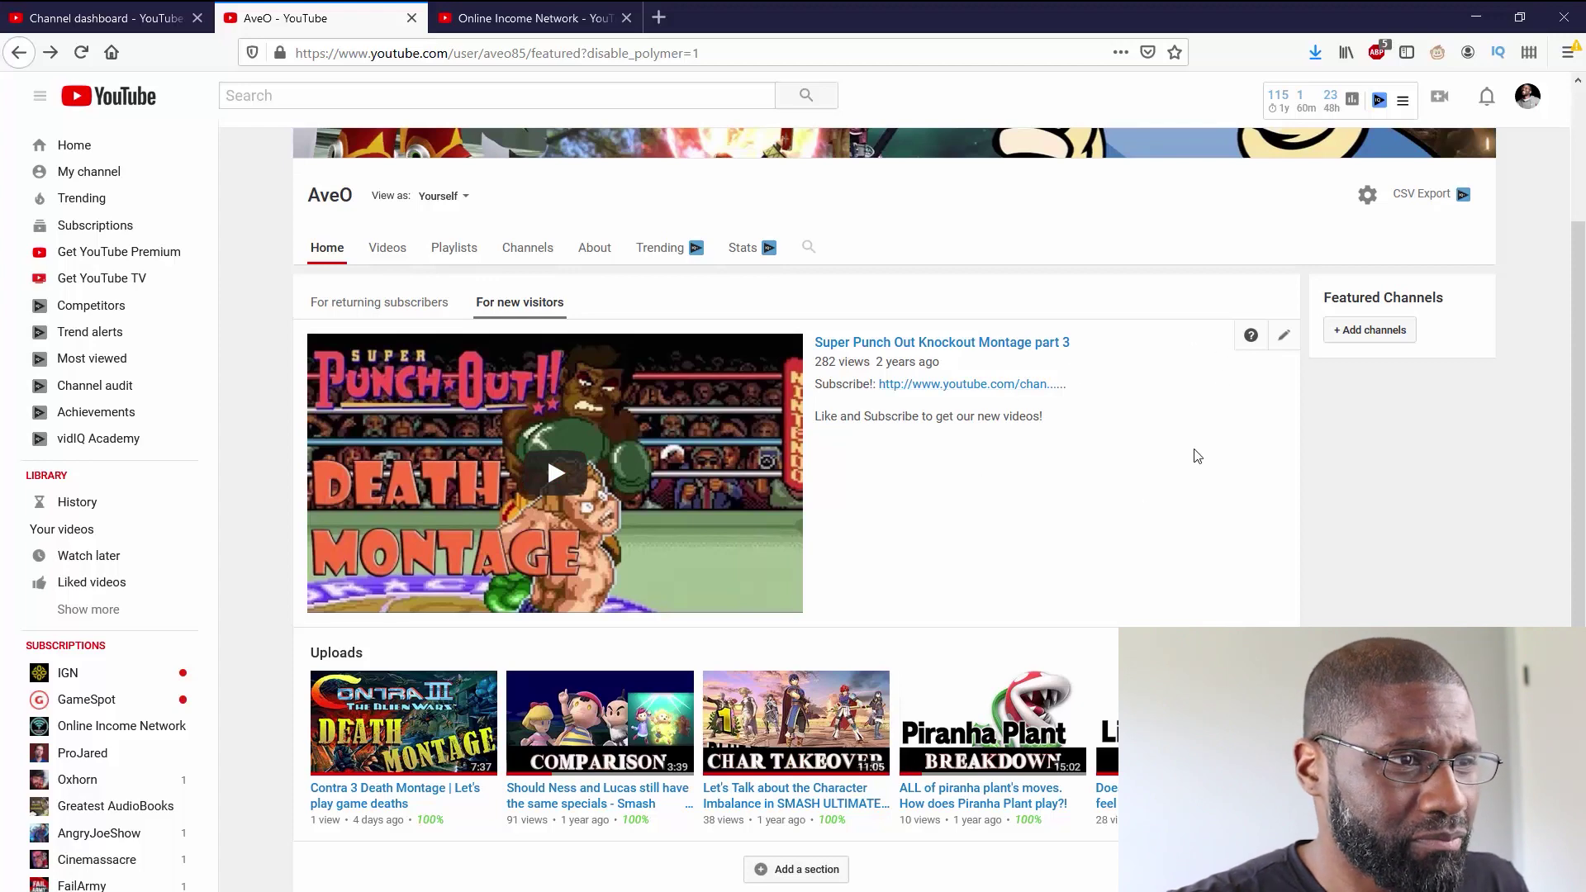
Step: Return to the view for returning subscribers, start adding channels to the Featured Channels section and inspect its title field
scroll(1054, 506, "down", 2)
scroll(1133, 559, "up", 2)
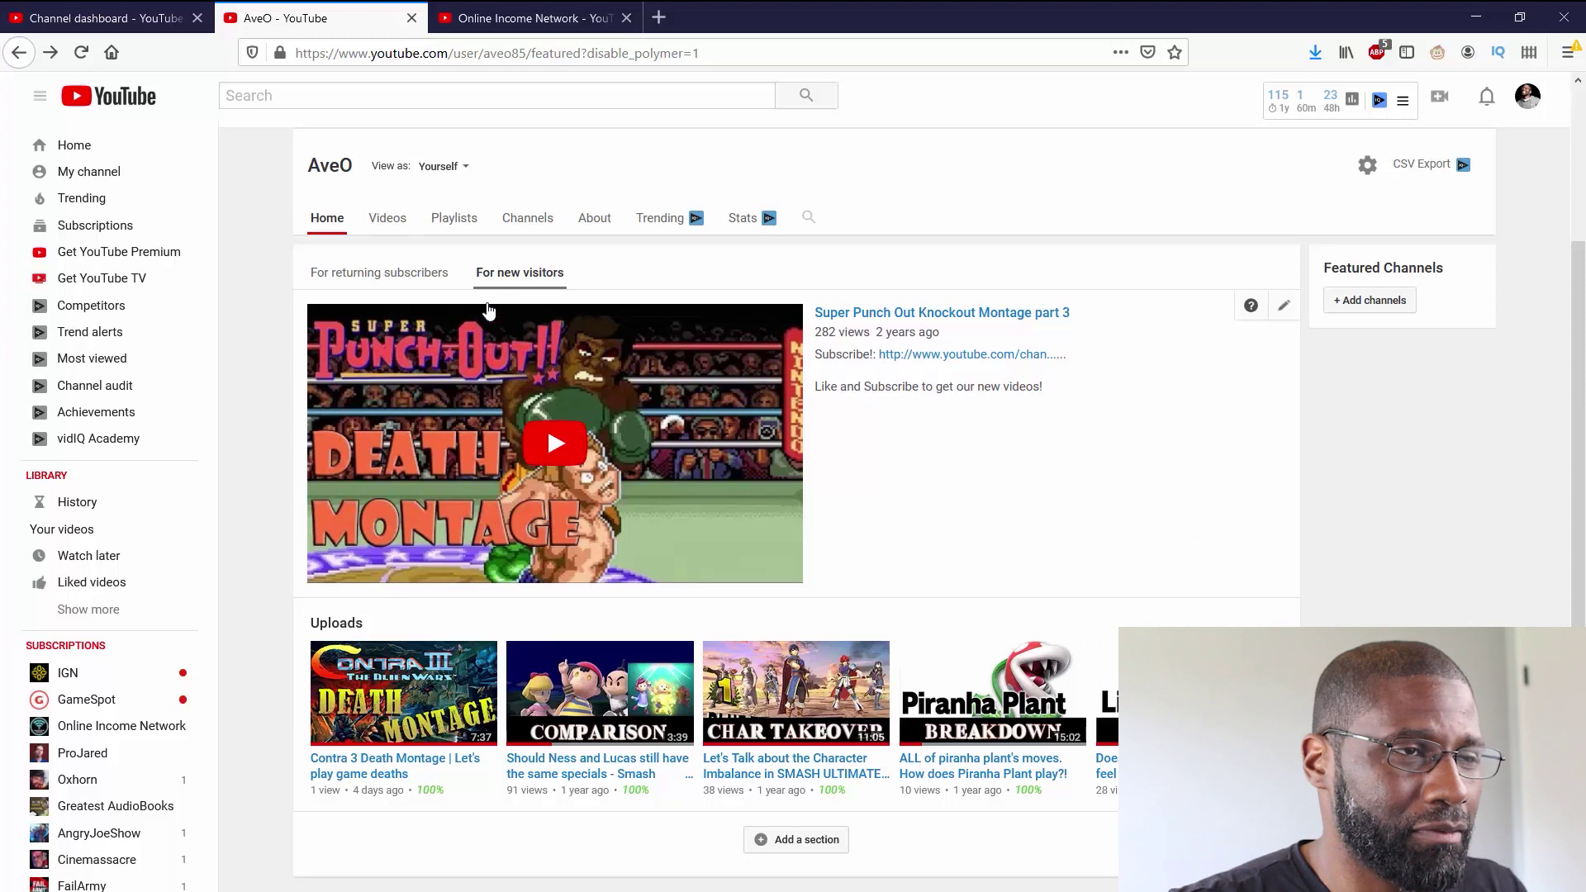
left_click(402, 281)
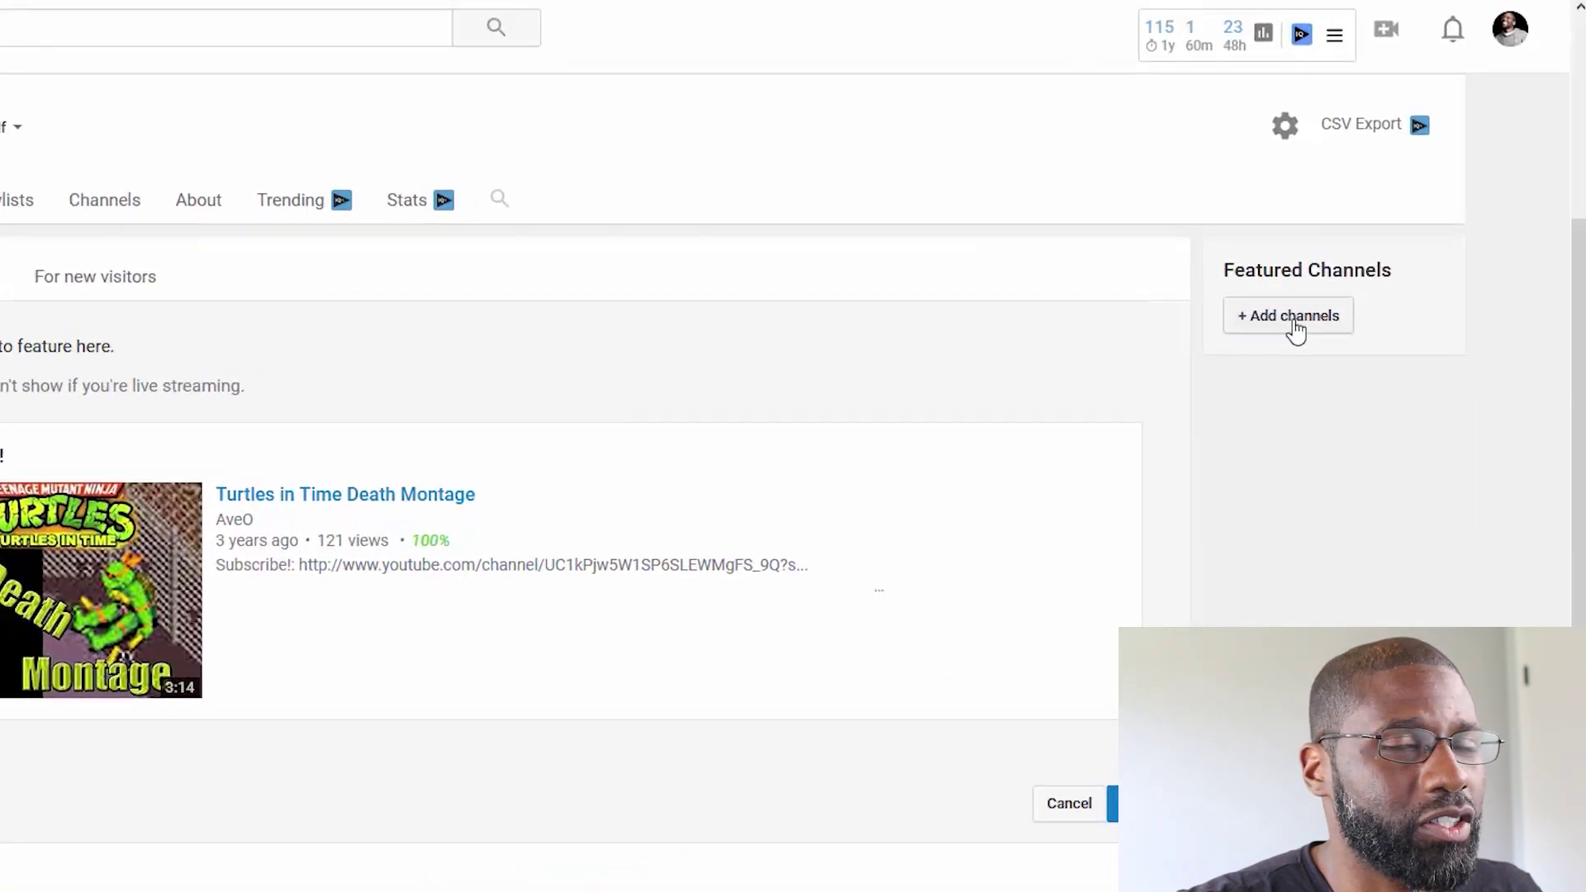
left_click(1231, 341)
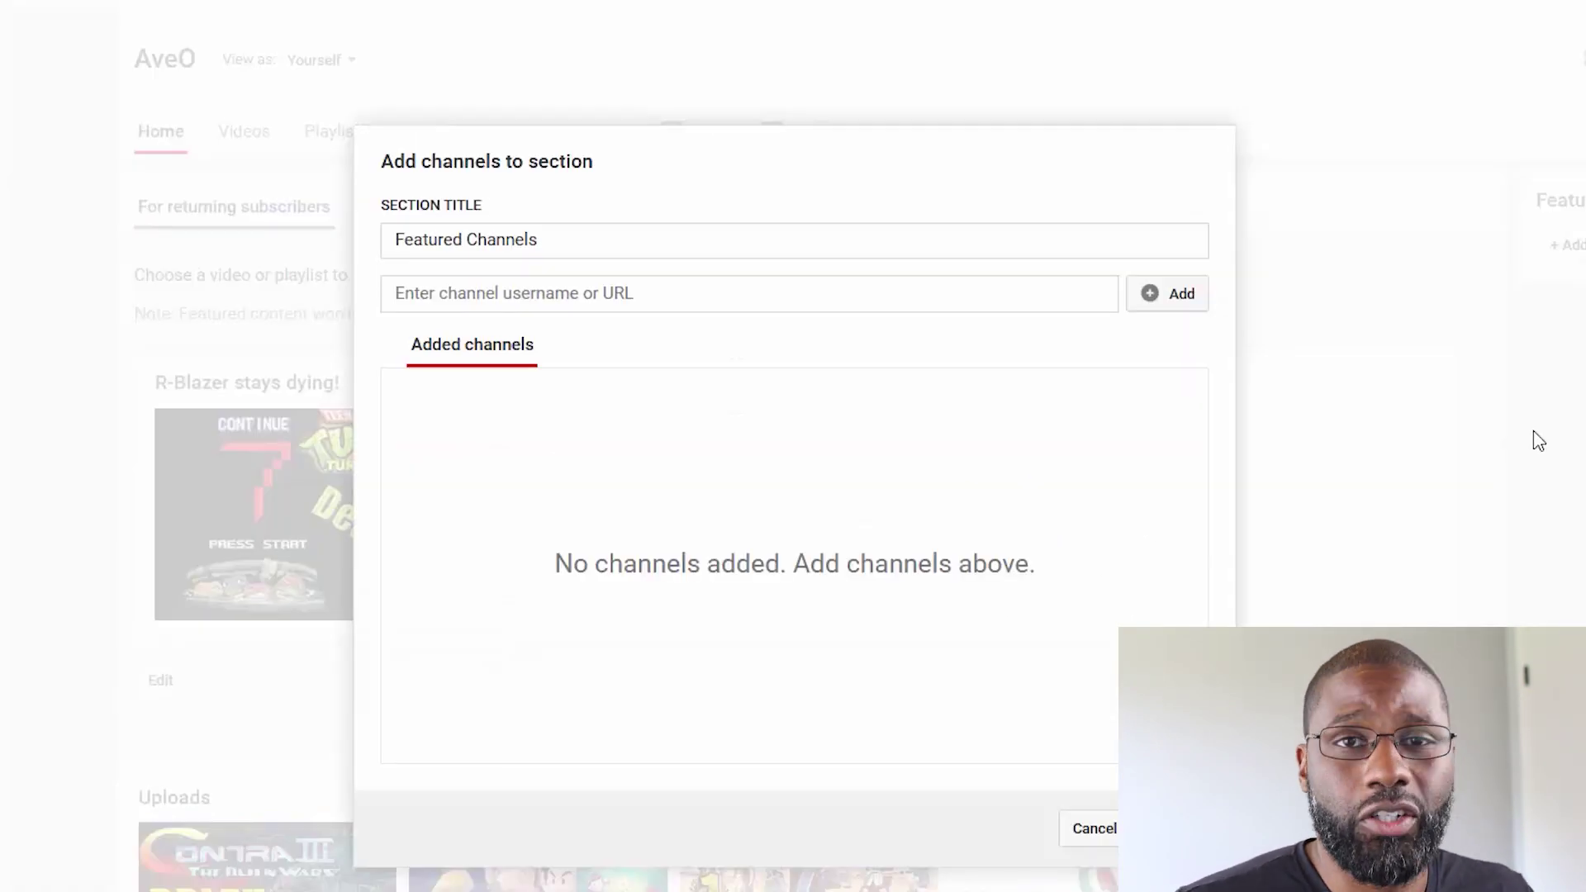
left_click(644, 295)
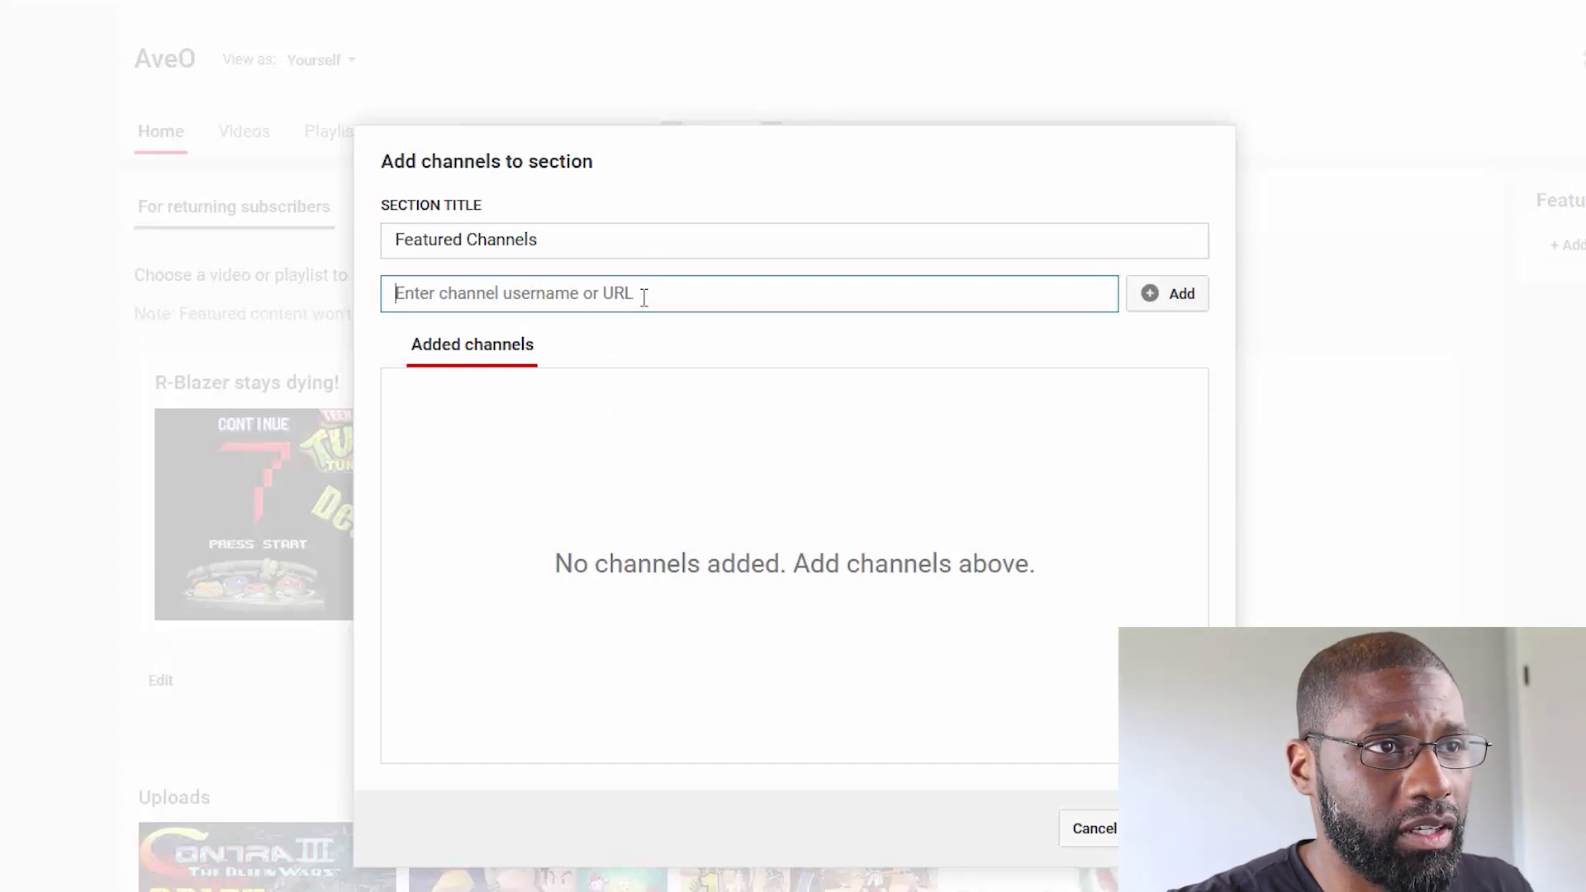
left_click(585, 241)
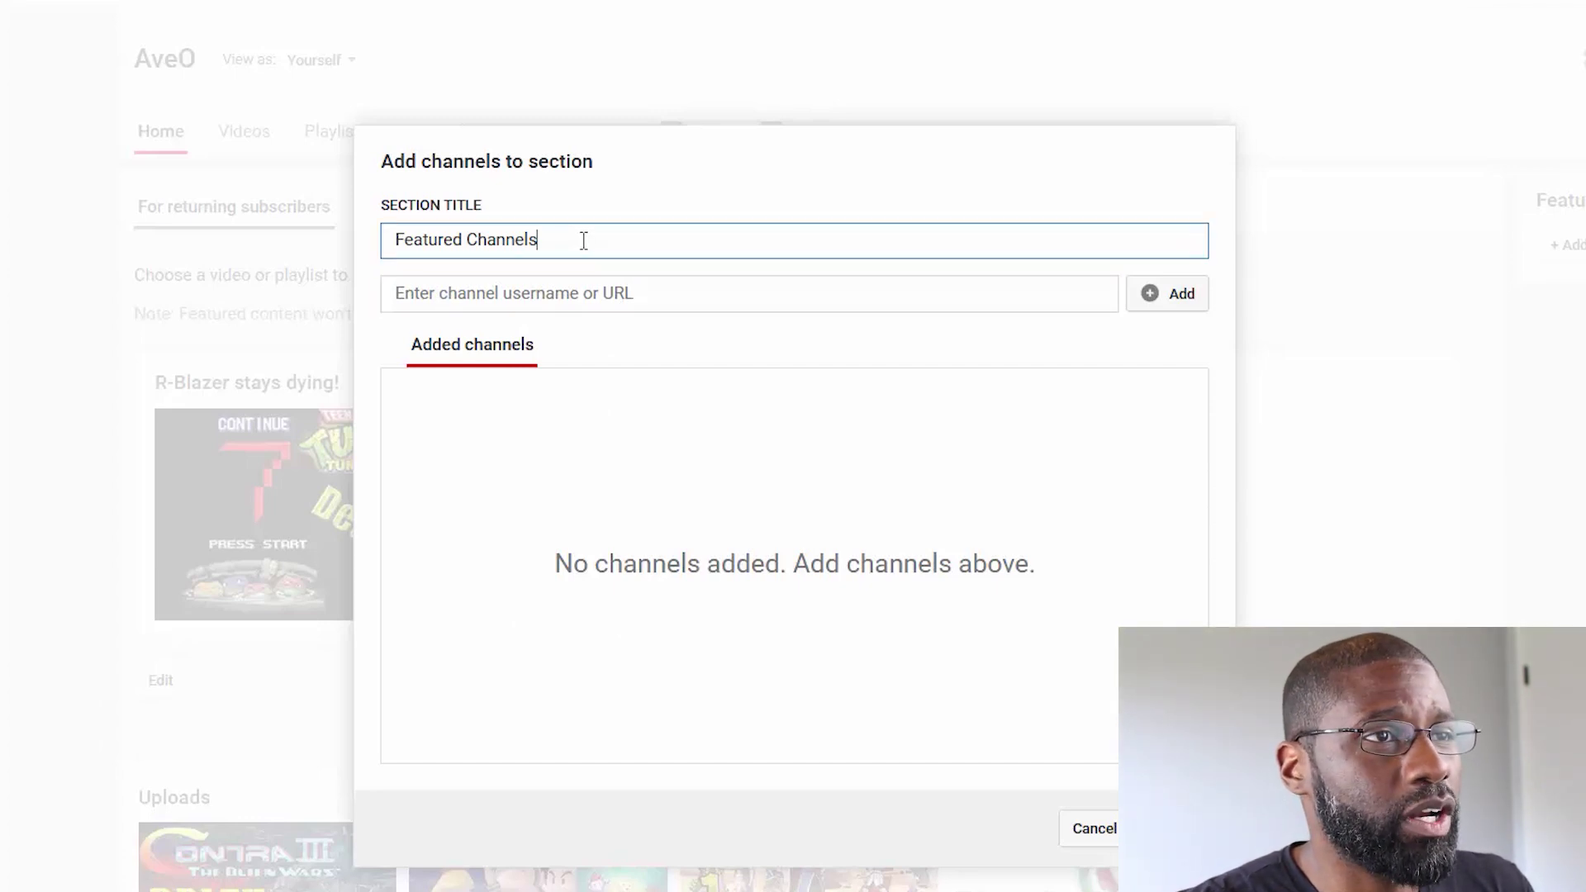
left_click_drag(621, 247, 312, 257)
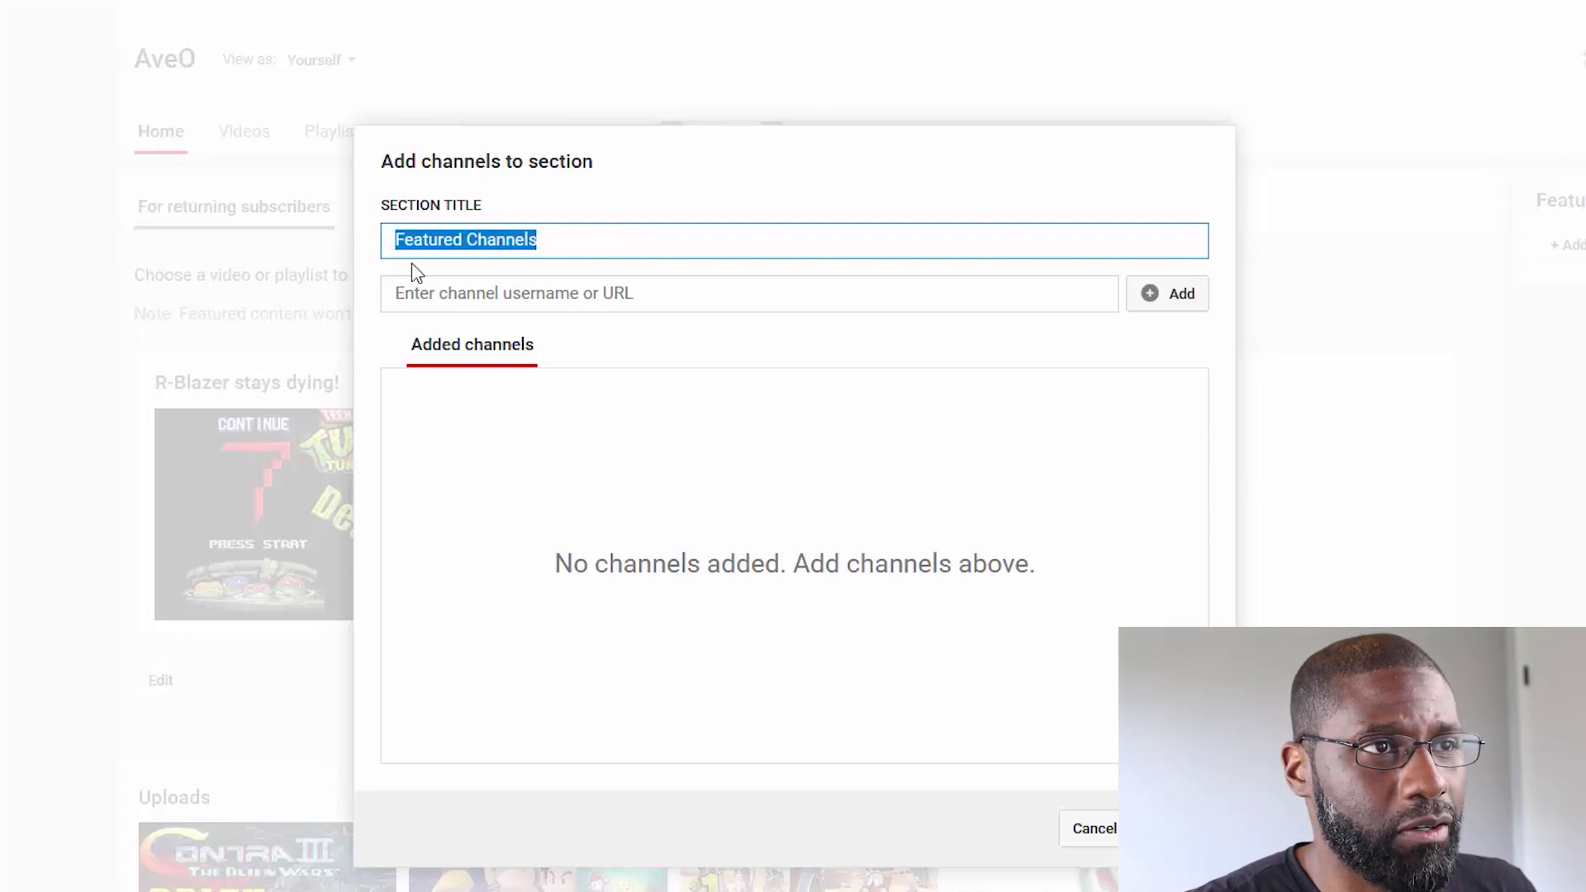
key("Tab")
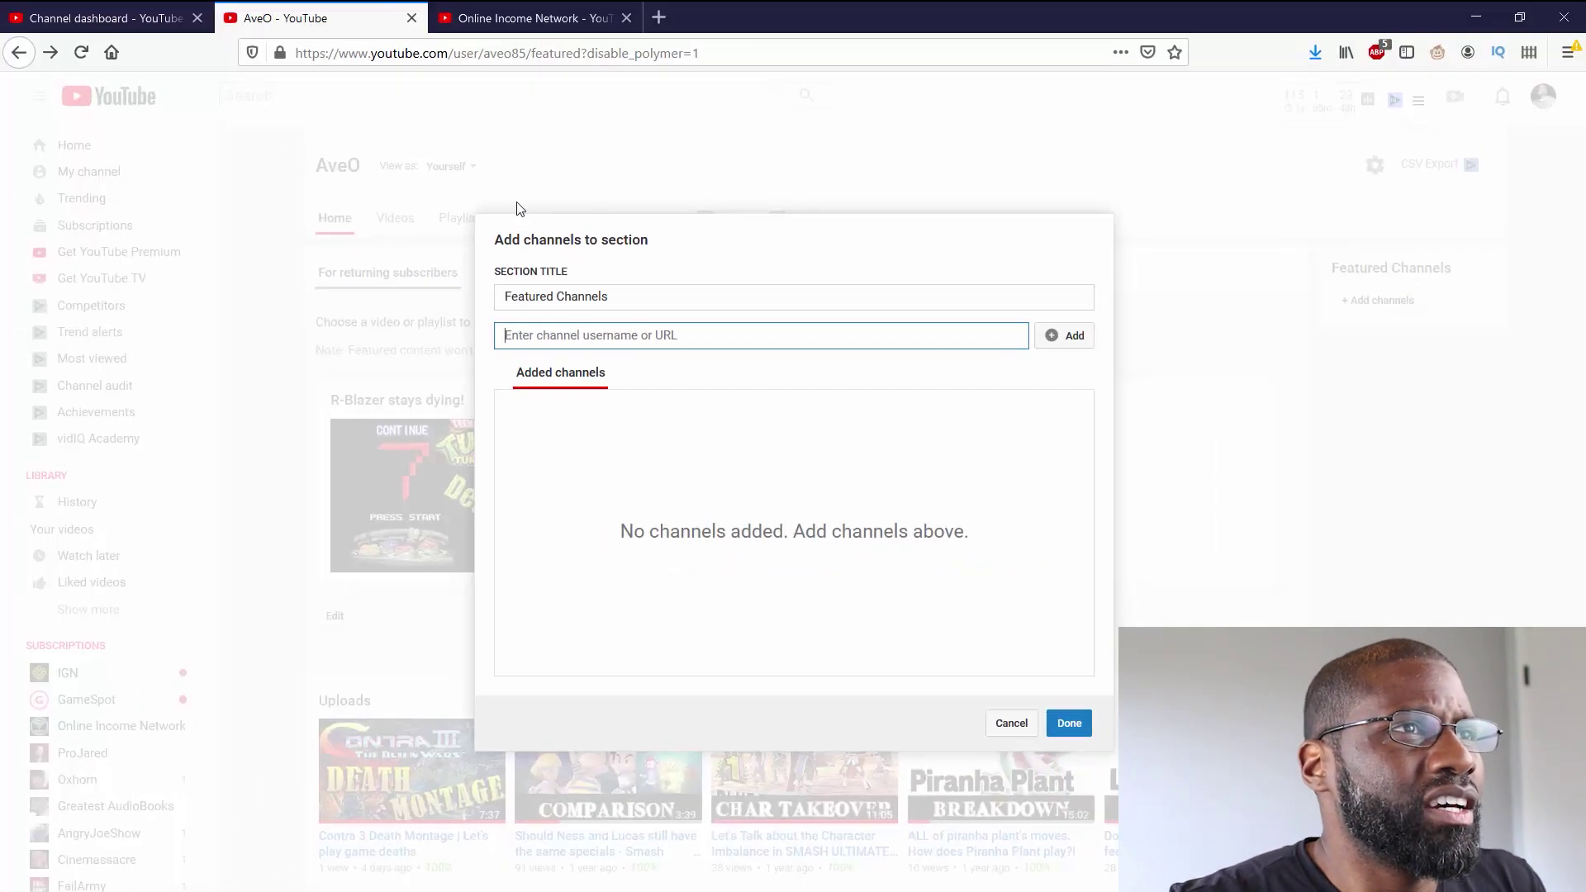
Step: Copy the Online Income Network channel's URL and use it to add that channel to the Featured Channels section
left_click(541, 18)
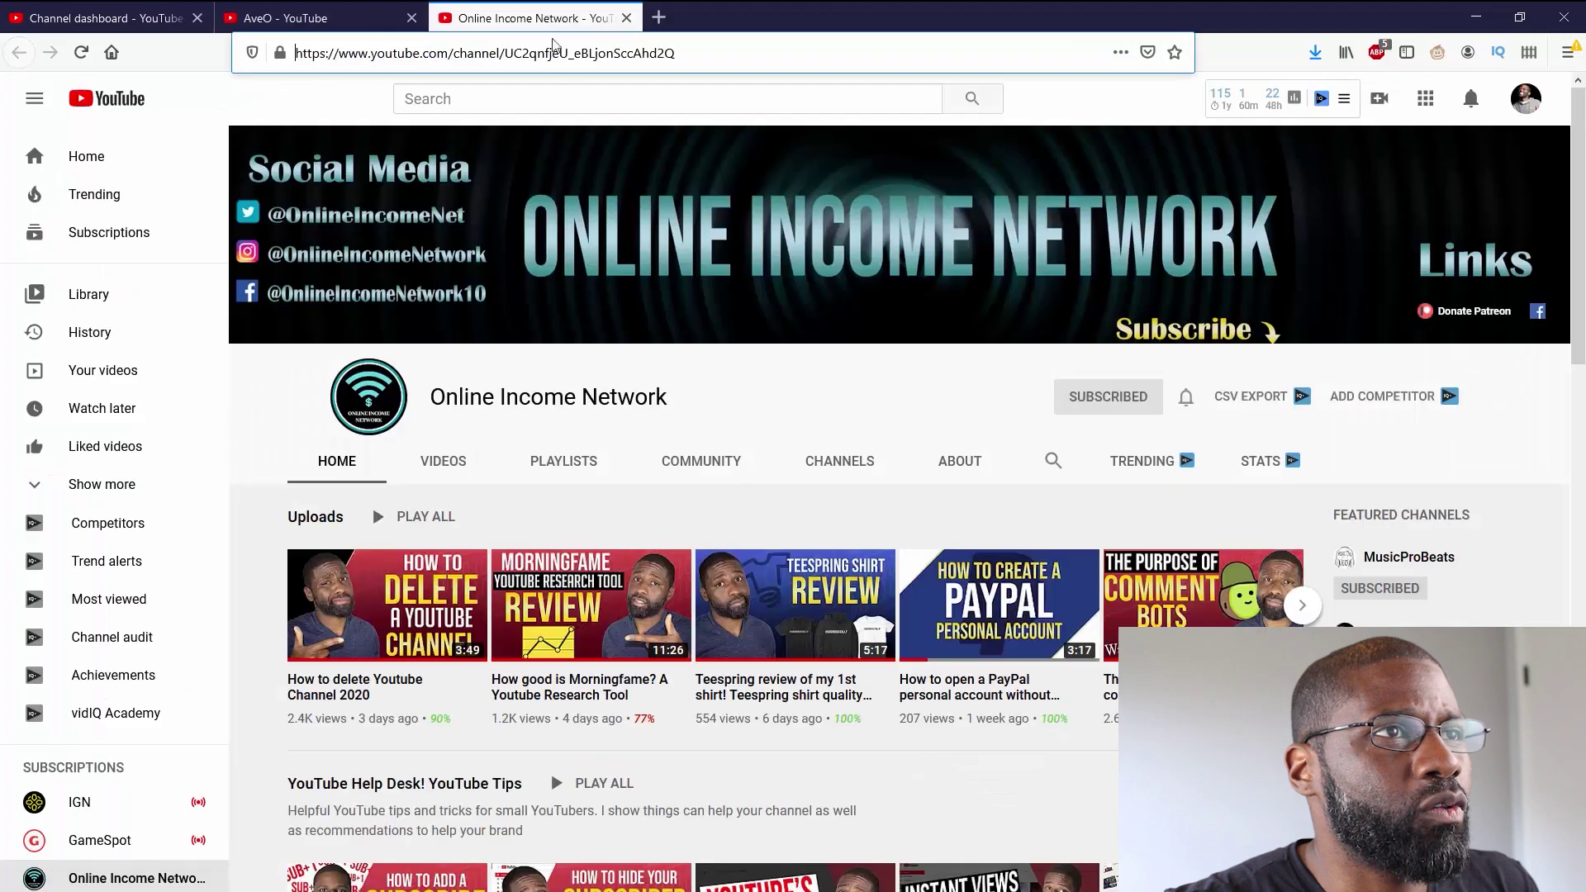
left_click(598, 39)
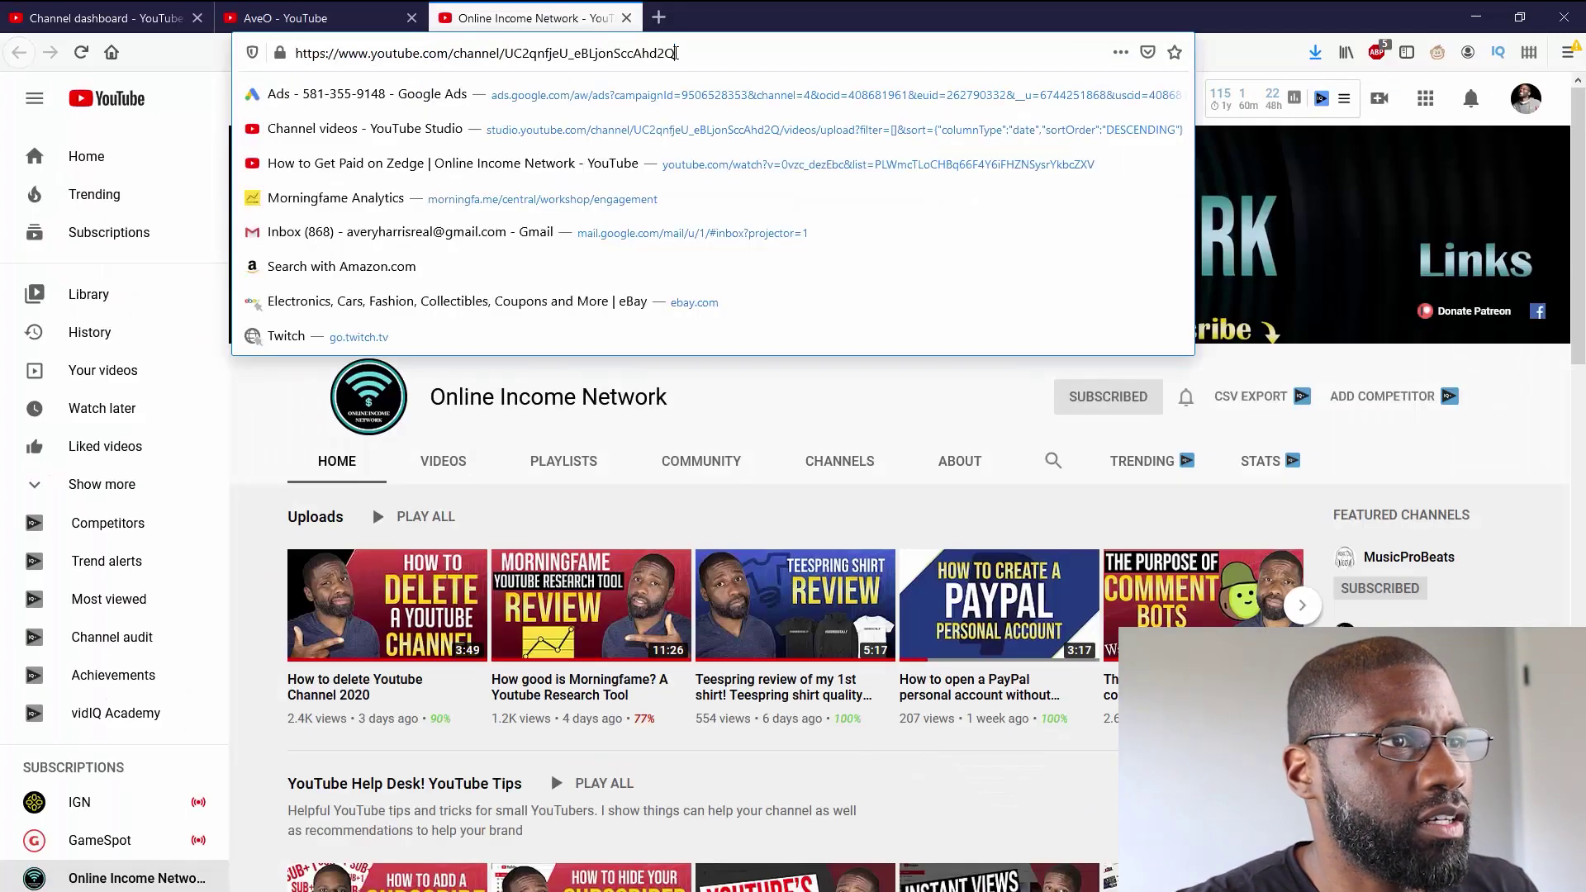
left_click_drag(676, 52, 291, 54)
key("ctrl+c")
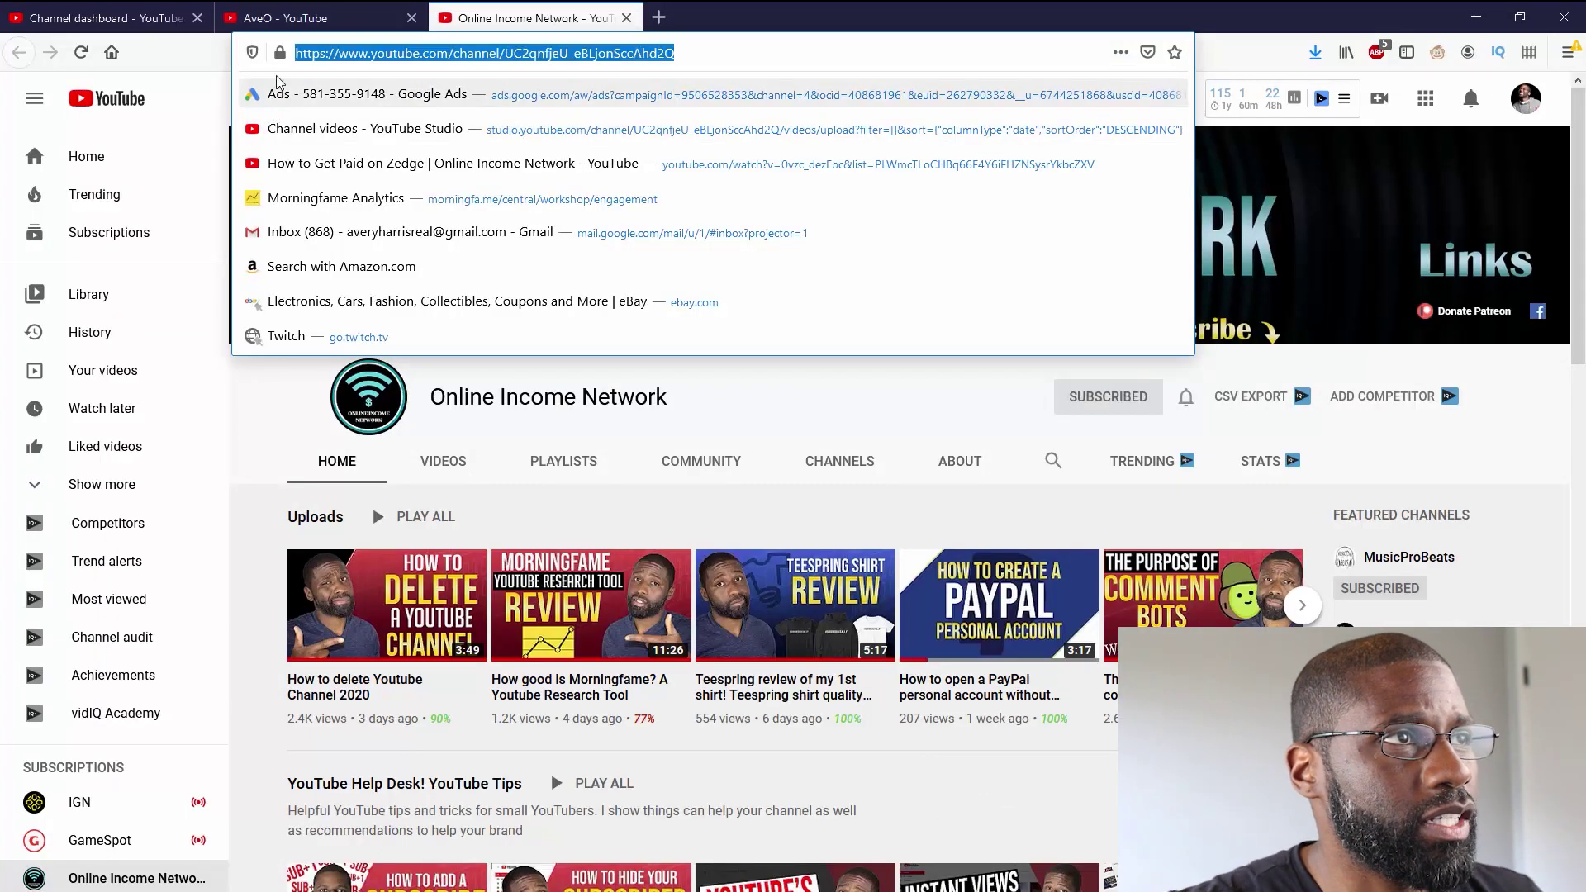
left_click(332, 19)
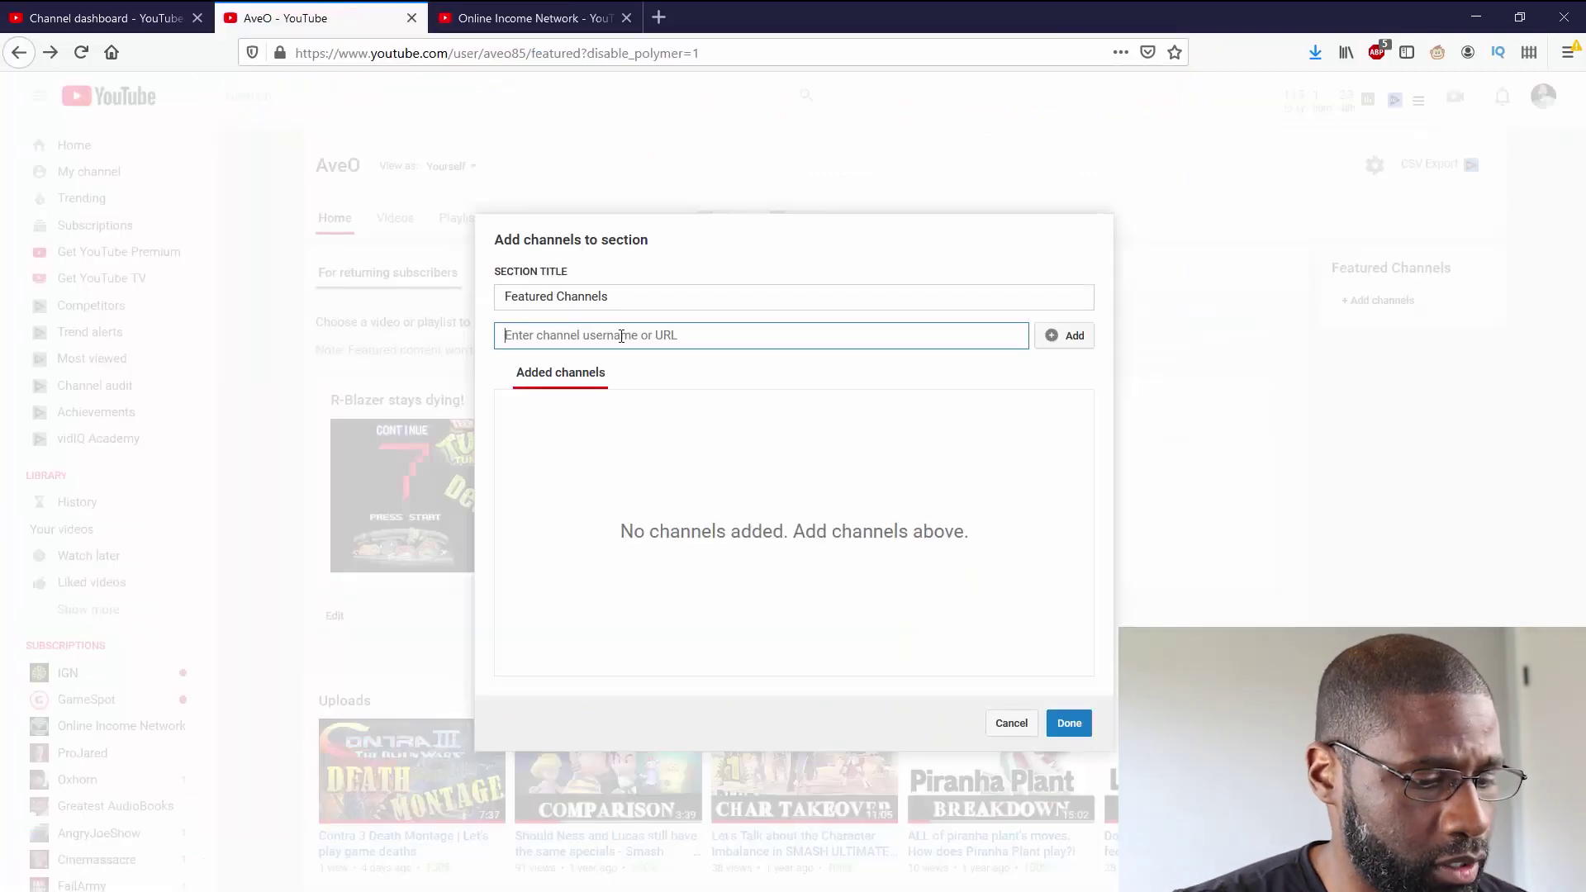
key("ctrl+v")
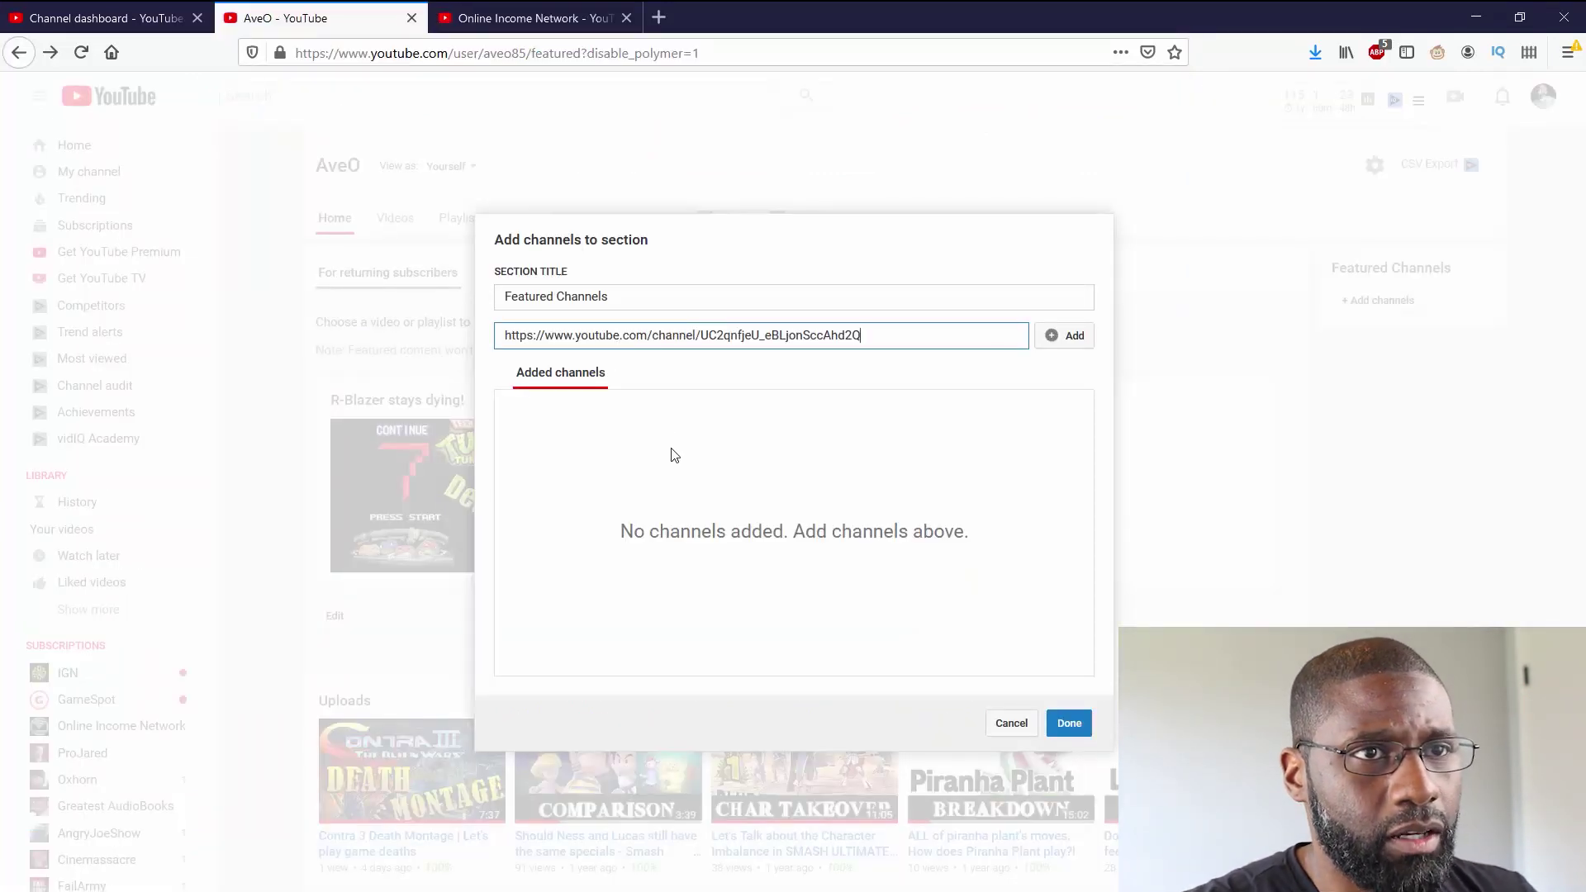
left_click(1074, 335)
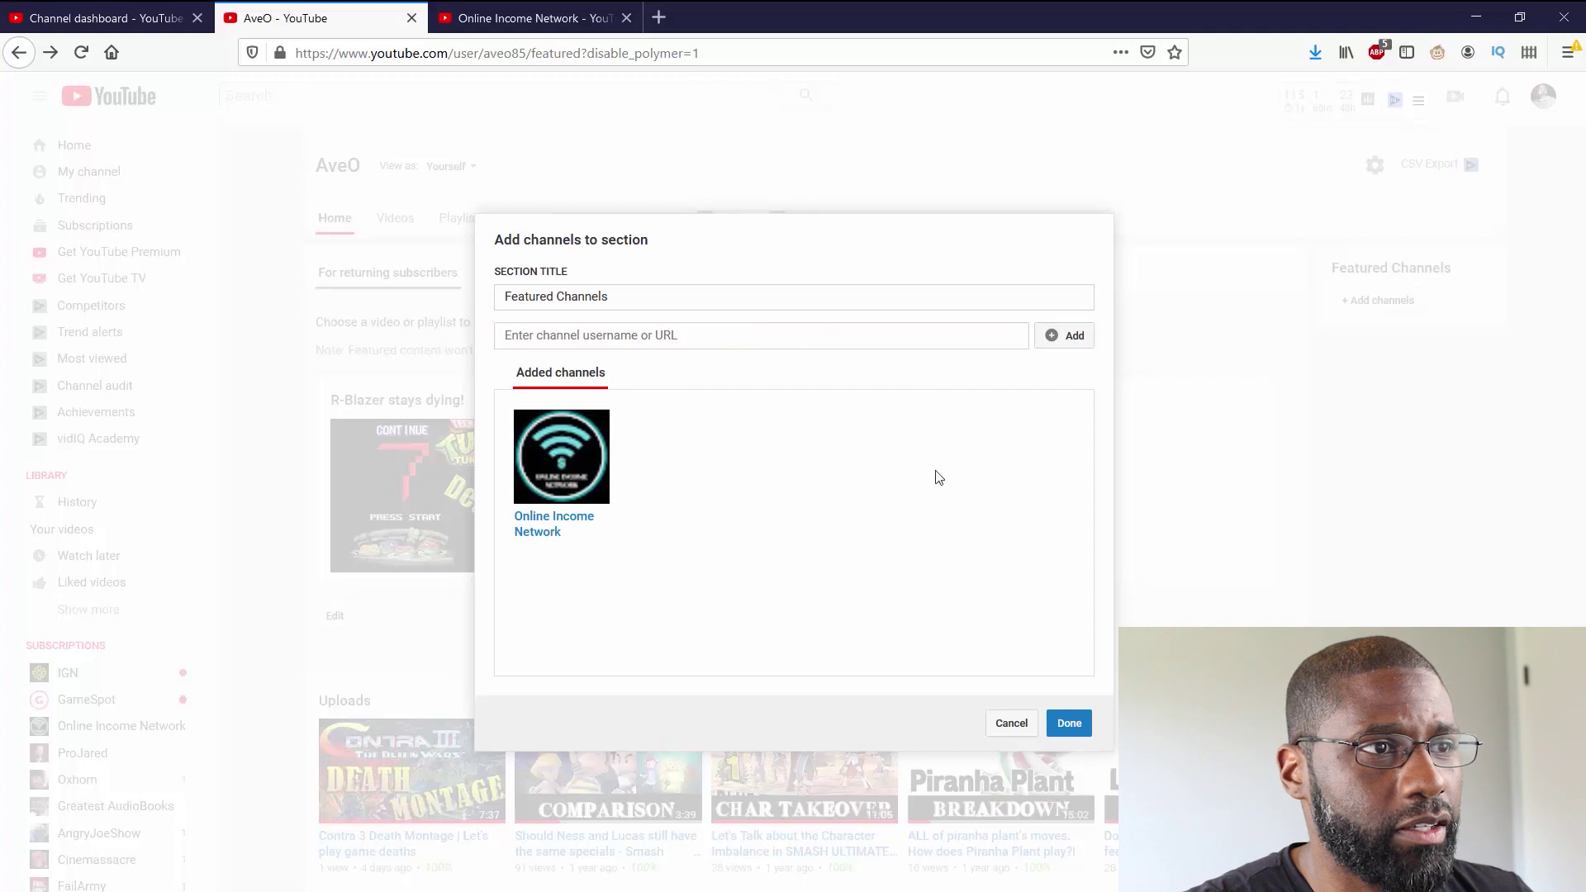
Step: Inspect the added channel's reorder and remove controls and save the Featured Channels section
mouse_move(547, 434)
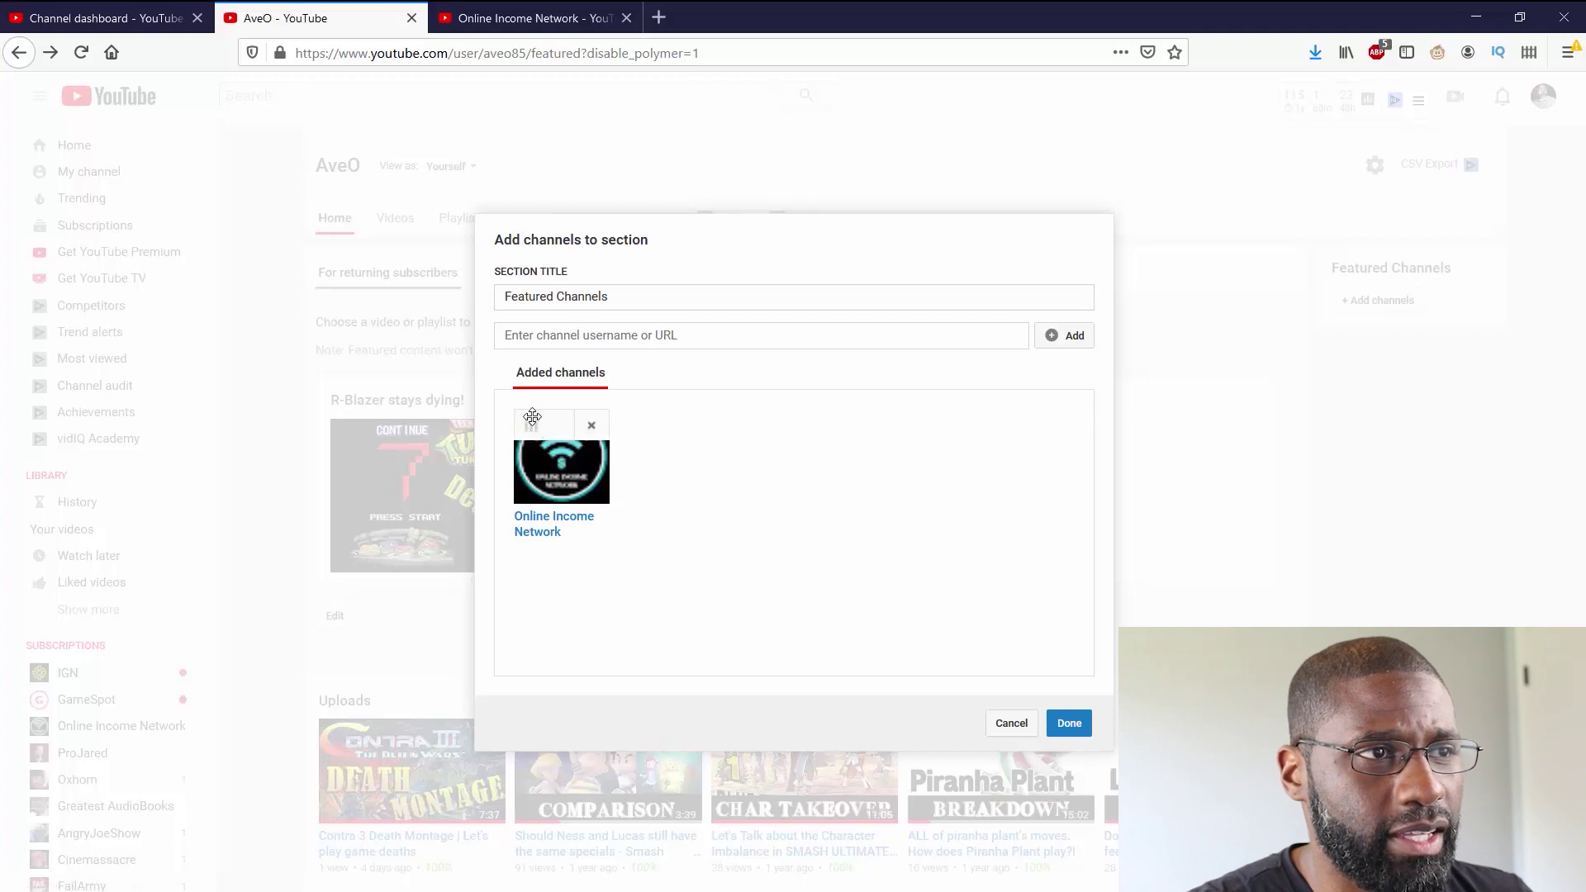
left_click_drag(578, 432, 529, 435)
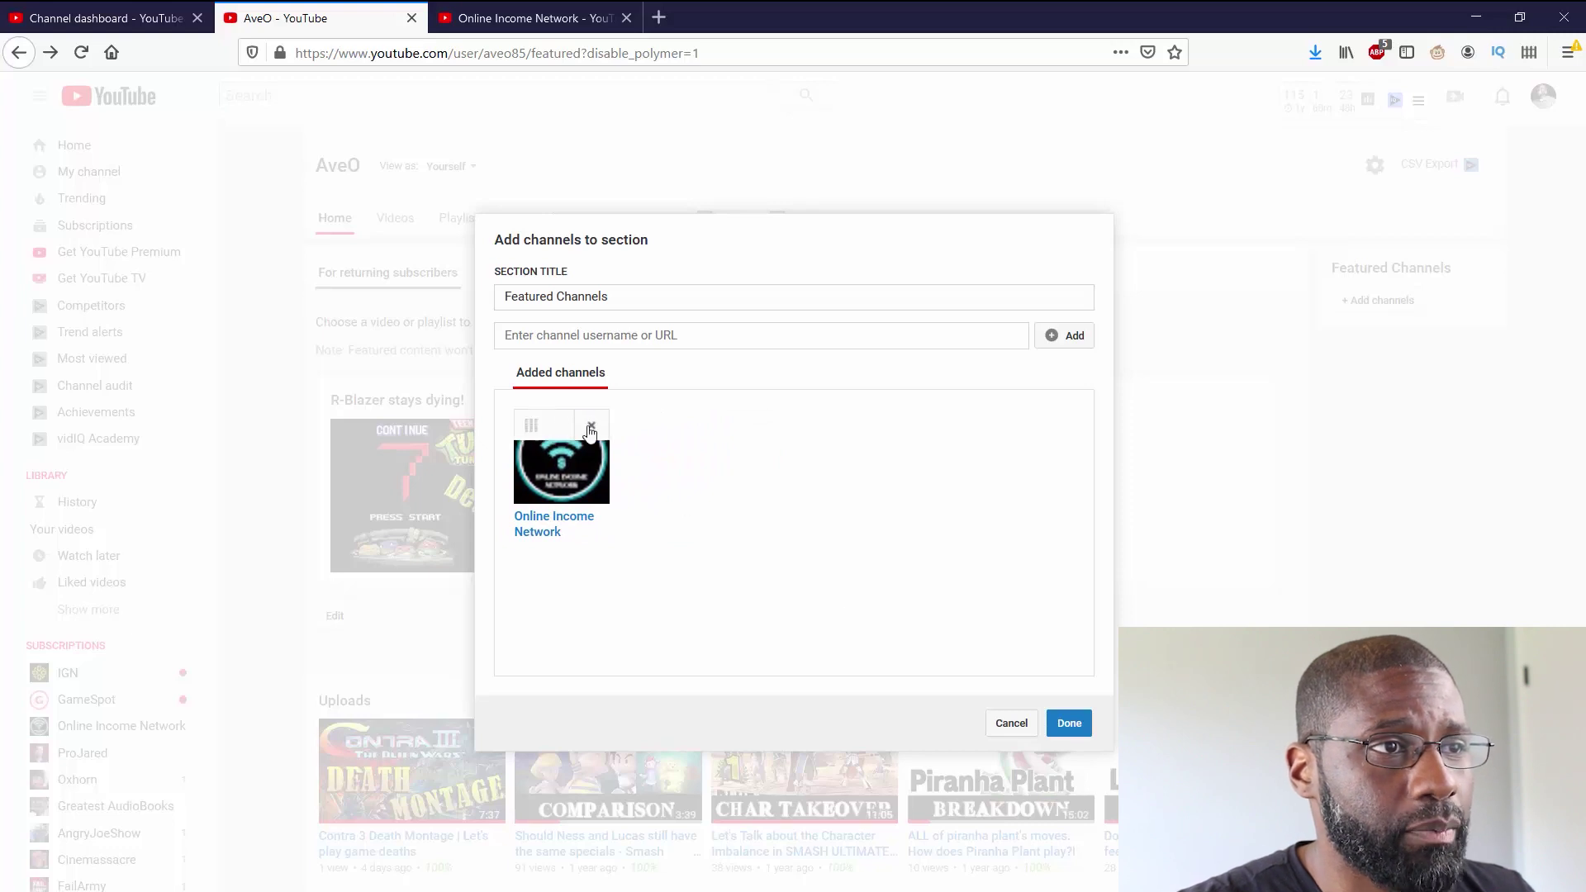
mouse_move(591, 429)
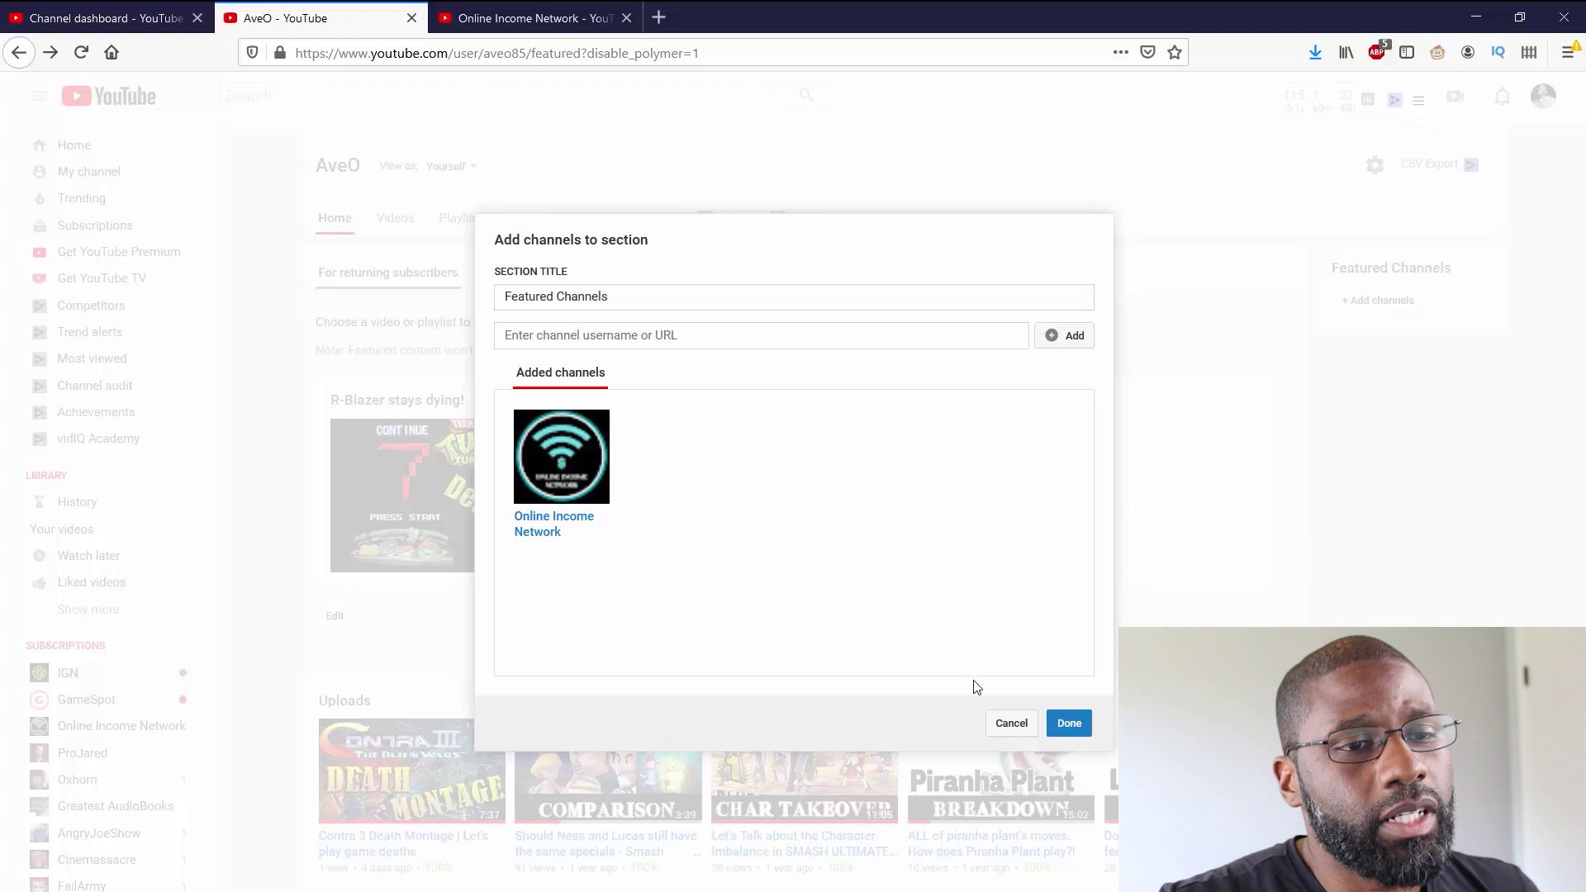
left_click(1070, 725)
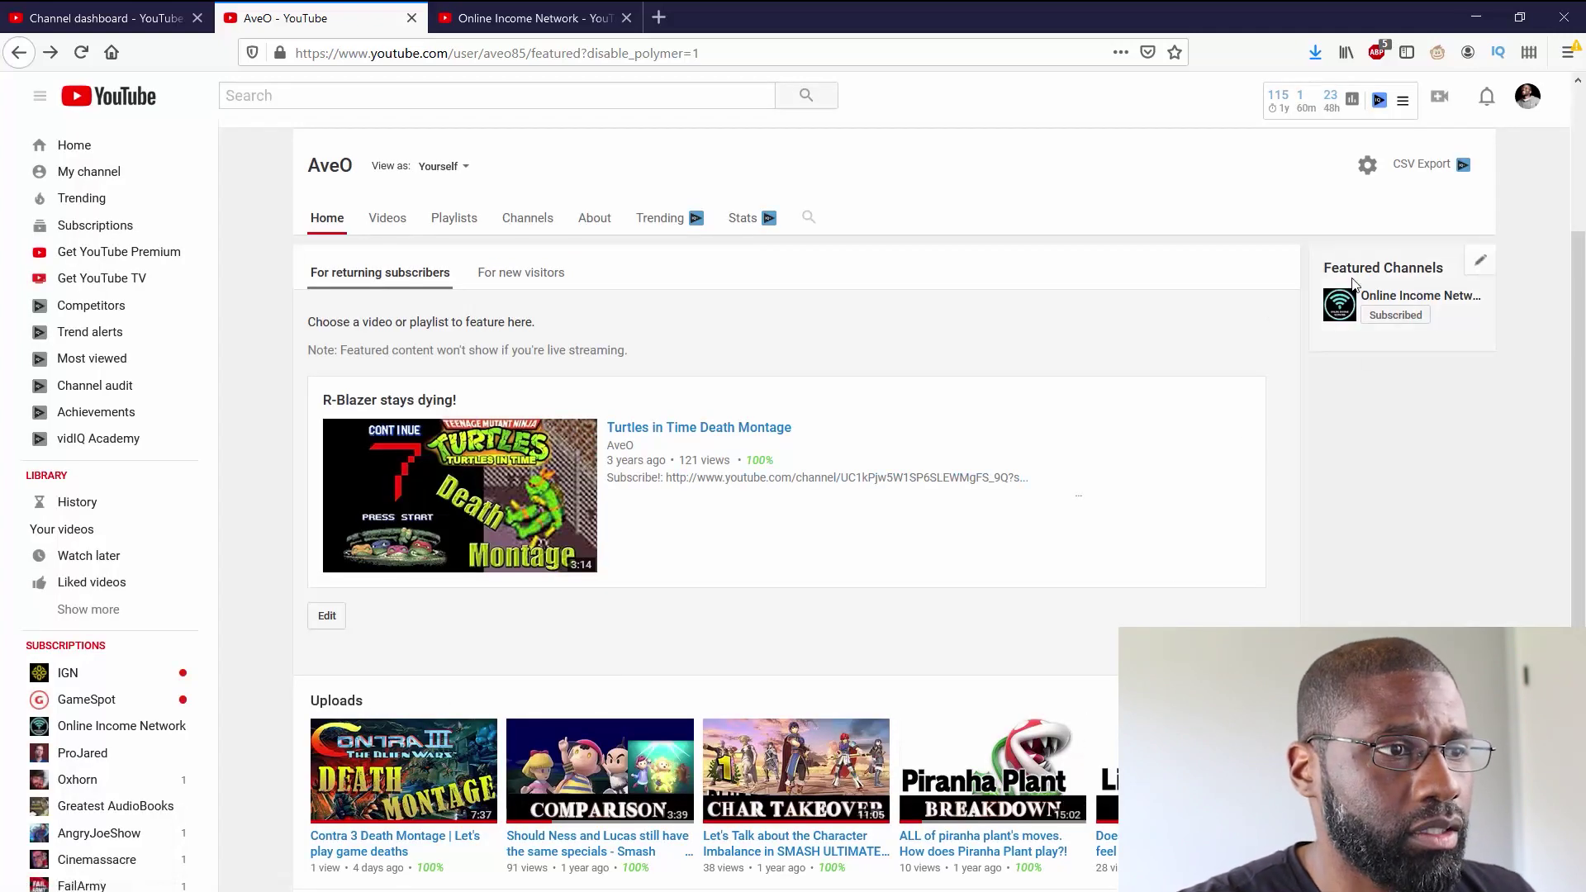
Step: Add a new section below the channel's uploads with Created playlists as its content
scroll(1375, 496, "down", 3)
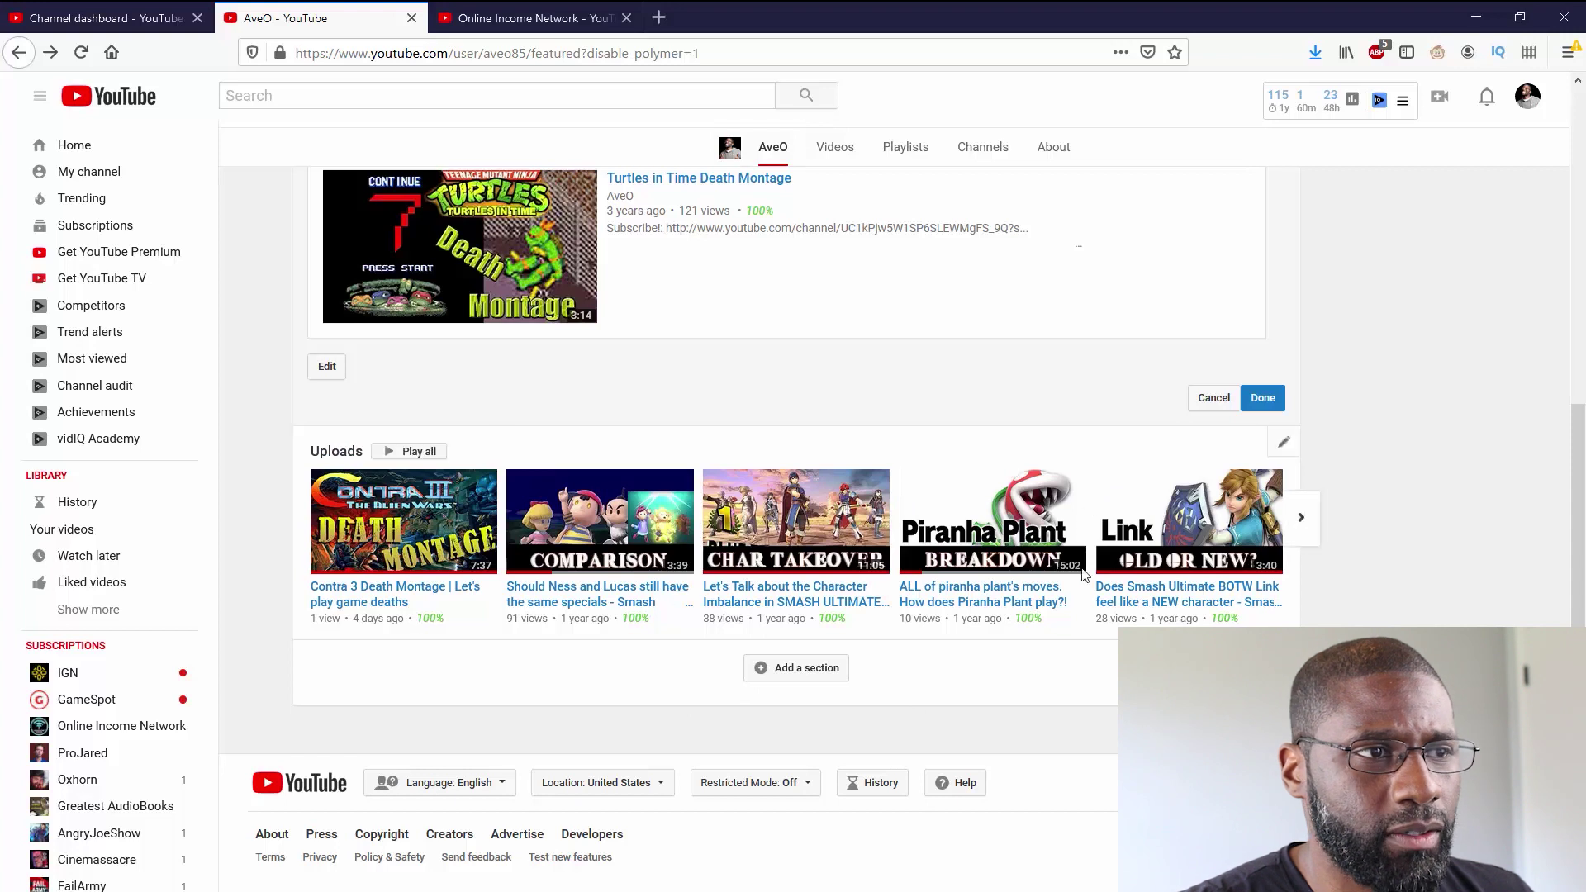
left_click(808, 673)
scroll(810, 661, "down", 1)
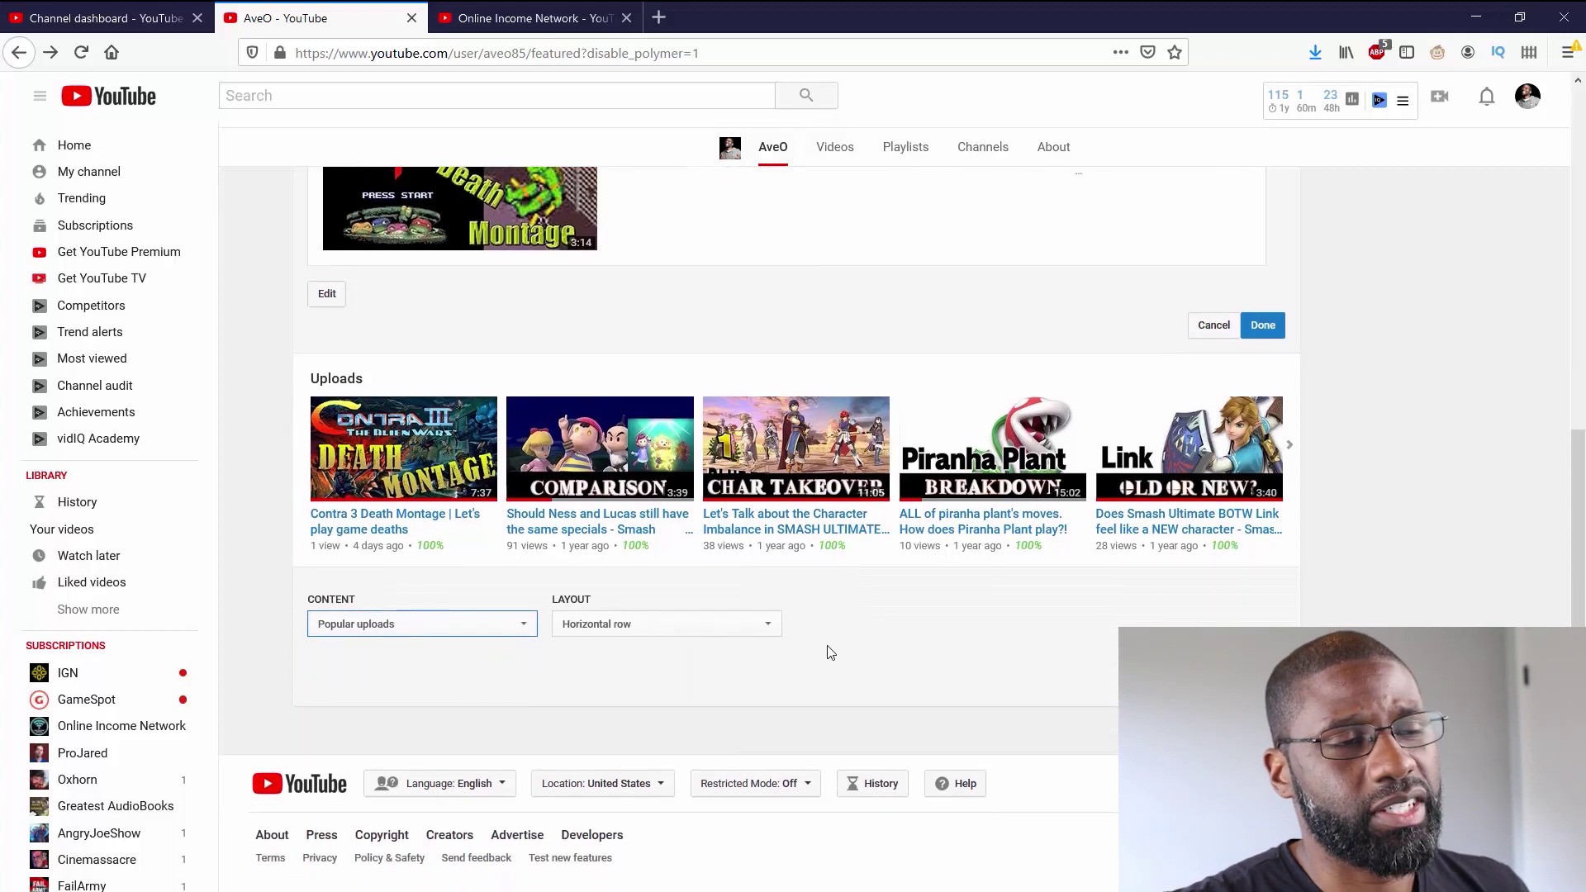
left_click(509, 631)
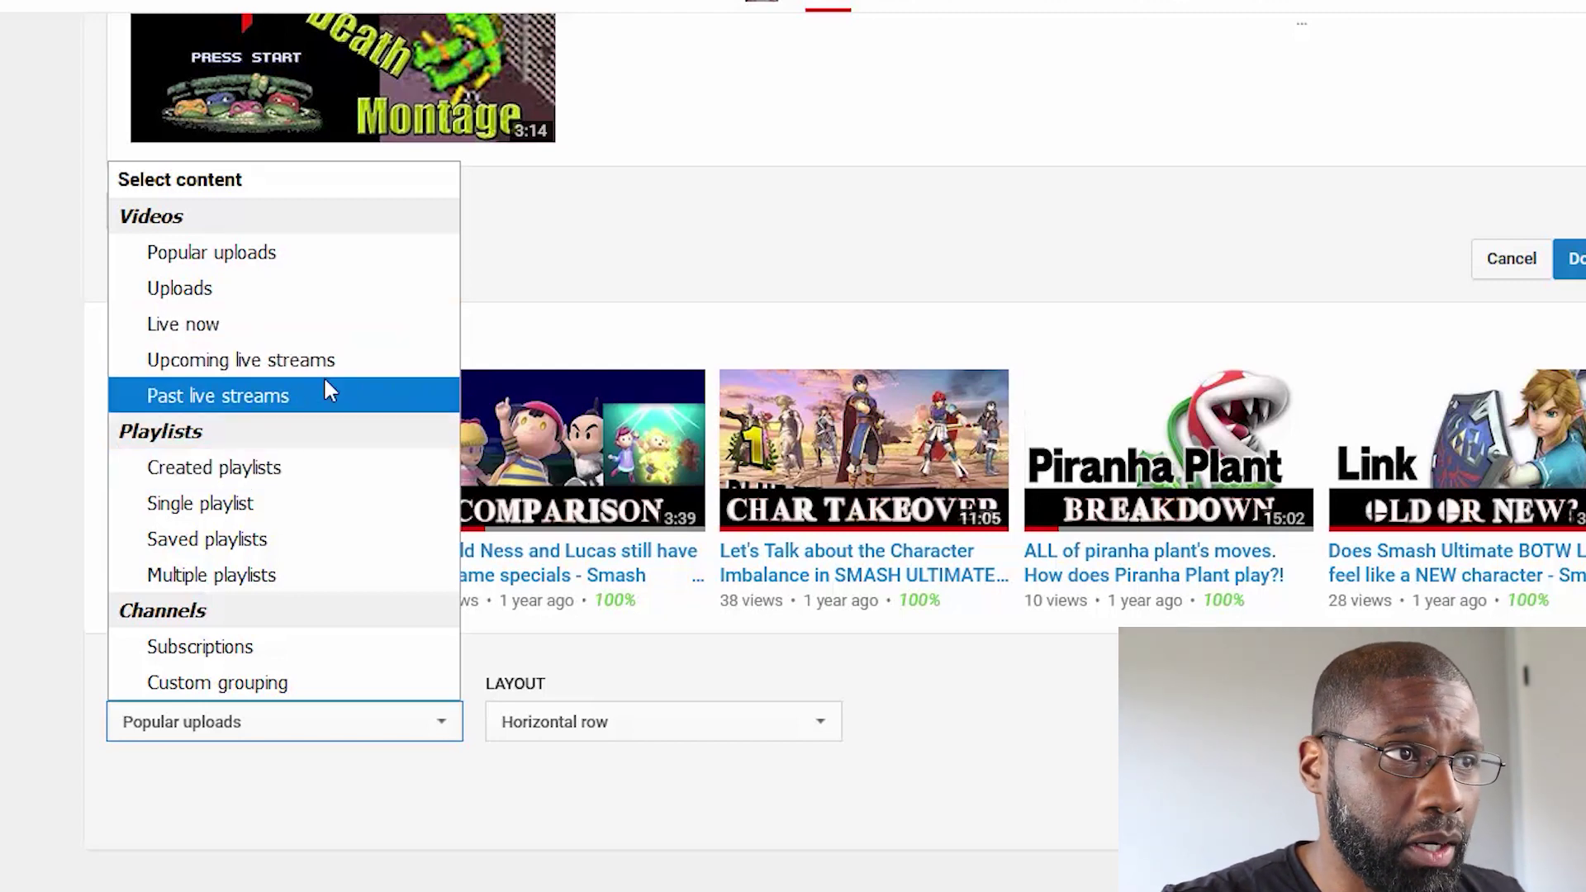
left_click(261, 478)
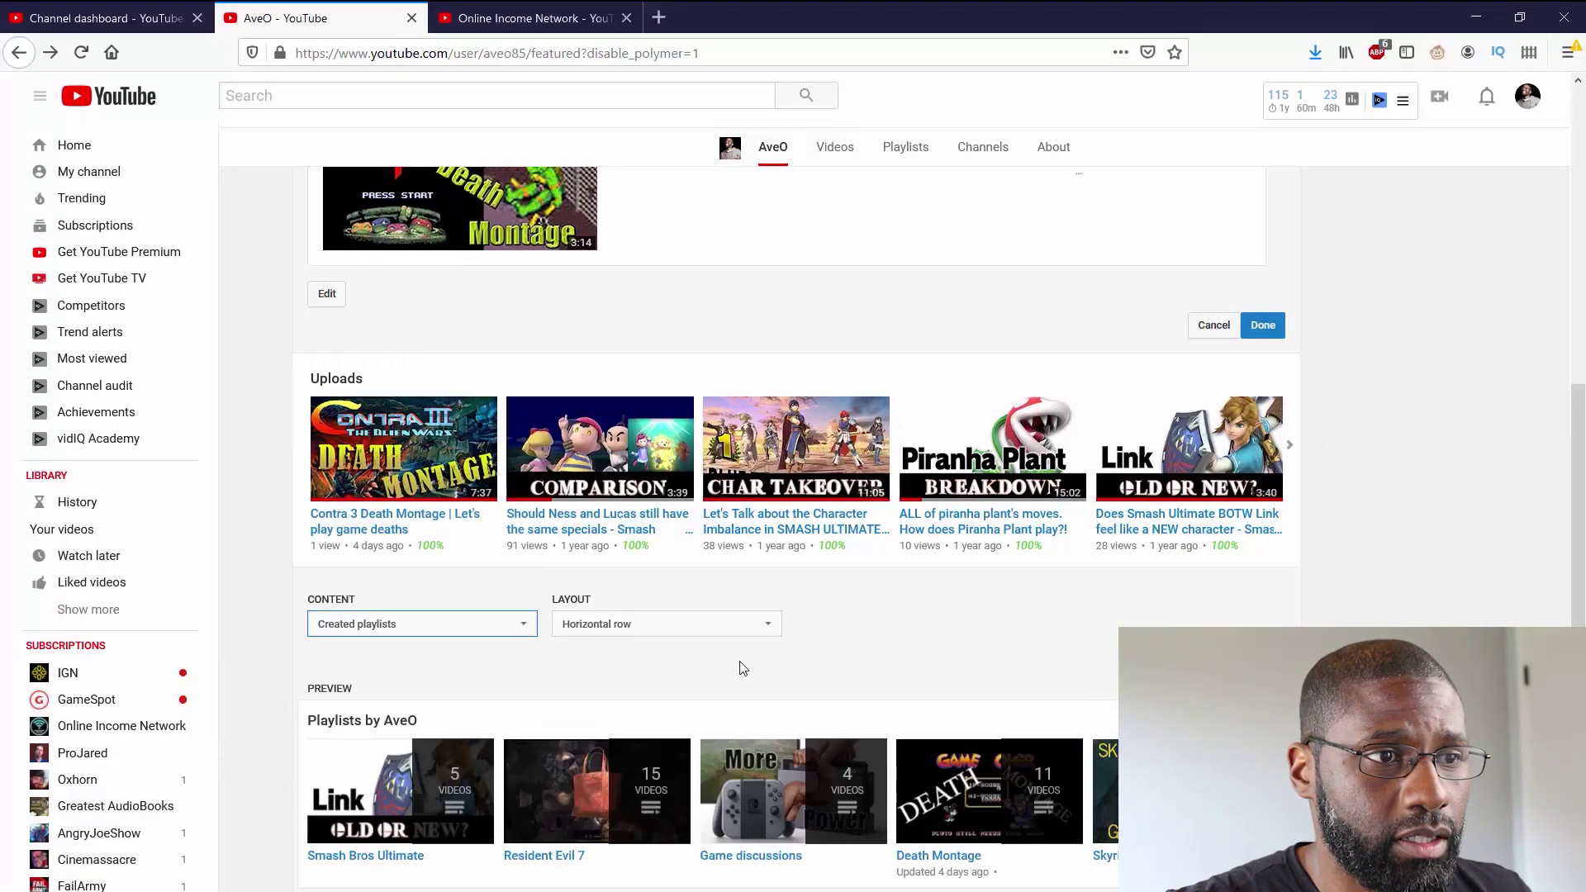
Step: Try the Vertical list layout for the created playlists section and return it to Horizontal row
scroll(744, 668, "down", 3)
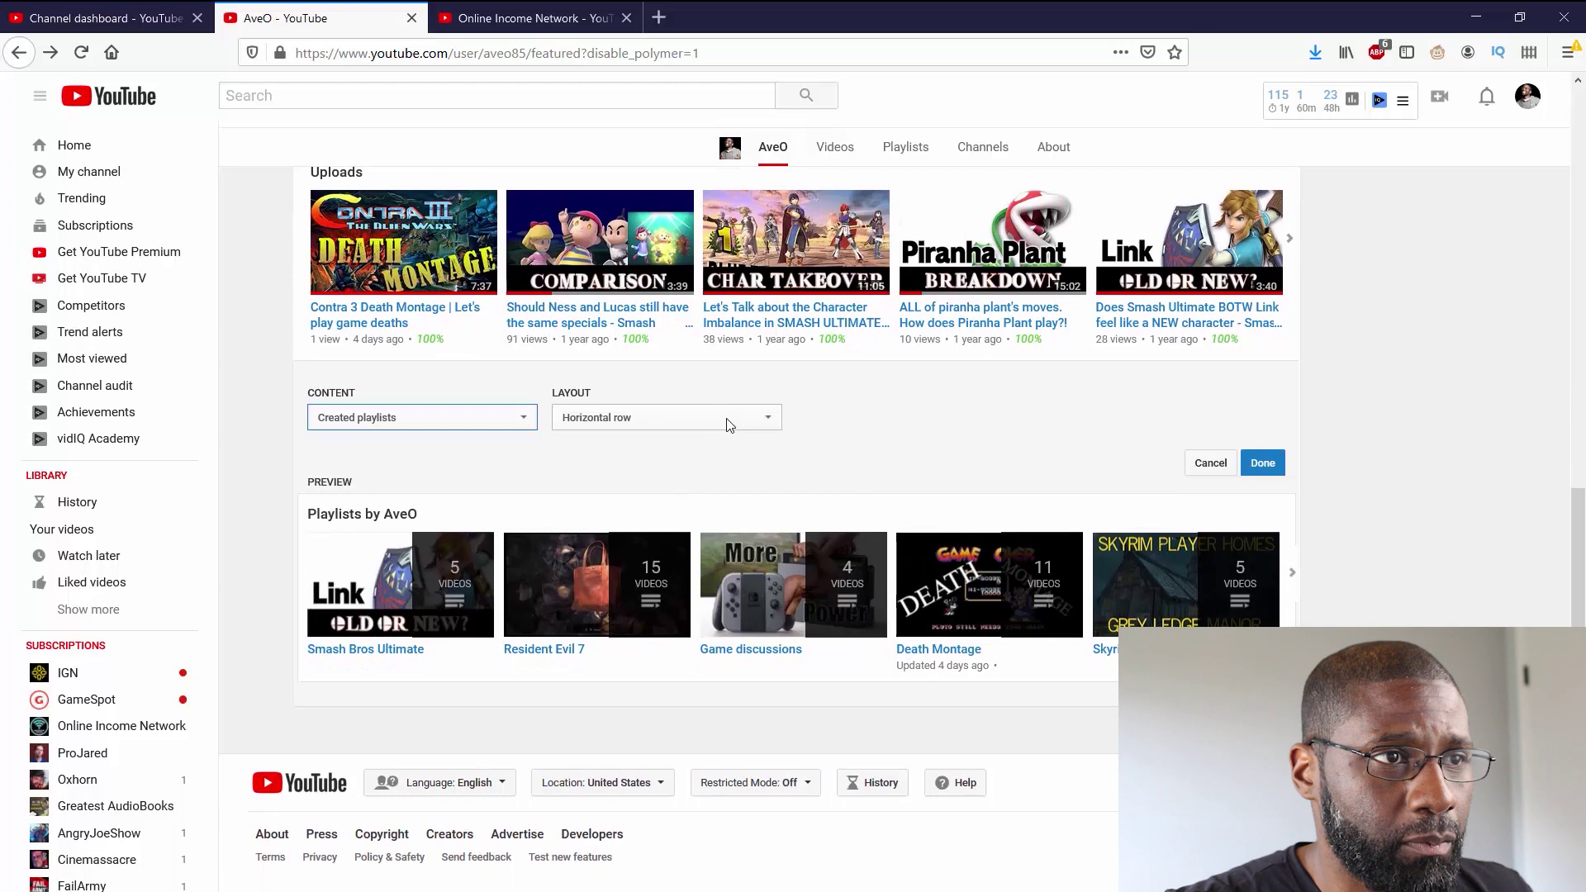
left_click(724, 418)
left_click(709, 458)
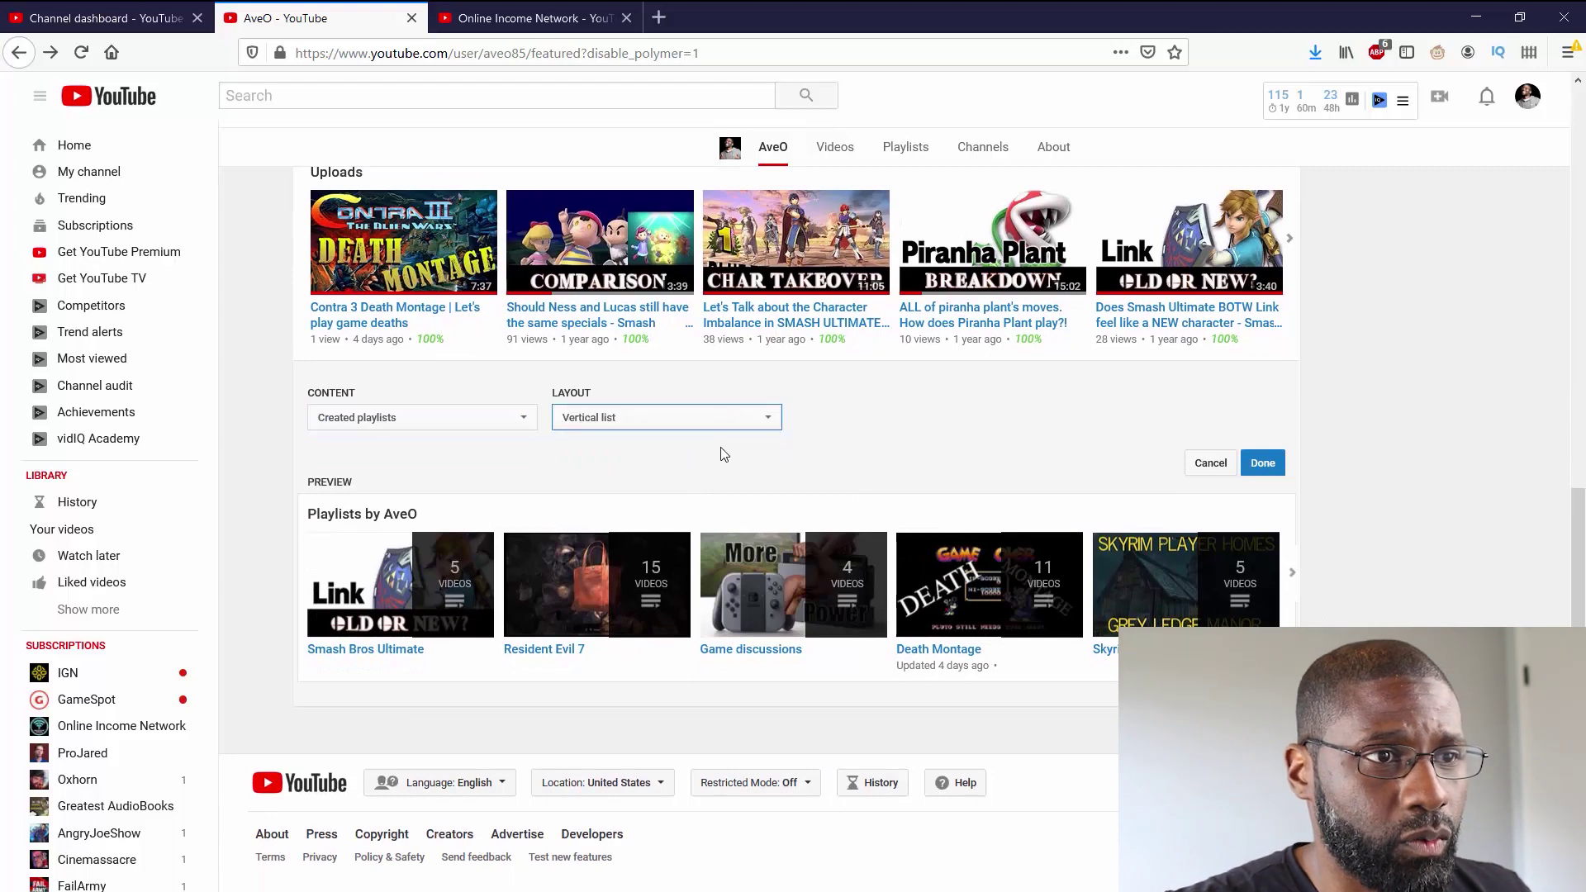
scroll(984, 418, "down", 4)
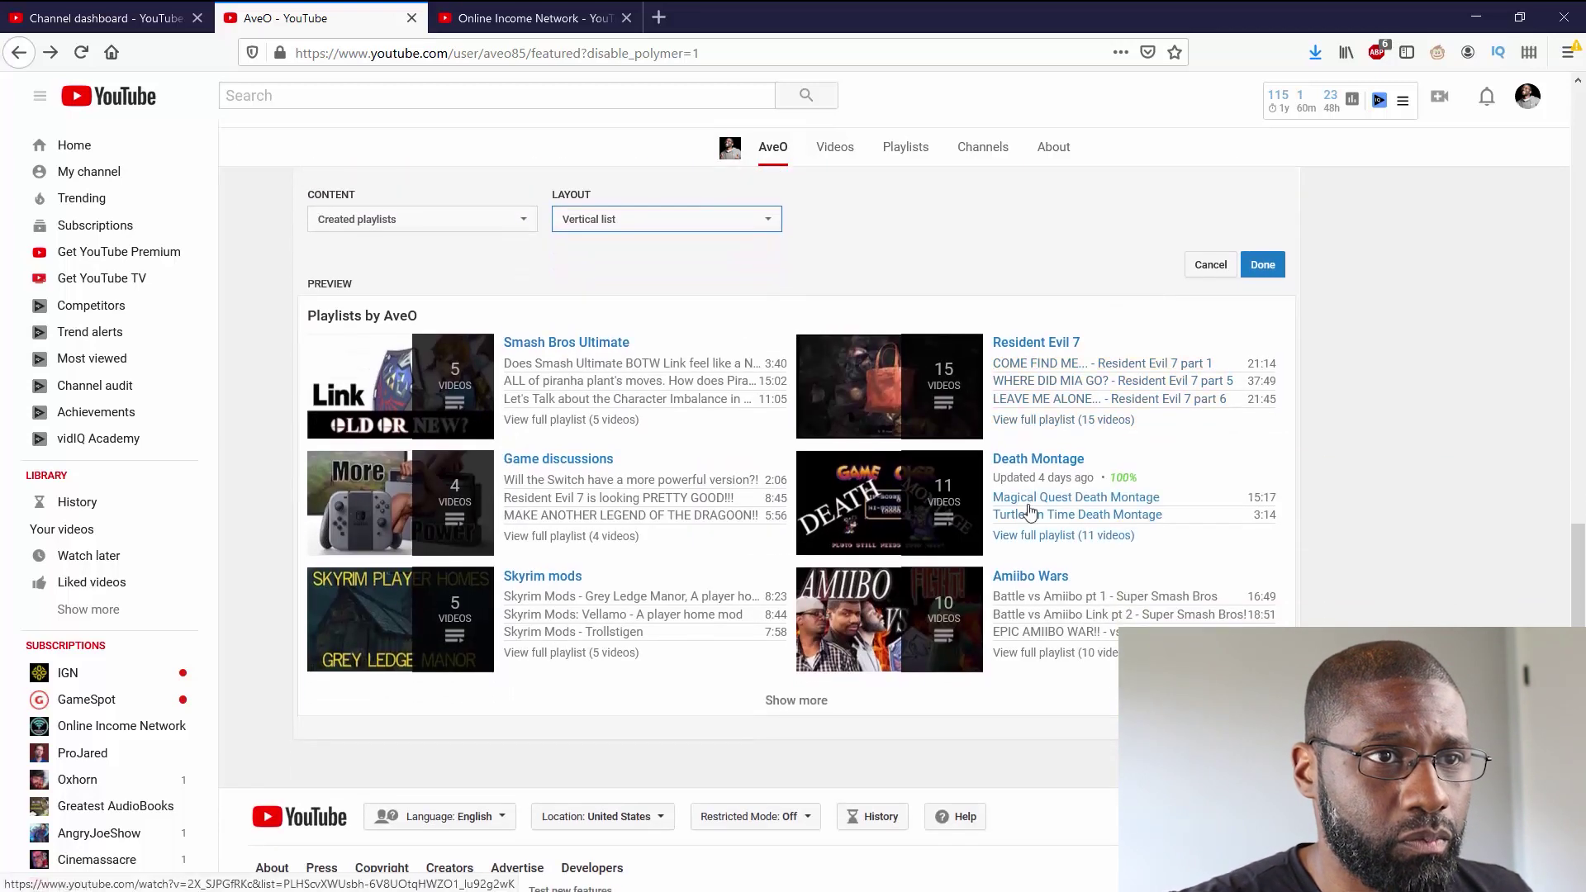
left_click(724, 229)
left_click(730, 240)
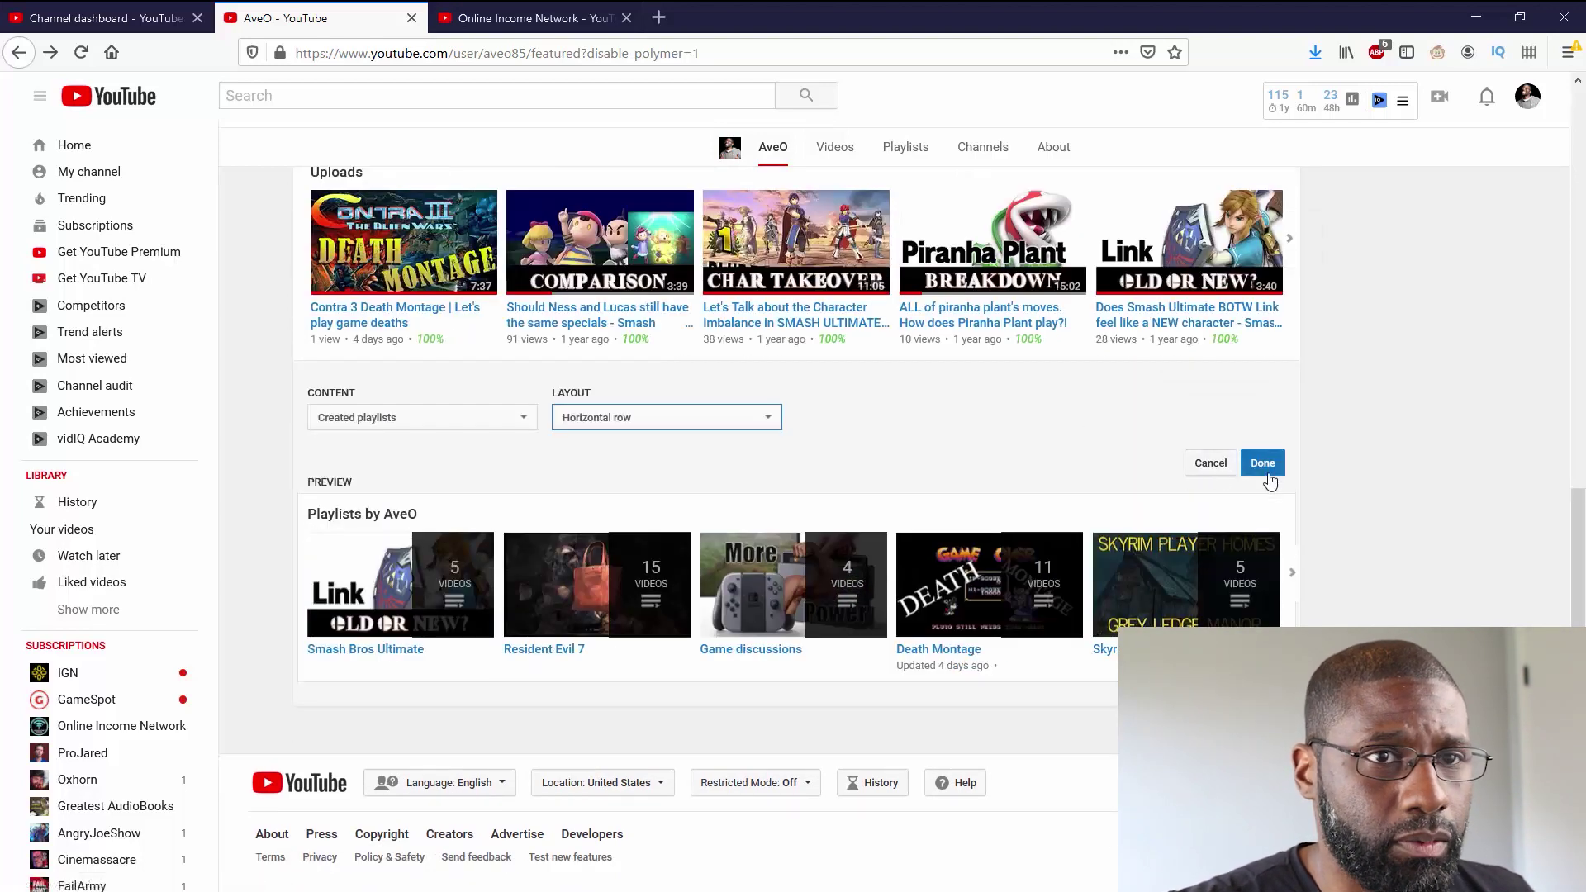
Step: Save the created playlists section and move it above the Uploads section
left_click(1263, 464)
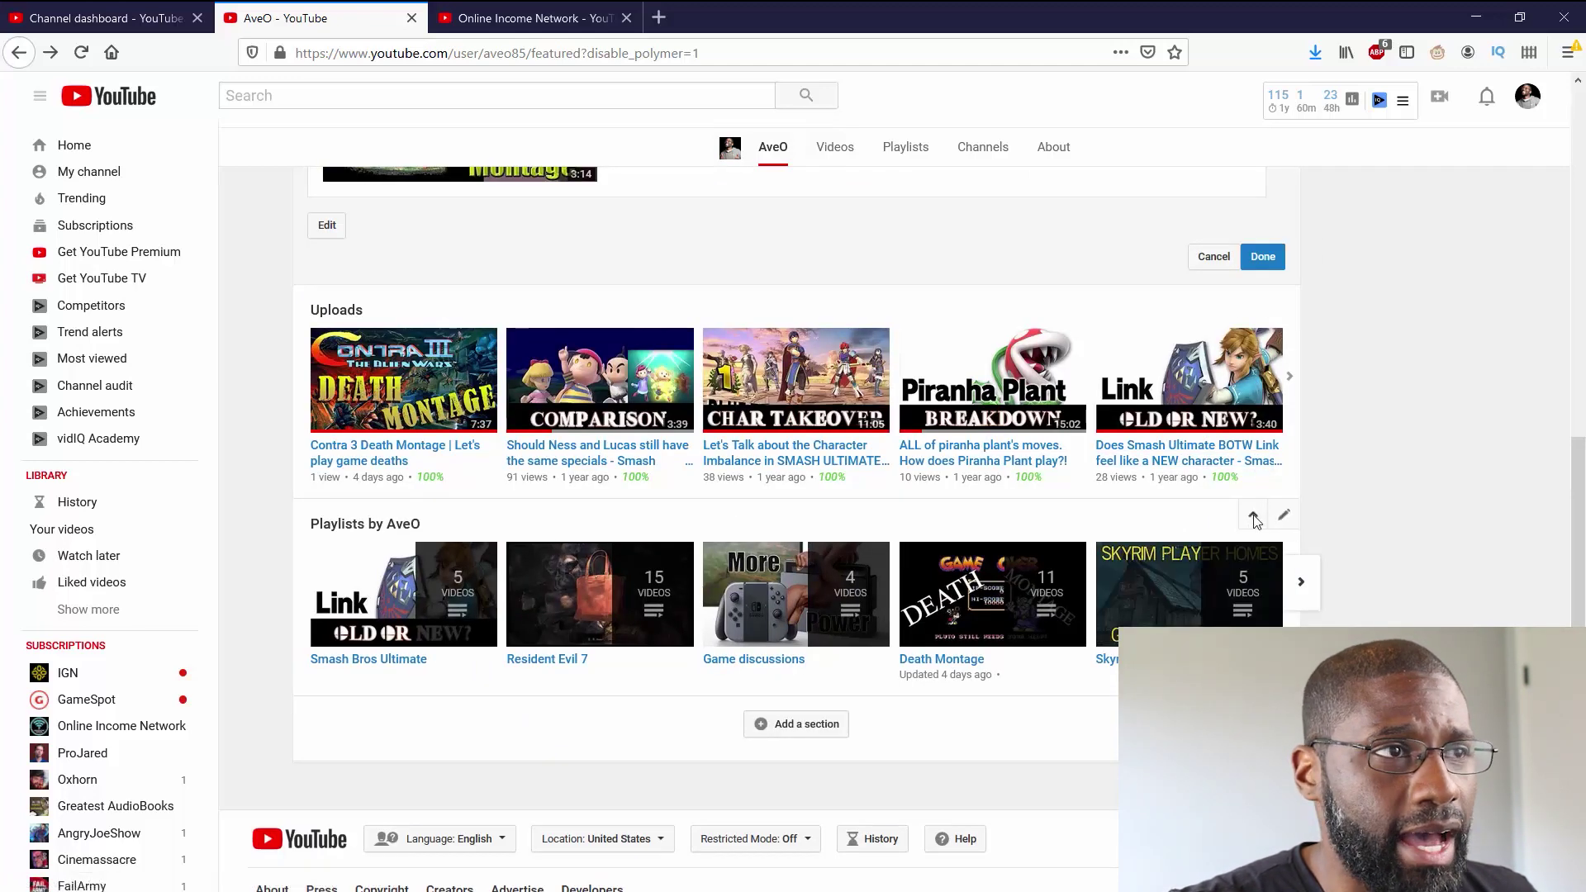
left_click(1253, 515)
scroll(1278, 529, "up", 3)
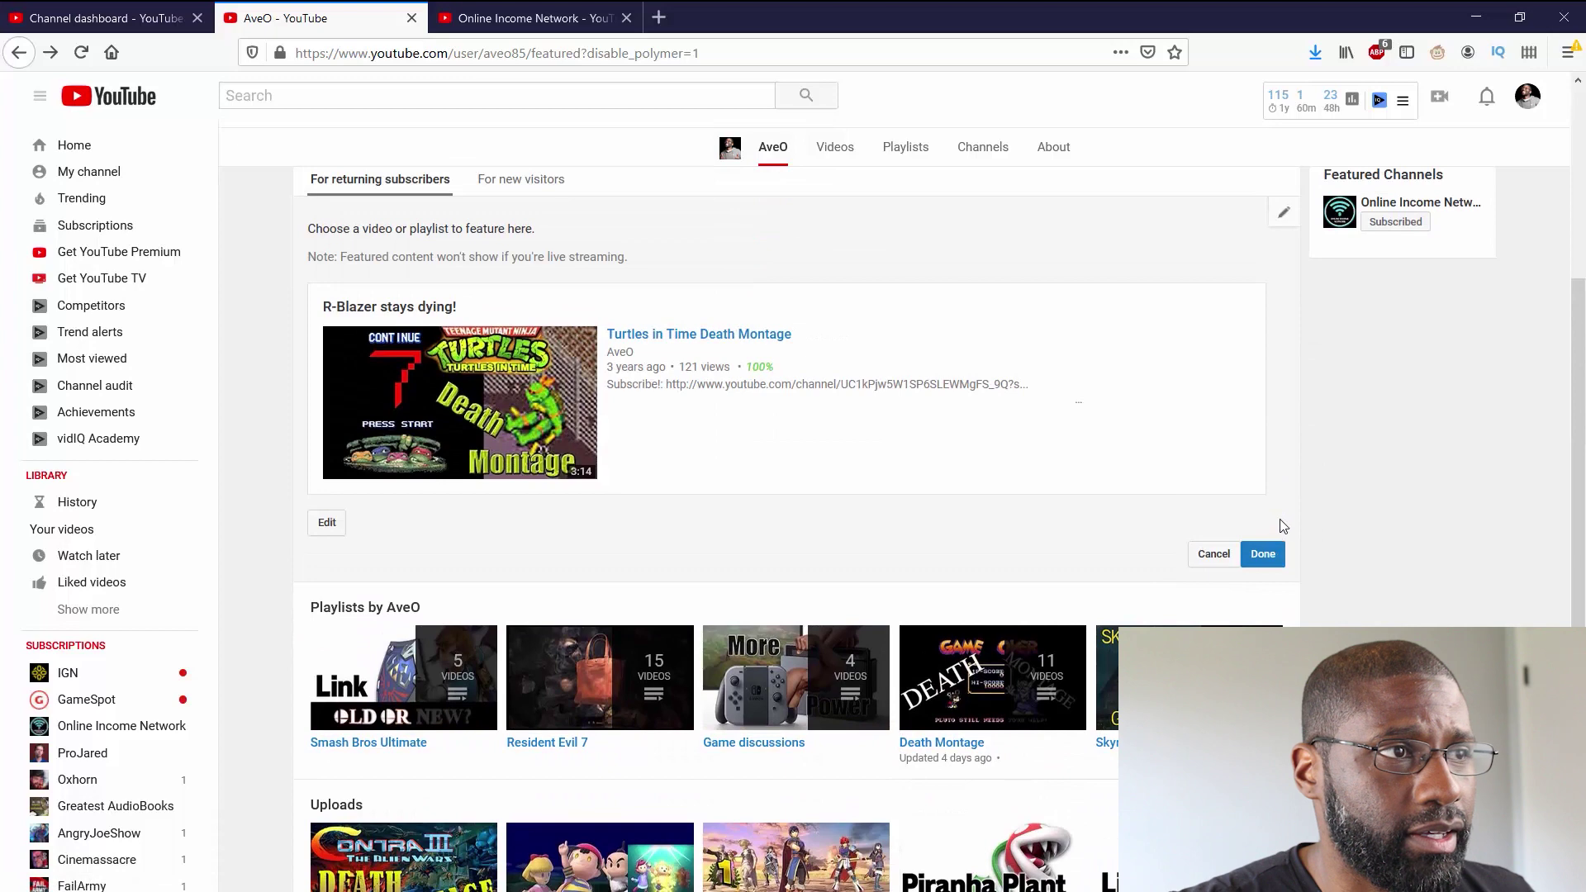
Step: Add another section below Uploads with the channel content type Custom grouping
scroll(1282, 528, "down", 3)
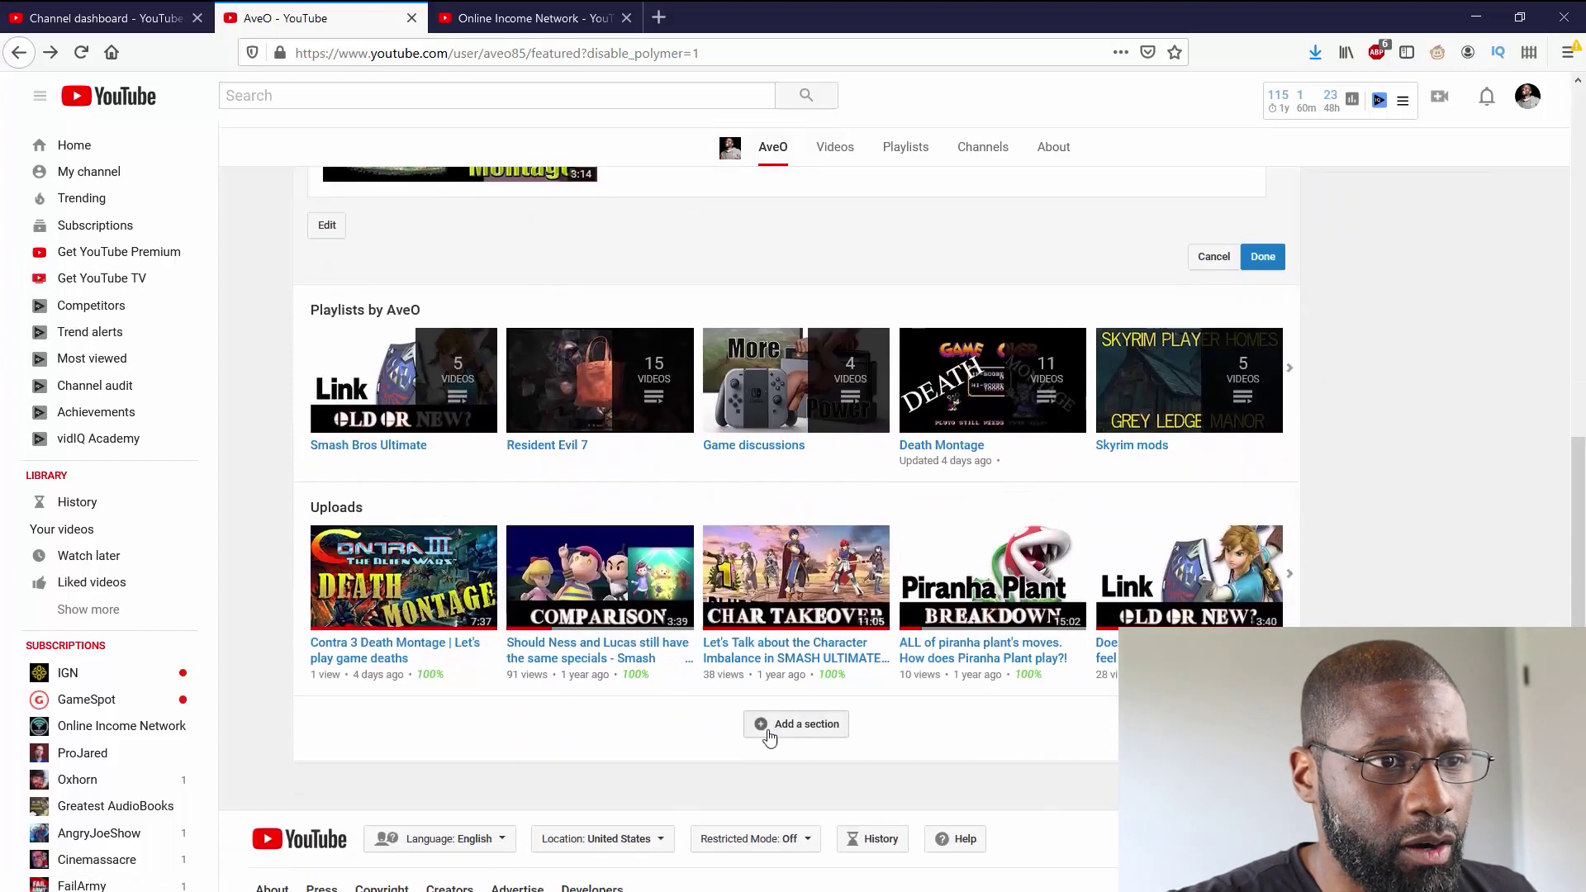
left_click(773, 727)
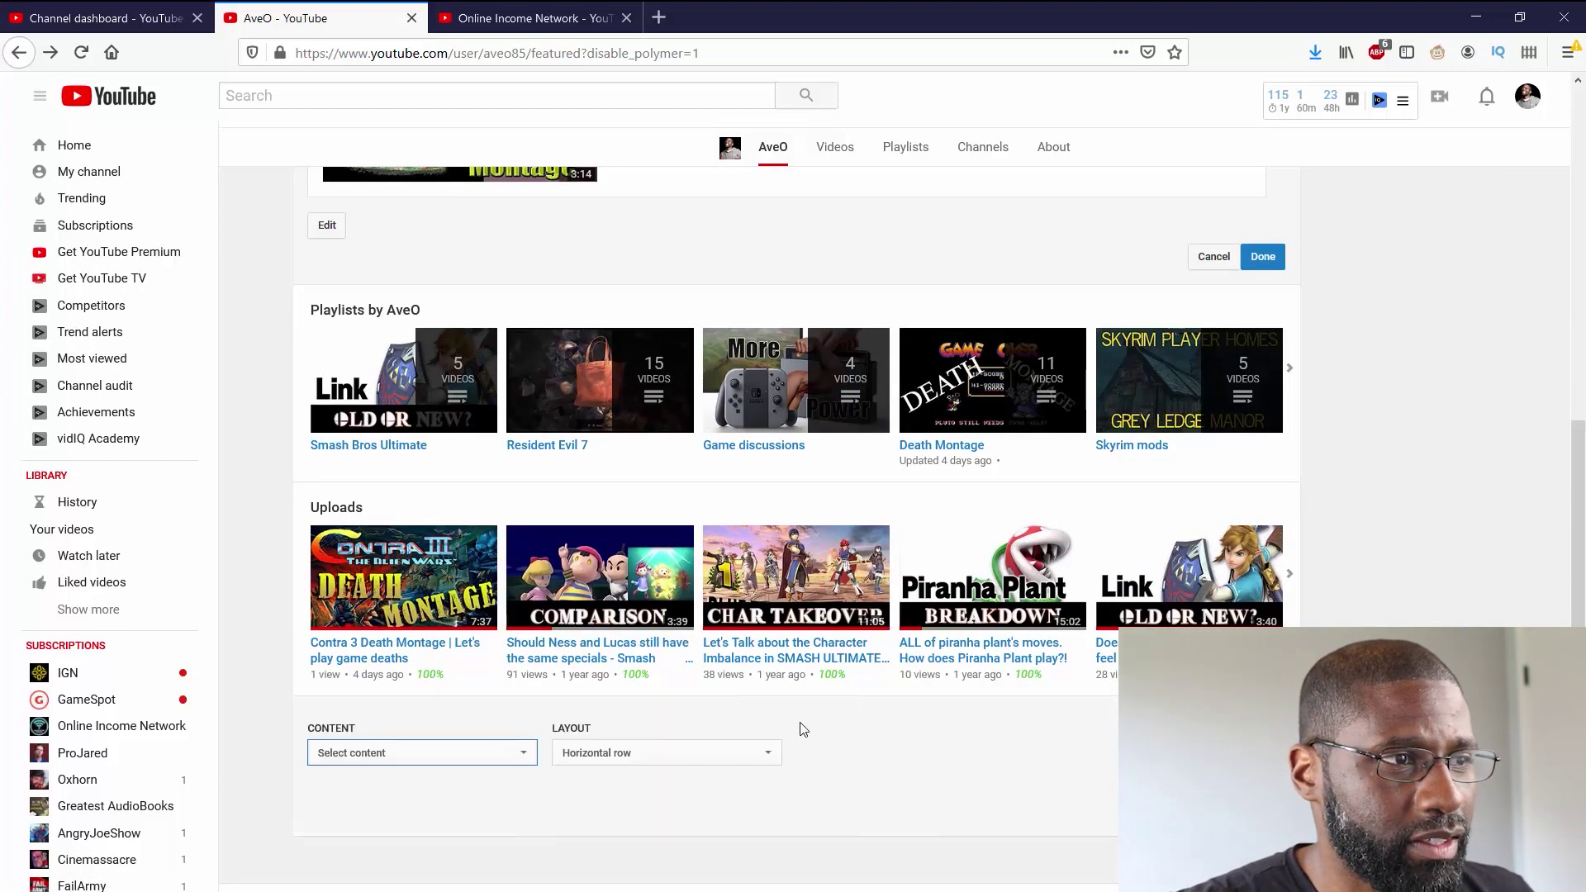
scroll(804, 729, "down", 2)
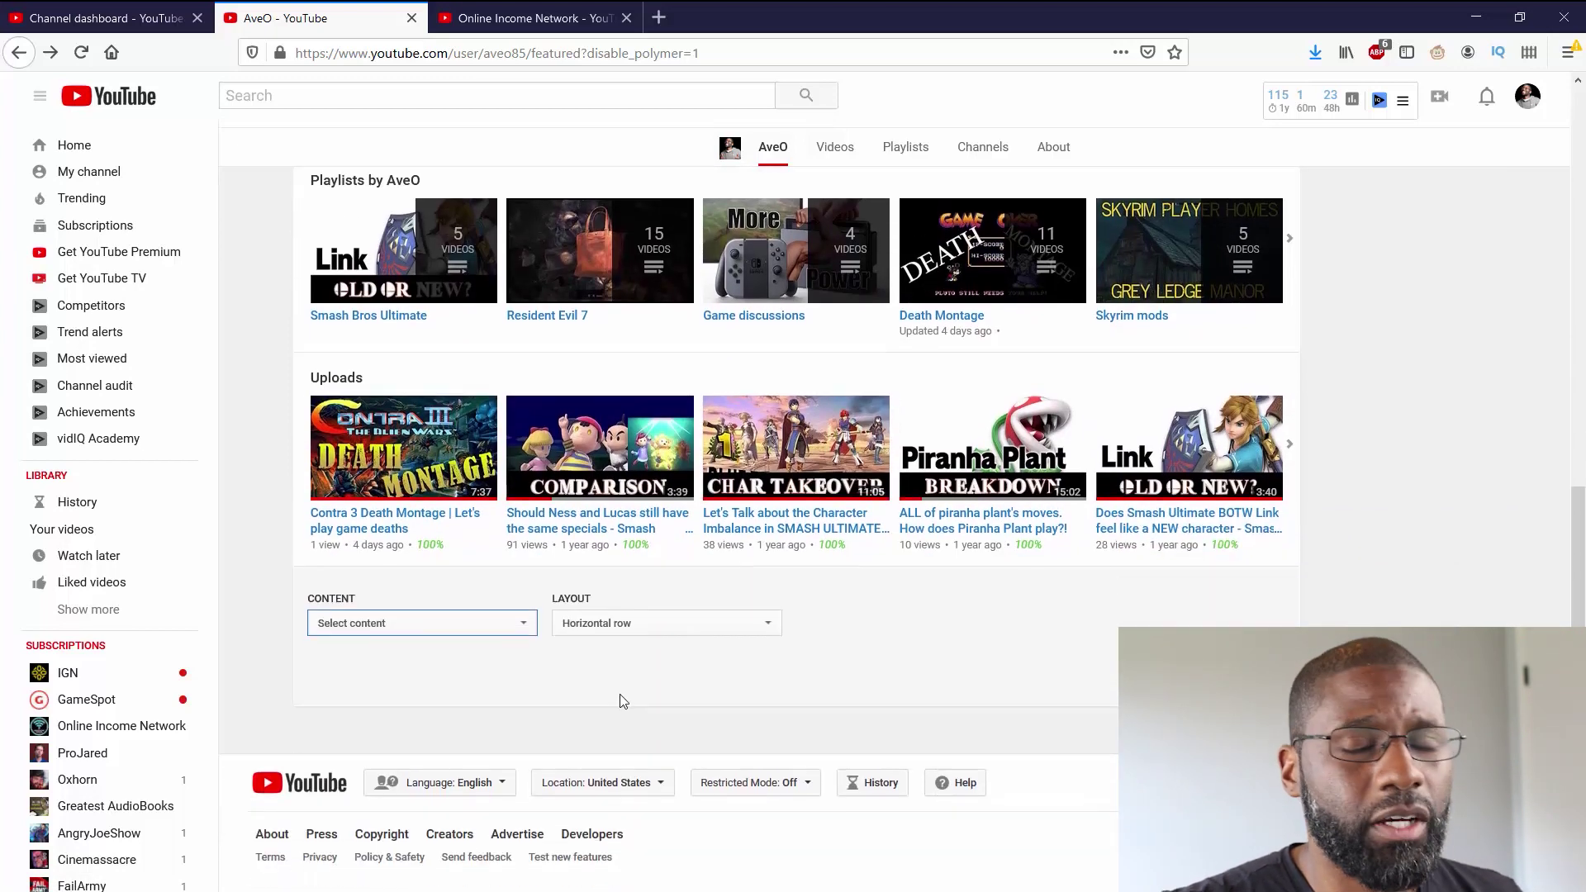
left_click(517, 628)
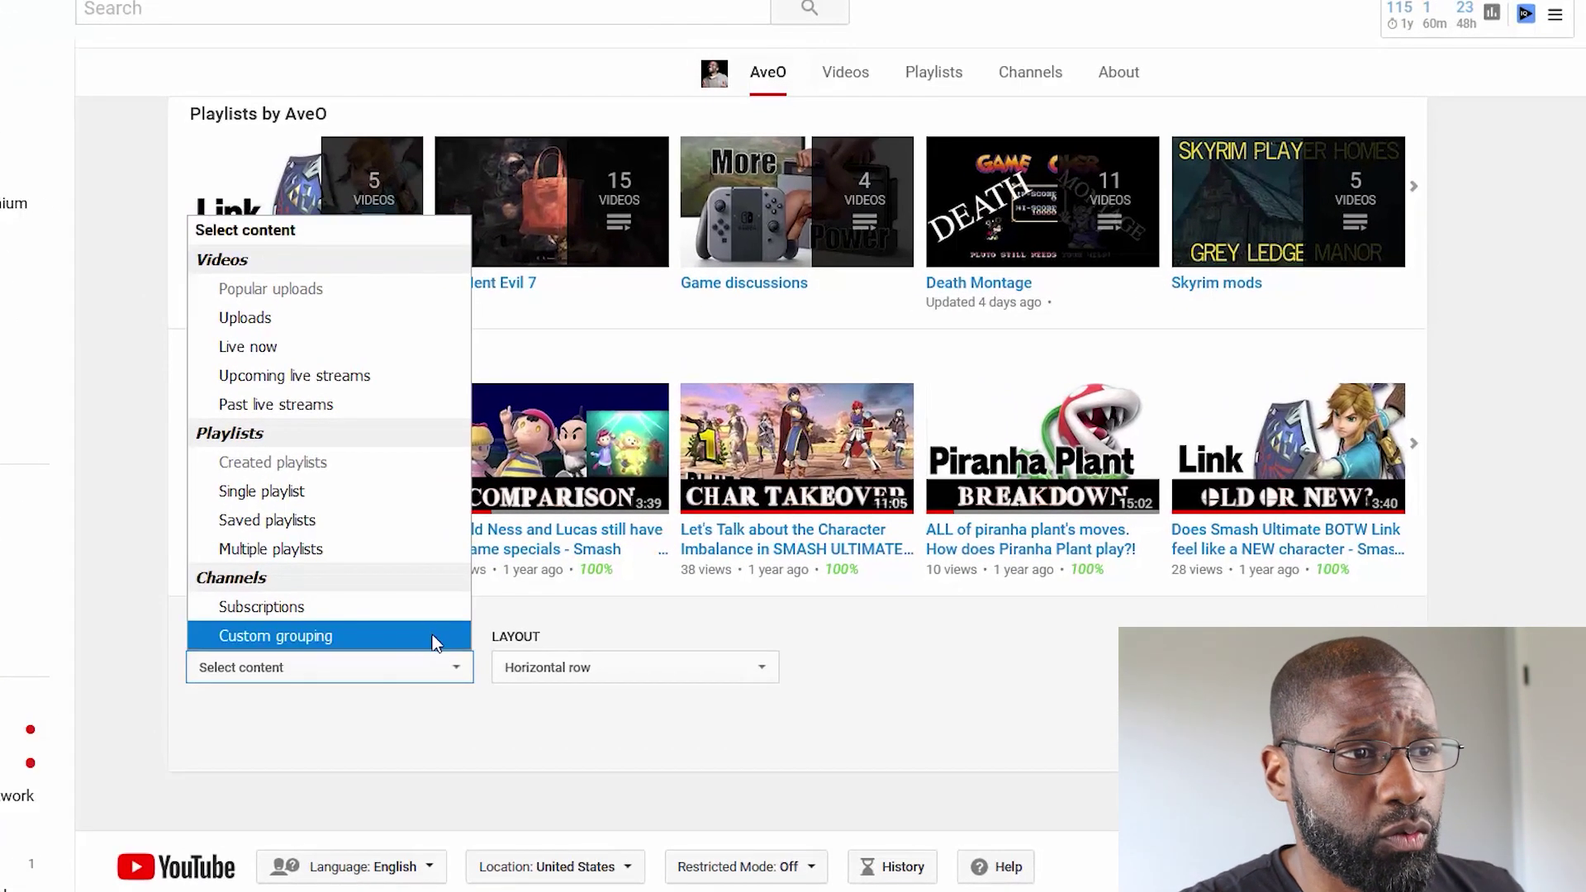
left_click(435, 640)
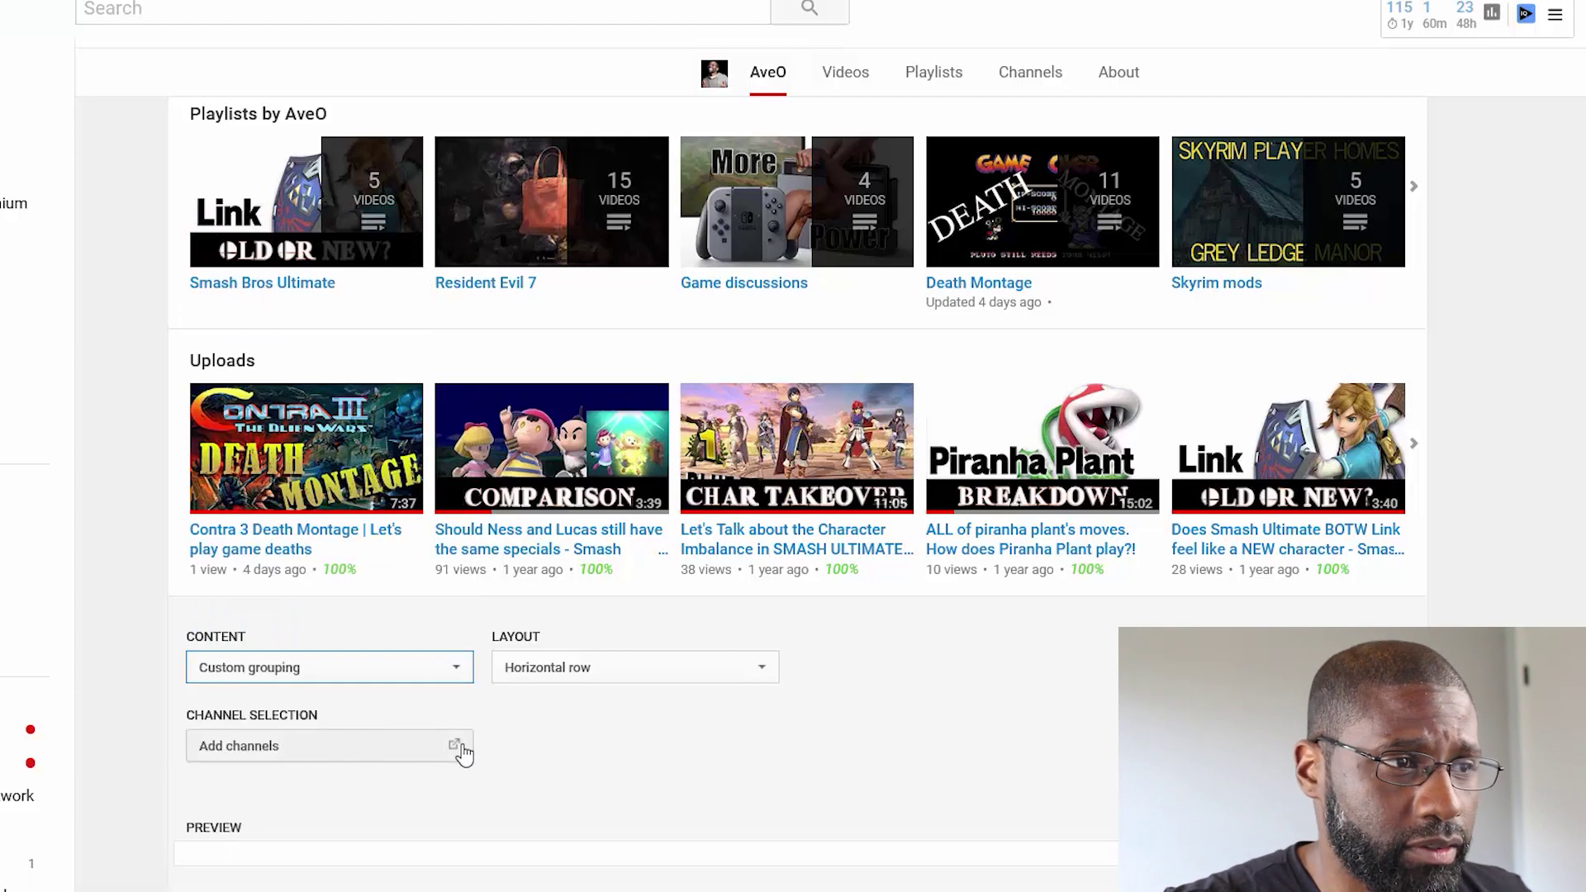
Step: Add the Online Income Network channel to the custom grouping's channel selection using its copied URL
left_click(456, 748)
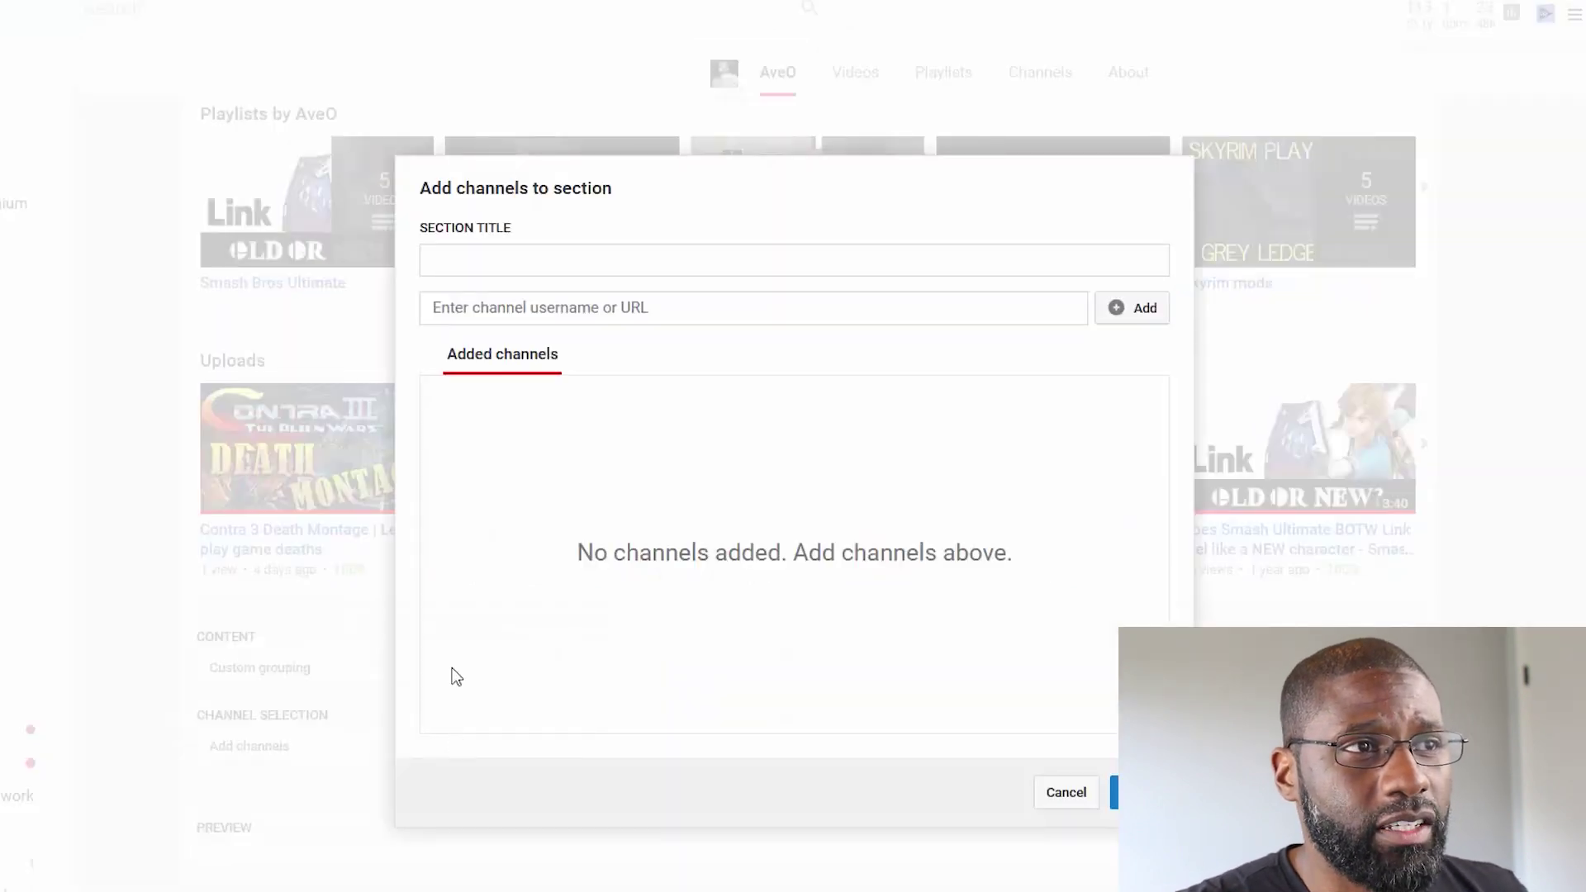
left_click(586, 261)
left_click(659, 307)
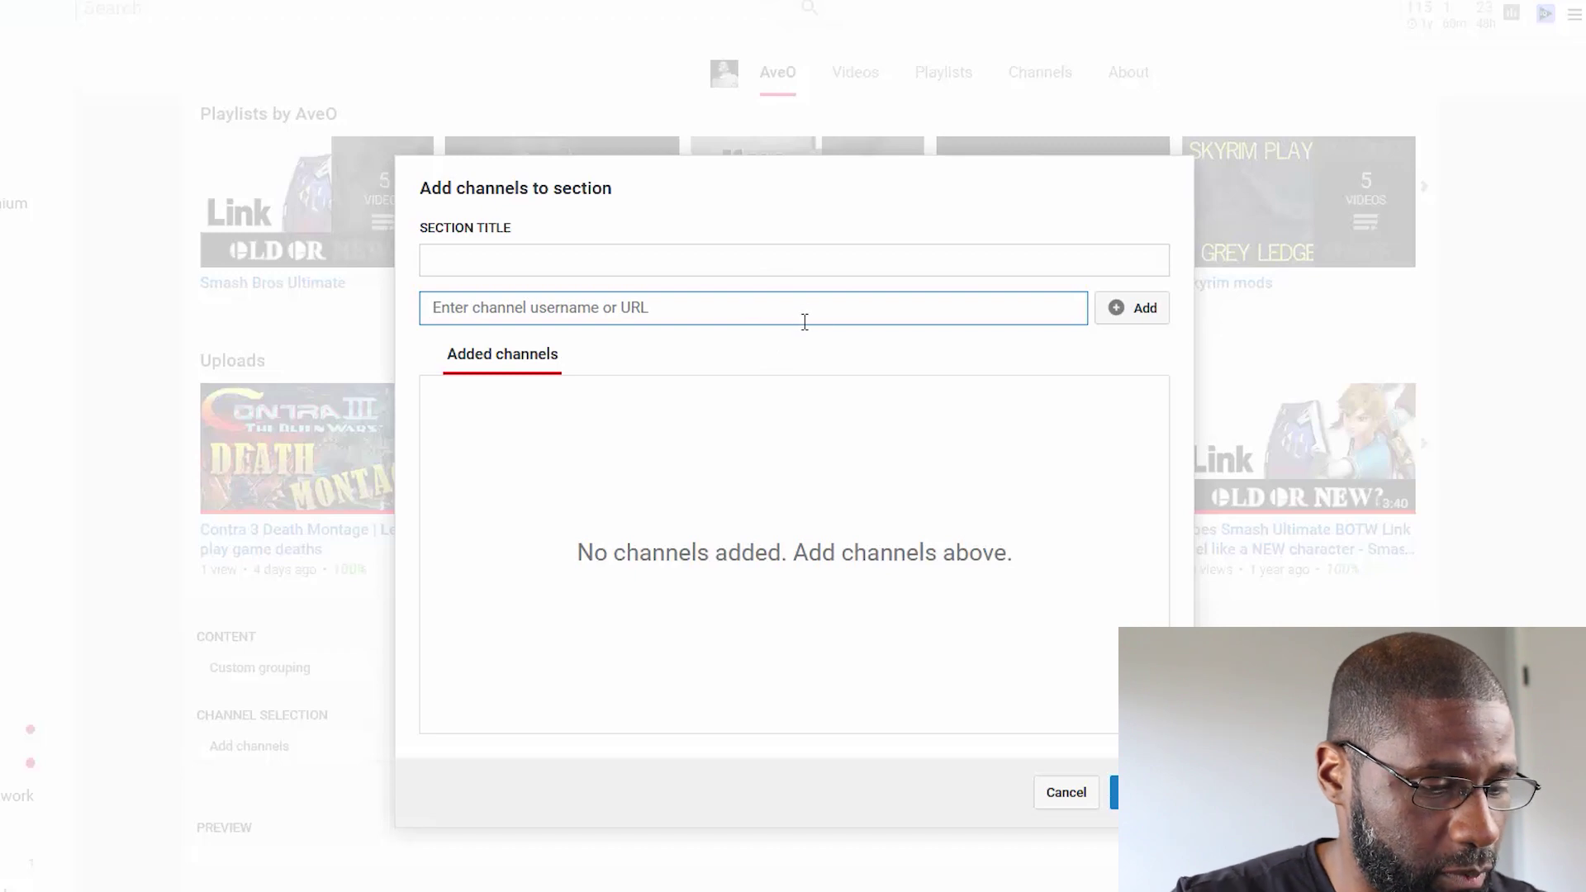
type("https://www.youtube.com/channel/UC2qnfjeU_eBLjonSccAhd2Q")
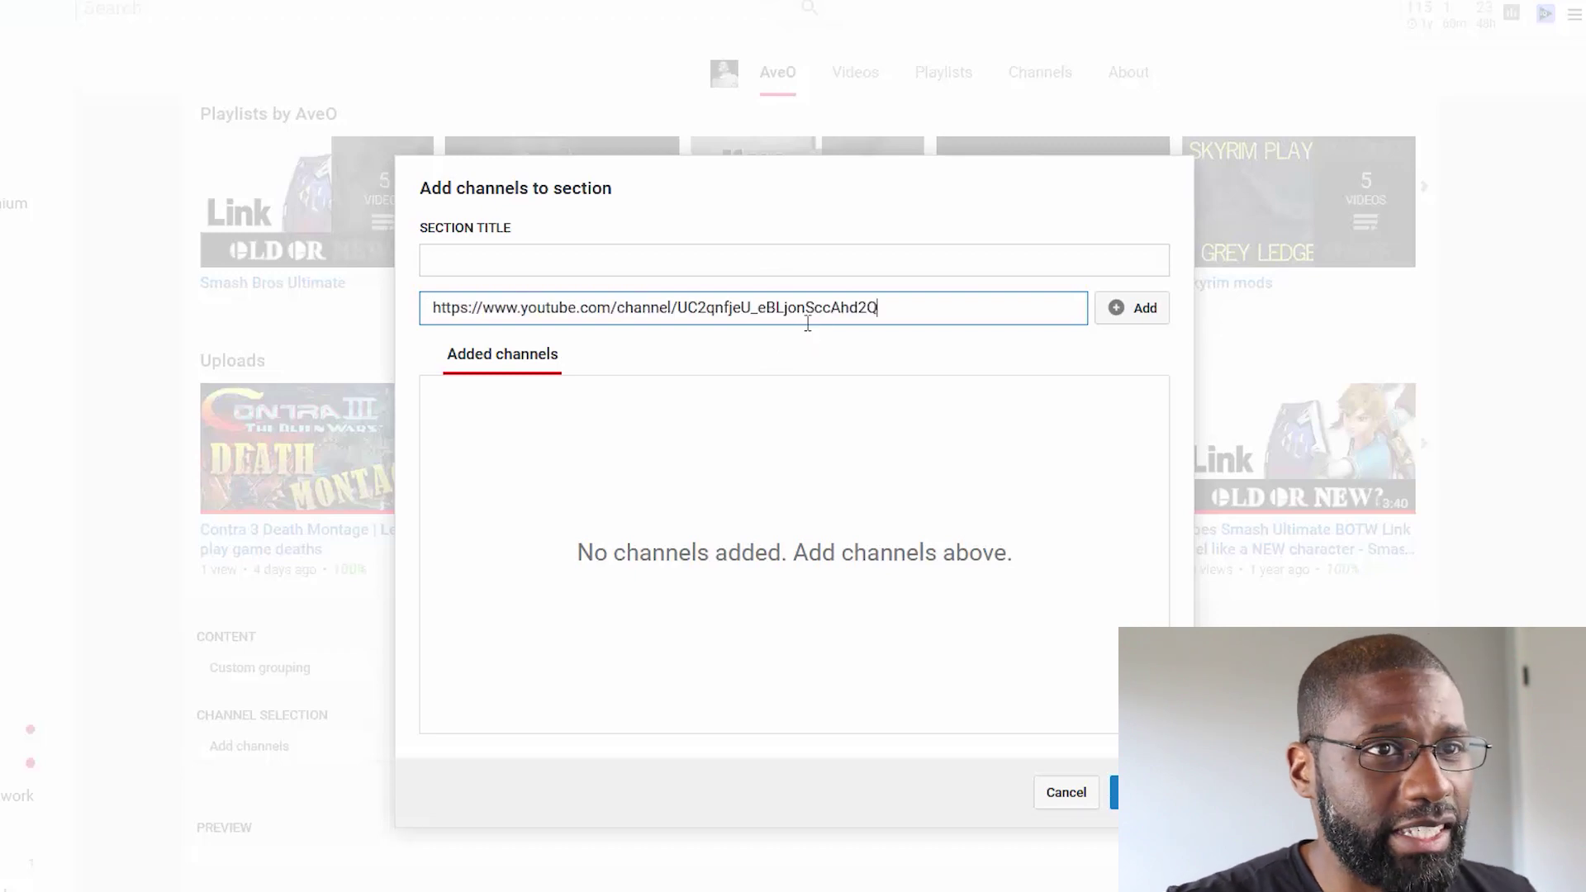
left_click(1141, 309)
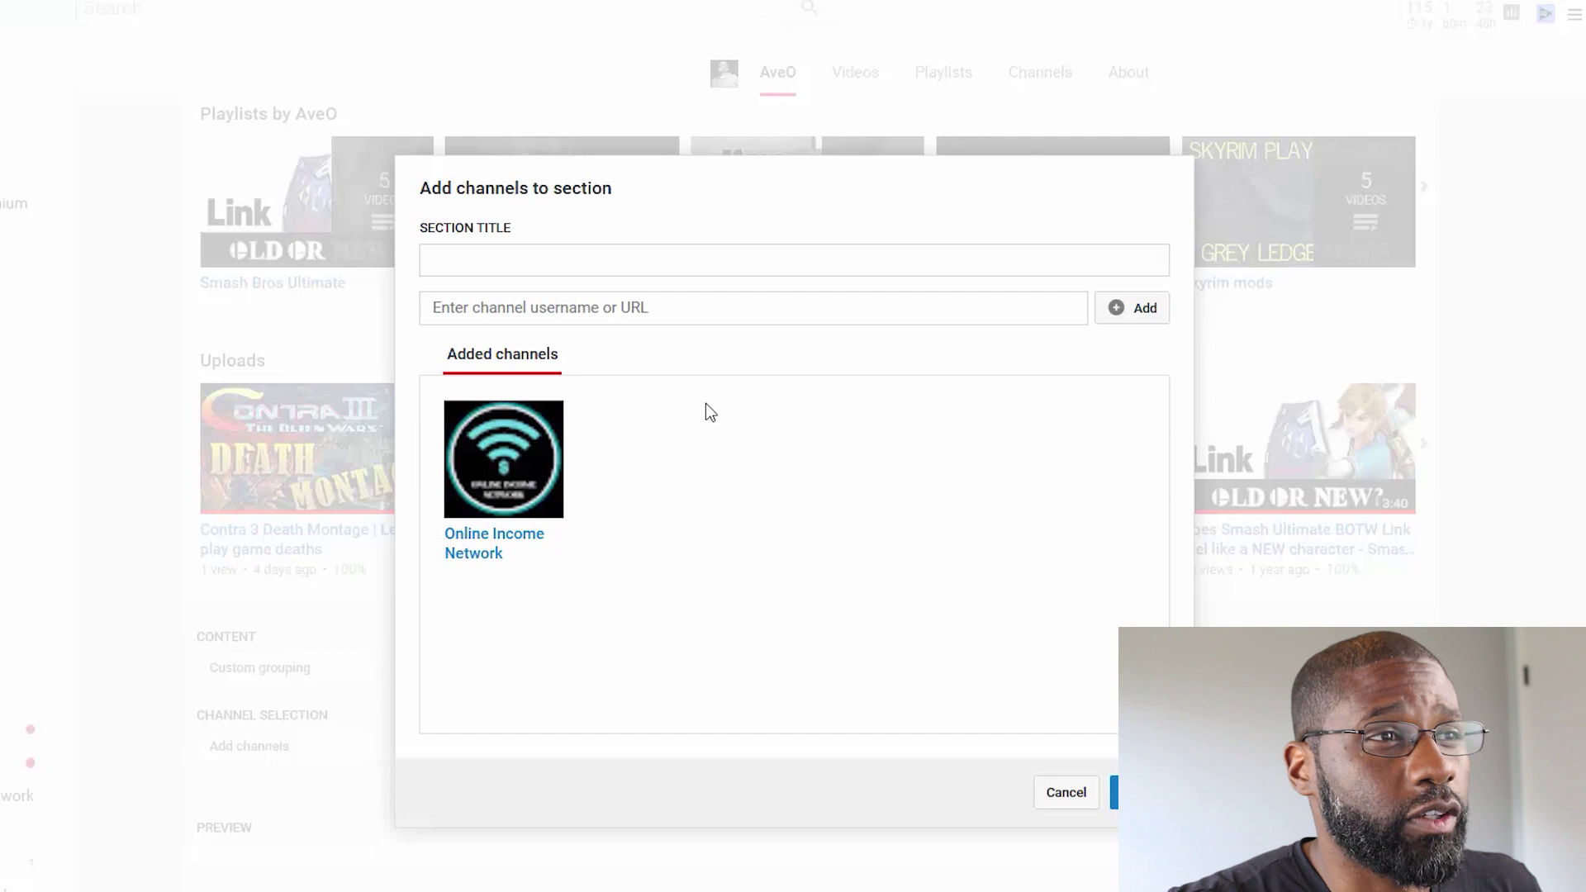
Step: Title the custom channel grouping "Subscribe to my other work" and confirm its channel selection
left_click(730, 259)
type("Subscribe")
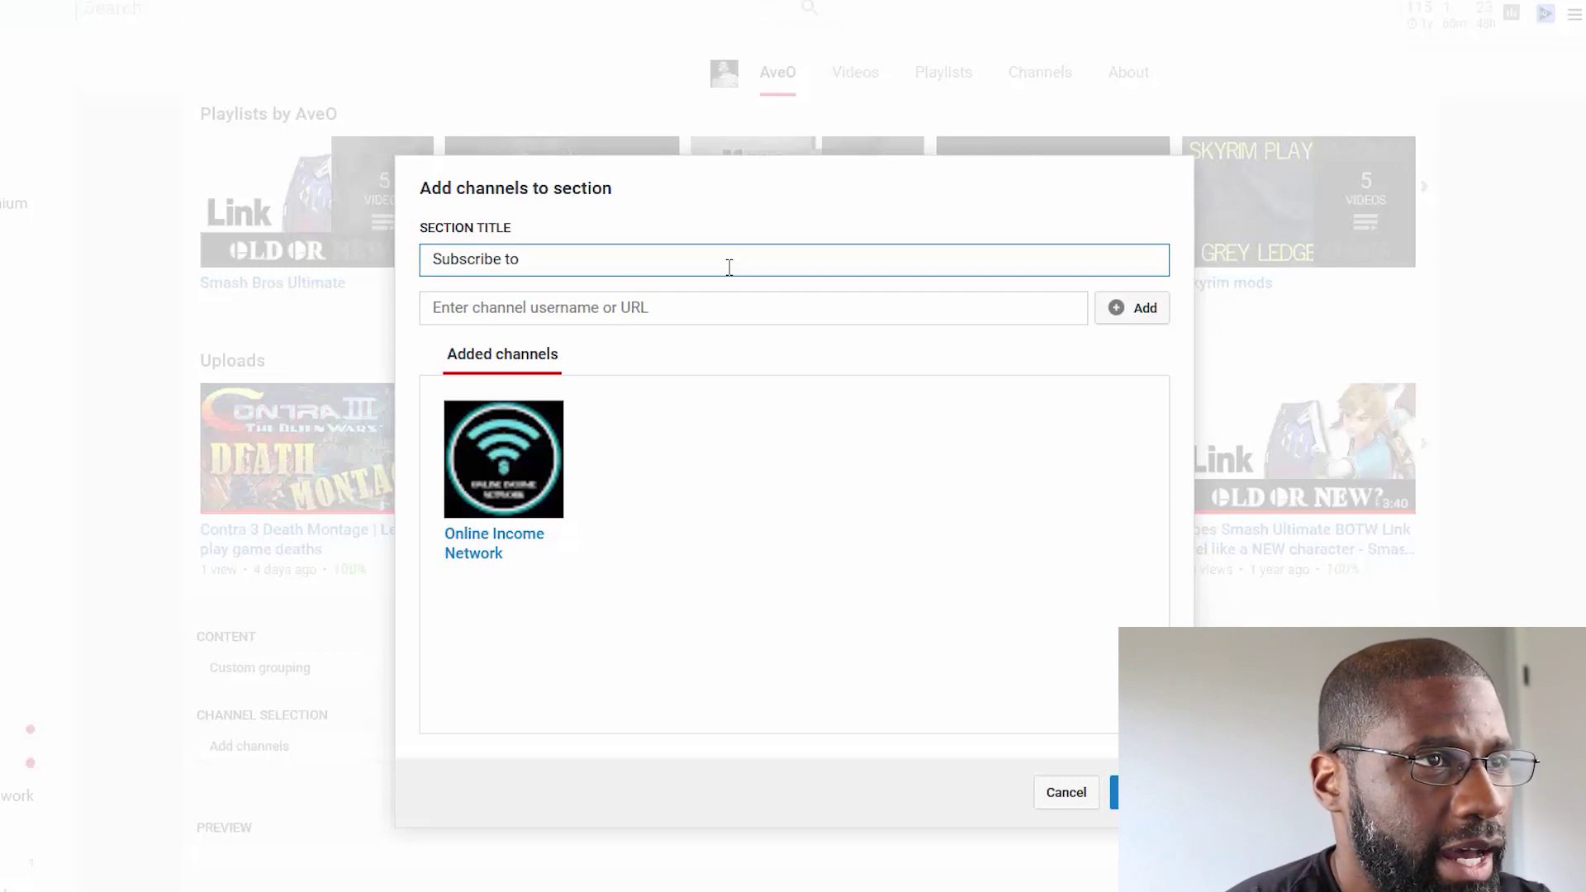
type("to my ")
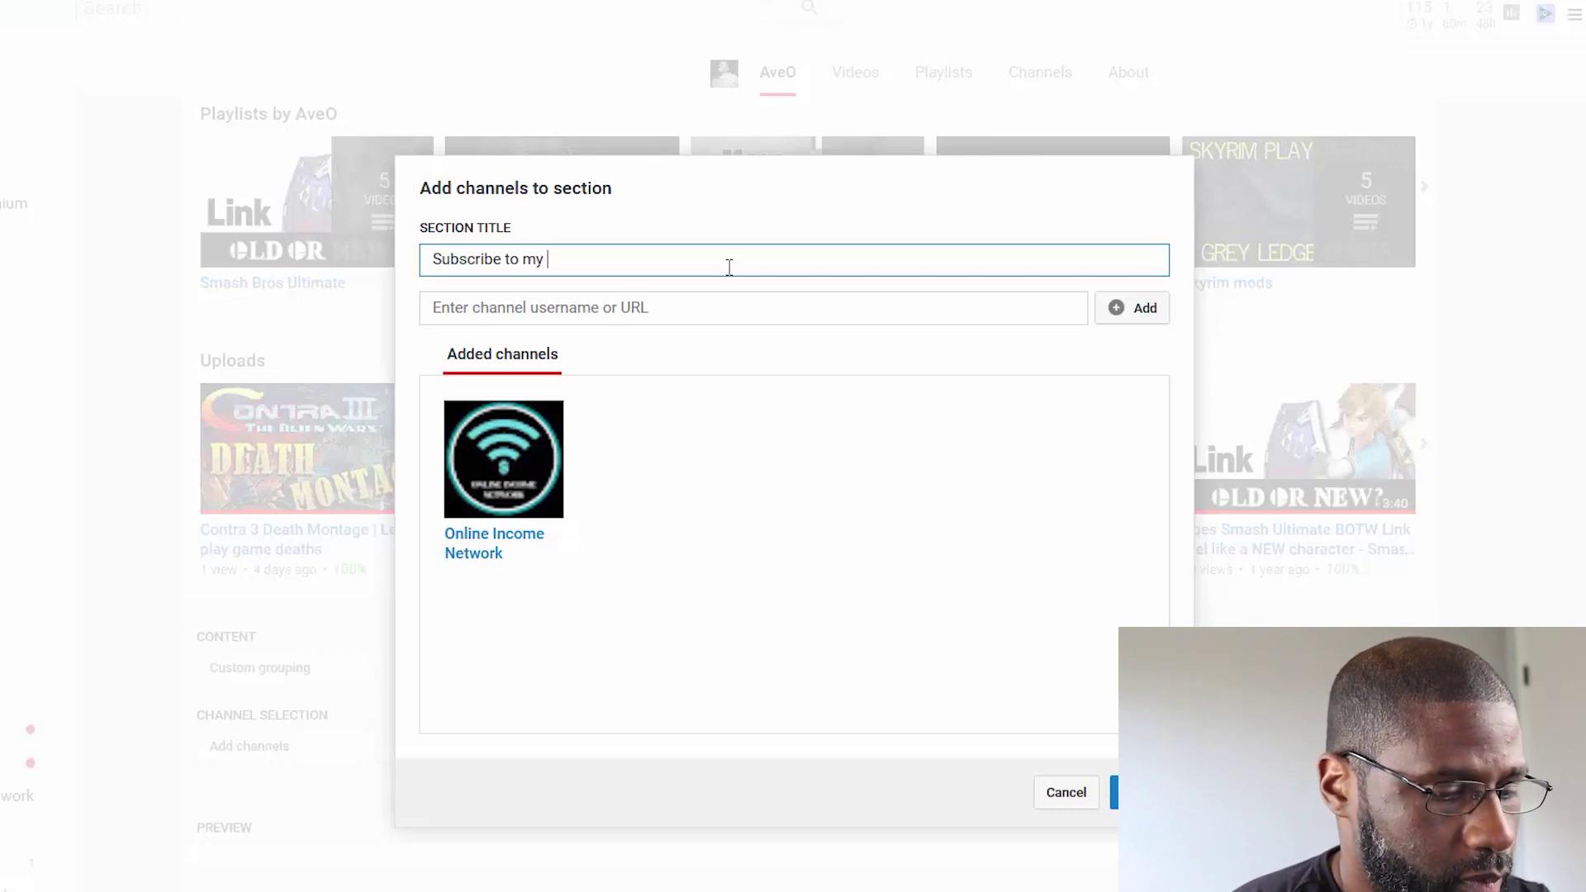
type("other ")
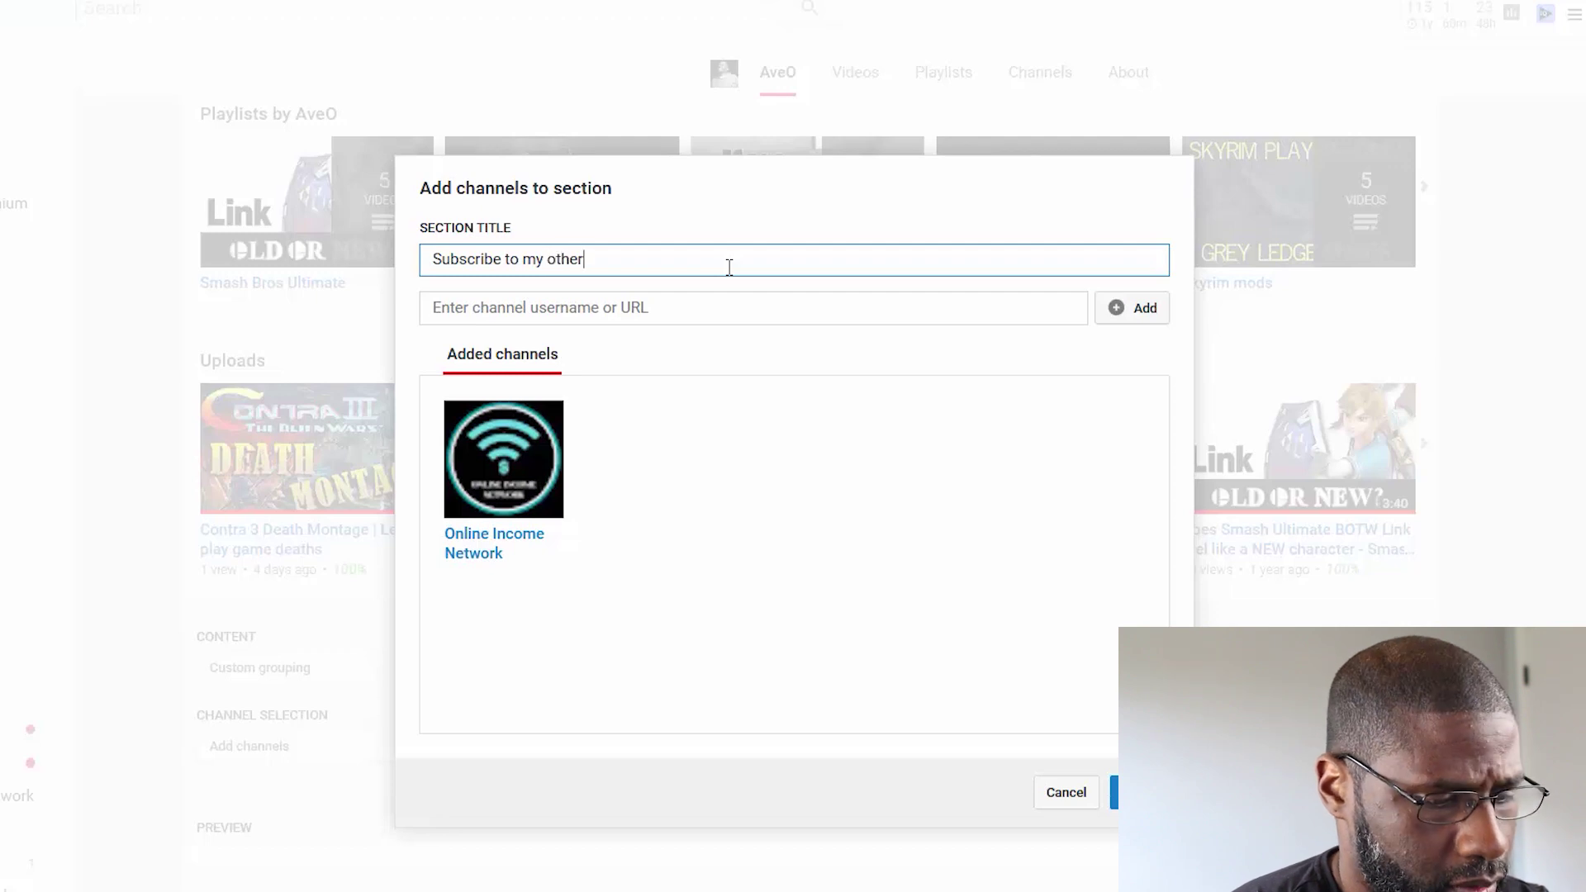
type("work")
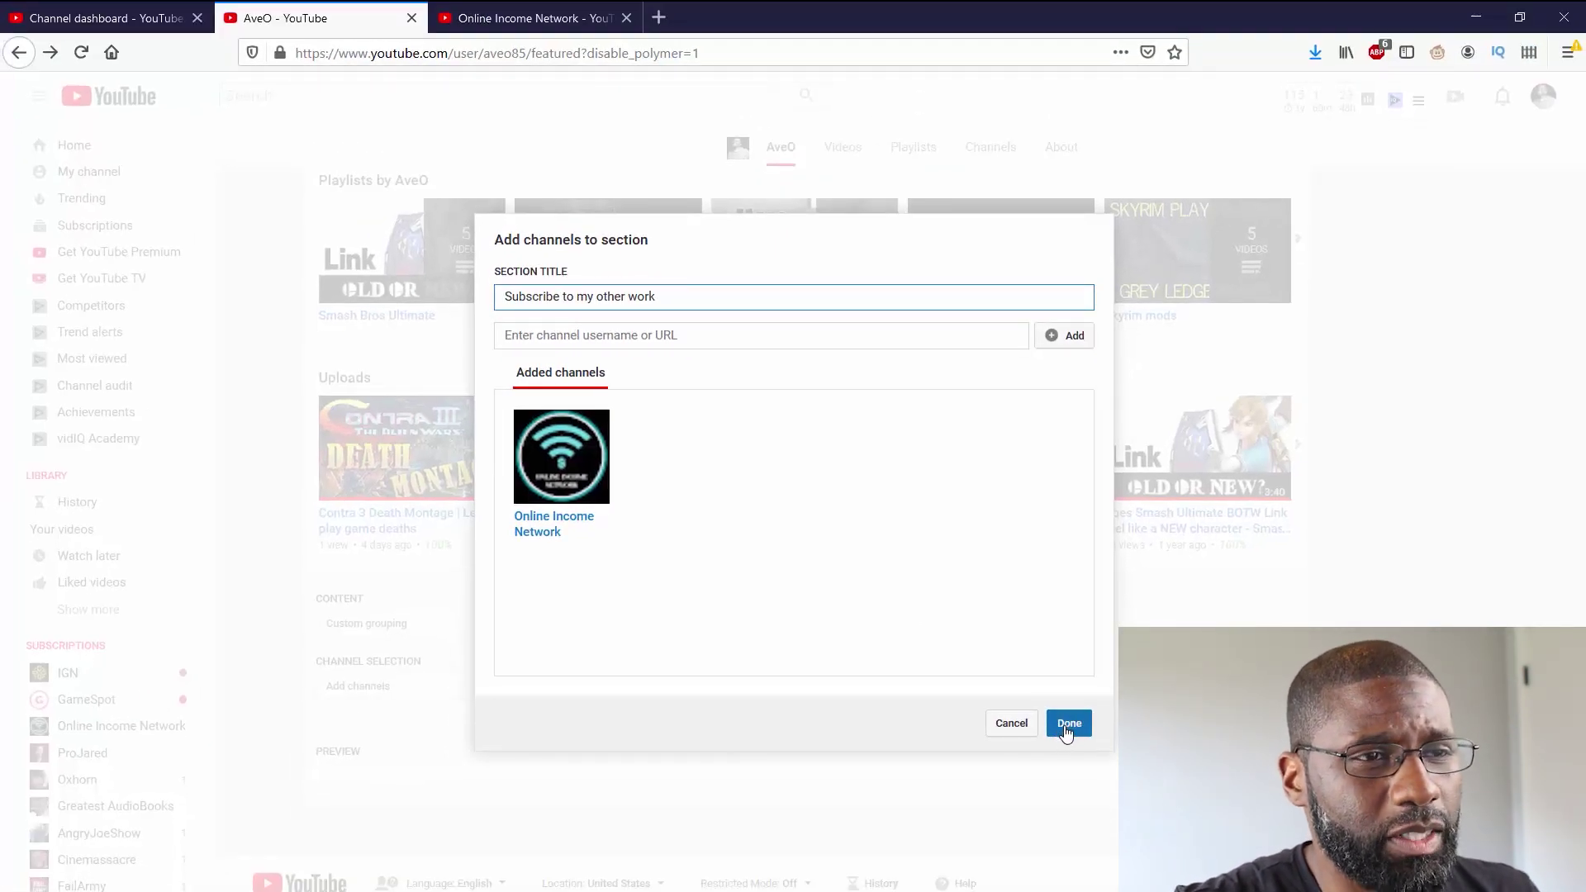
left_click(1067, 726)
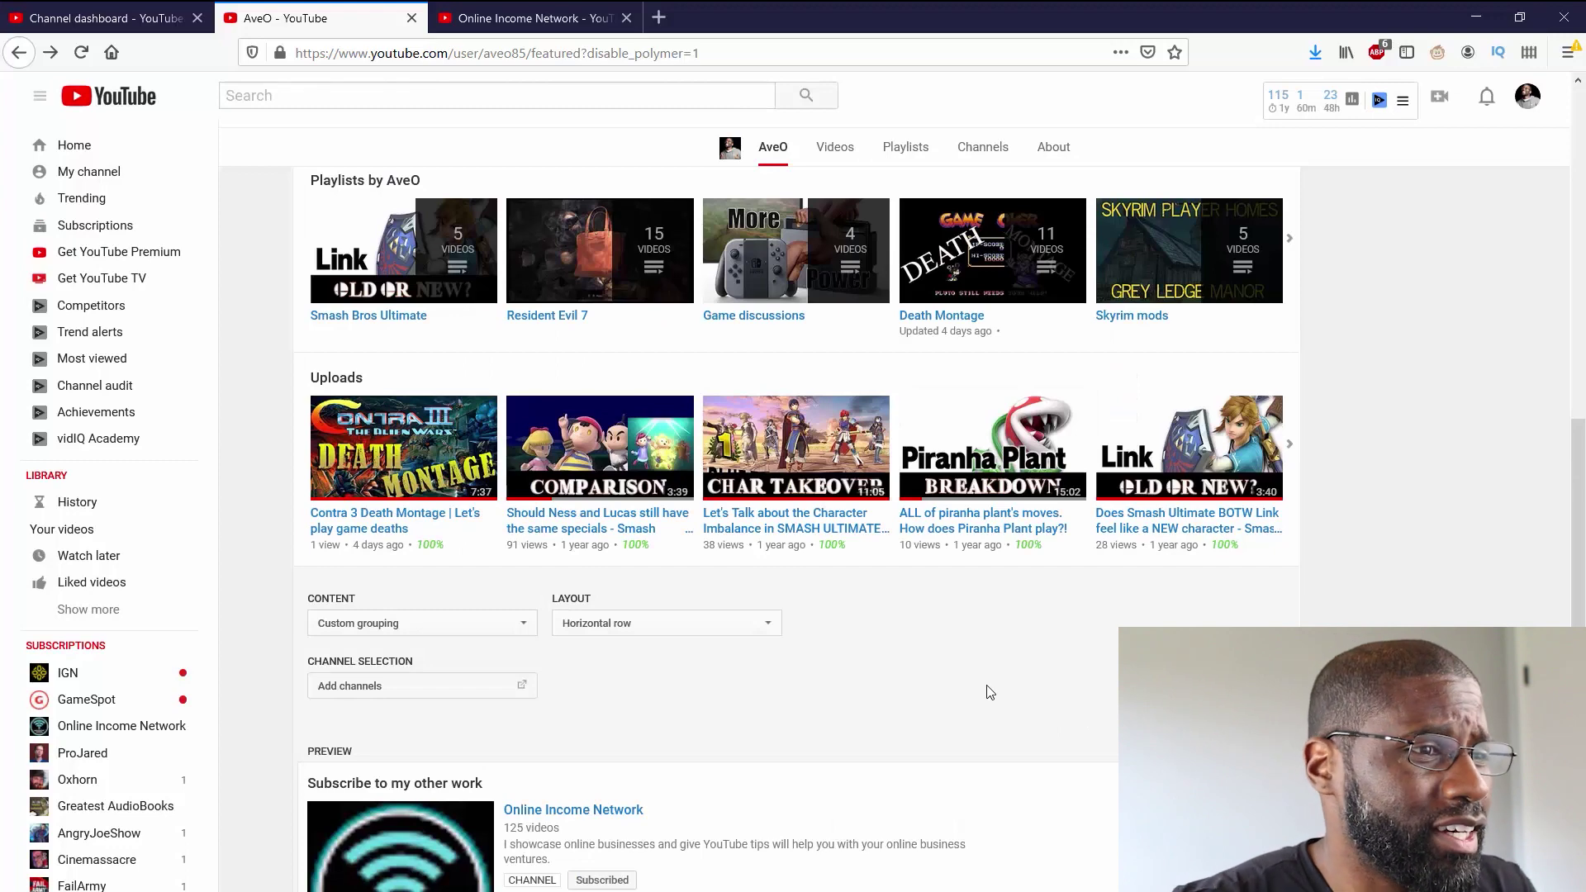
scroll(979, 695, "down", 4)
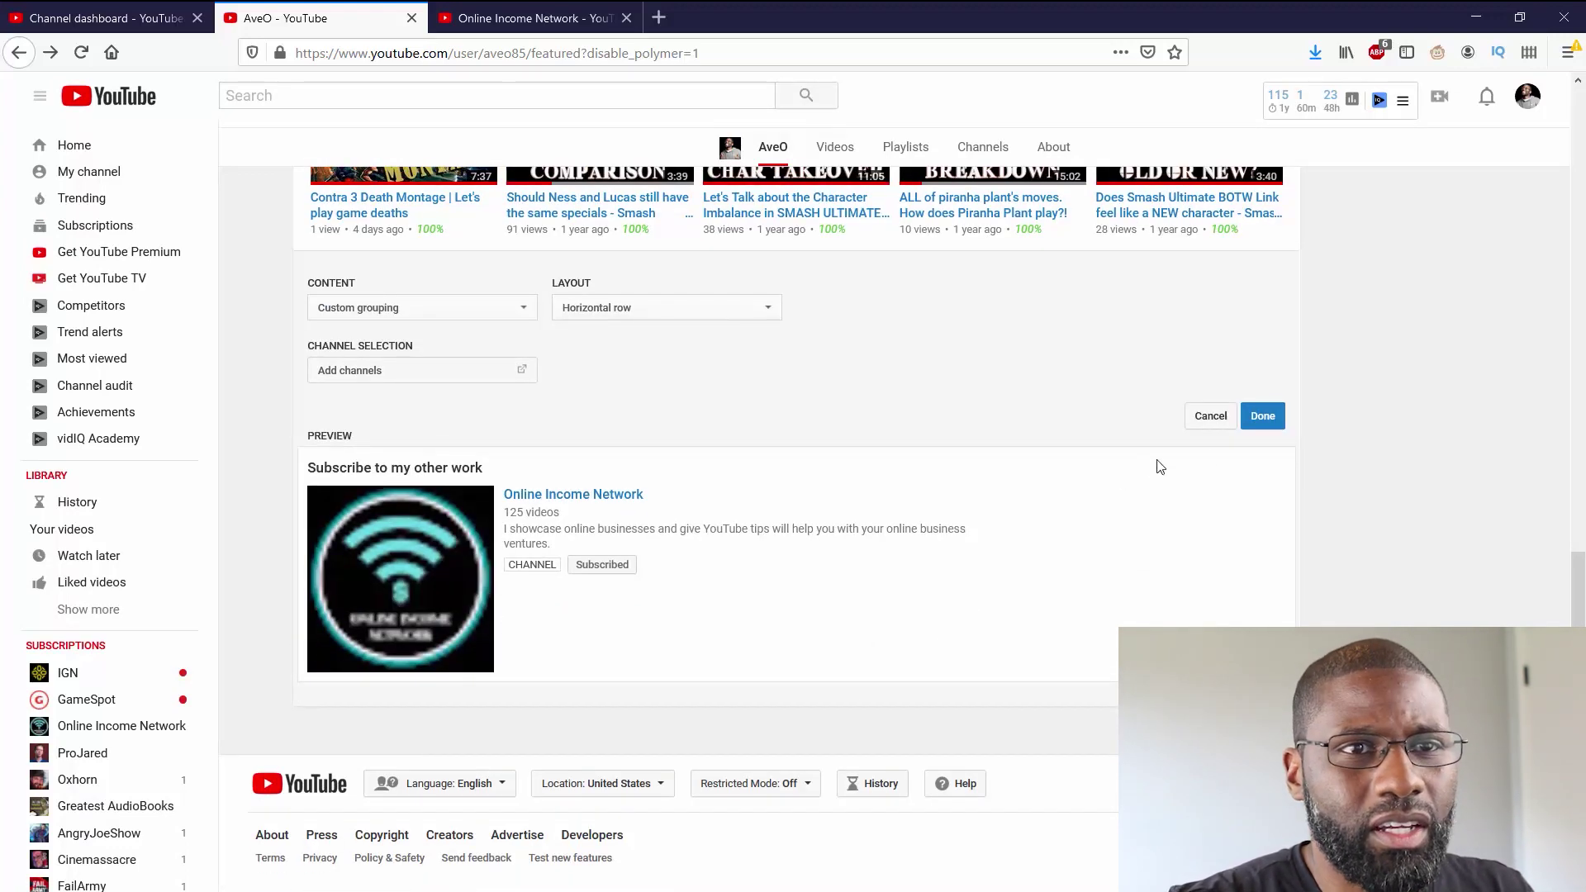
Step: Save the "Subscribe to my other work" section and move it above the Uploads and Playlists by AveO sections
left_click(1266, 426)
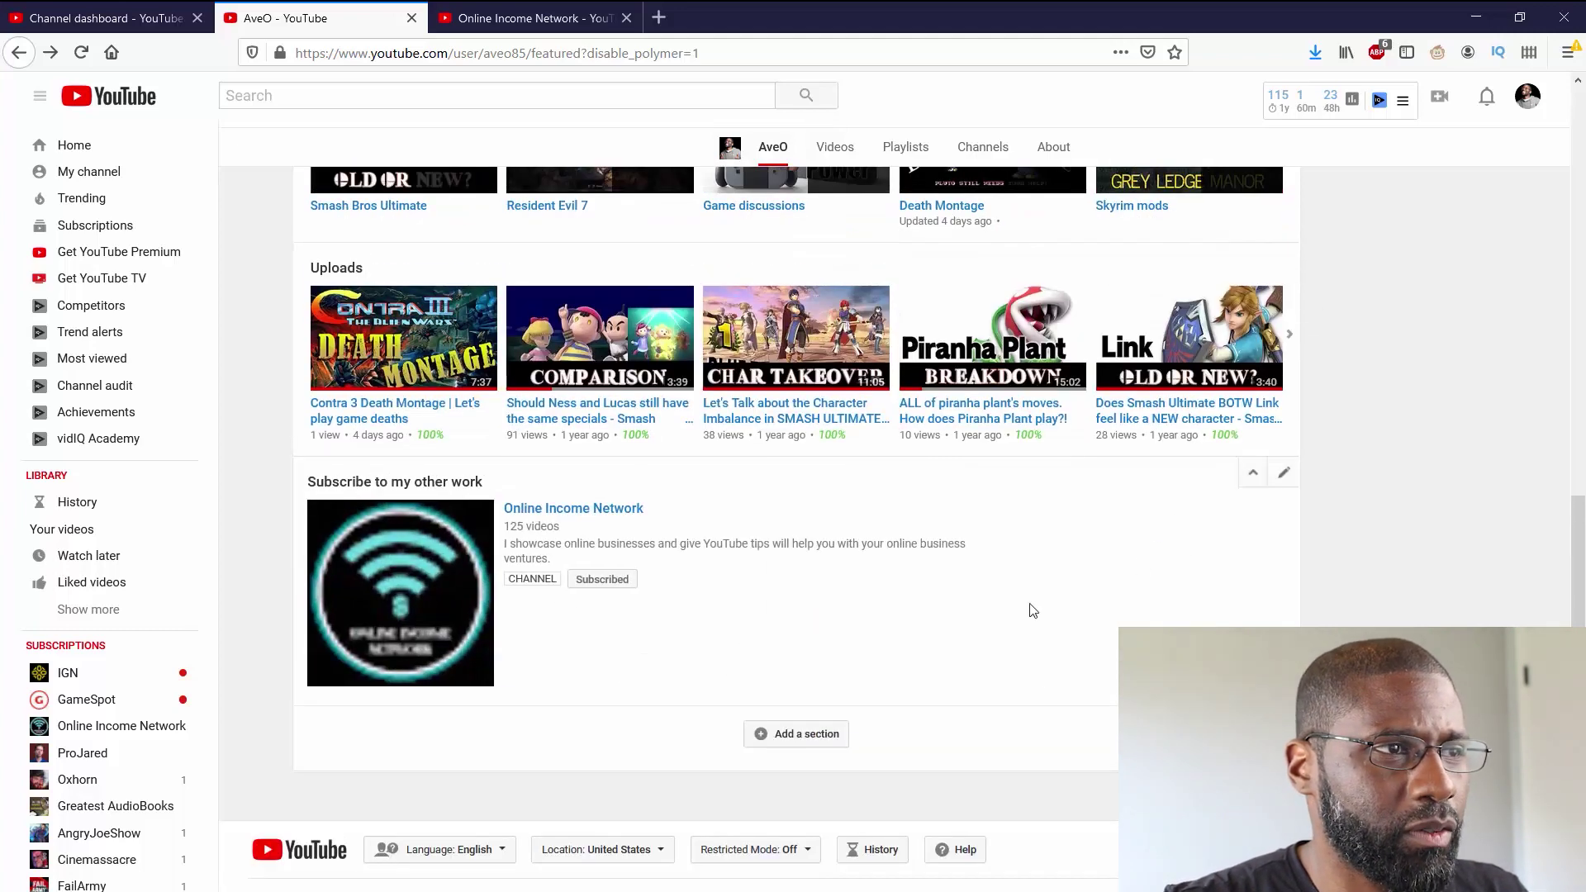
left_click(1253, 473)
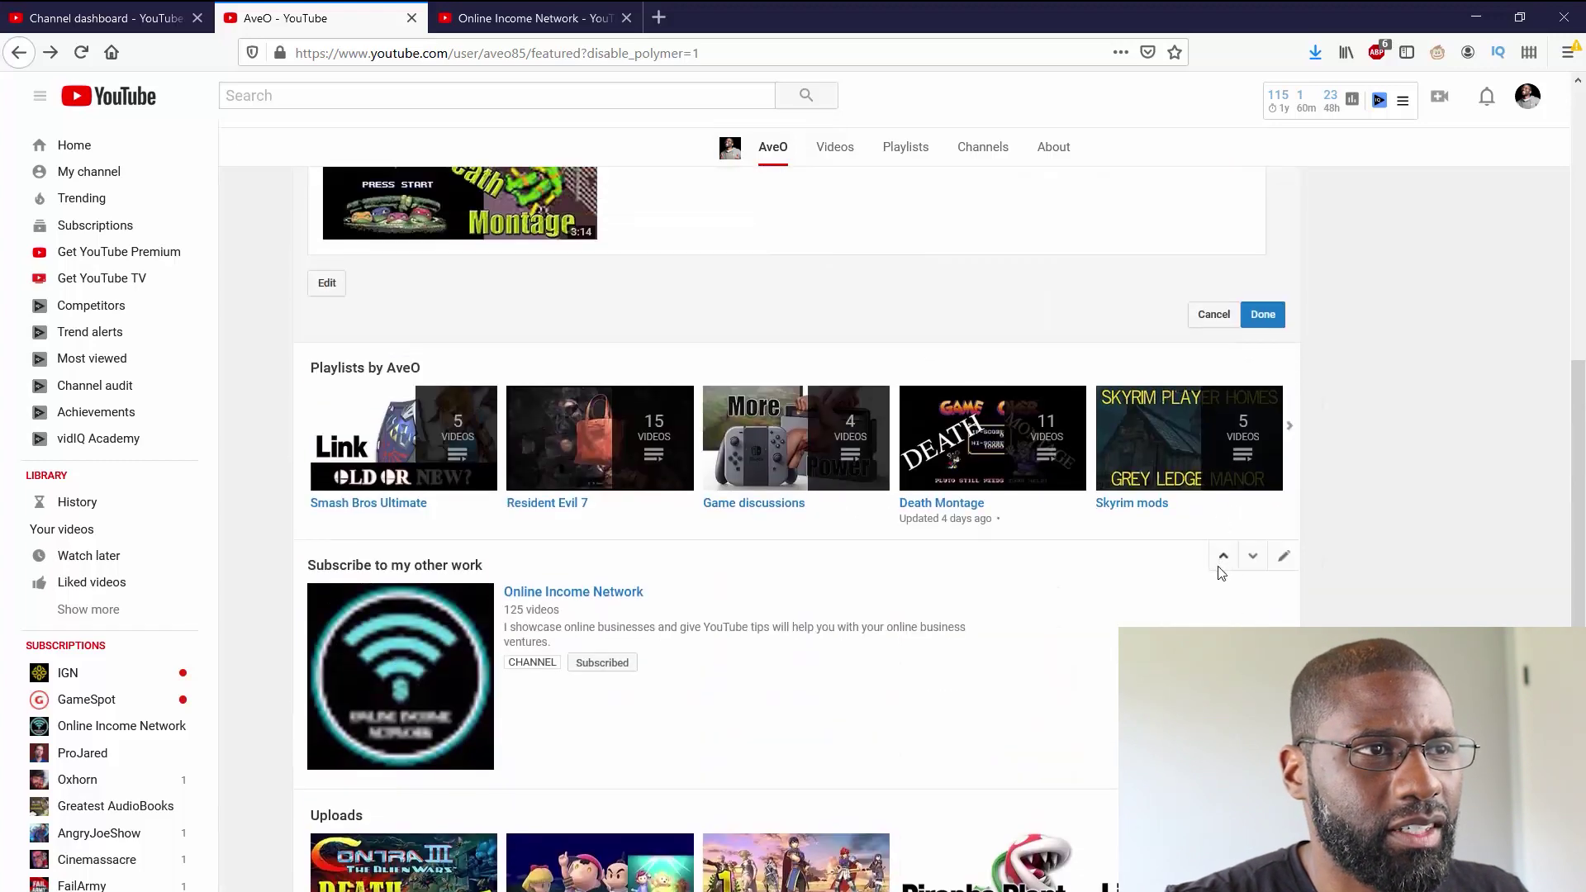
left_click(1223, 557)
scroll(1466, 556, "down", 5)
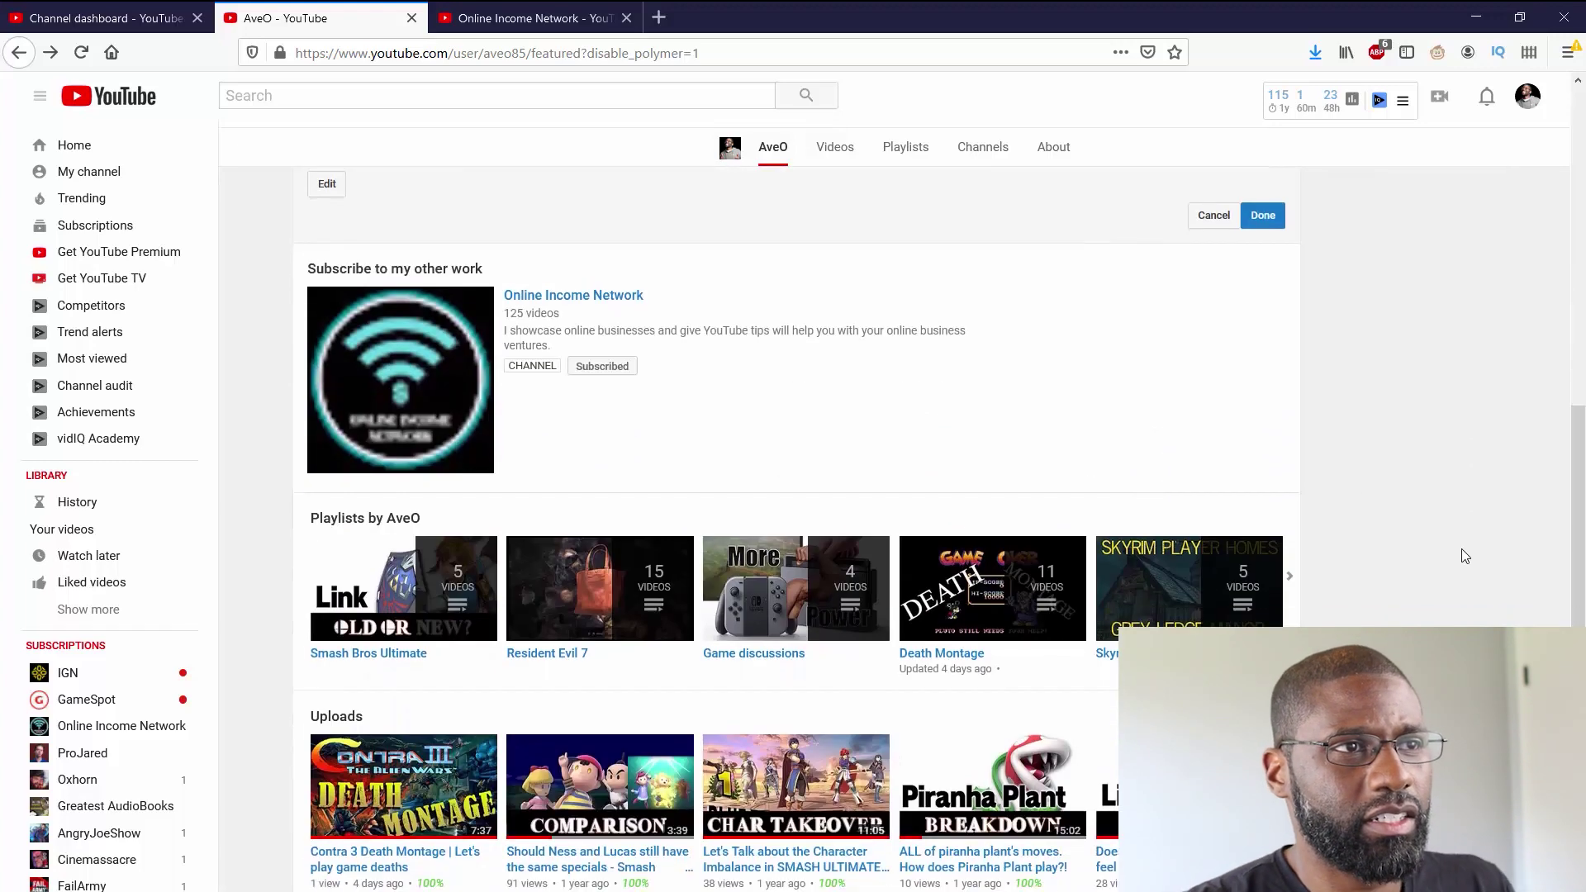
scroll(1466, 556, "up", 1)
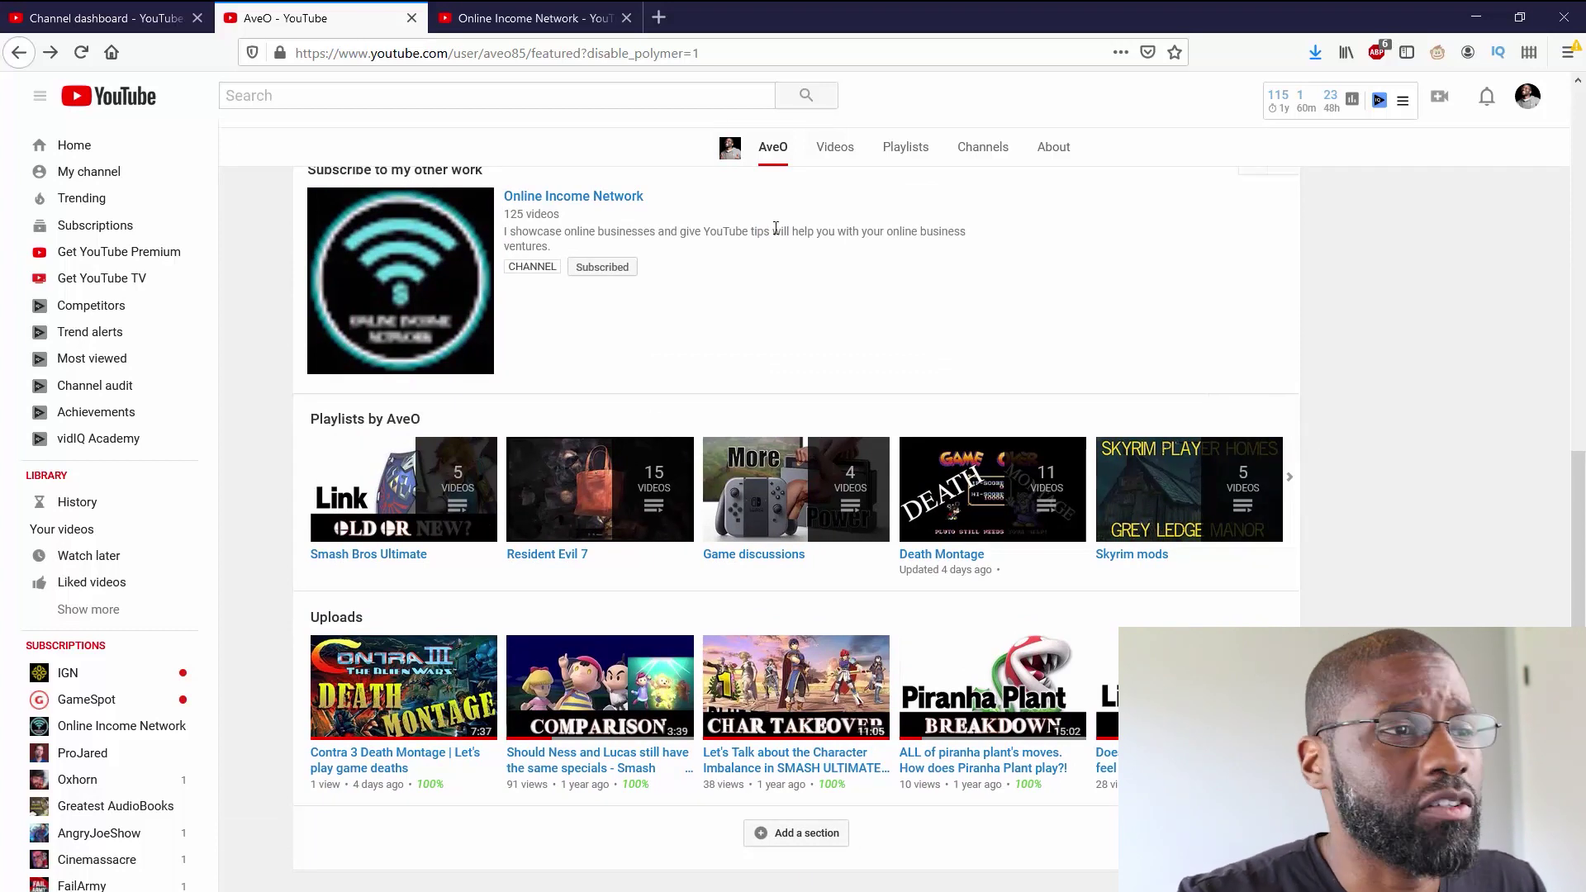
scroll(578, 429, "down", 3)
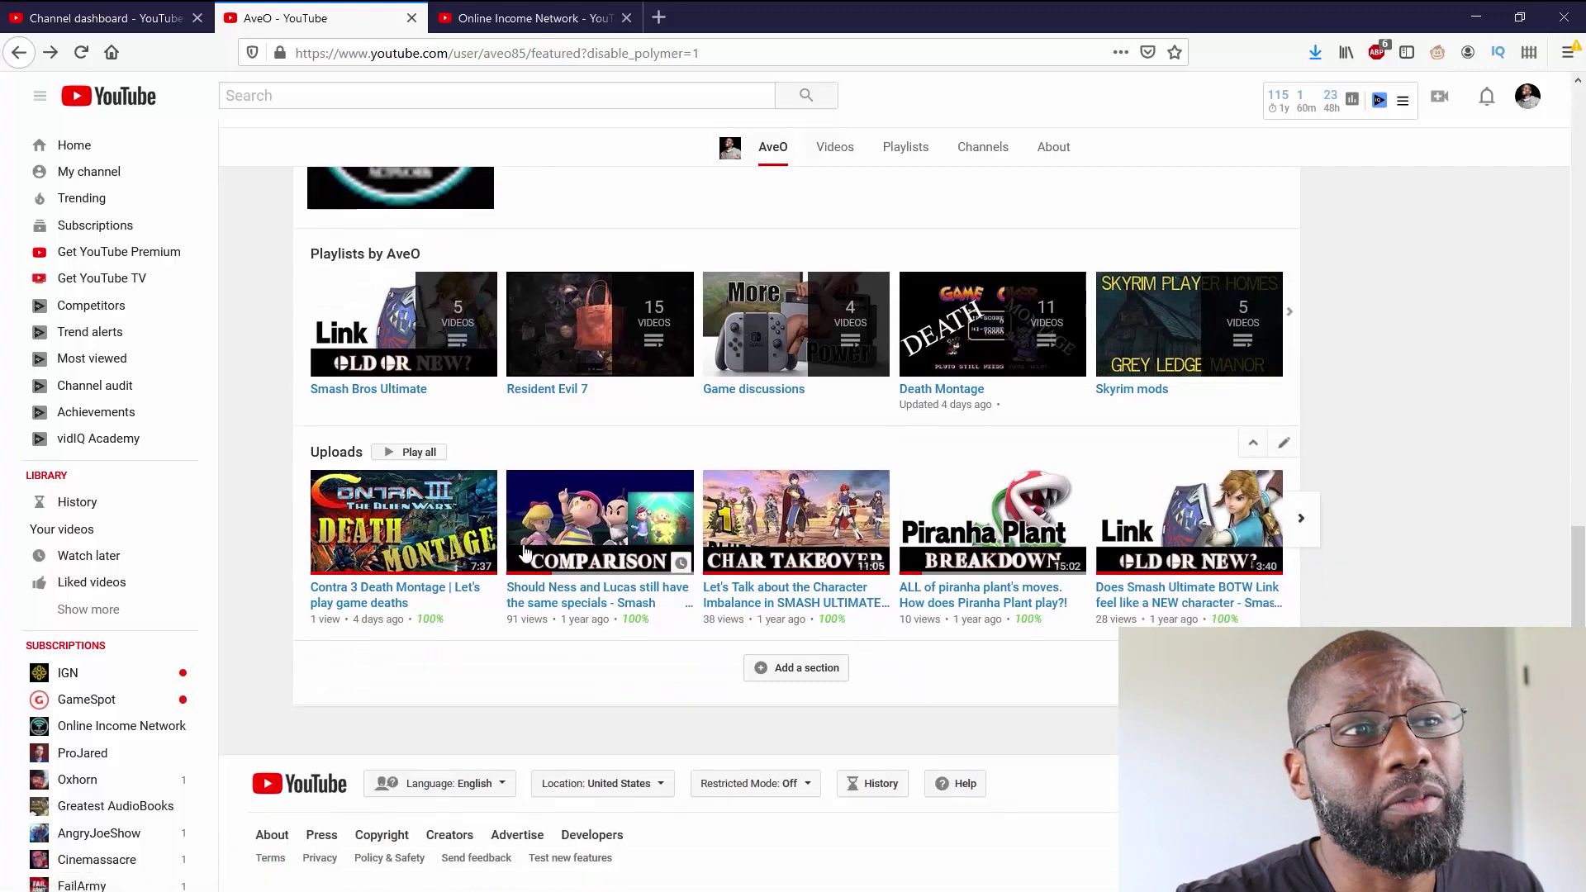
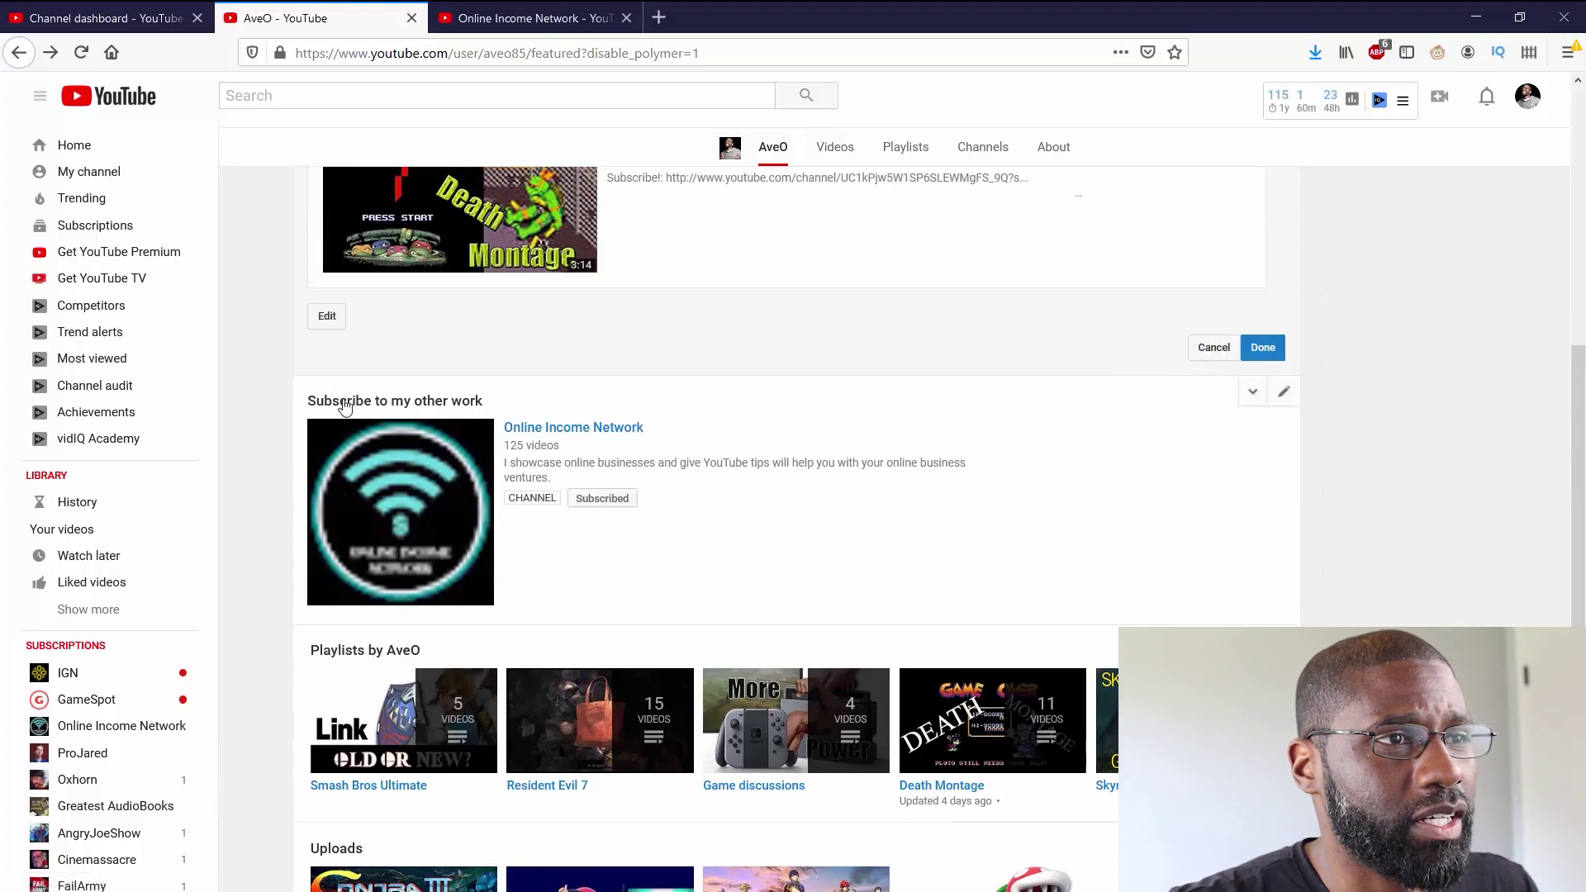
Step: Add another section below Uploads with the content type Past live streams
scroll(1074, 442, "down", 5)
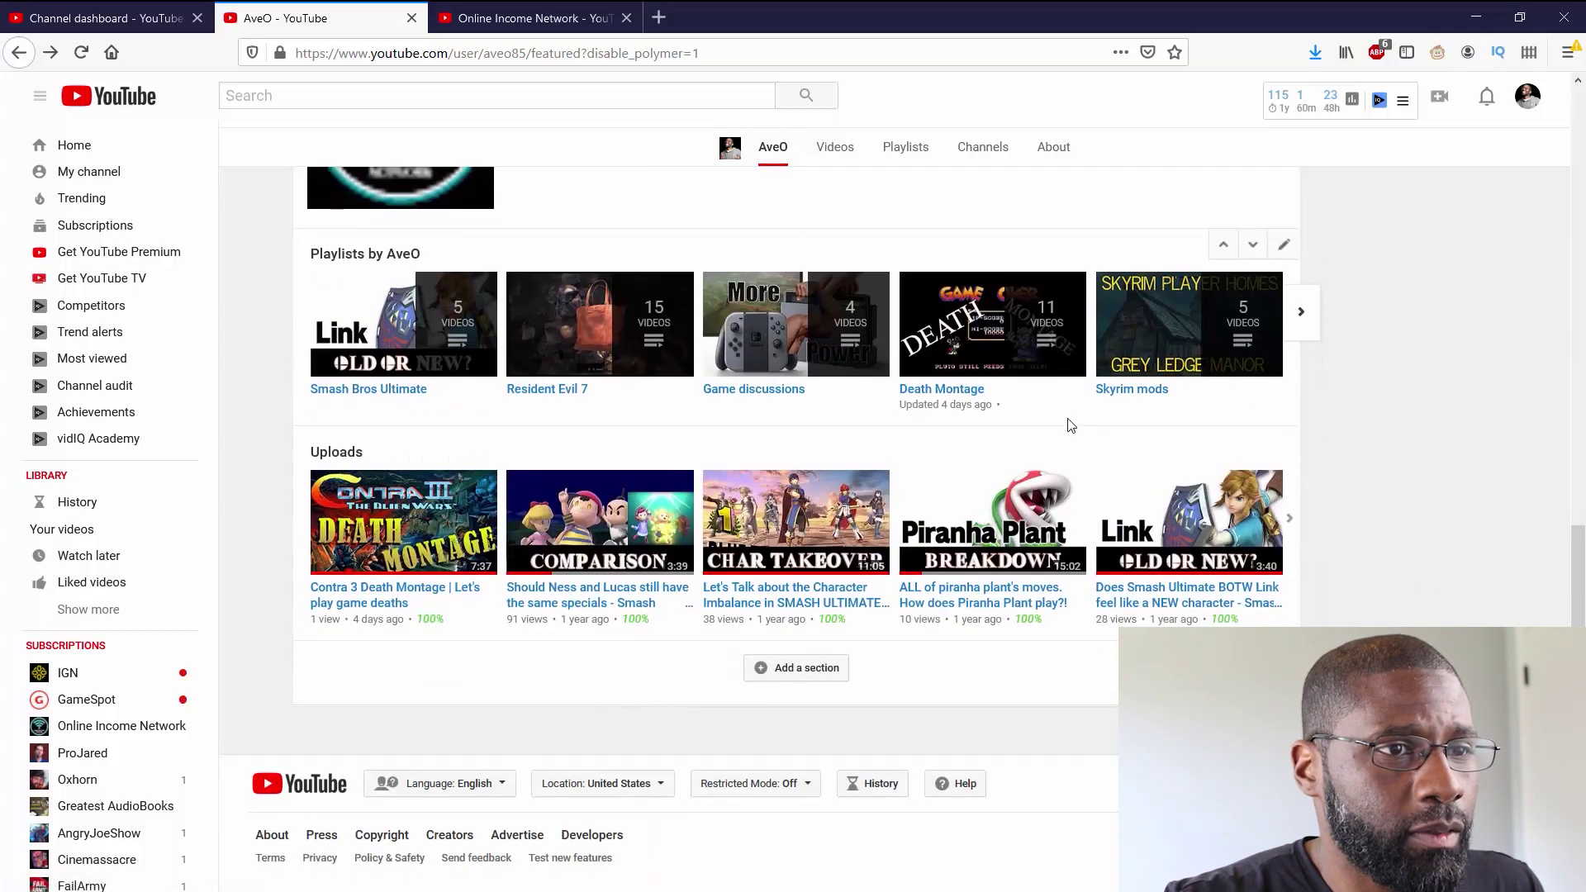
left_click(805, 670)
scroll(702, 694, "down", 1)
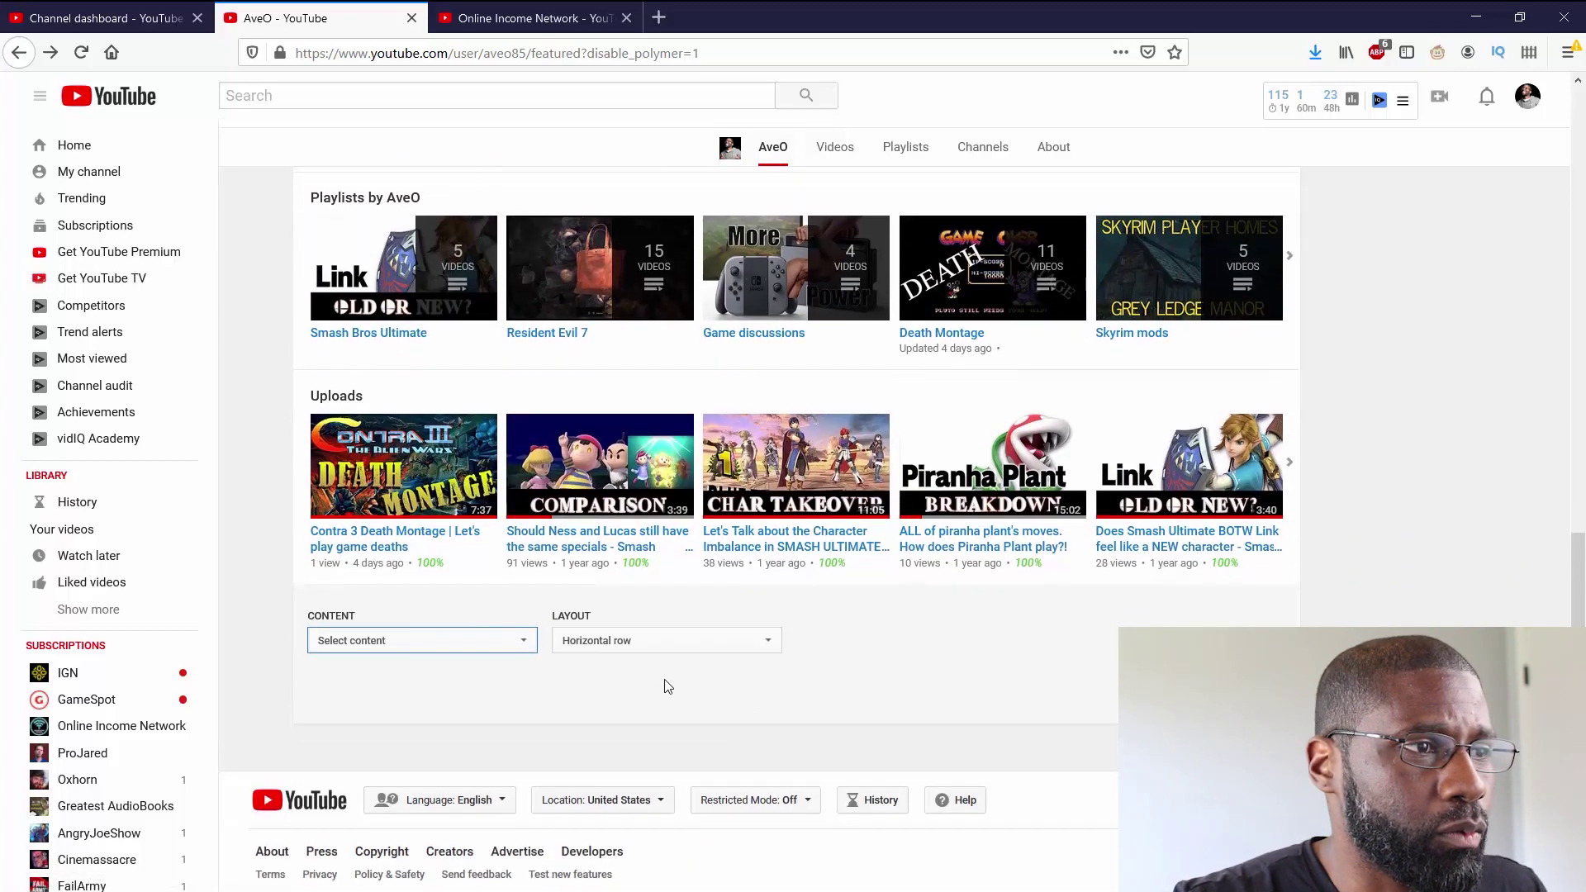
left_click(444, 628)
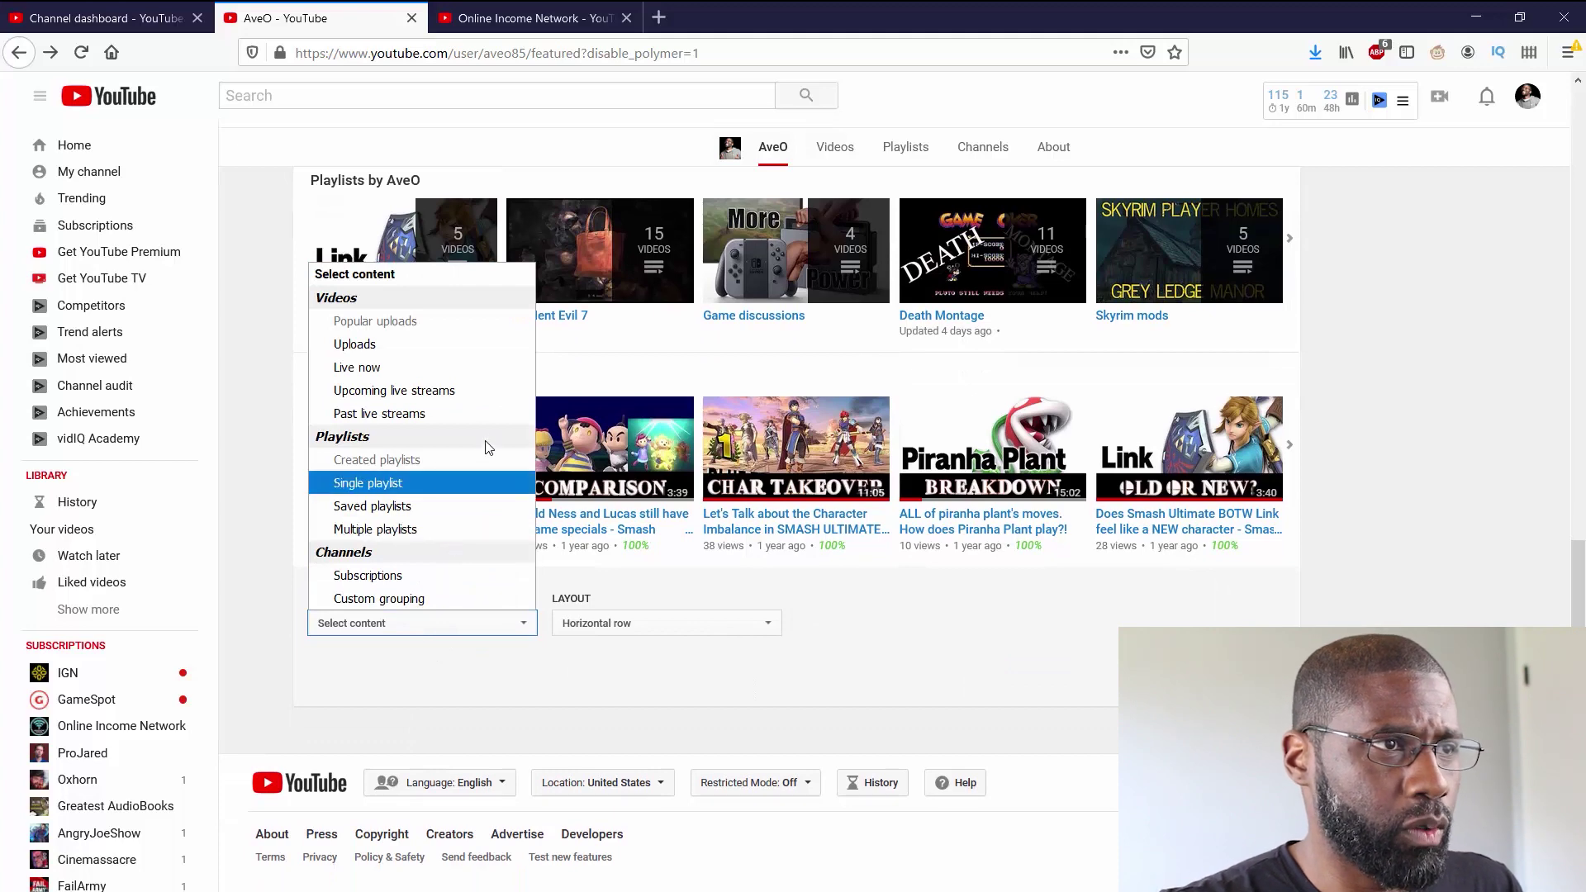
left_click(494, 416)
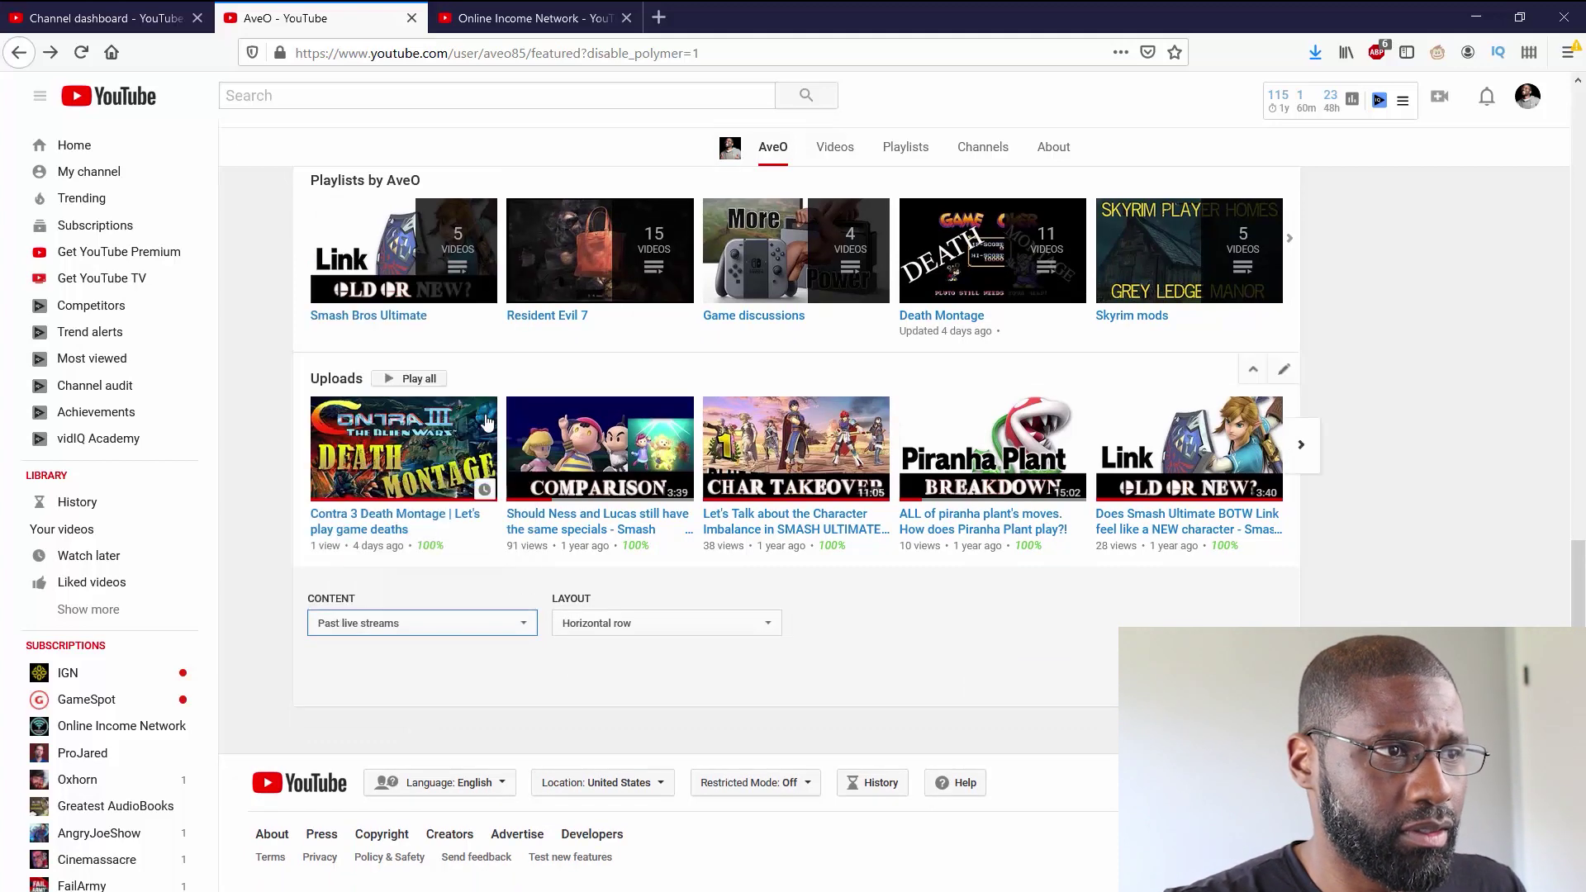
scroll(793, 690, "down", 5)
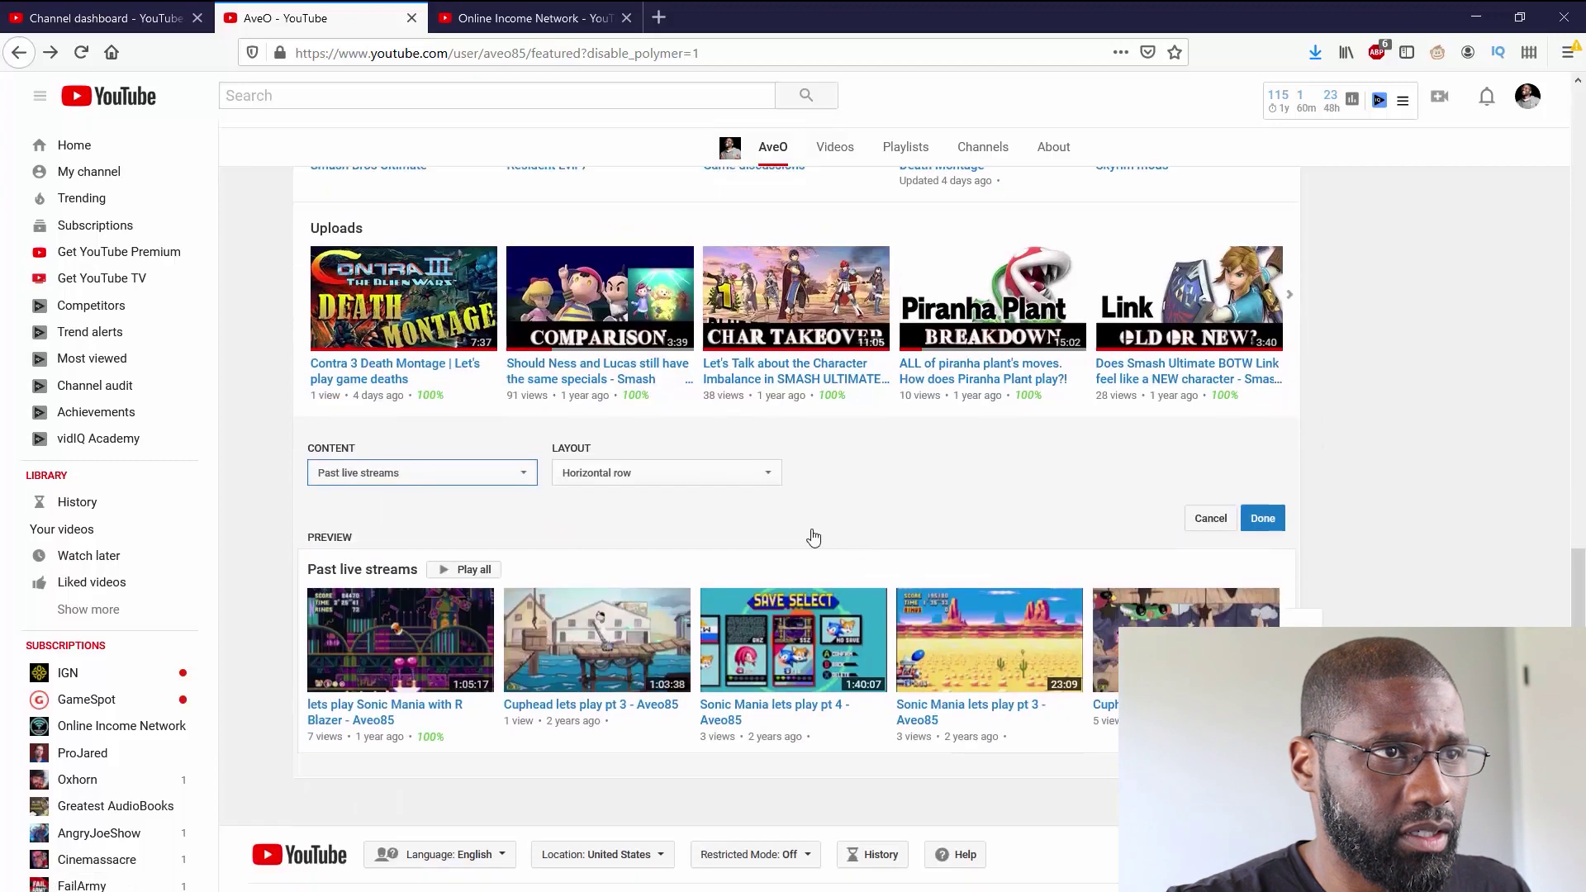
Step: Set the Past live streams section's layout to Vertical list and save the section
left_click(704, 404)
left_click(699, 421)
key("Down")
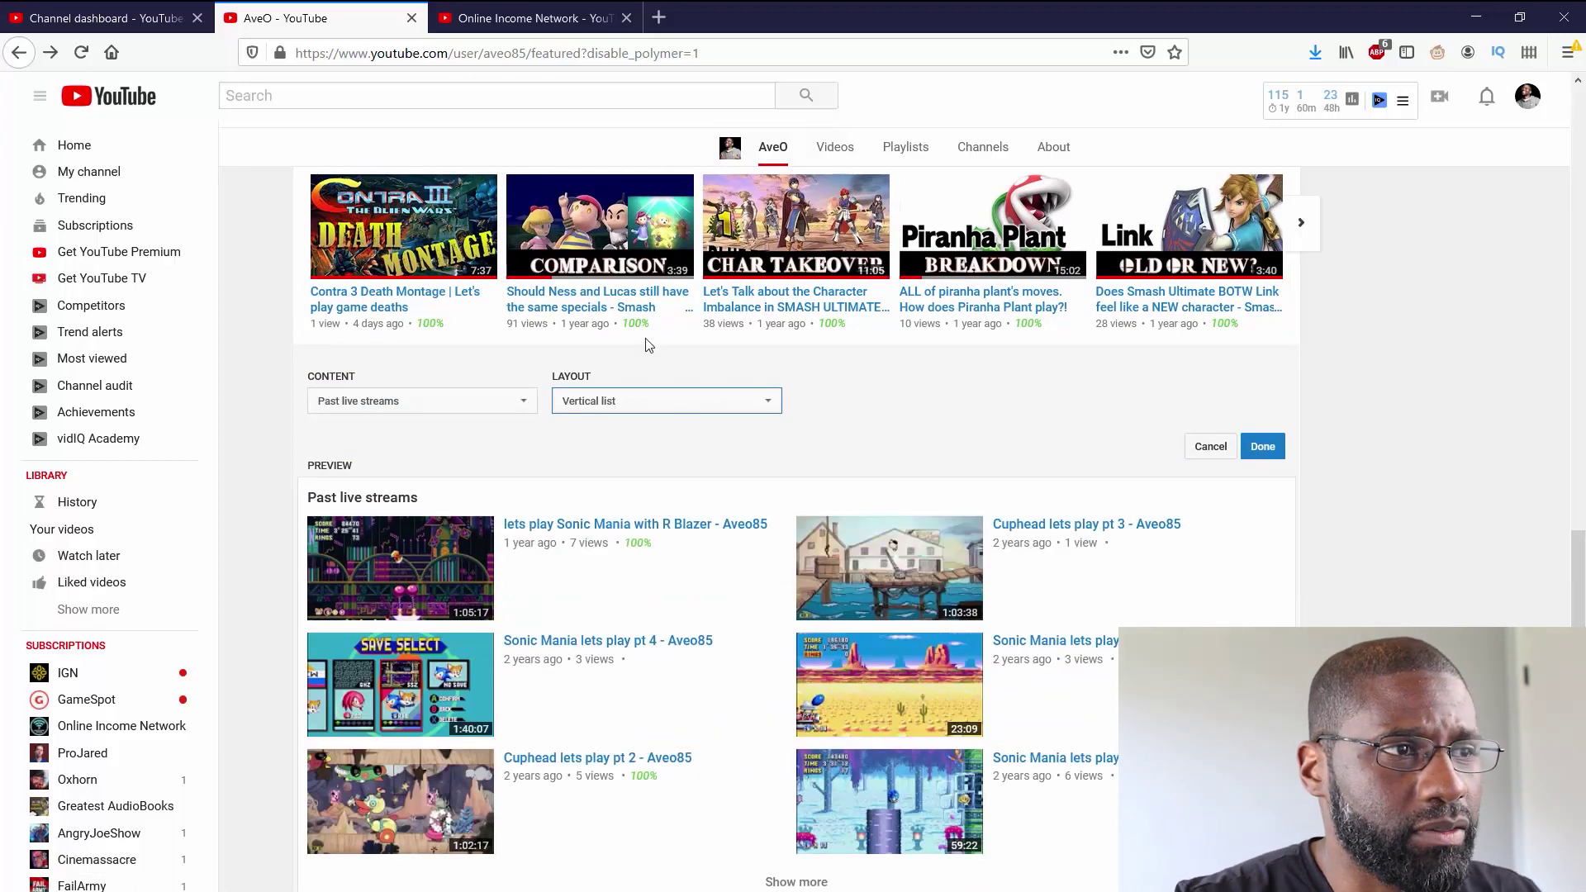
scroll(1109, 366, "down", 2)
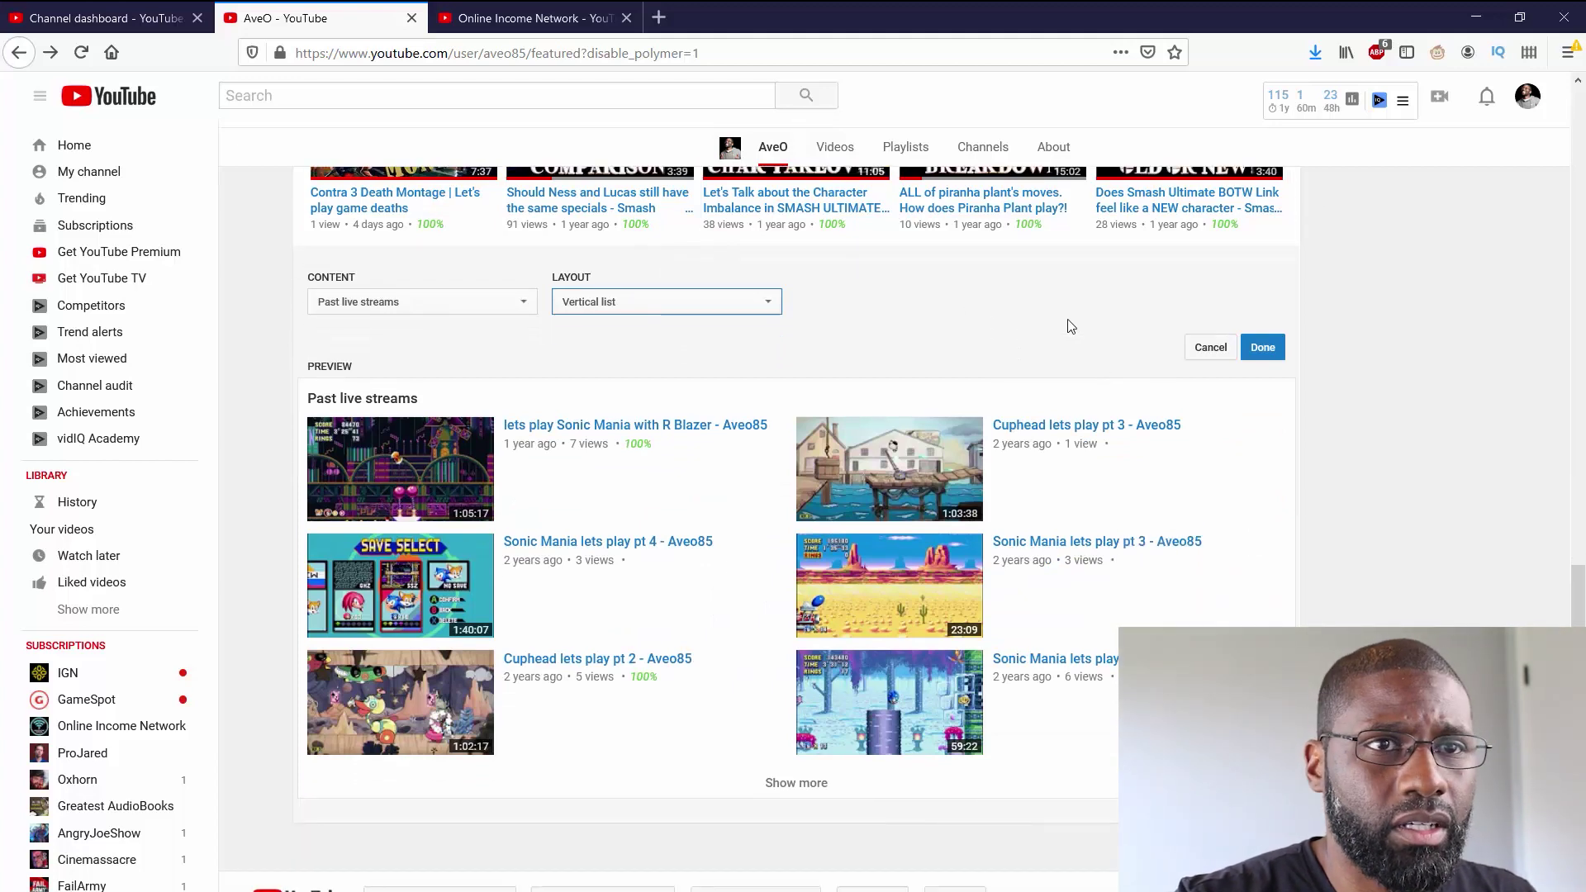
left_click(1272, 352)
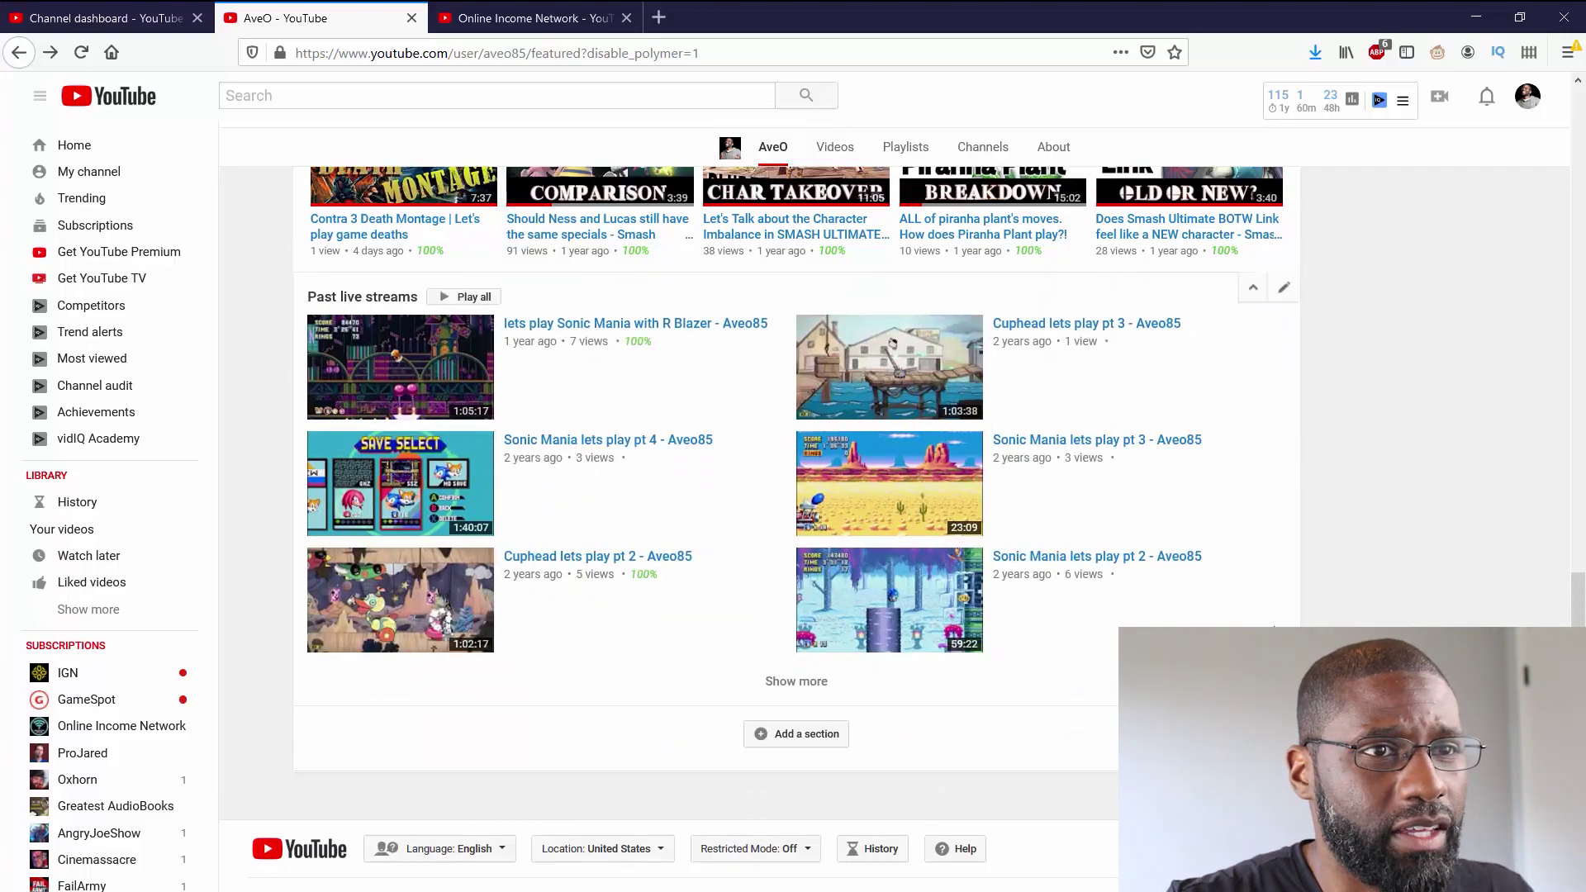
scroll(794, 529, "up", 5)
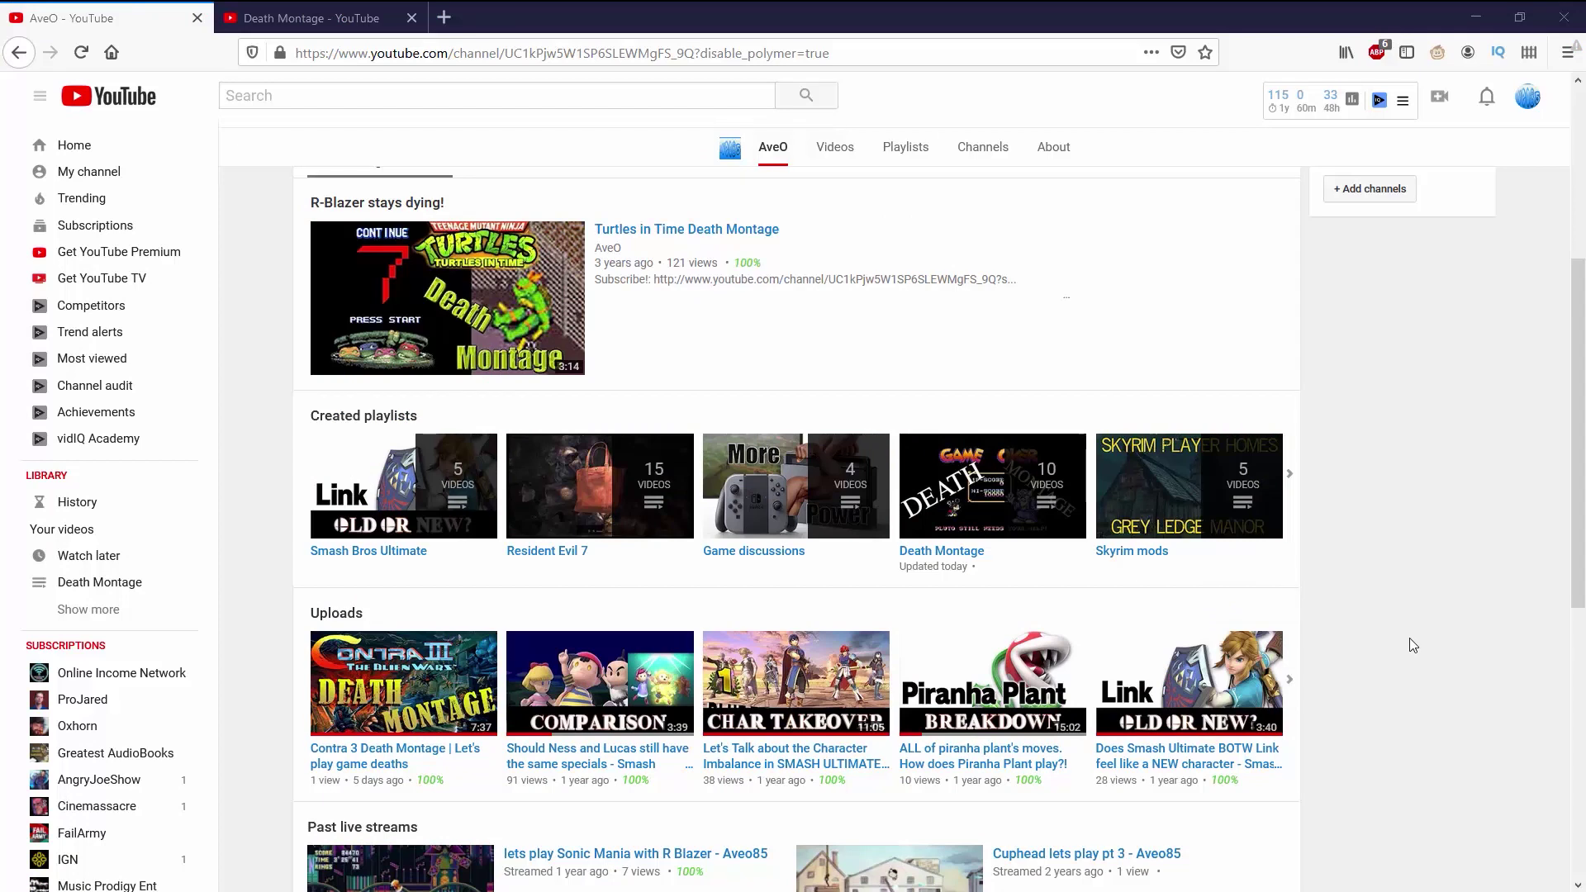
Step: Add a new section below Past live streams with the content type Multiple playlists
scroll(1413, 645, "down", 1)
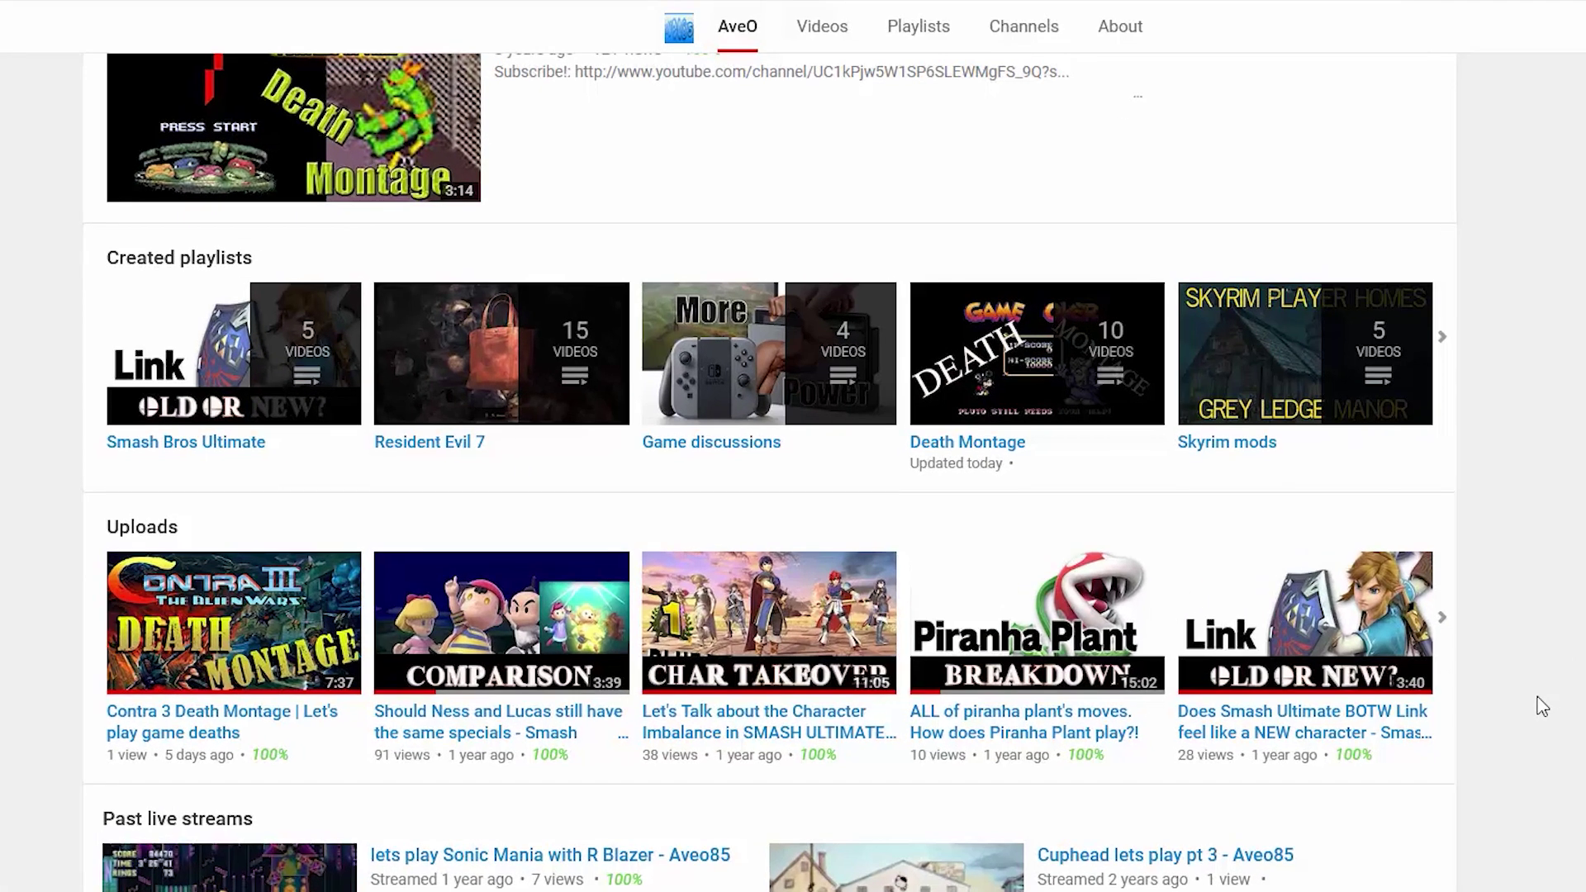
scroll(1537, 704, "down", 6)
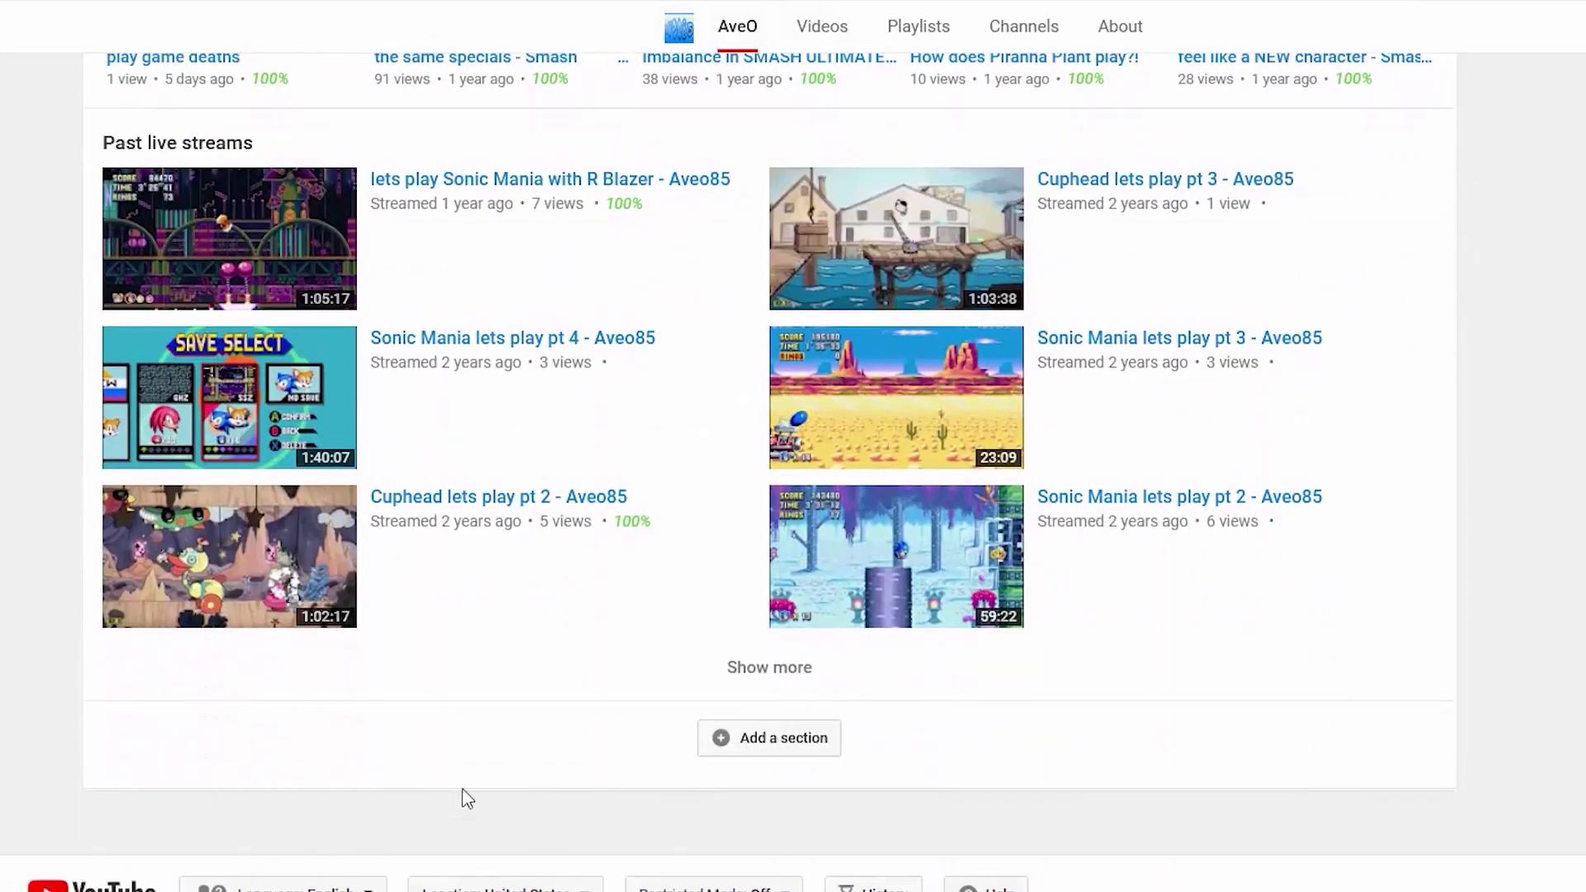
left_click(806, 743)
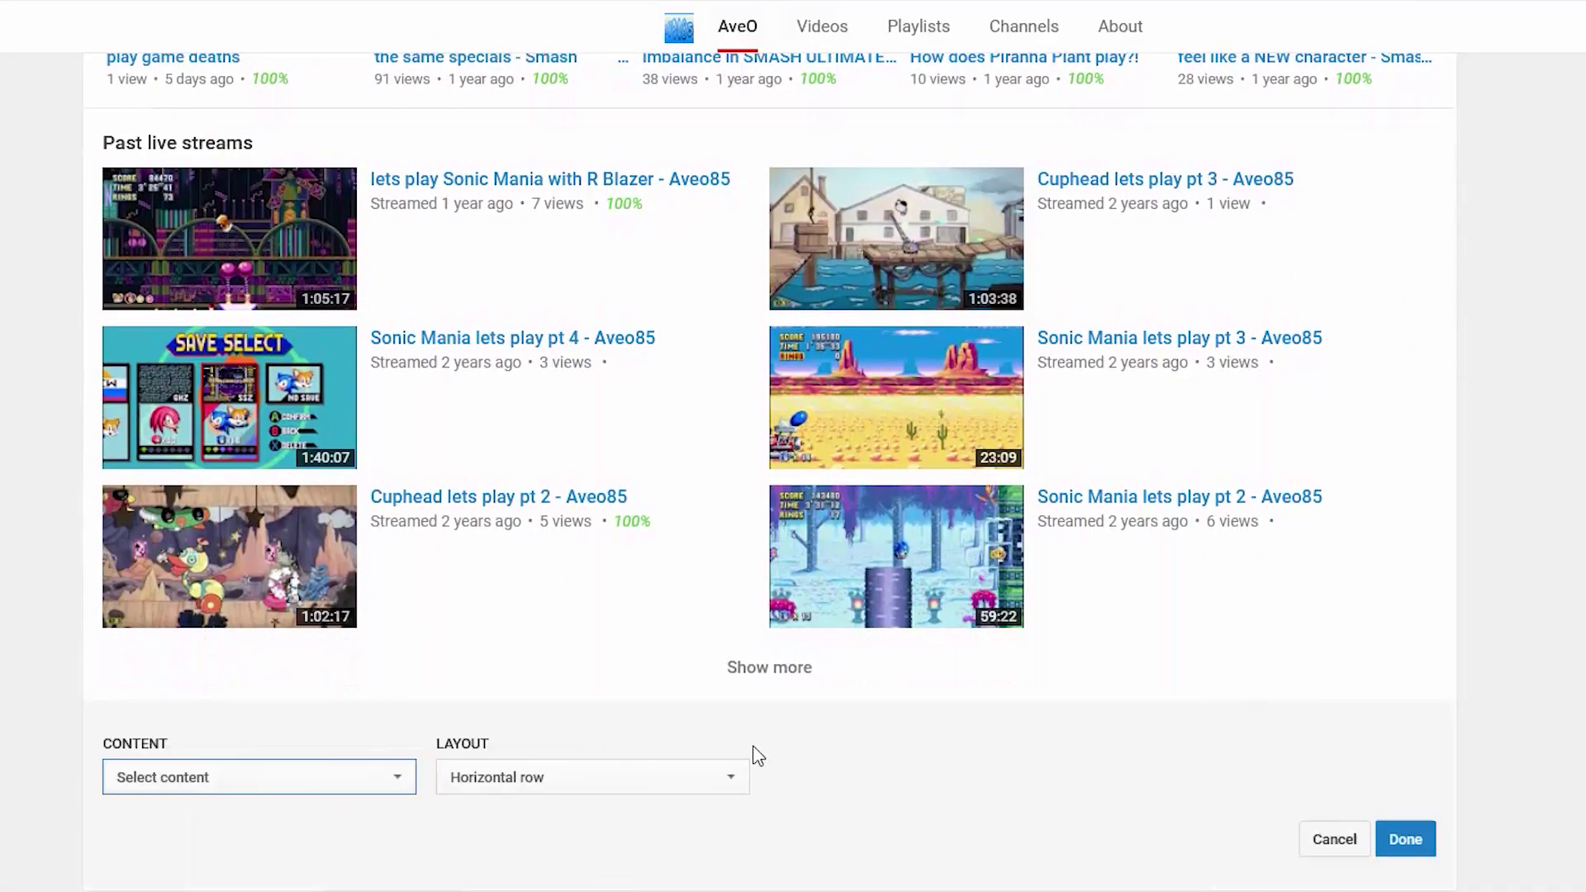
left_click(252, 781)
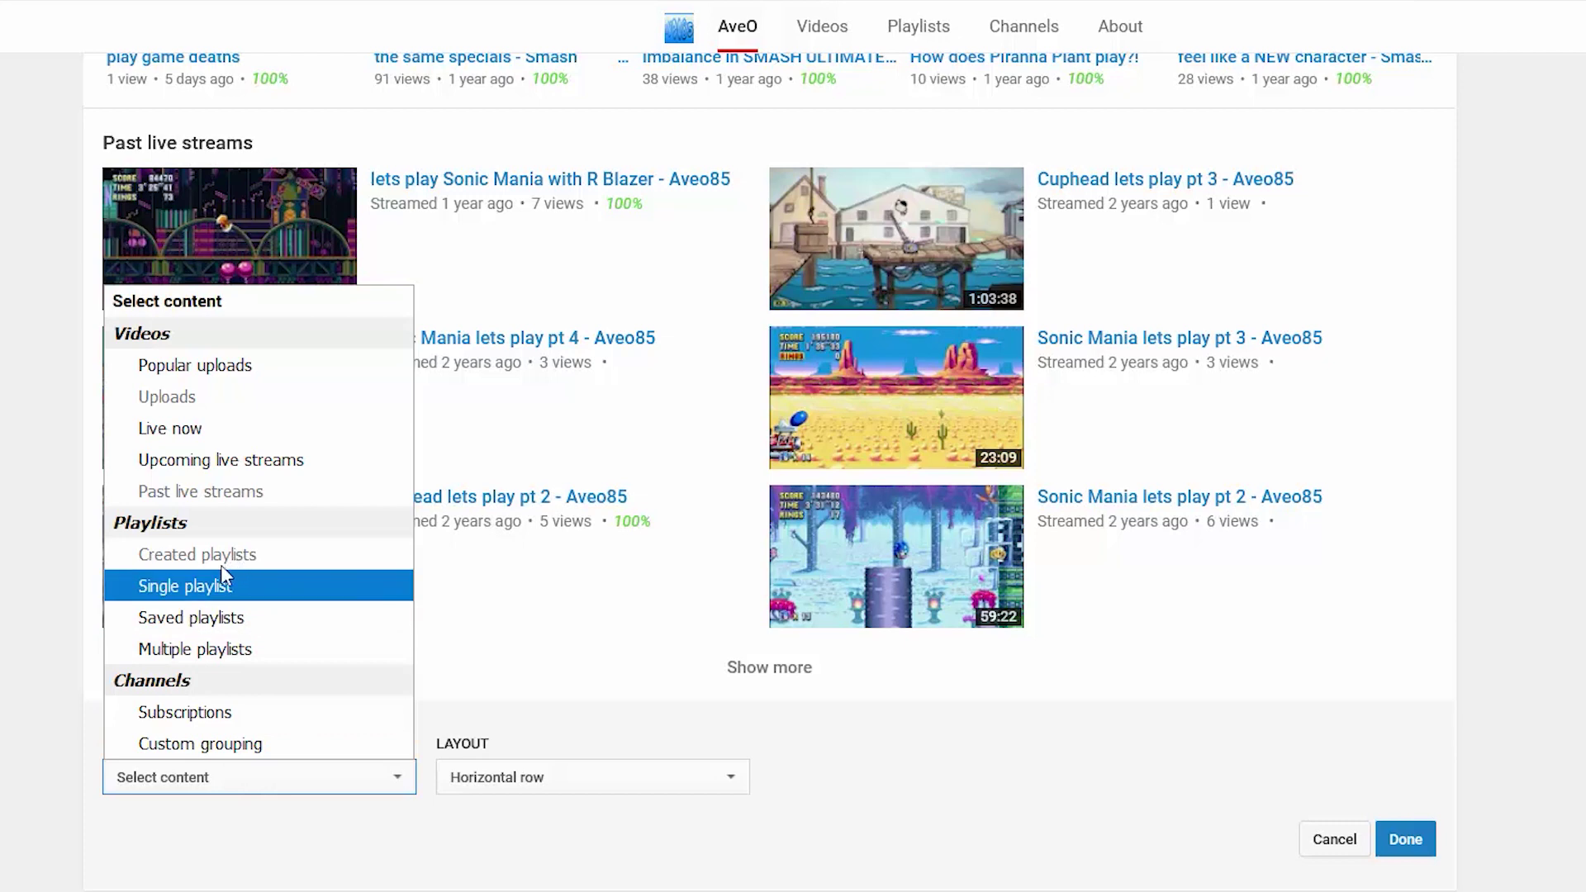
left_click(215, 651)
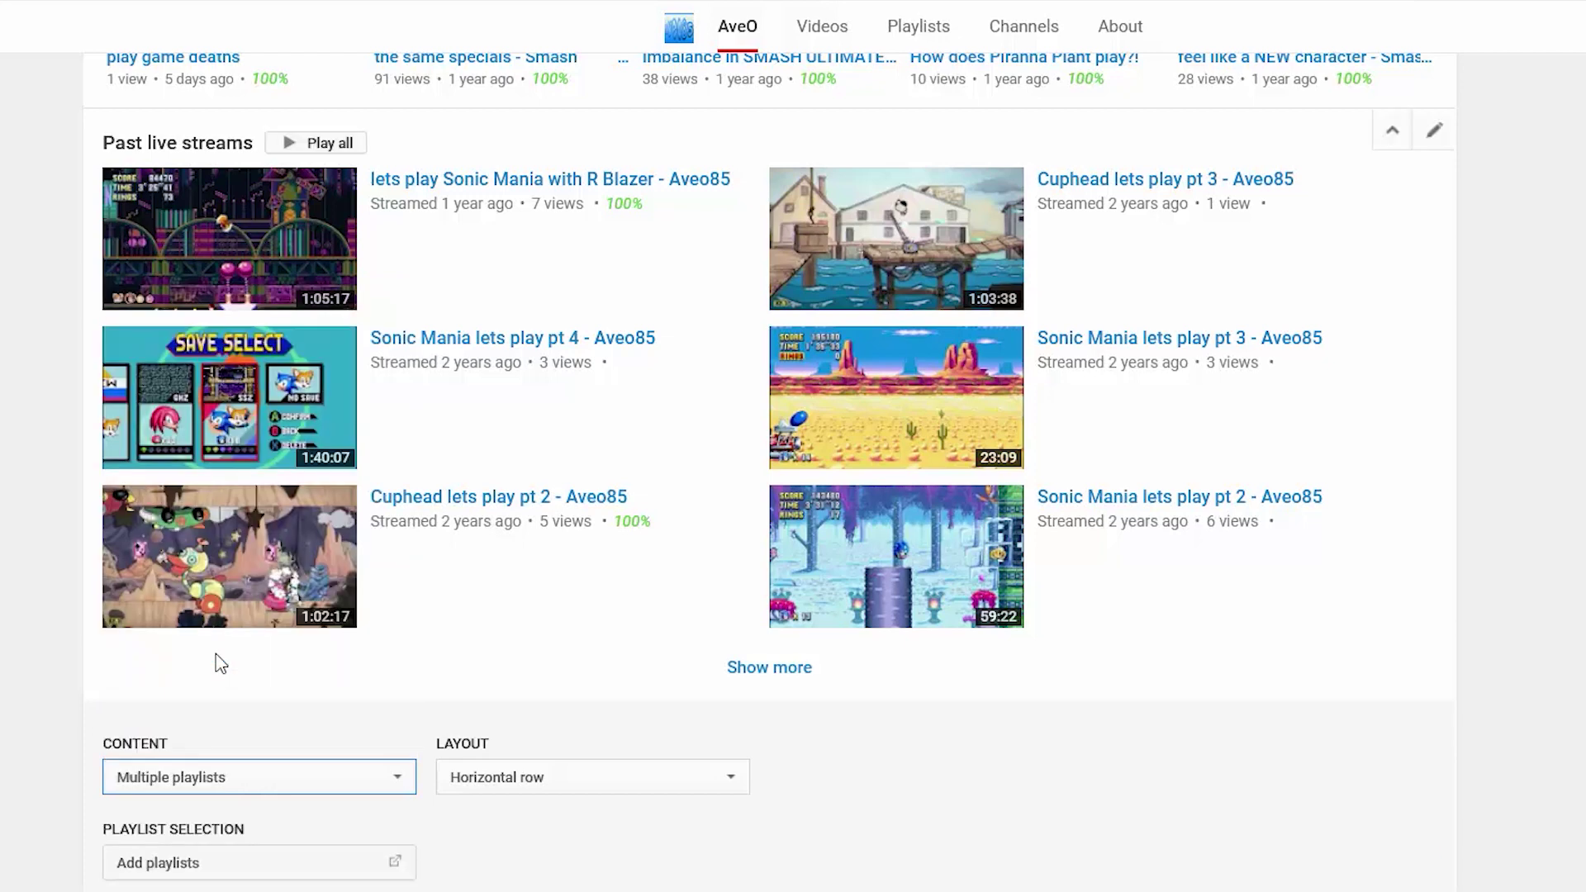
scroll(216, 661, "down", 2)
Step: Add the Smash Bros Ultimate, Death Montage, Amiibo Wars and Game discussions playlists to the new section's playlist selection
left_click(320, 737)
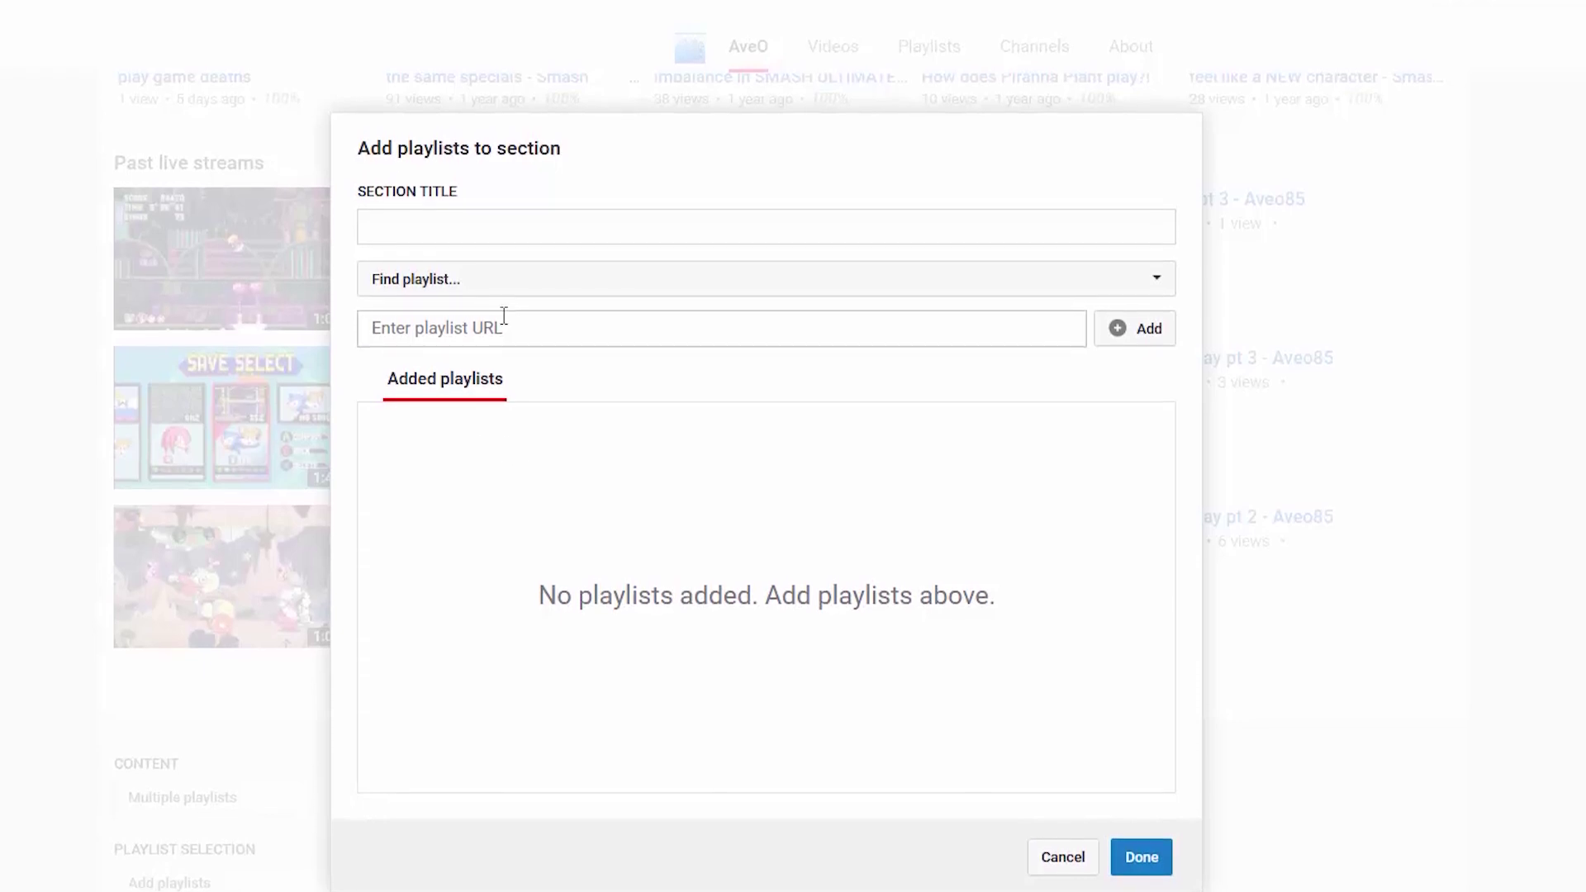
left_click(522, 281)
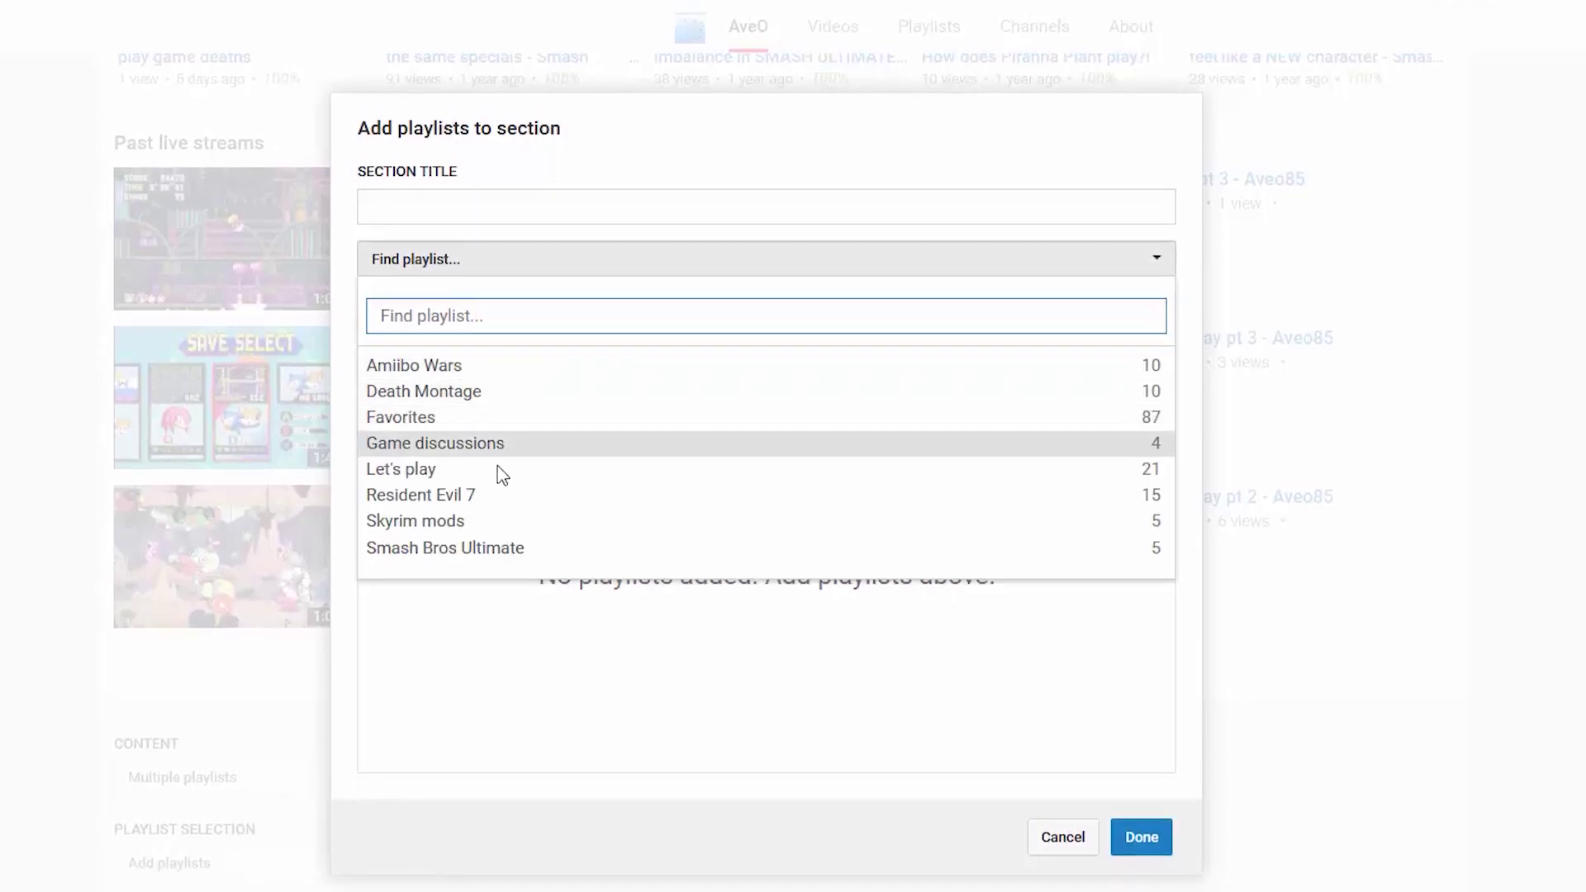
left_click(518, 547)
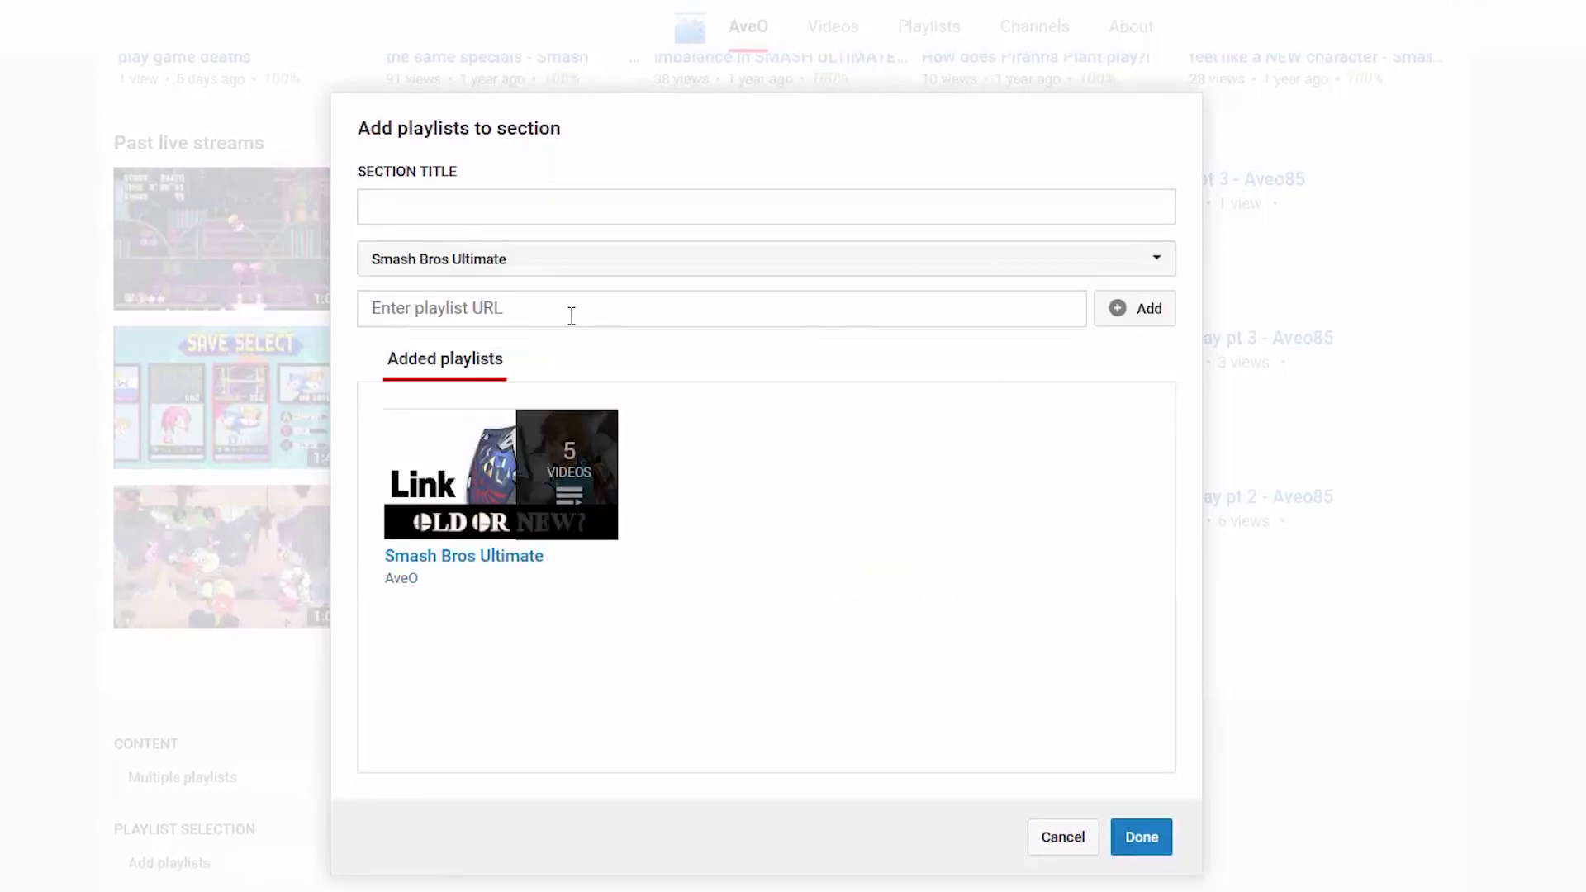
left_click(588, 266)
left_click(521, 395)
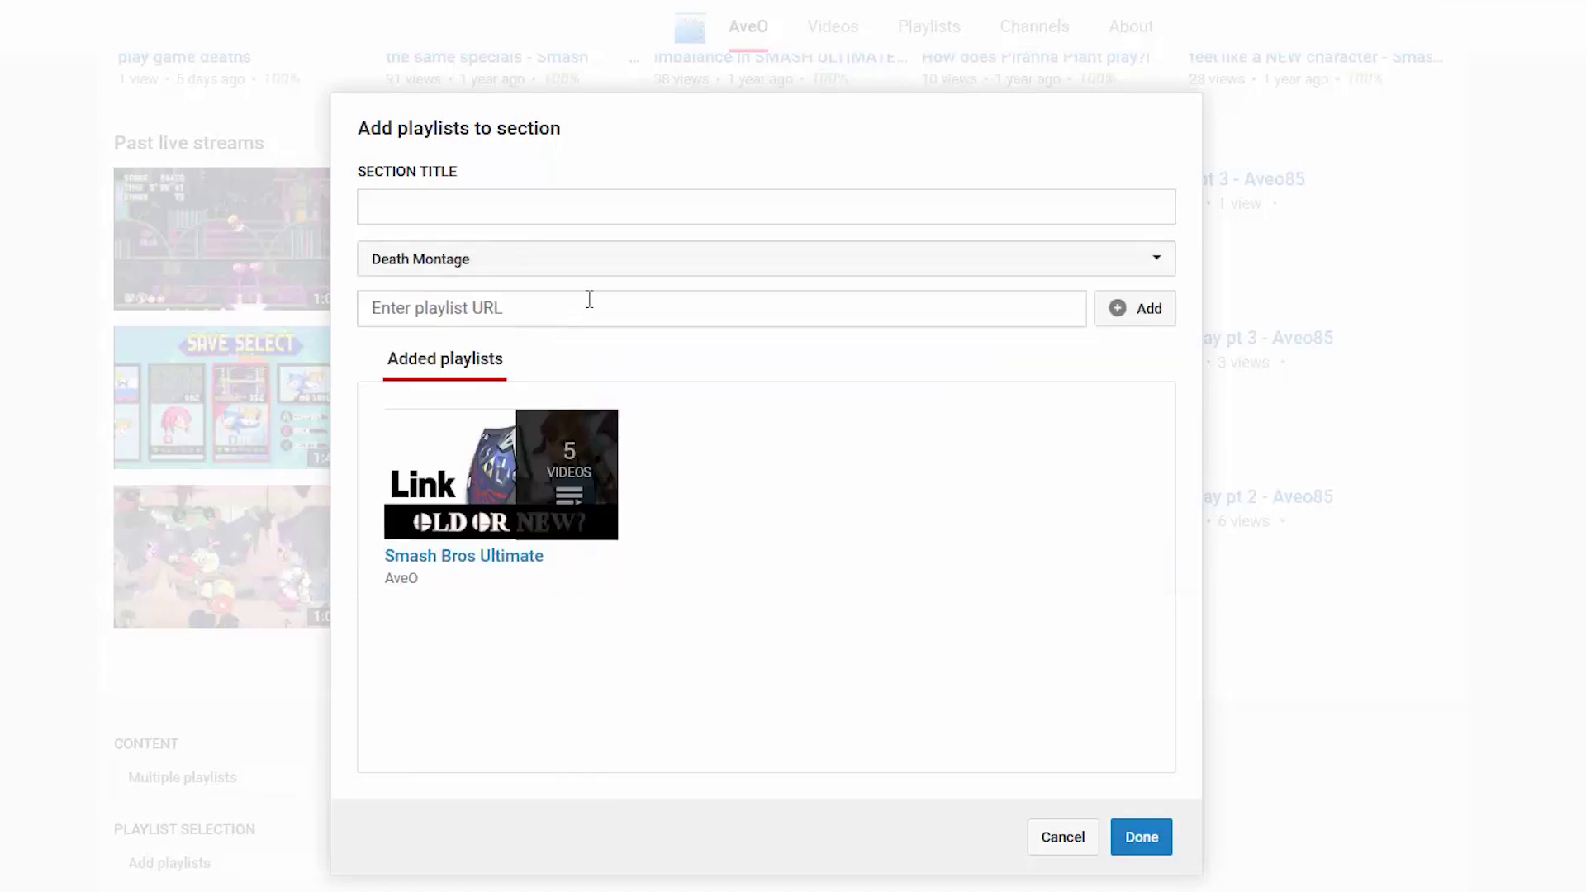
left_click(630, 265)
left_click(579, 367)
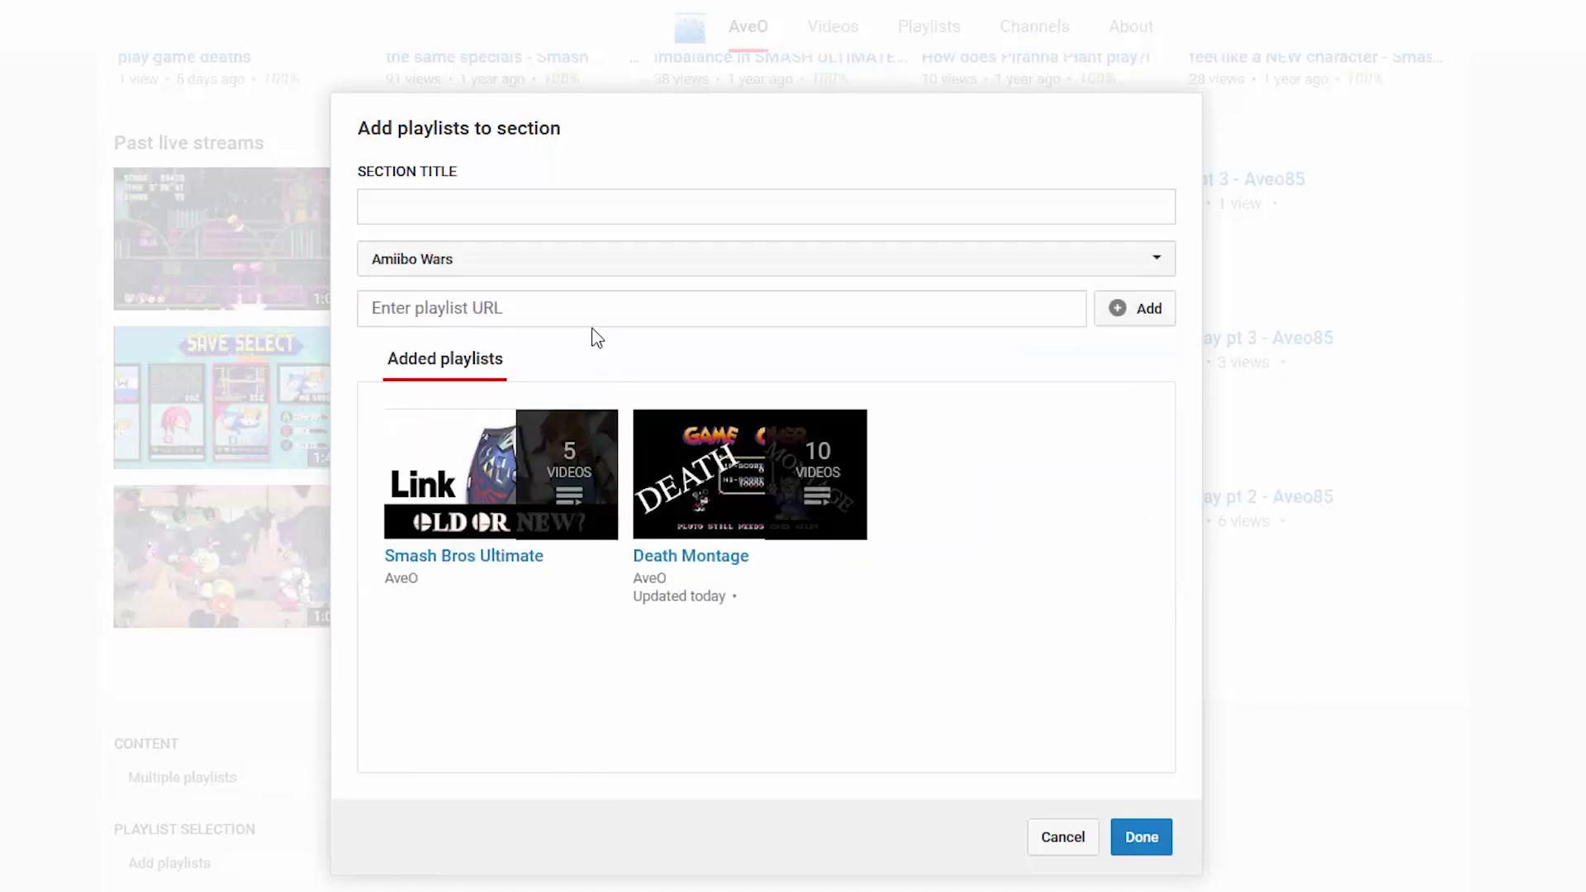
left_click(607, 263)
left_click(517, 443)
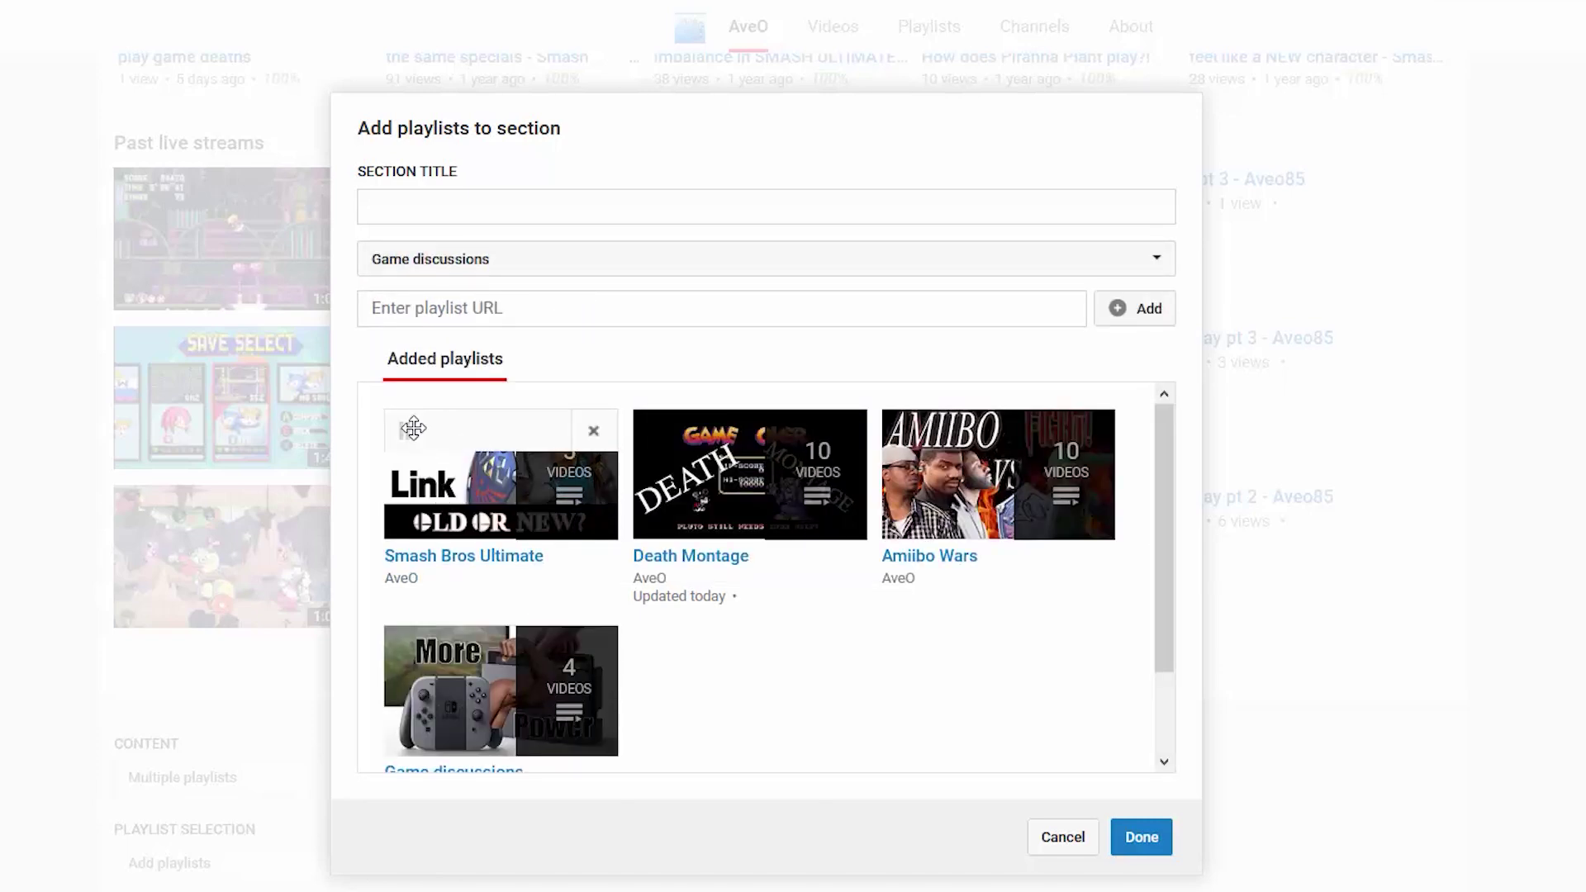
Step: Reorder the added playlists to Amiibo Wars, Death Montage, Game discussions, Smash Bros Ultimate and save the section with the title "More games"
left_click_drag(408, 458, 446, 643)
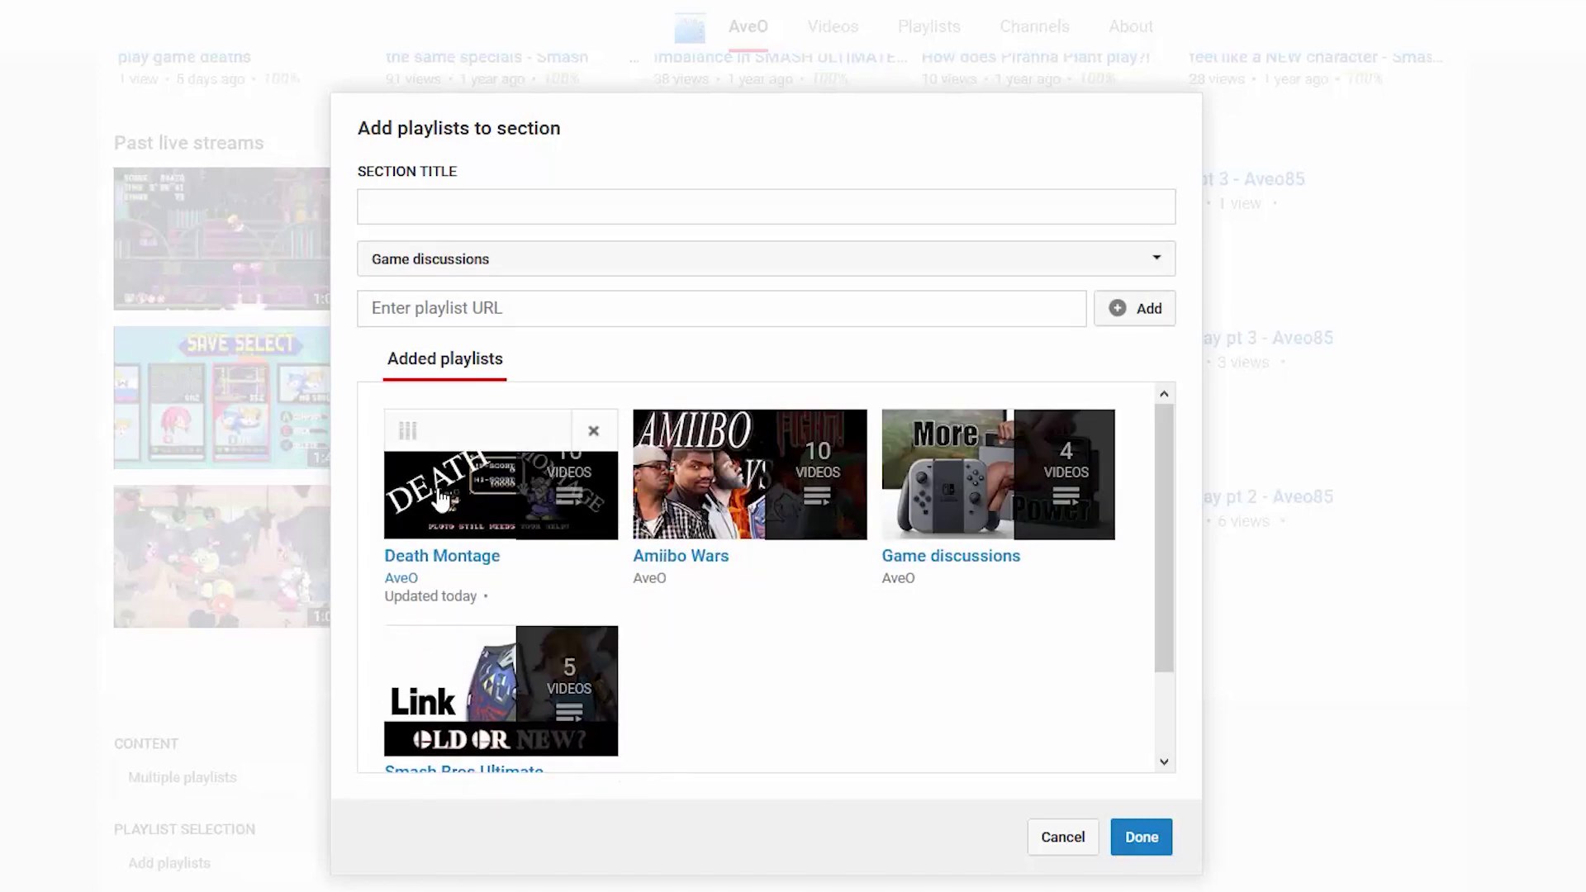
left_click_drag(408, 436, 707, 427)
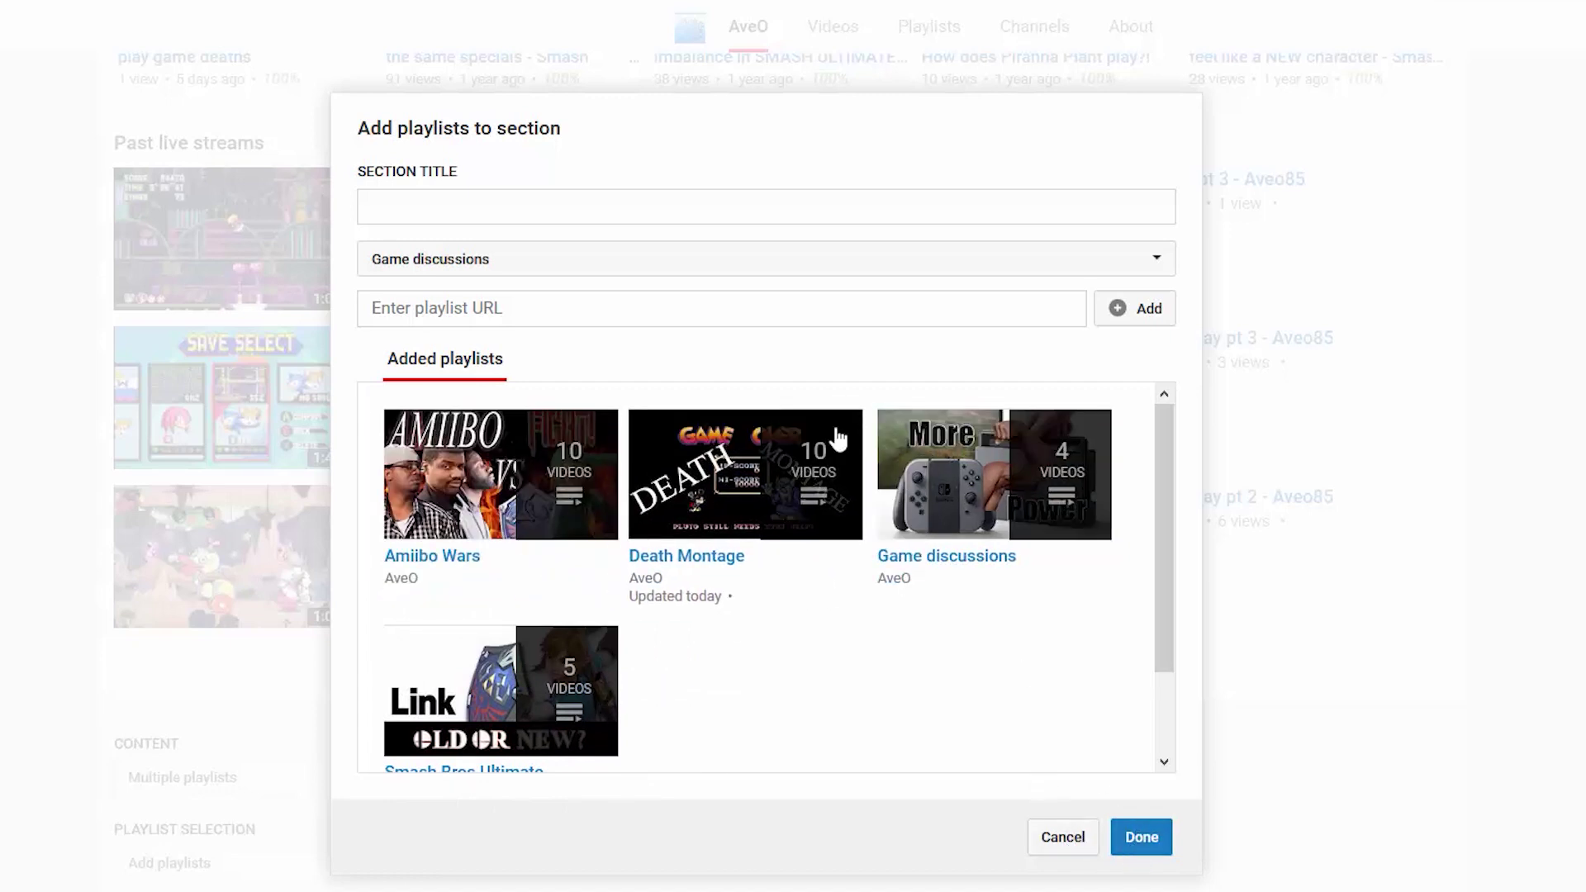
left_click(417, 207)
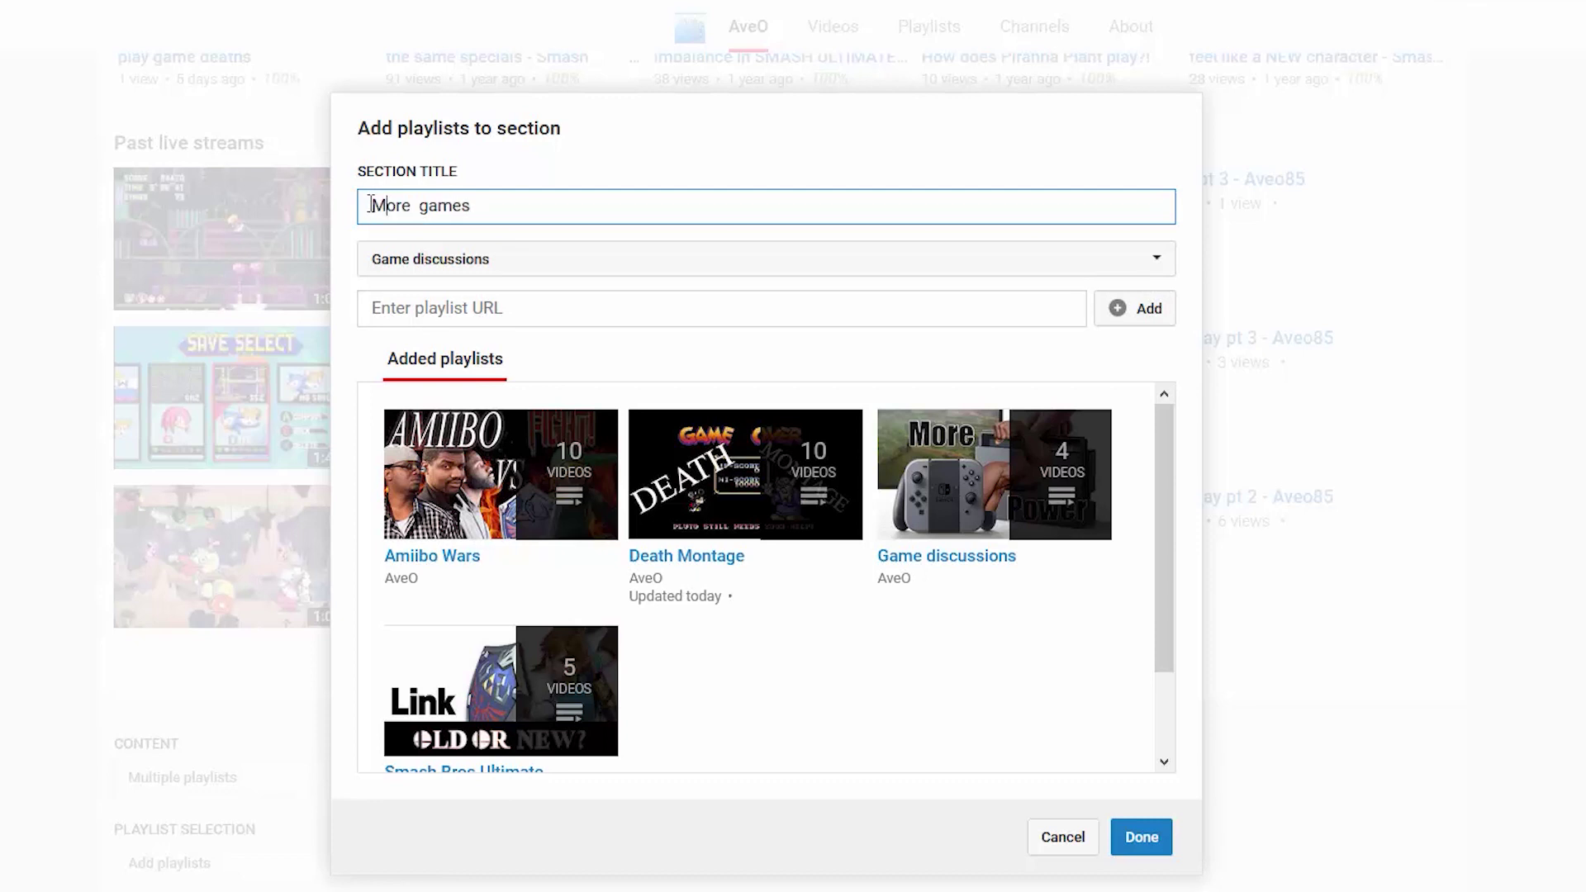
left_click(1136, 836)
left_click(1431, 847)
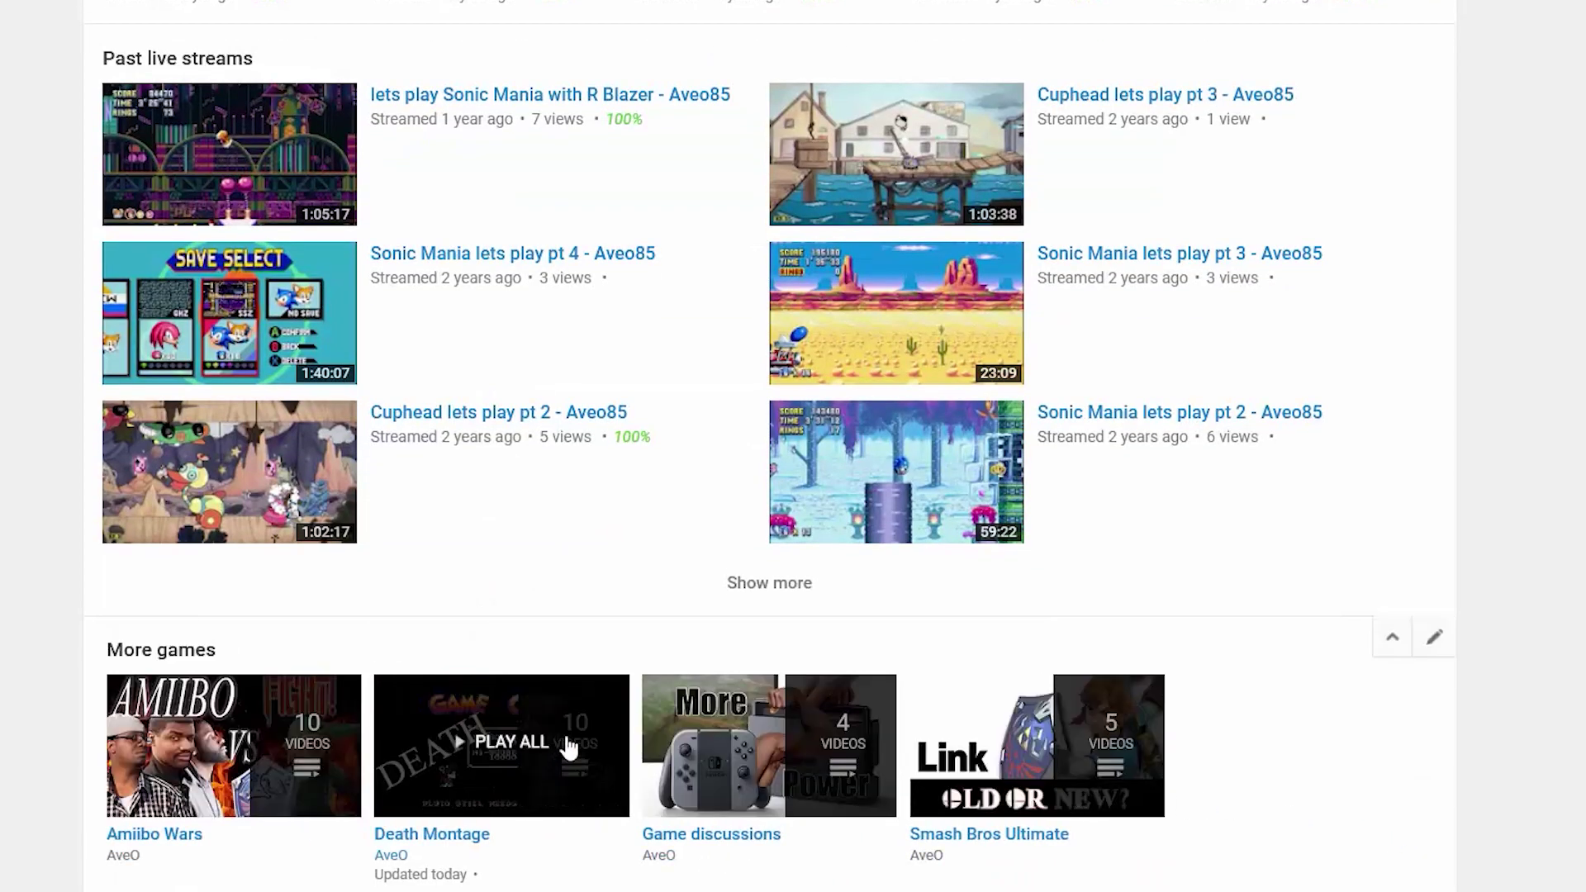
Step: Move the More games section up above Past live streams, Uploads and Created playlists
left_click(1391, 637)
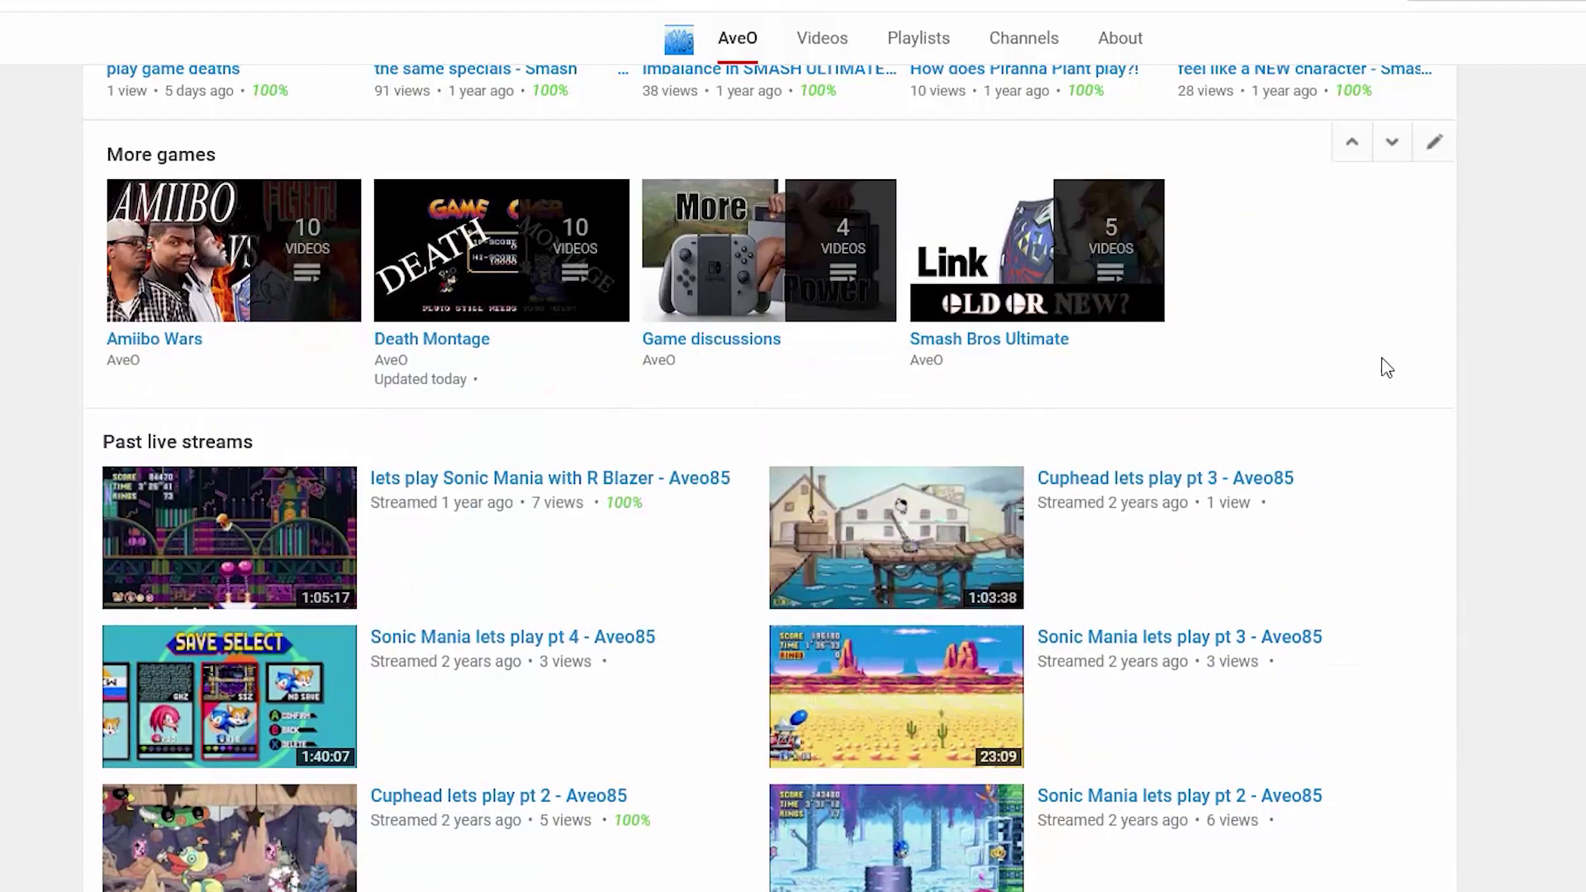
left_click(1352, 150)
scroll(1285, 449, "up", 10)
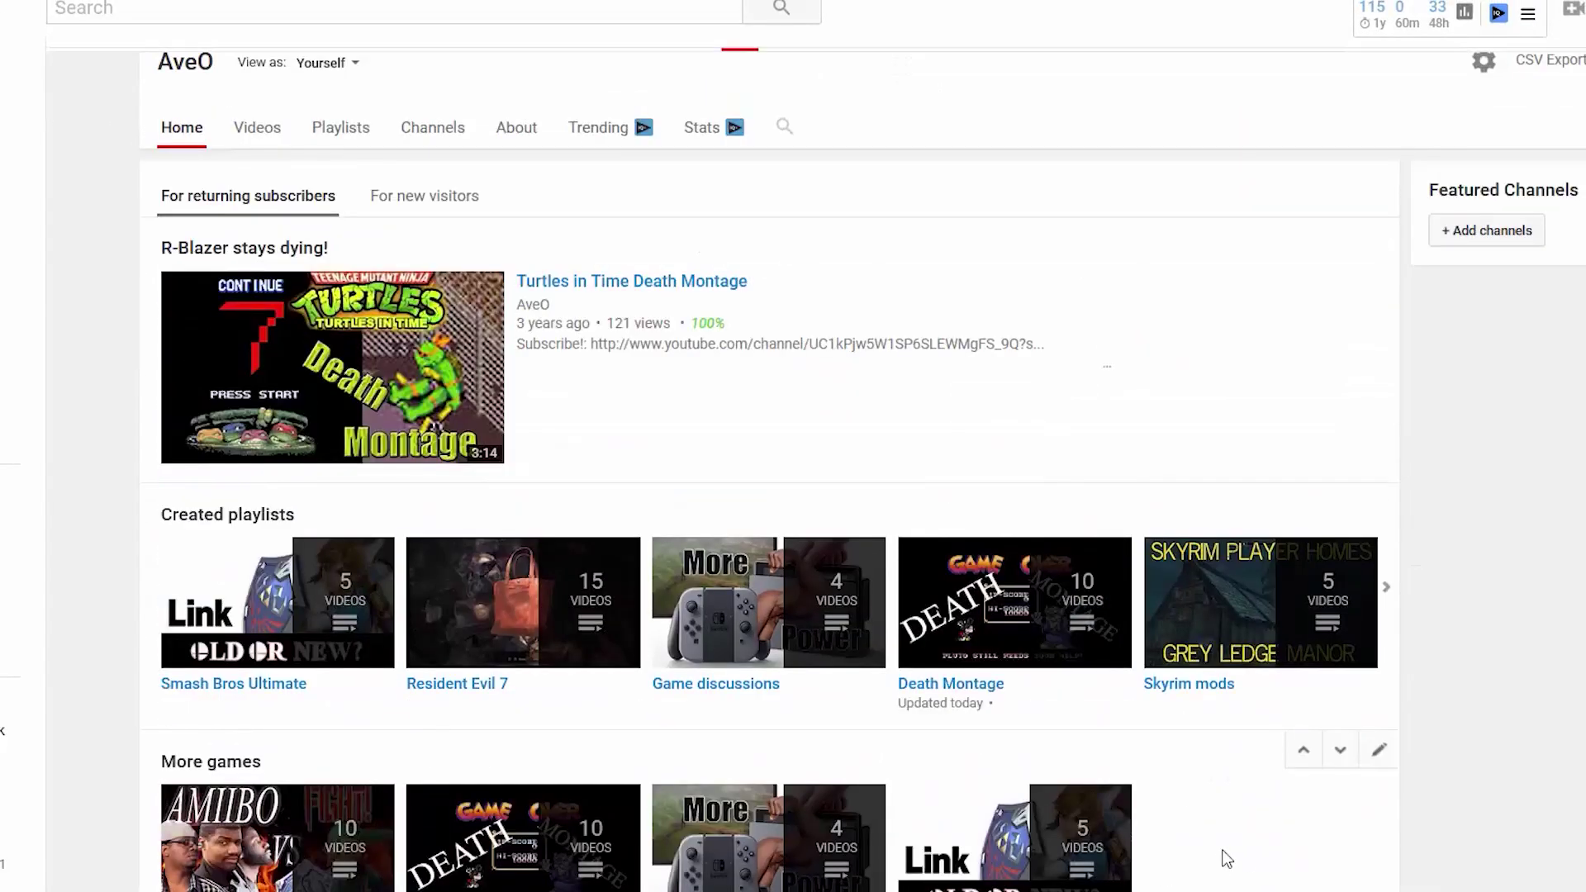
left_click(1303, 751)
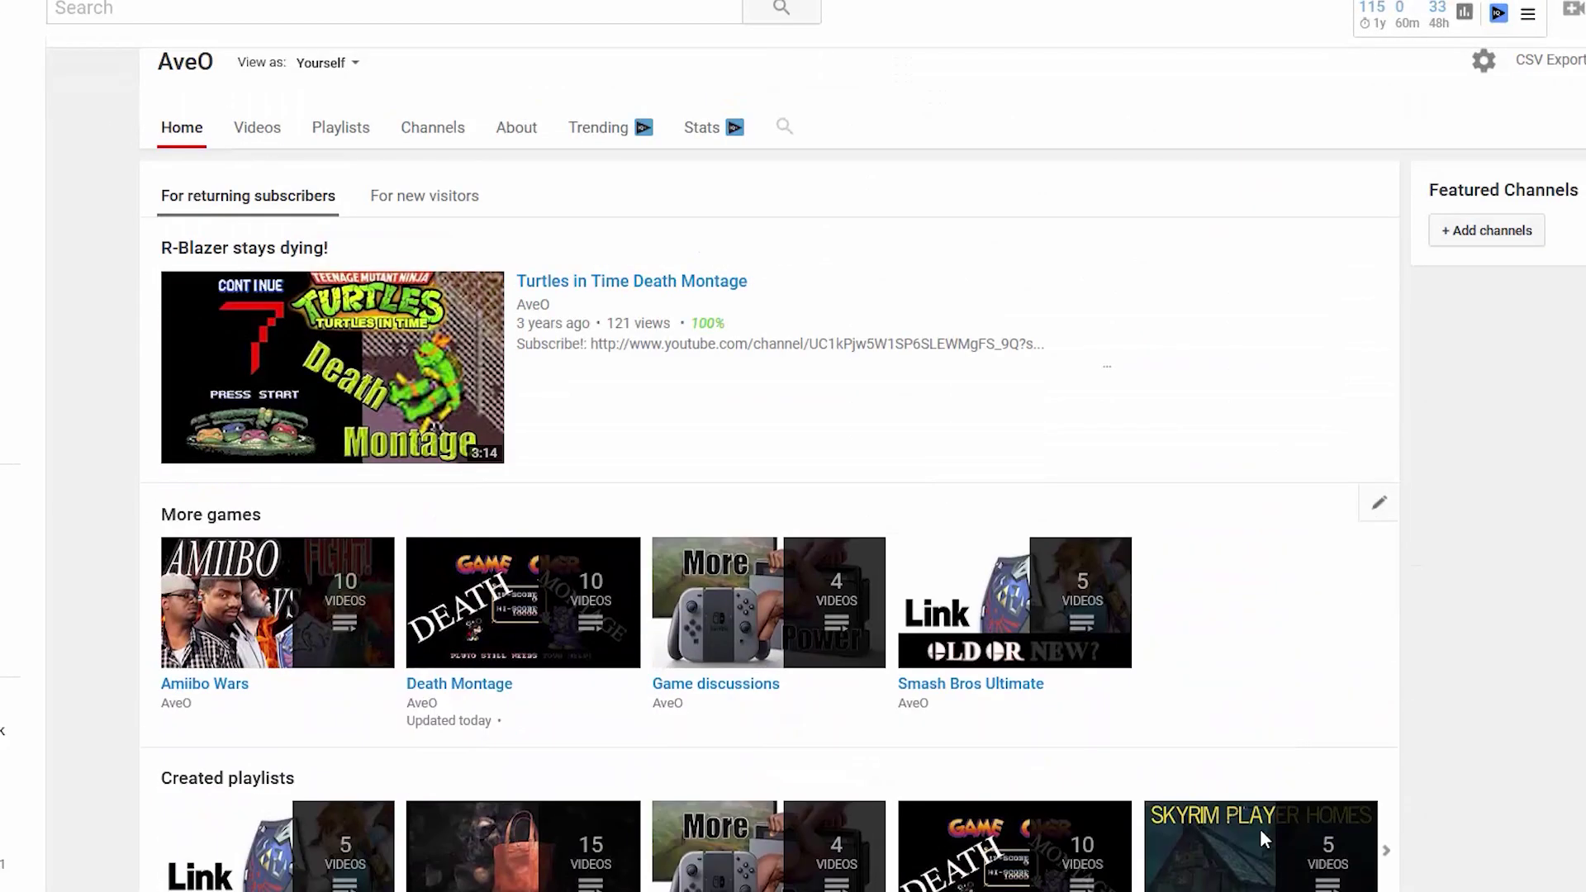
Step: Delete the Created playlists section from the channel home page
scroll(1103, 726, "down", 1)
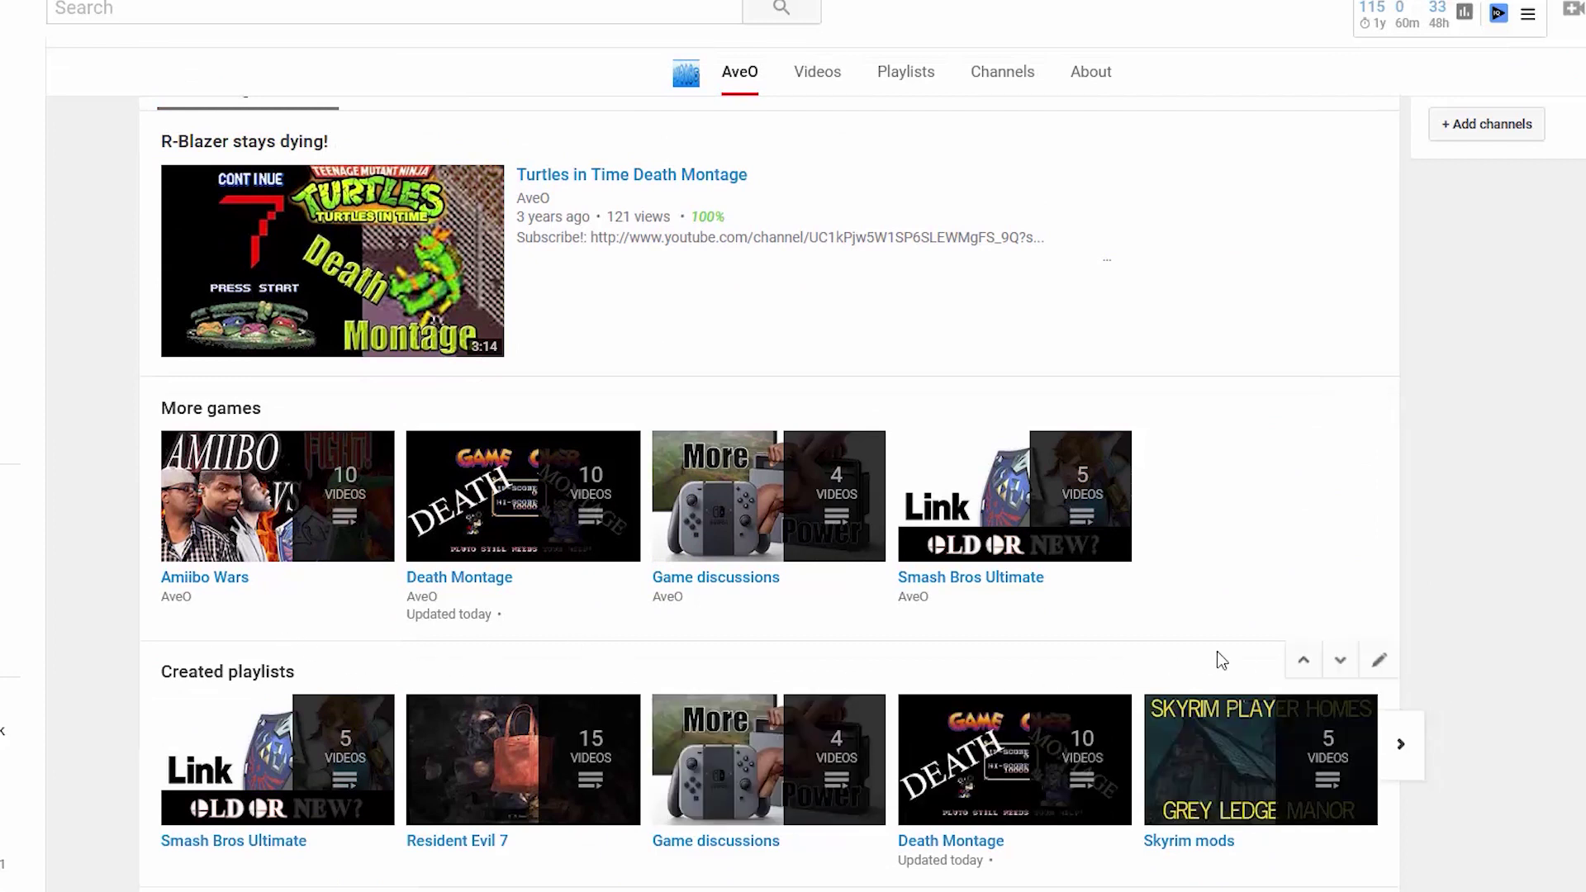
left_click(1380, 662)
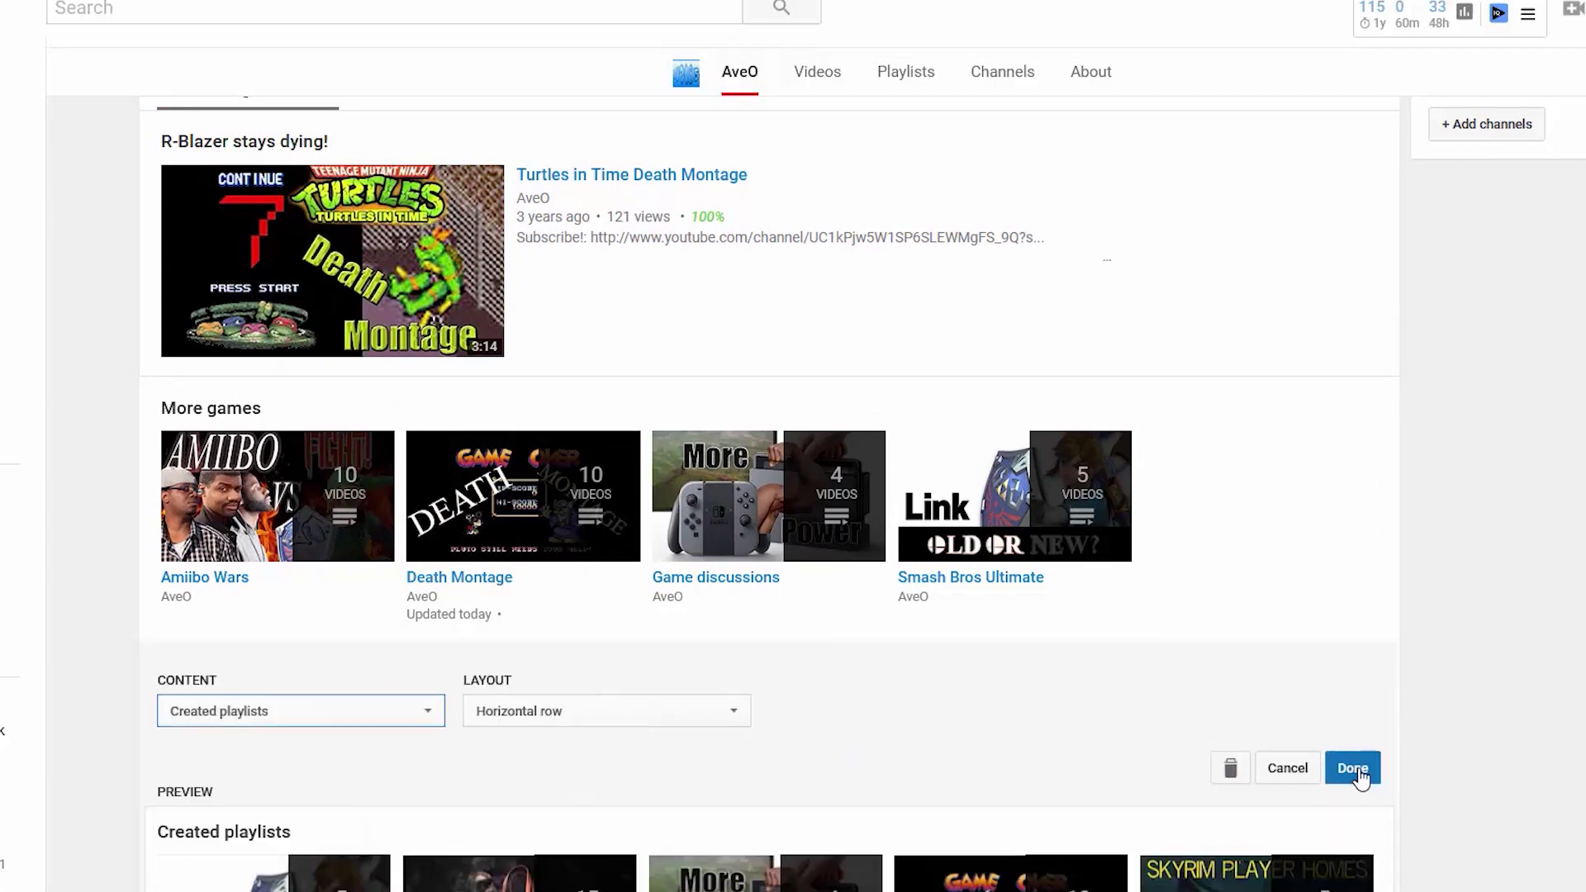
left_click(1273, 770)
Step: Add a Single playlist section showing Death Montage from My Playlists and move it above Past live streams
scroll(1285, 722, "down", 9)
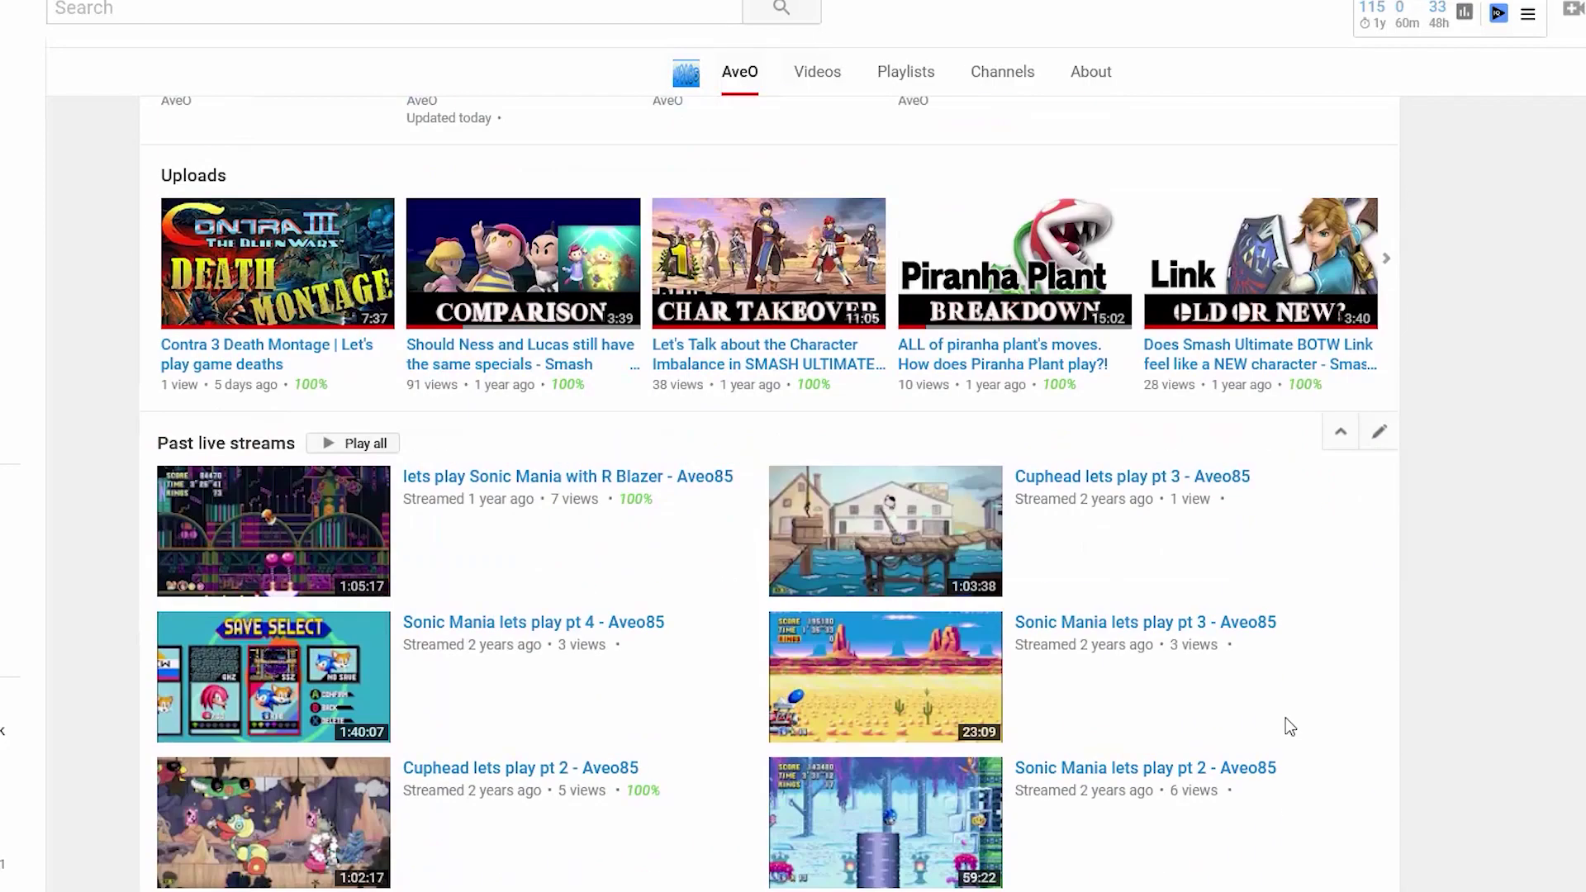
left_click(789, 735)
left_click(337, 774)
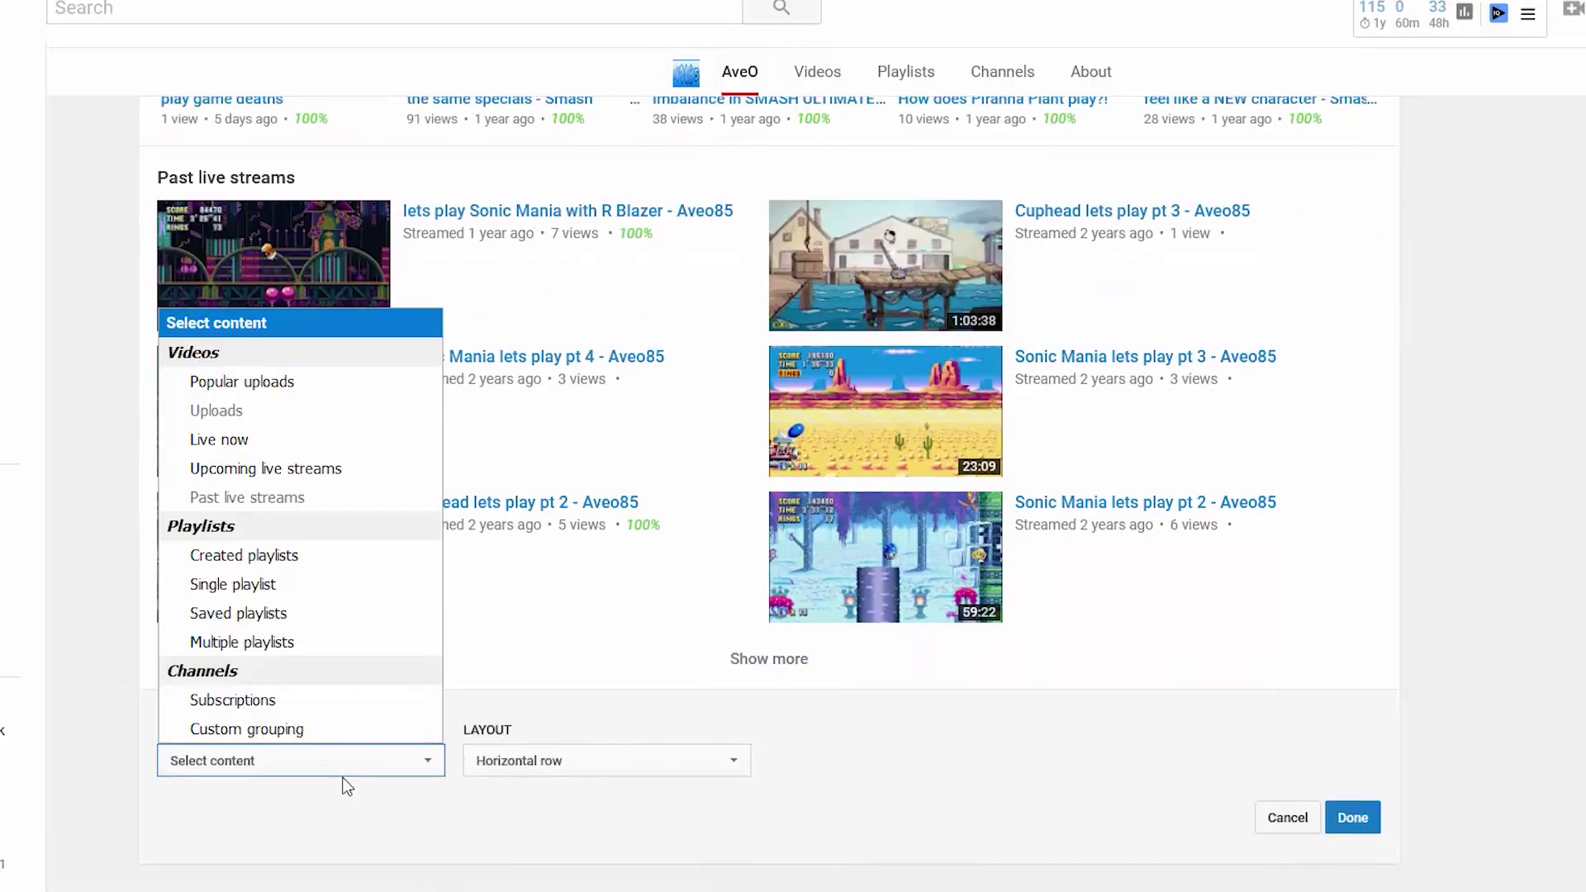
left_click(337, 582)
left_click(309, 847)
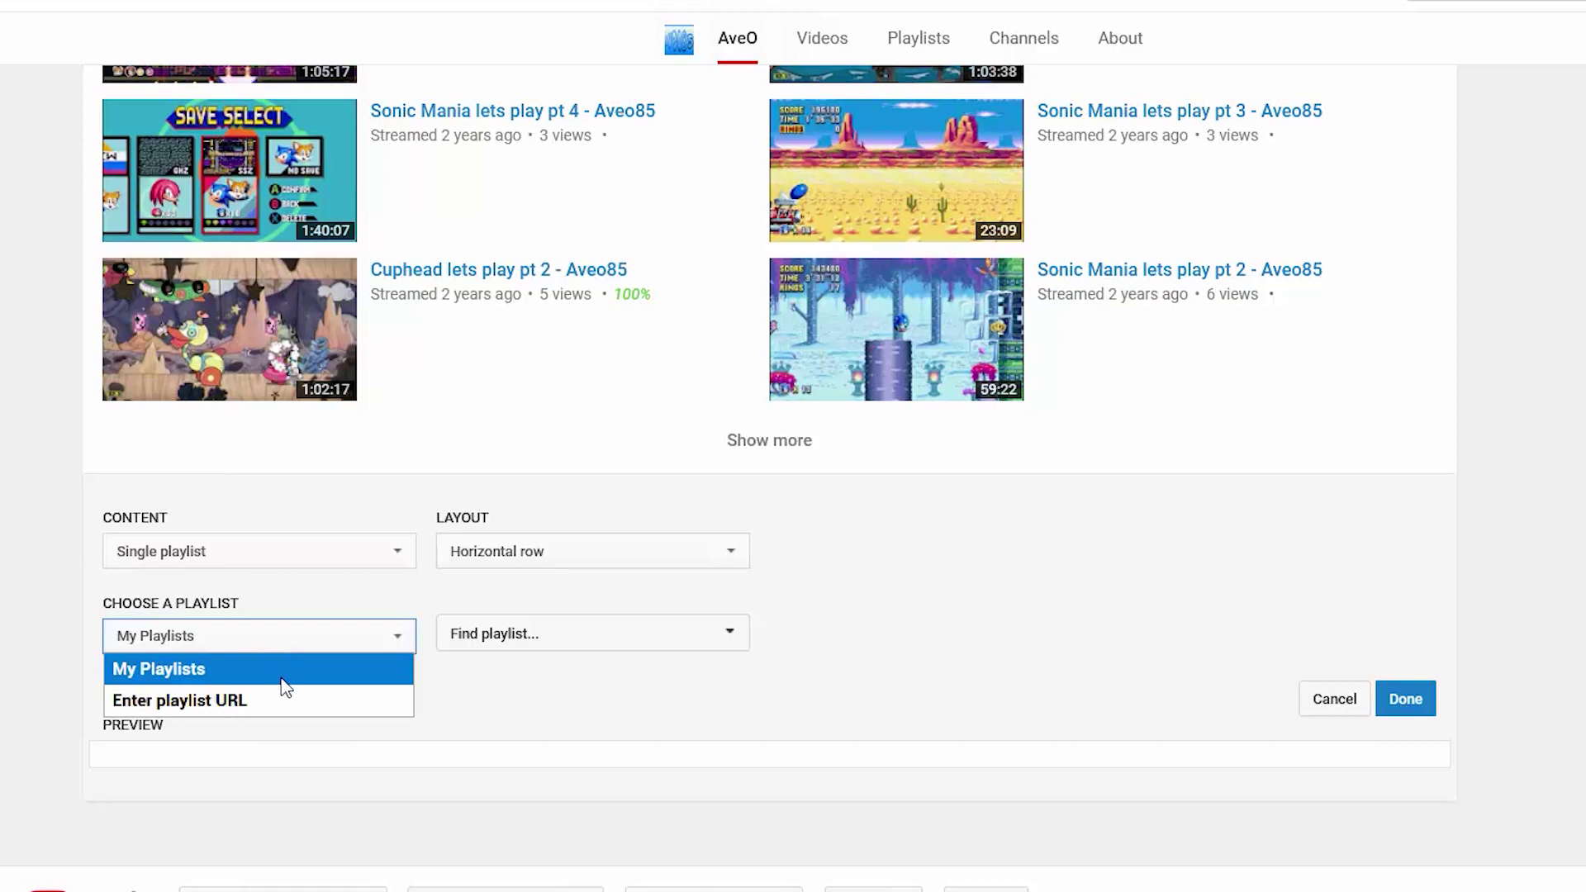
left_click(532, 843)
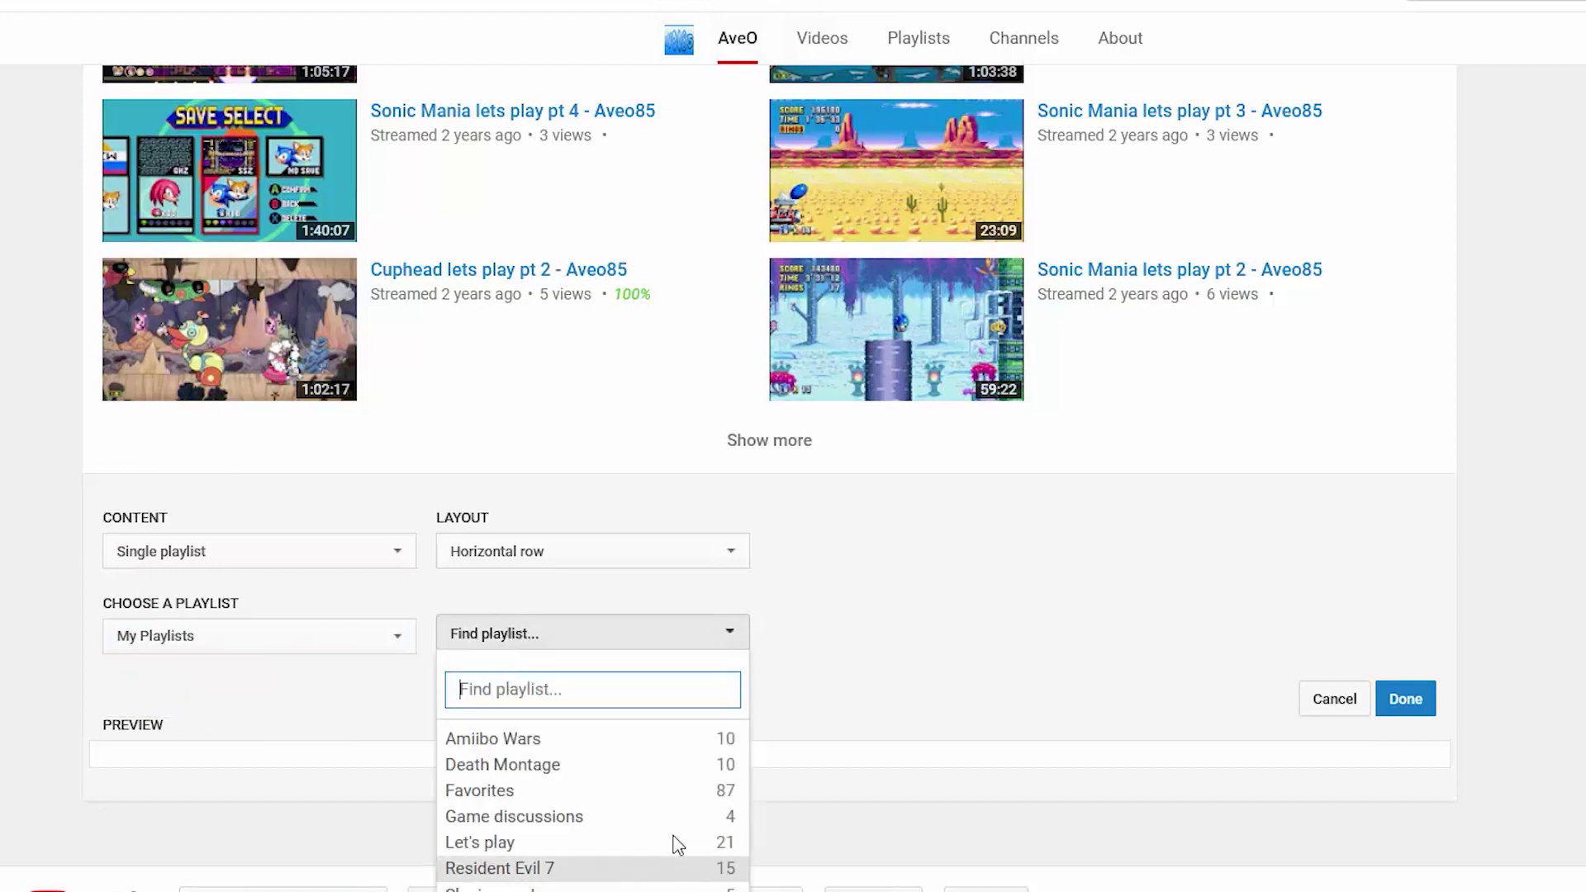
left_click(678, 768)
left_click(1405, 698)
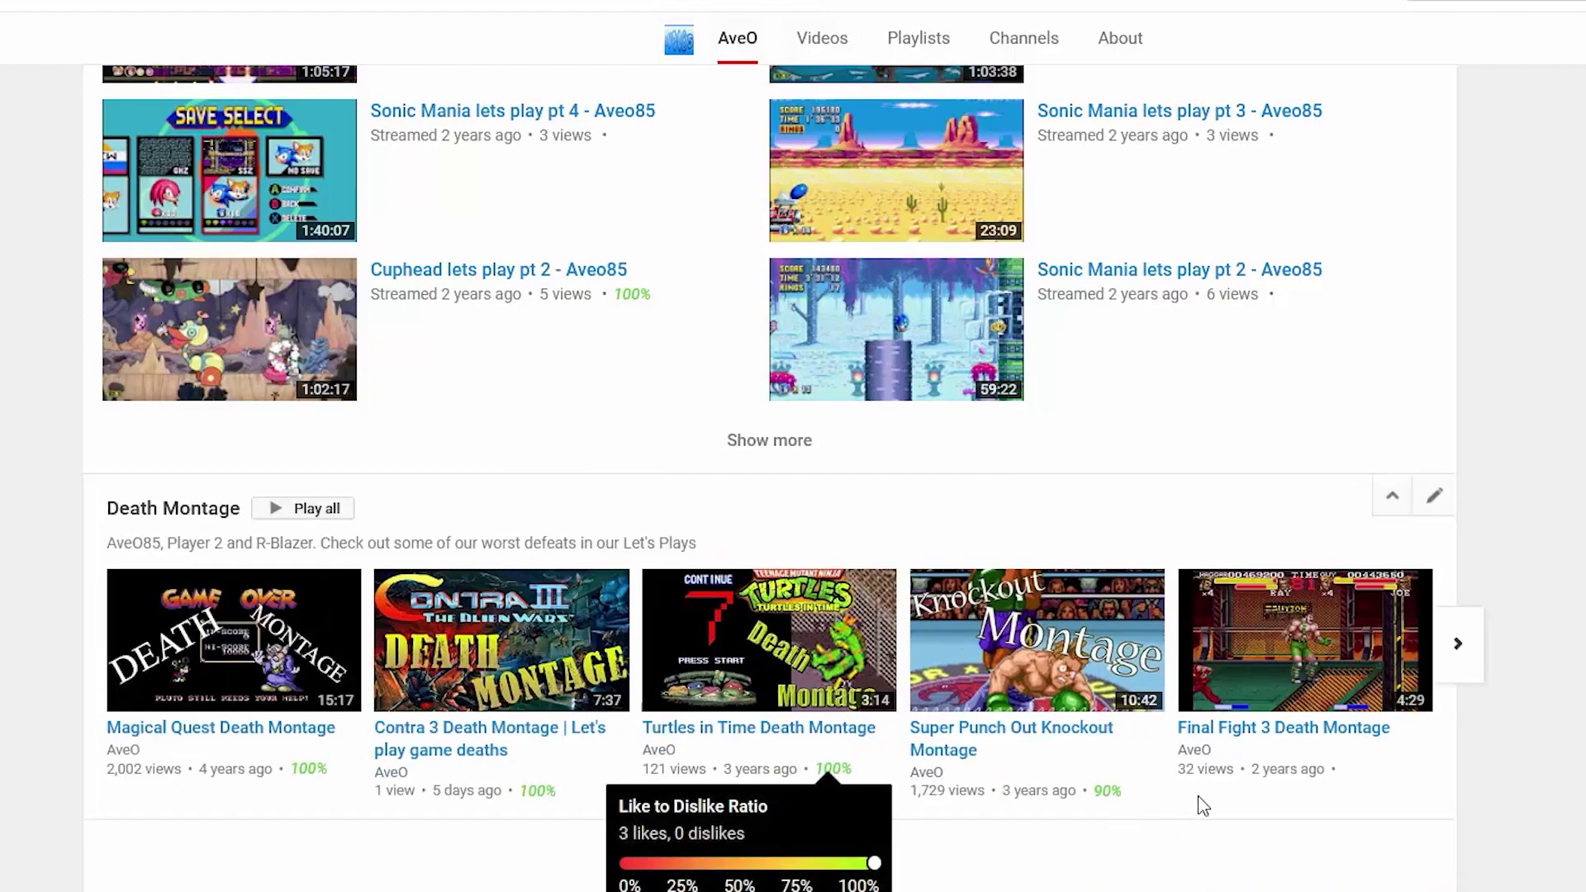
left_click(1391, 498)
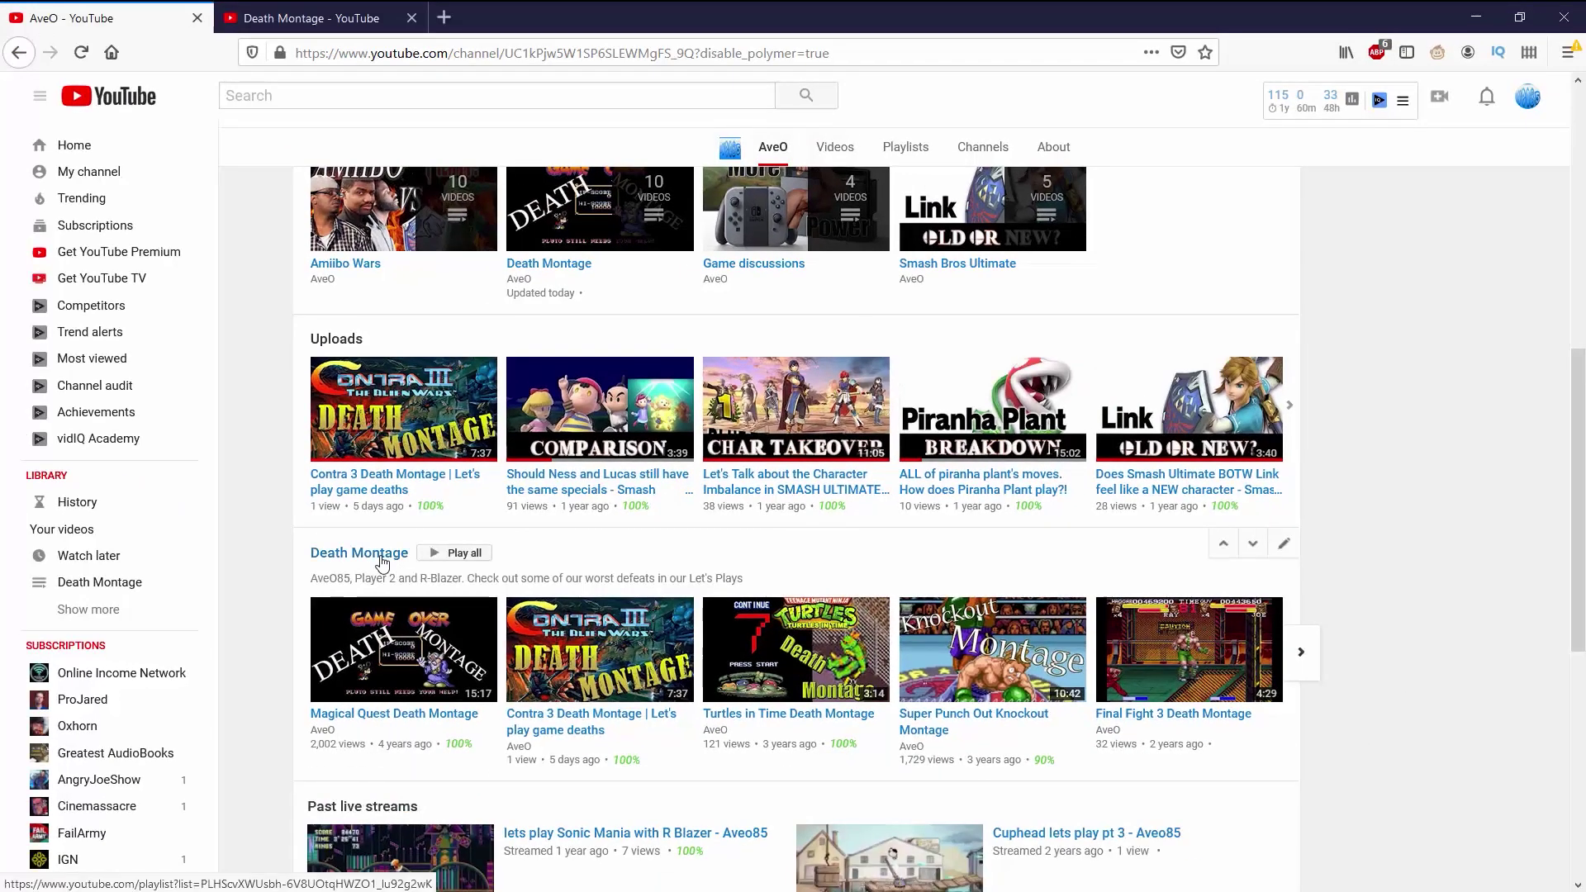
Step: Open the Death Montage playlist page in a new browser tab and switch to it
right_click(202, 598)
left_click(446, 569)
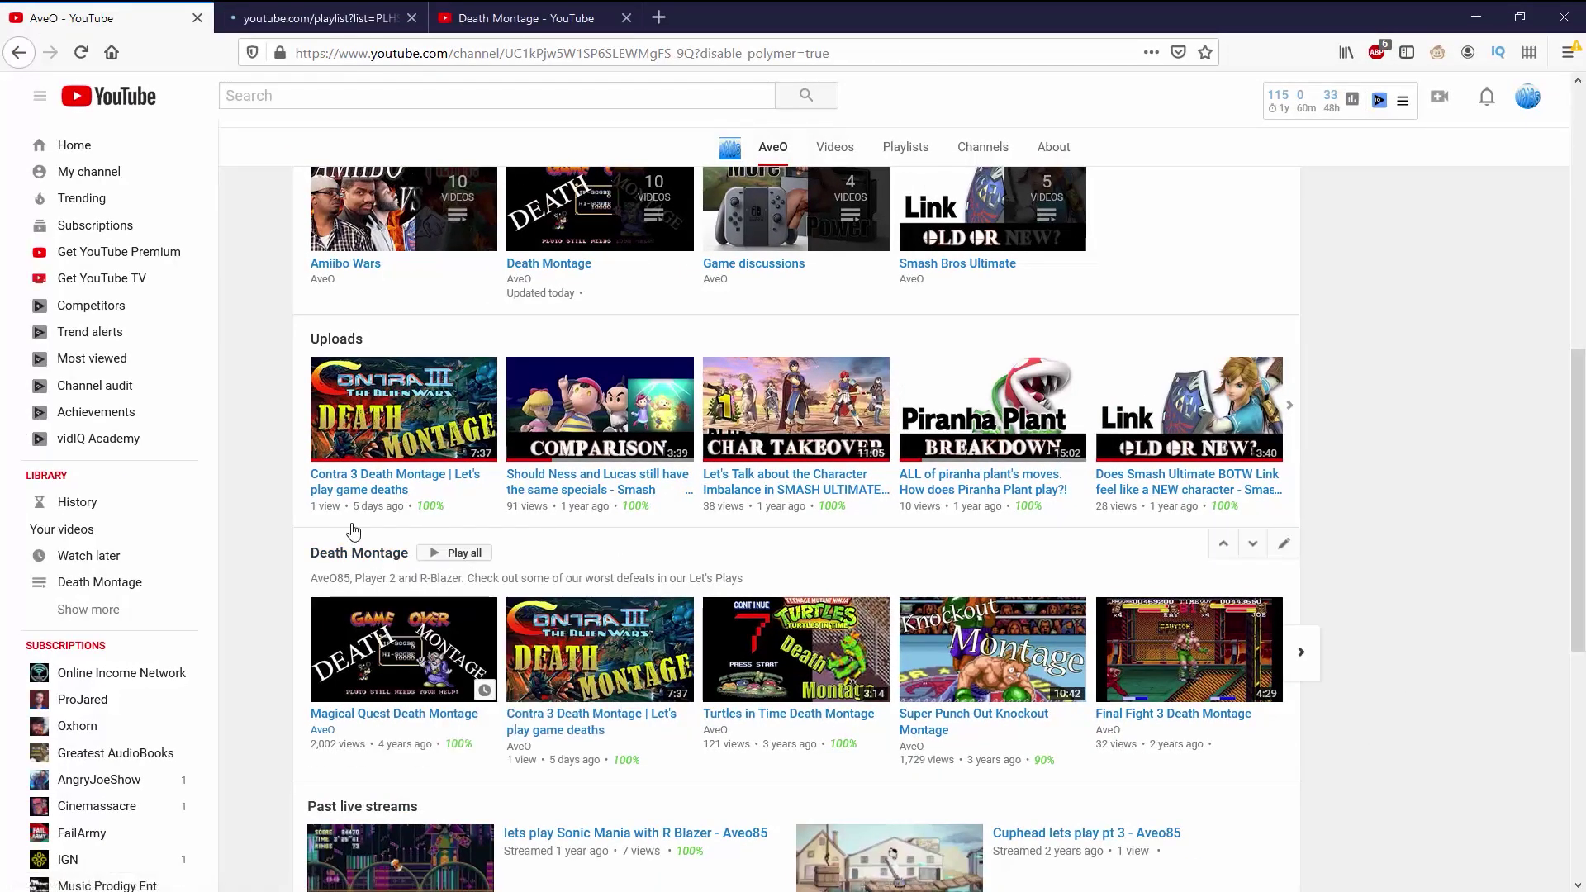
left_click(263, 31)
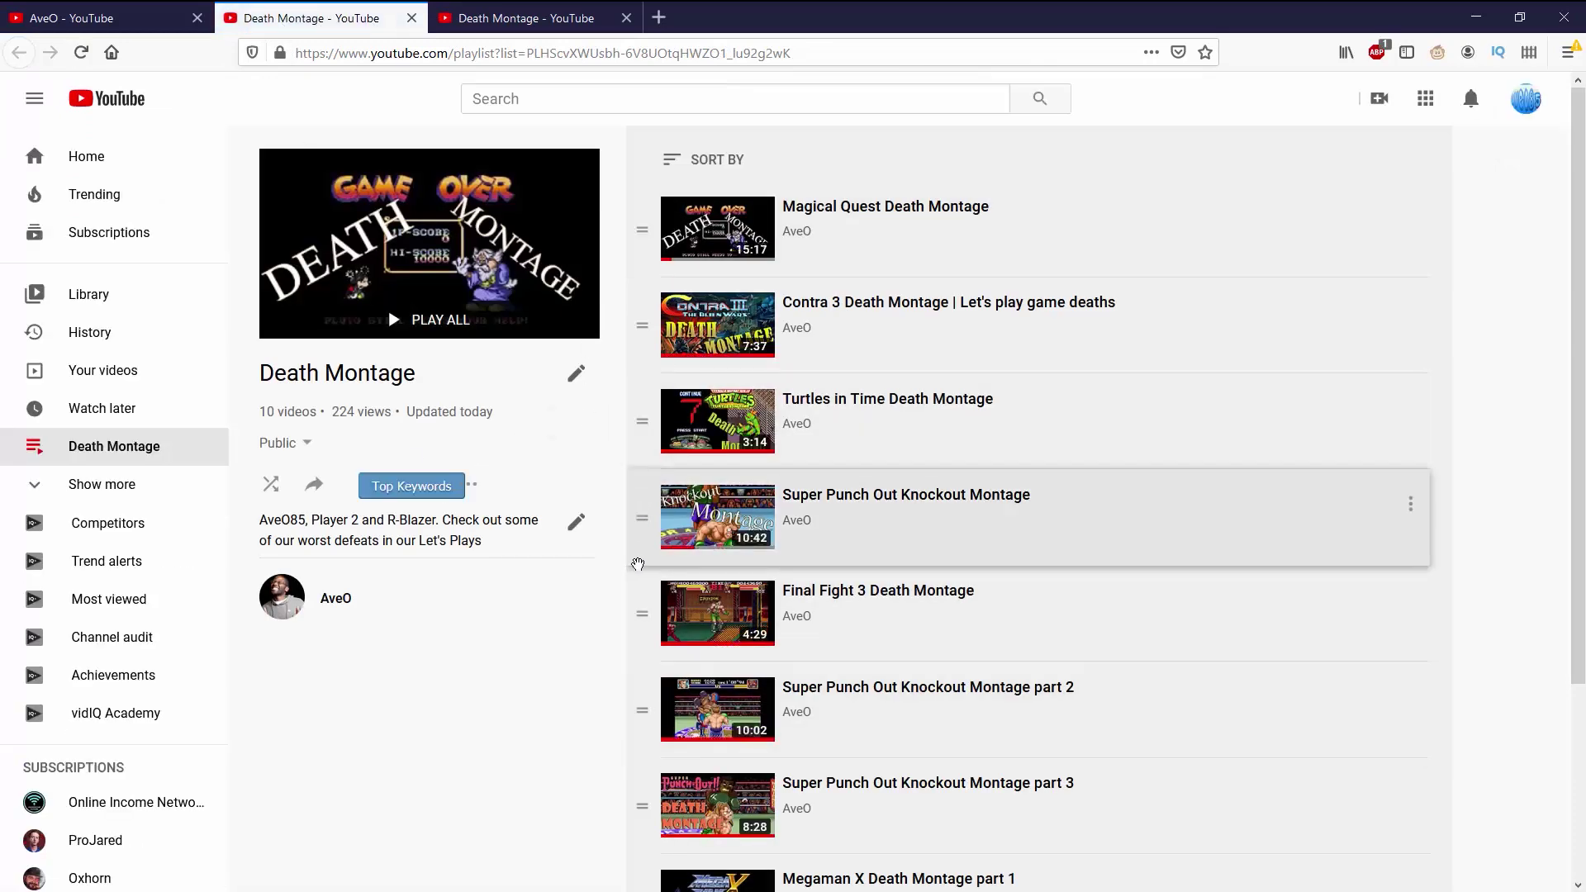
Step: Move Final Fight 3 below Super Punch Out Knockout Montage part 3 and Megaman X part 1 above part 2, and return to the channel page
left_click_drag(650, 608, 629, 786)
scroll(636, 760, "down", 3)
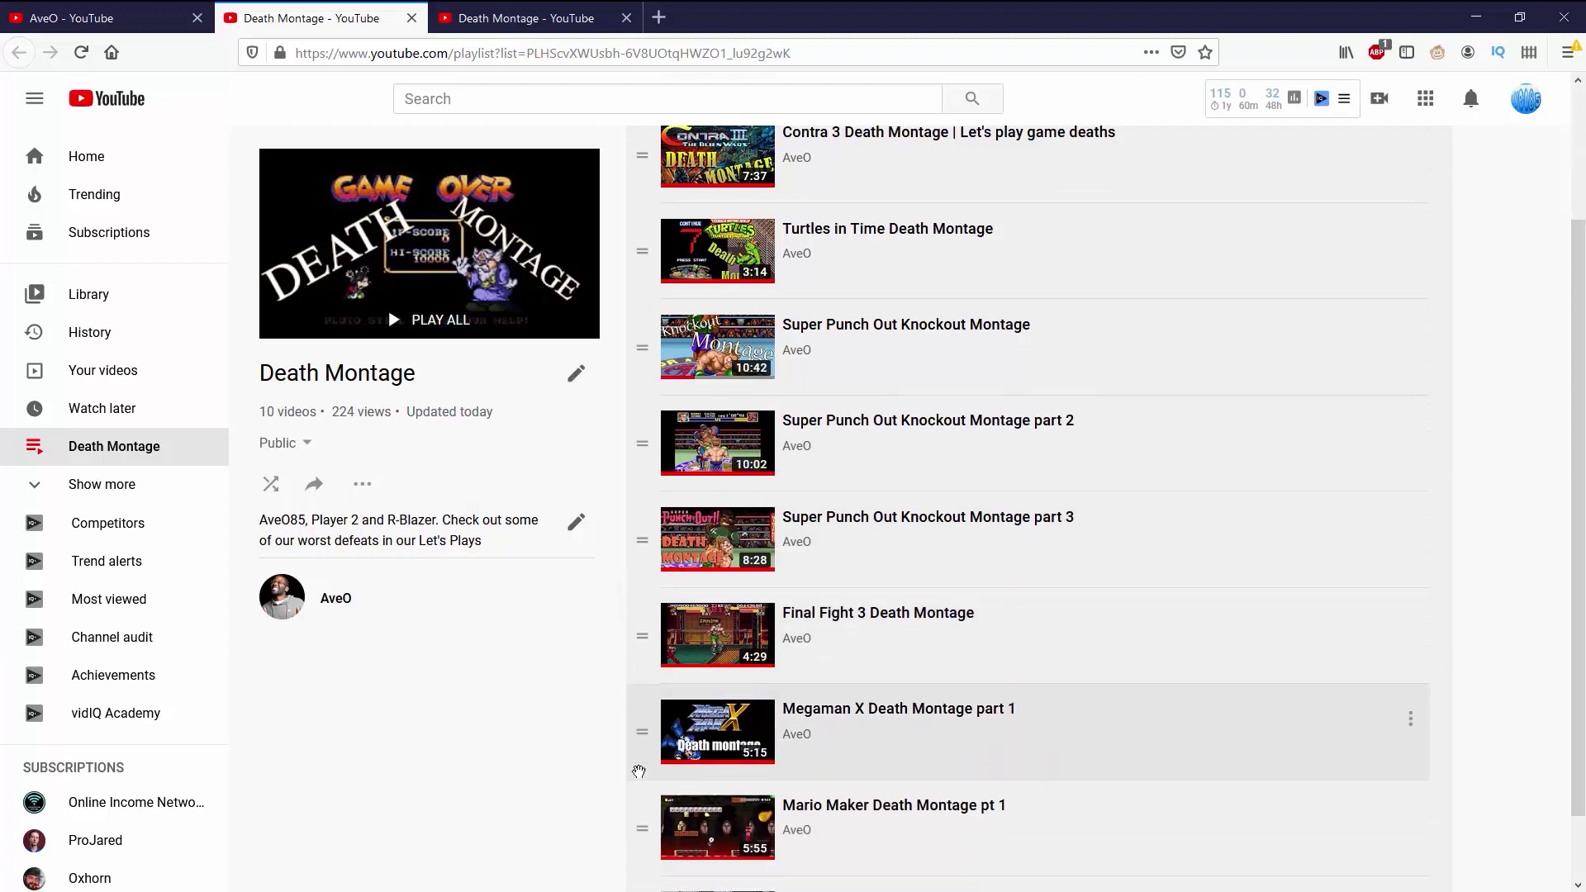
left_click_drag(655, 661, 636, 459)
scroll(631, 534, "up", 2)
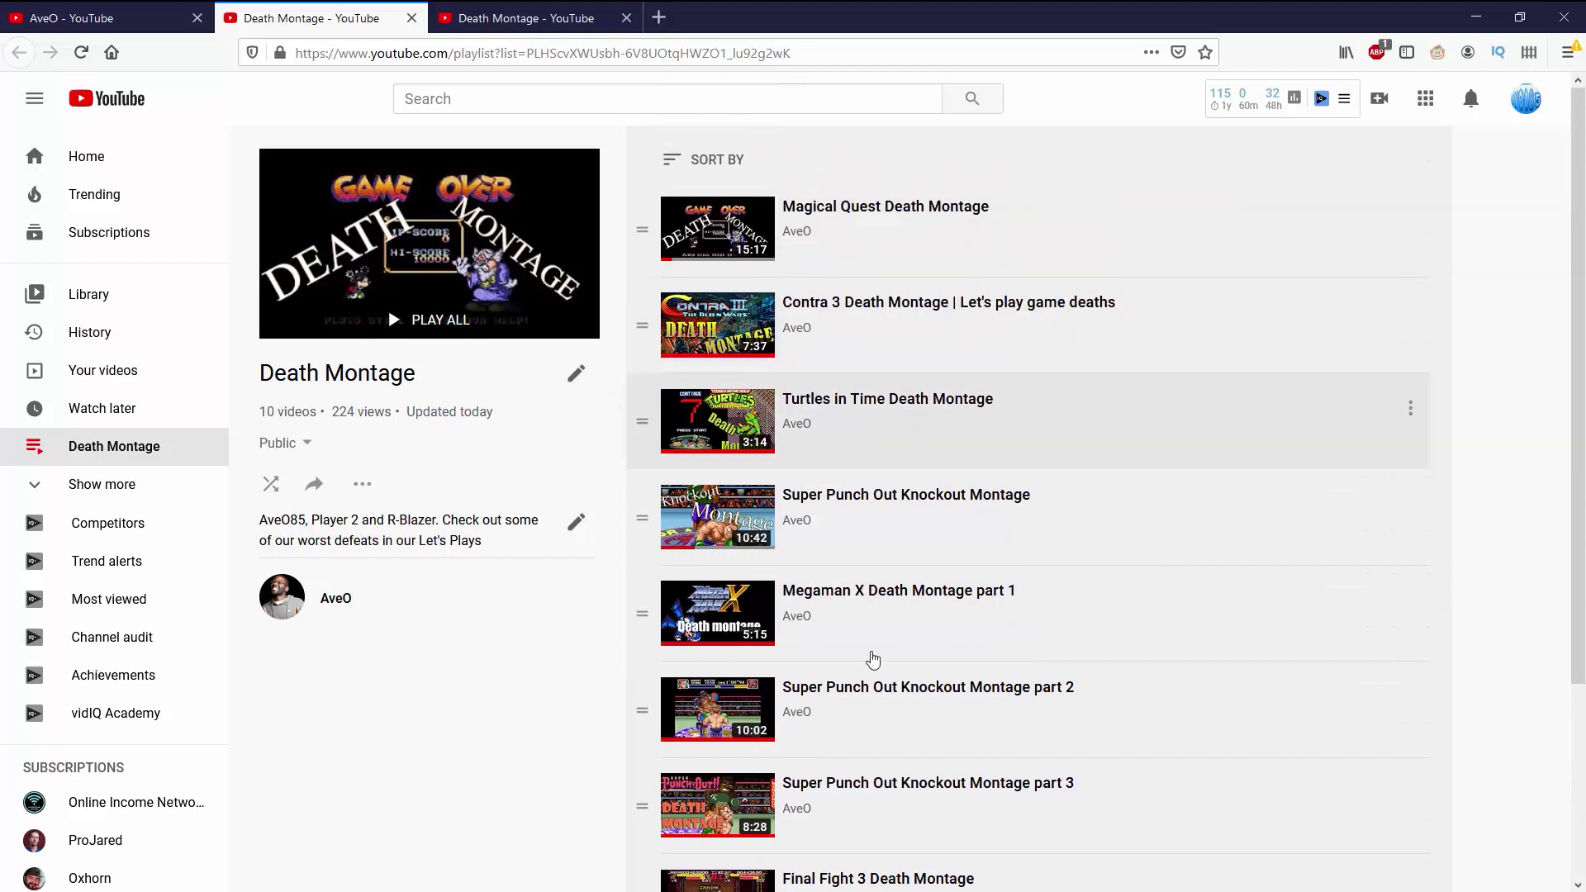
left_click(101, 17)
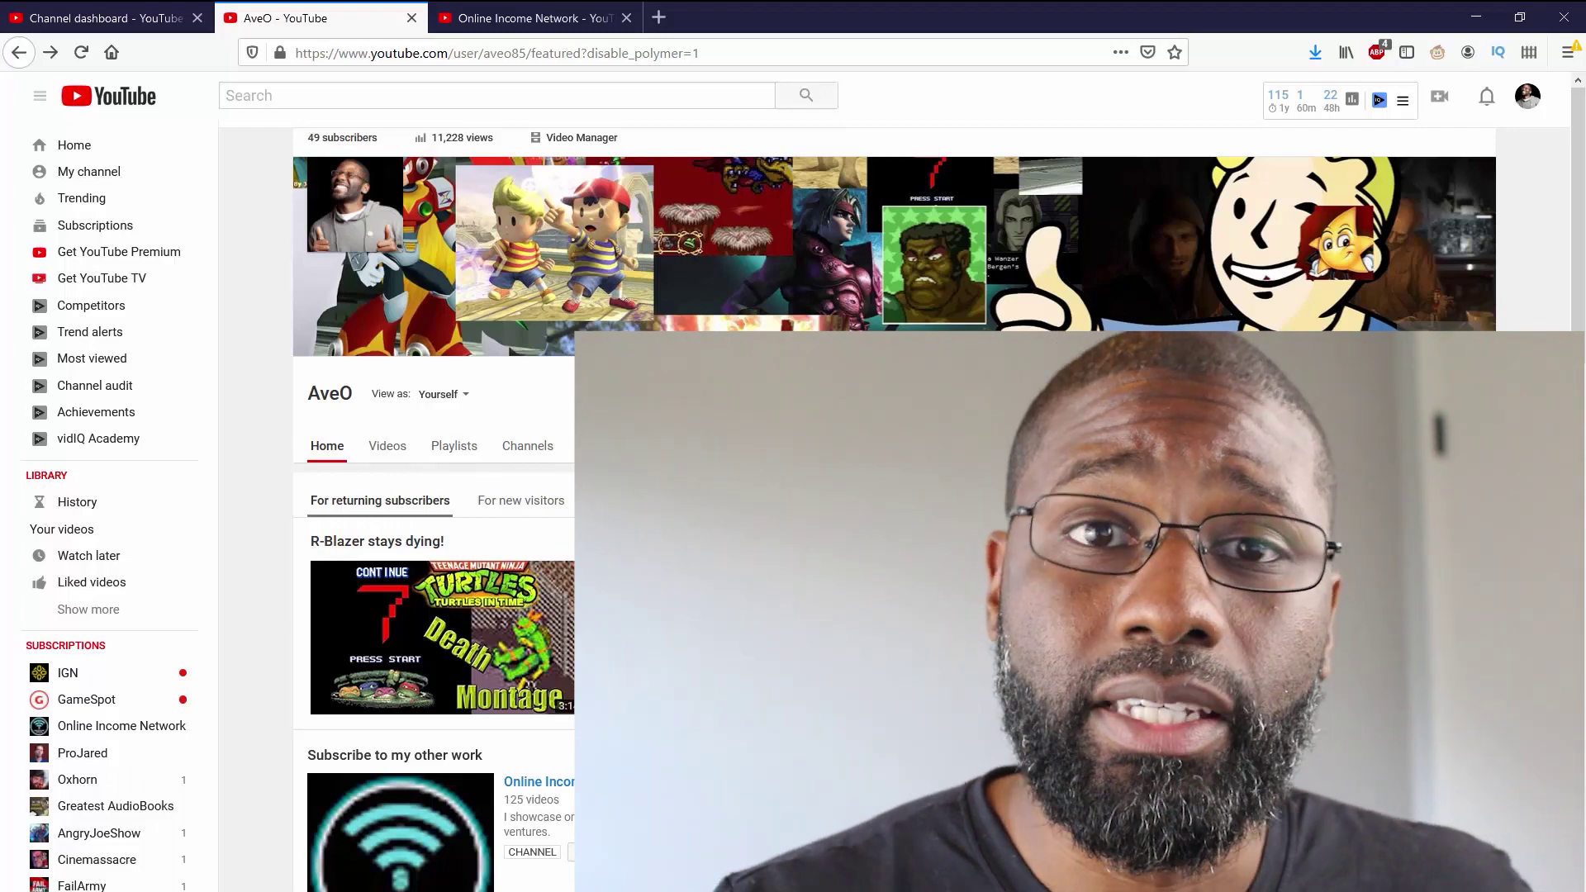
scroll(793, 496, "down", 2)
scroll(794, 496, "down", 2)
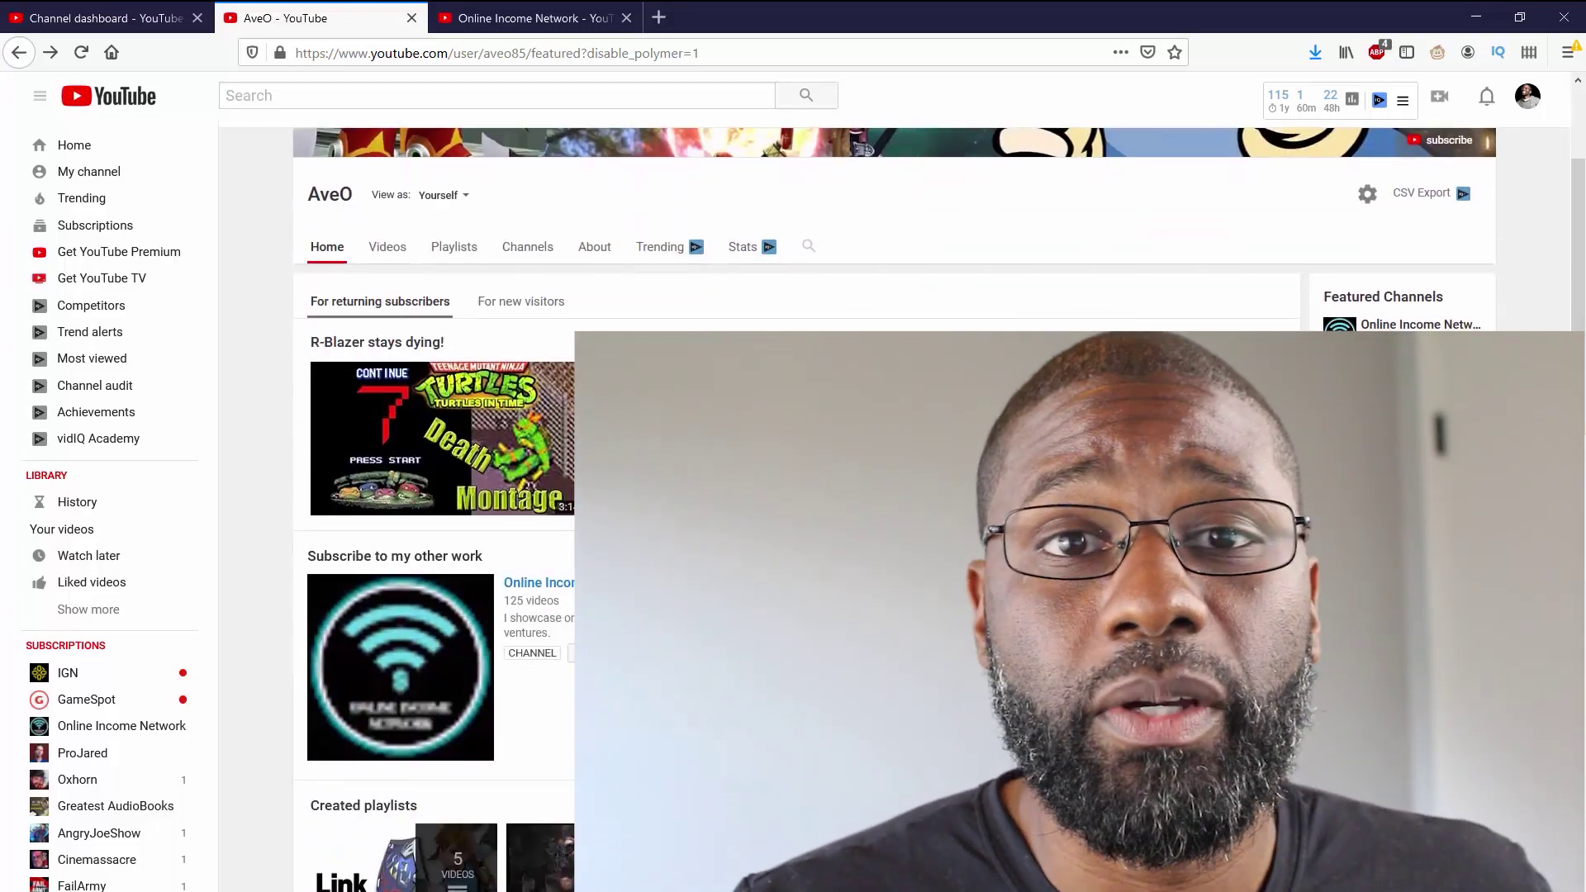
scroll(794, 496, "down", 10)
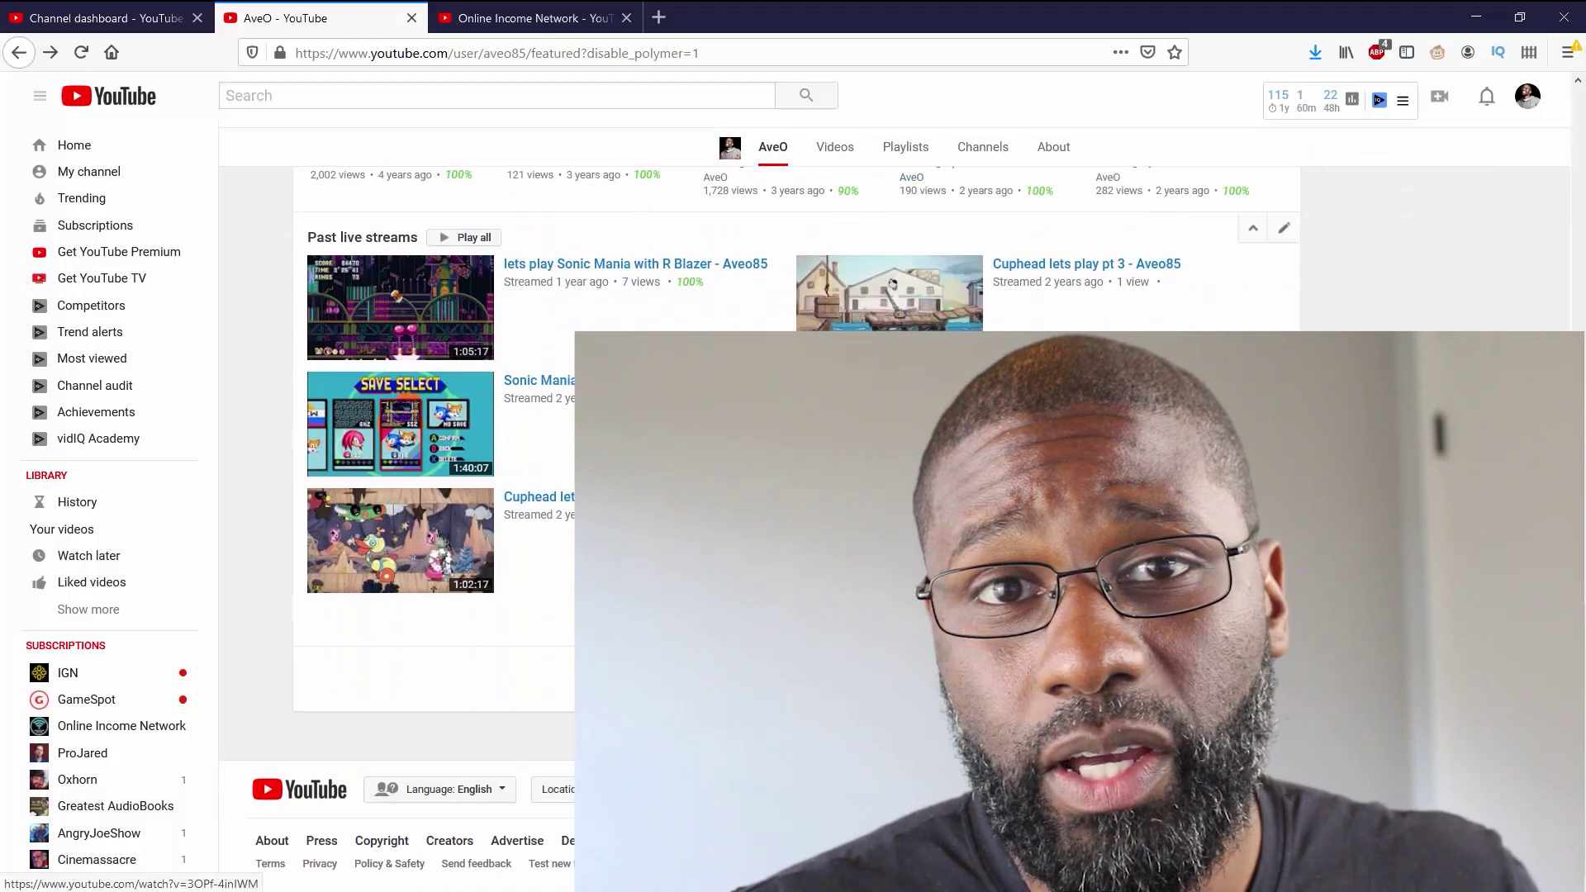